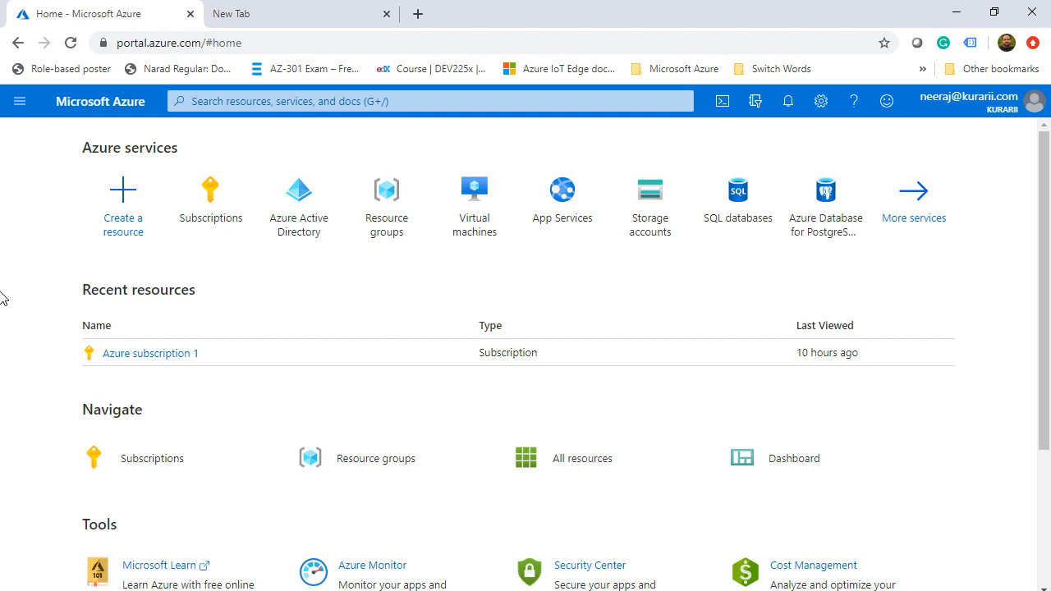
Examine the role assignments in the access control settings of Azure subscription 1.
click(170, 355)
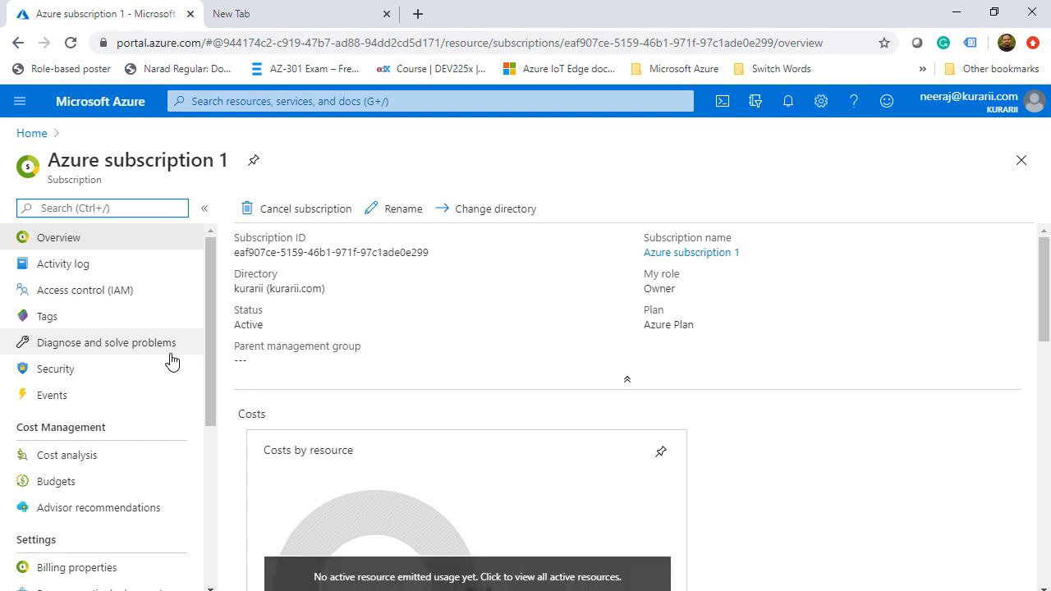
click(120, 292)
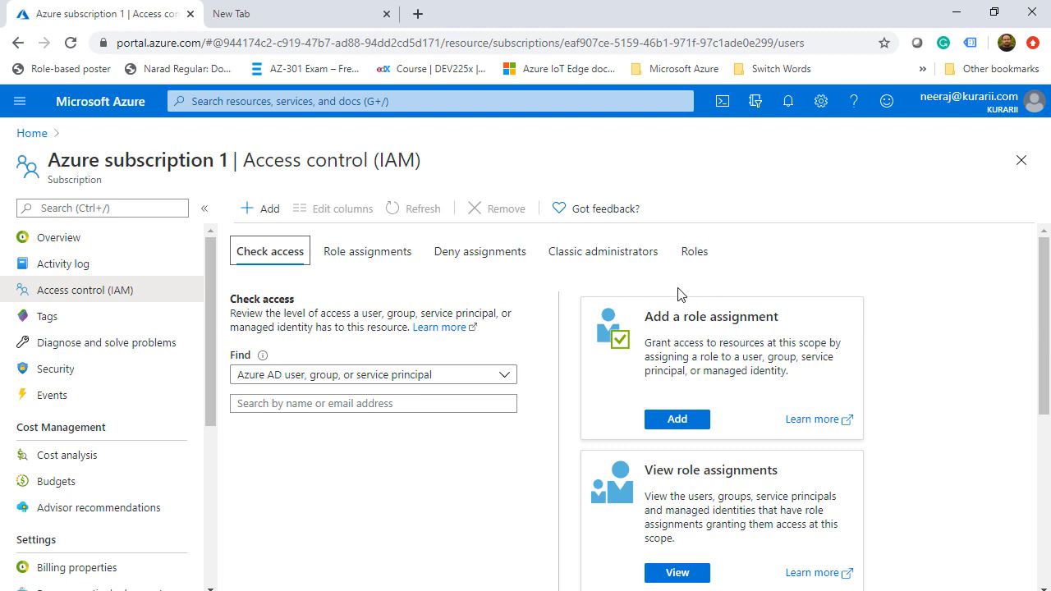
click(403, 253)
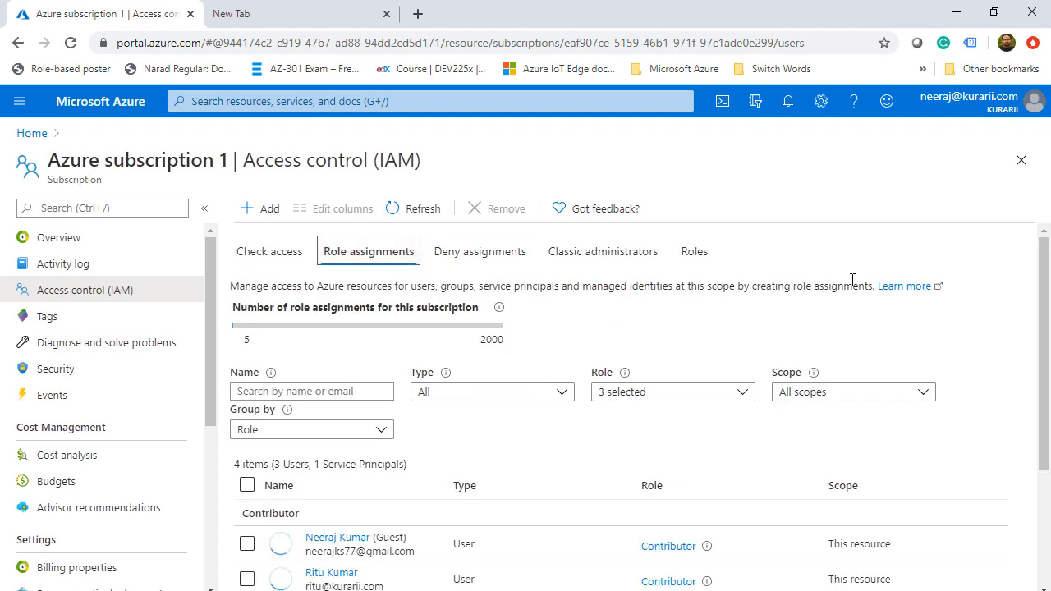
drag(1041, 283, 1047, 378)
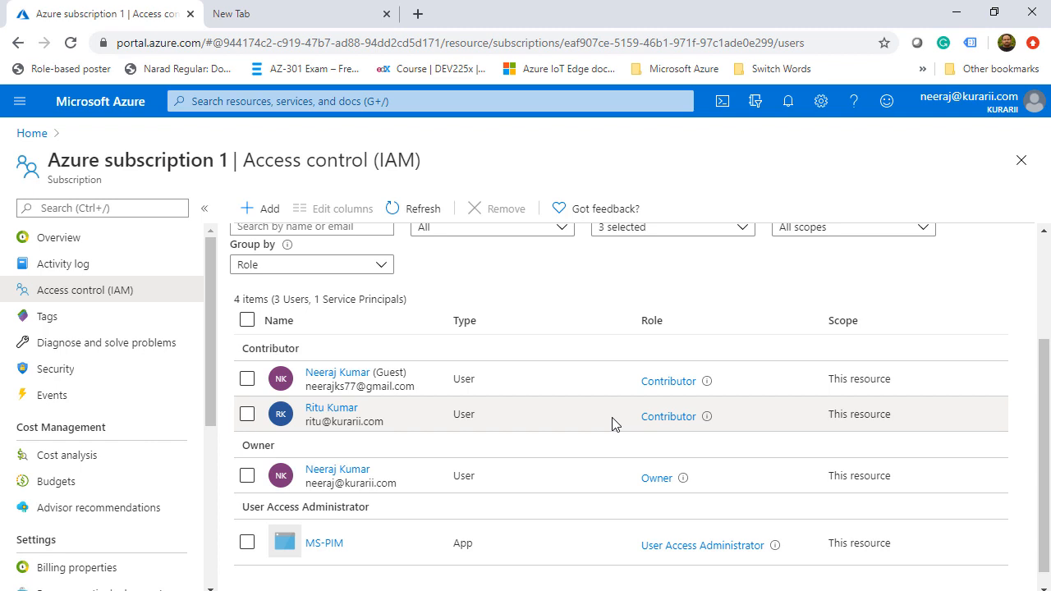
click(989, 100)
click(1011, 138)
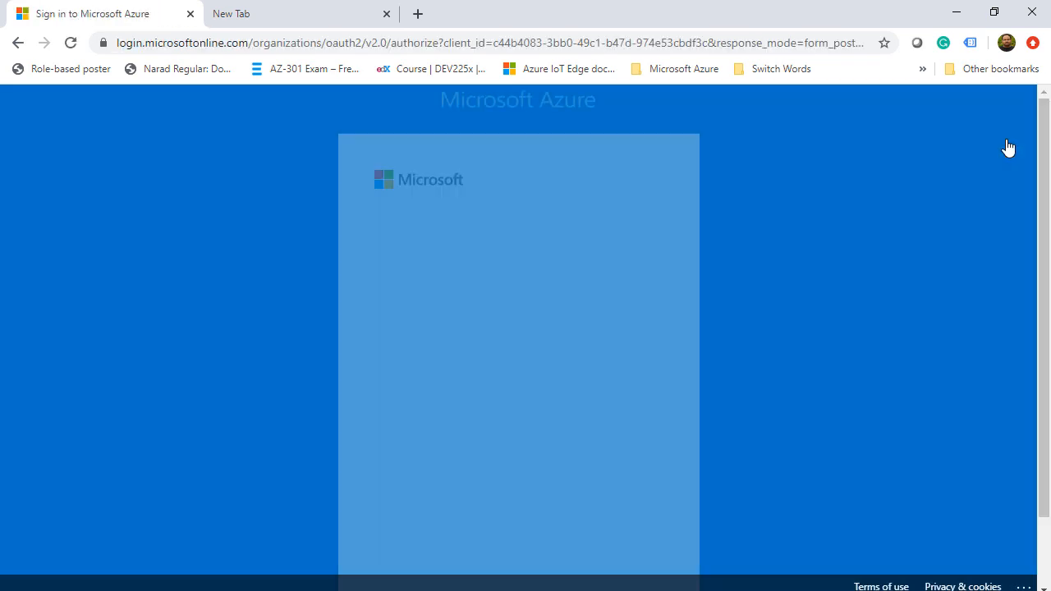
click(475, 354)
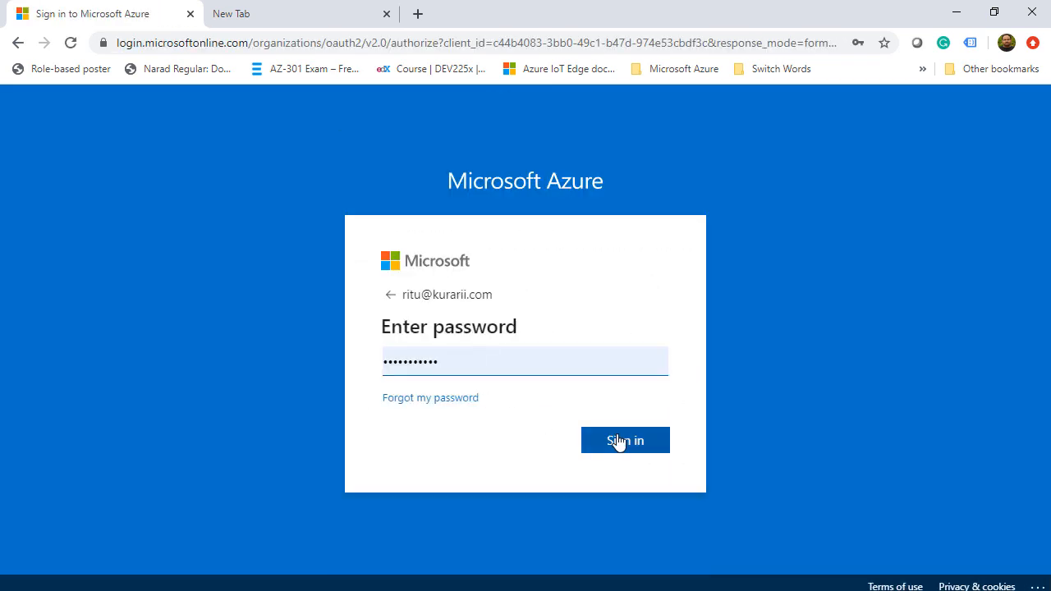
click(624, 441)
click(556, 374)
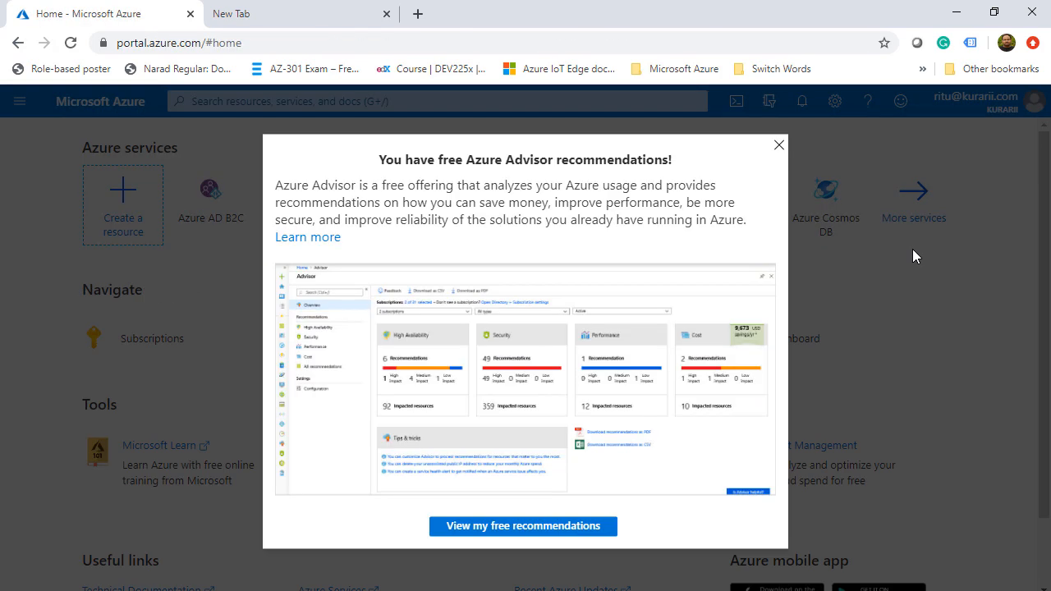
click(778, 149)
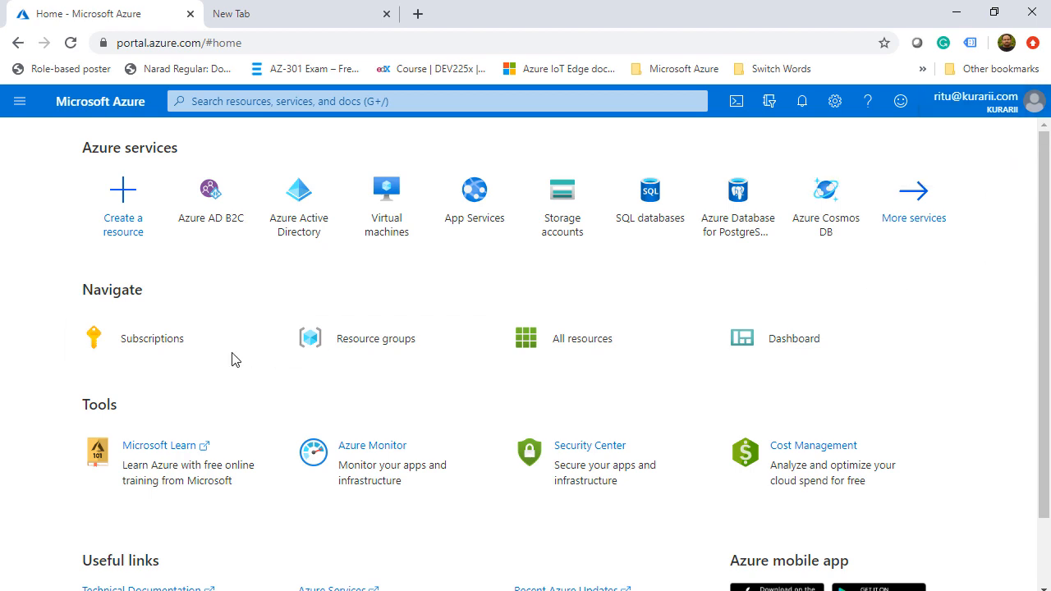
Start a new tenant from Azure Active Directory with the directory type Azure Active Directory (B2C), continuing to its configuration.
click(20, 101)
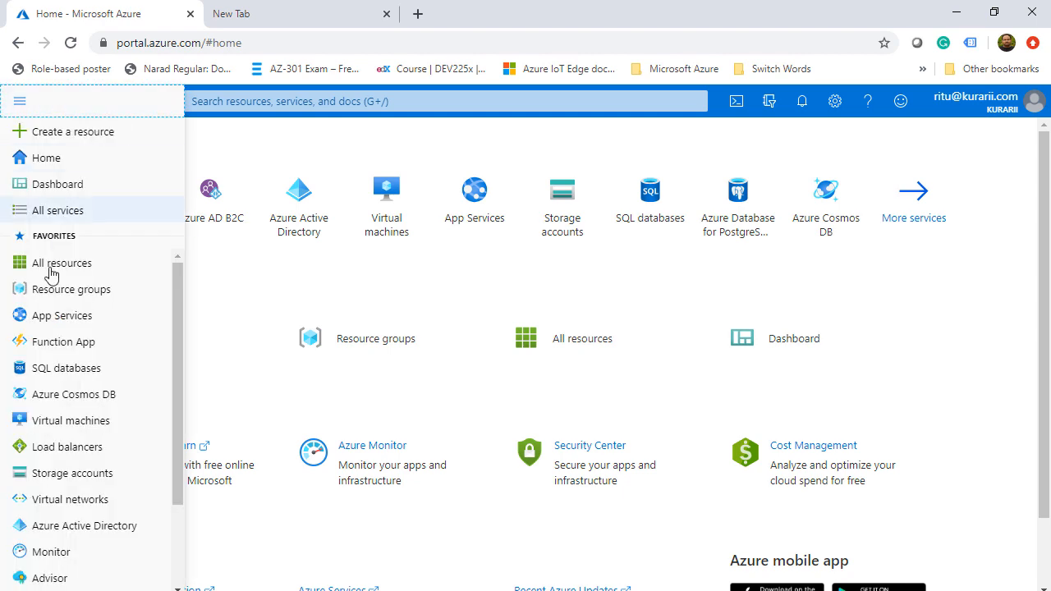
click(99, 525)
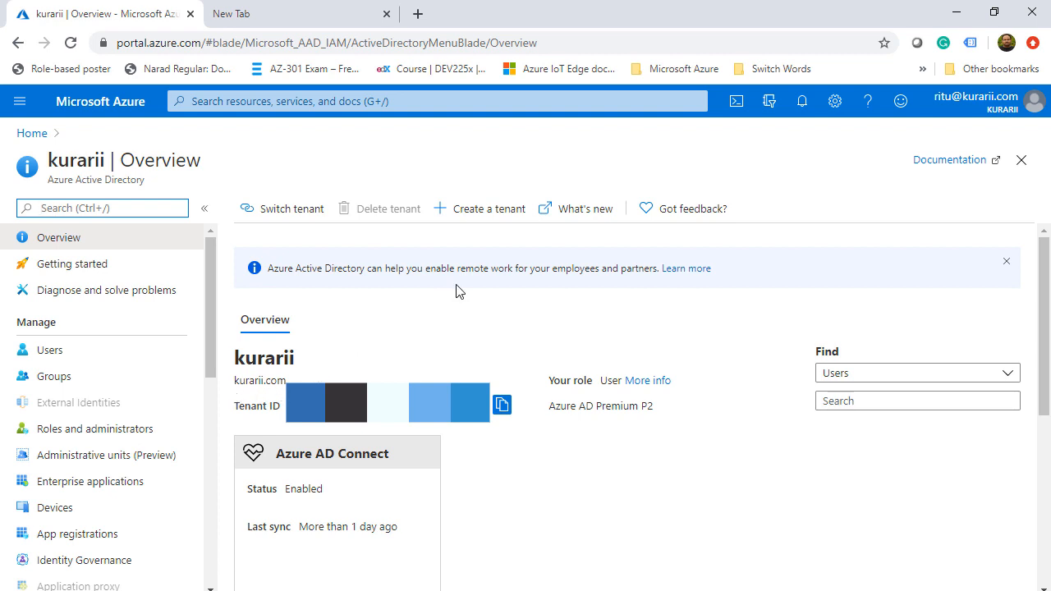
click(485, 210)
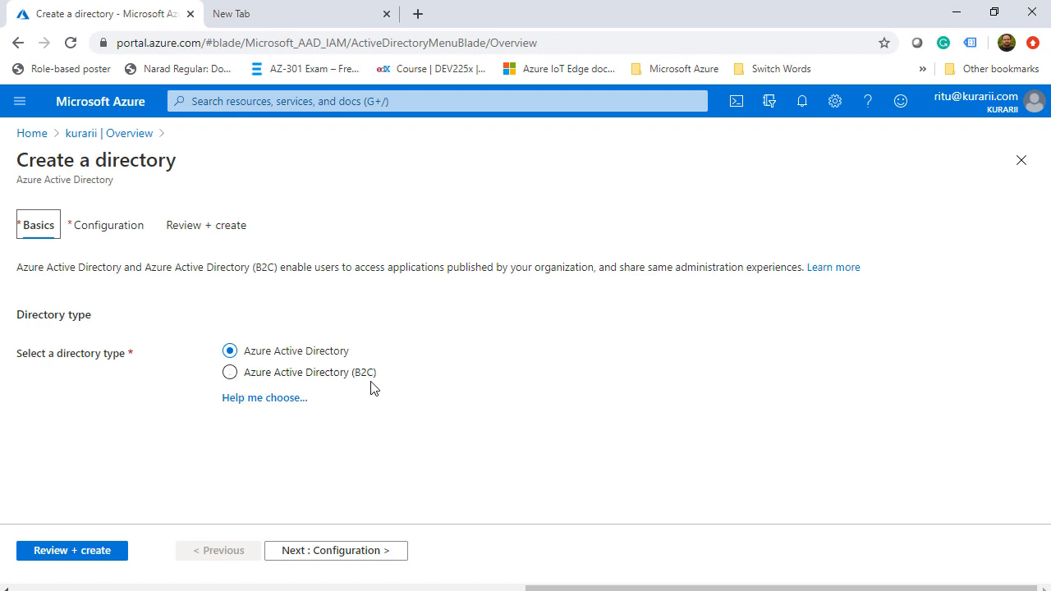
click(231, 374)
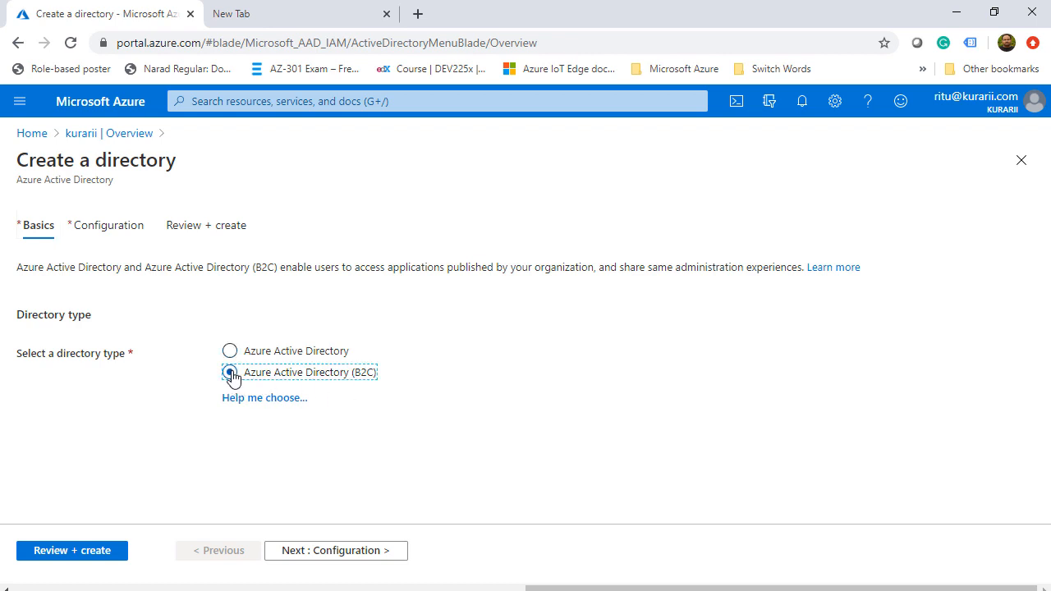
click(347, 552)
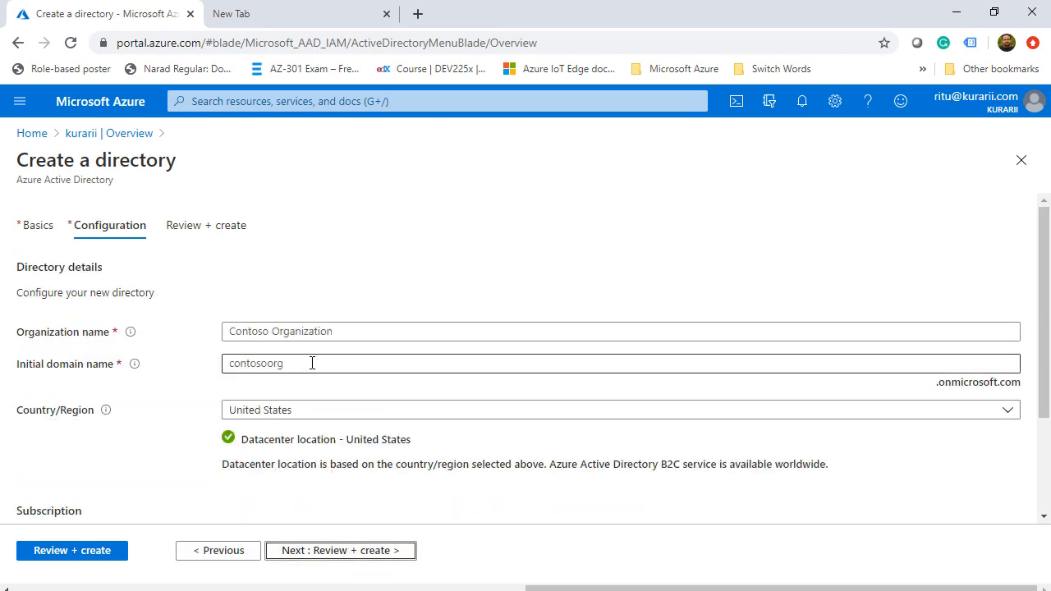
Enter kurariib2c as both the organization name and the initial domain name of the new directory.
click(318, 331)
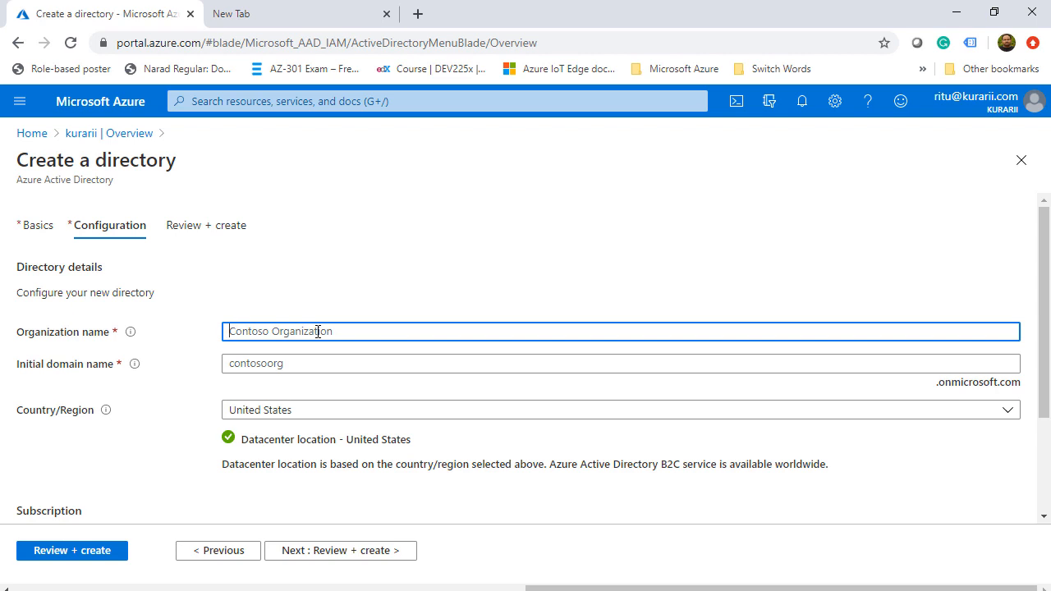
text(kurariib2c)
drag(291, 331, 226, 331)
key(ctrl+c)
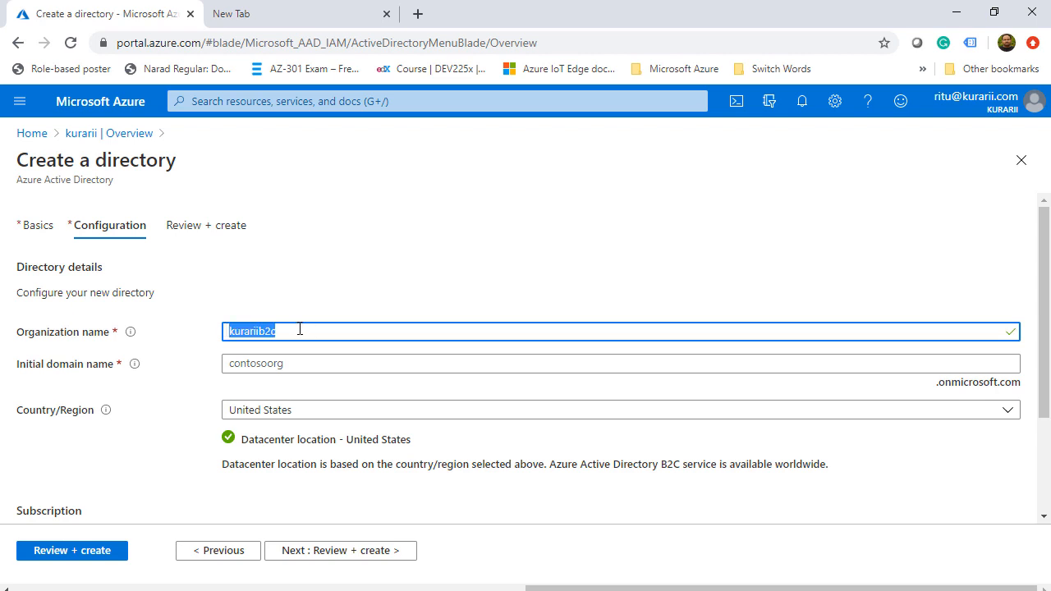
click(303, 361)
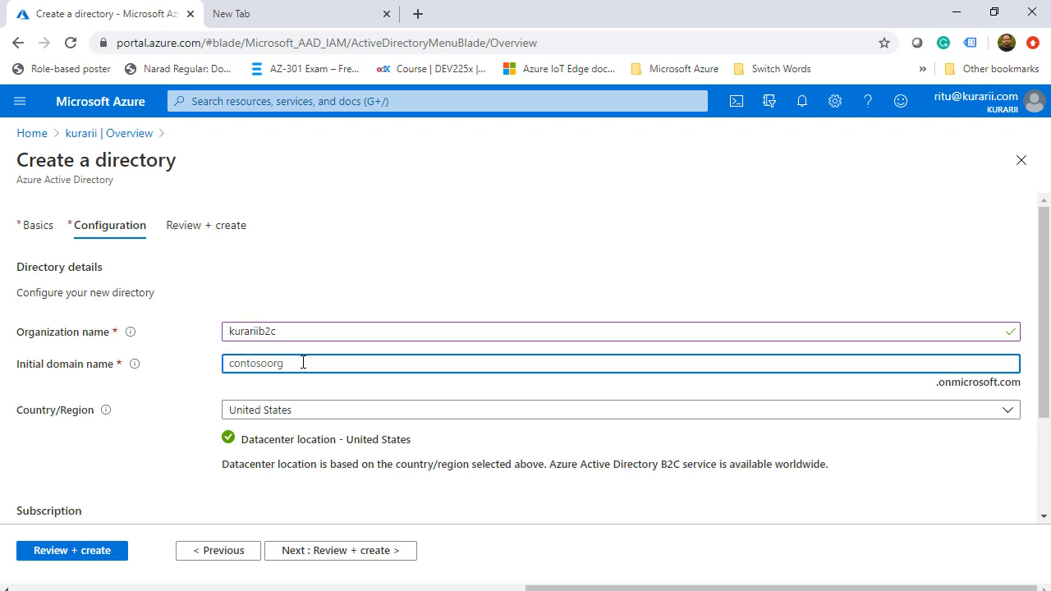
key(ctrl+v)
Try to create the B2C directory in the existing resource group atcsl.
scroll(1042, 410, down, 2)
drag(1044, 411, 1043, 433)
click(278, 469)
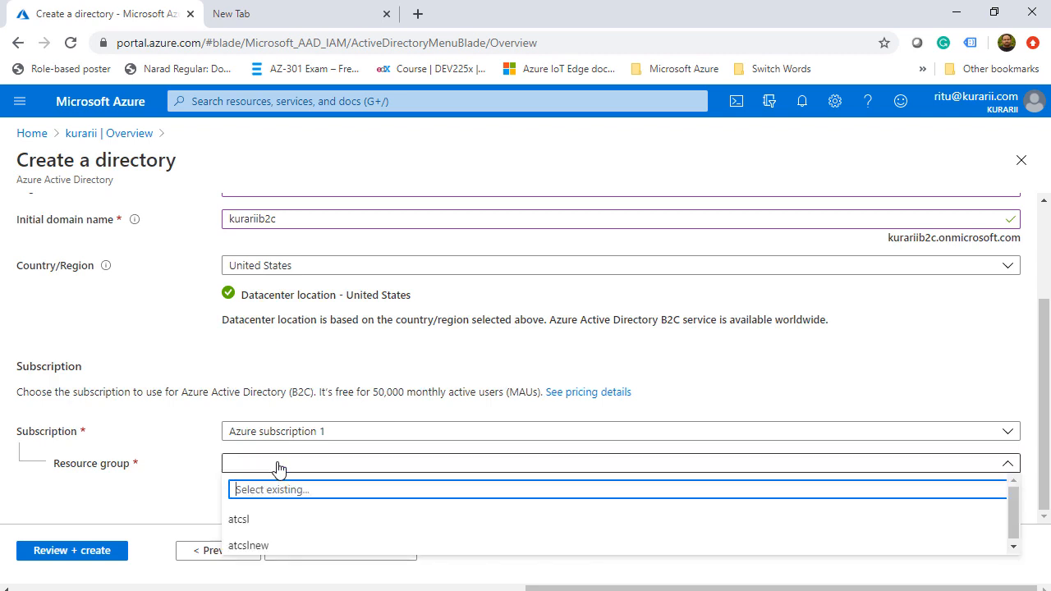
click(239, 519)
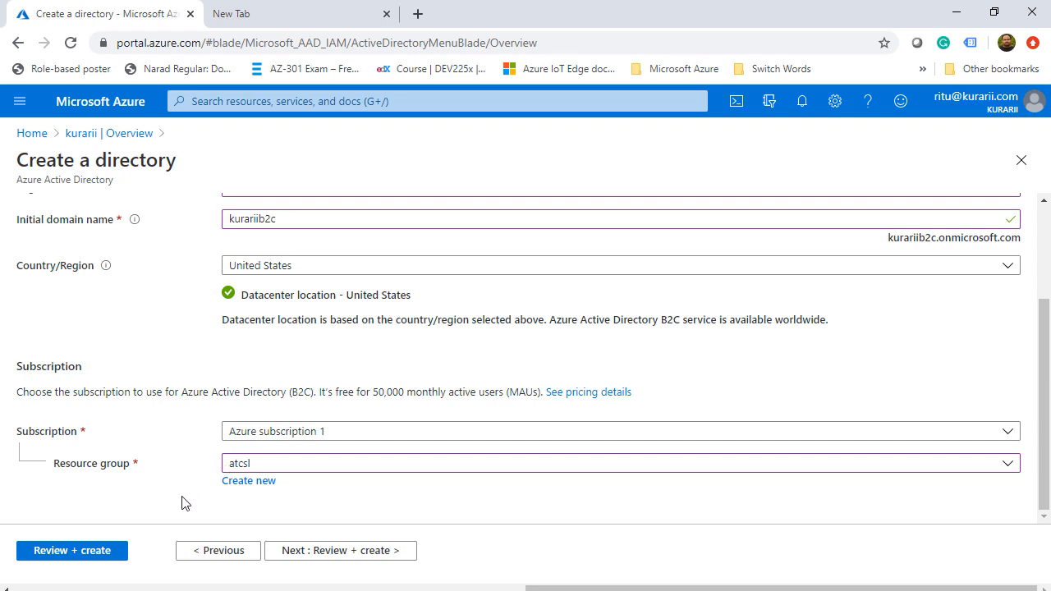
click(102, 552)
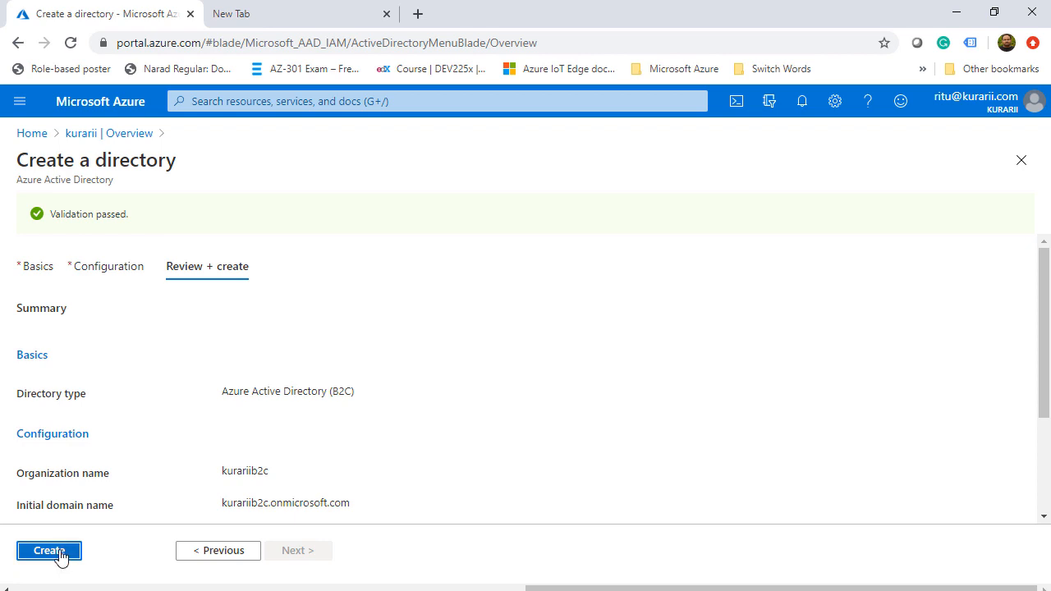
click(60, 556)
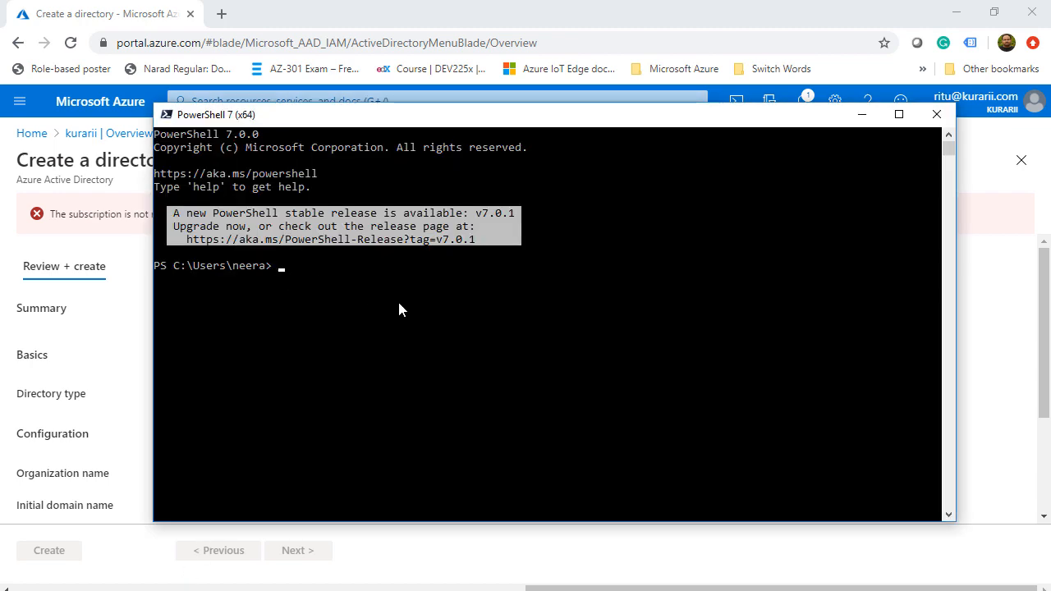
Switch to PowerShell 7 and start an Azure sign-in with Connect-AzAccount -UseDeviceAuthentication.
text(Connect-Az)
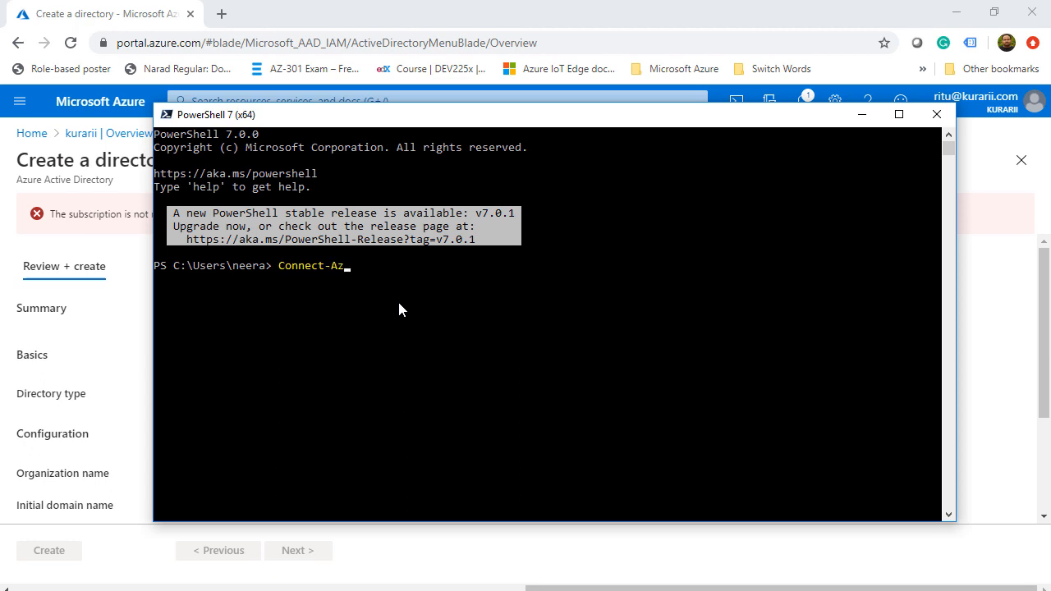
key(Tab)
text(-UseDevi)
key(Tab)
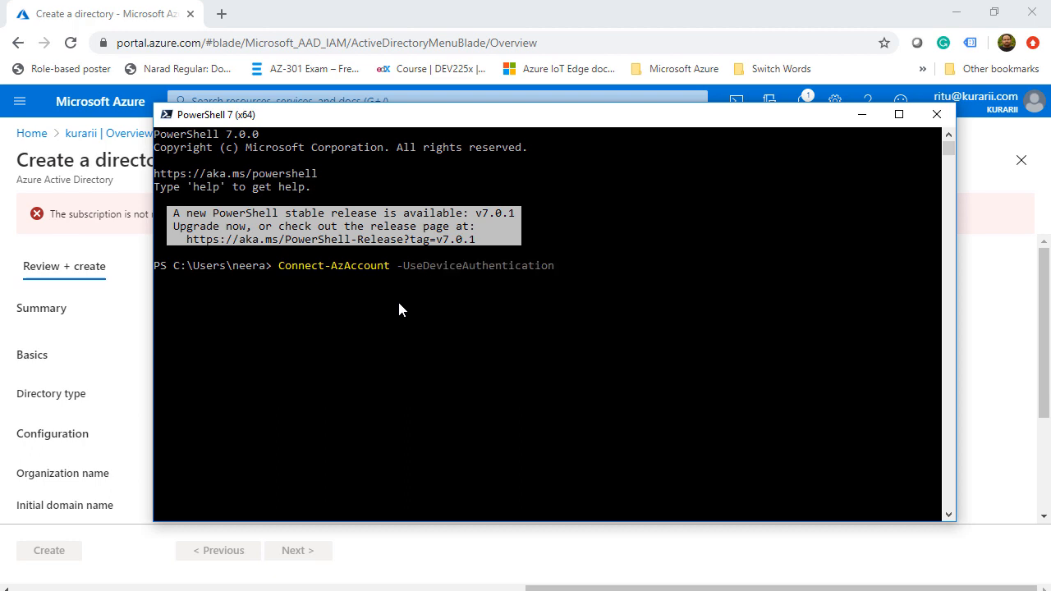
key(Return)
drag(524, 281, 737, 283)
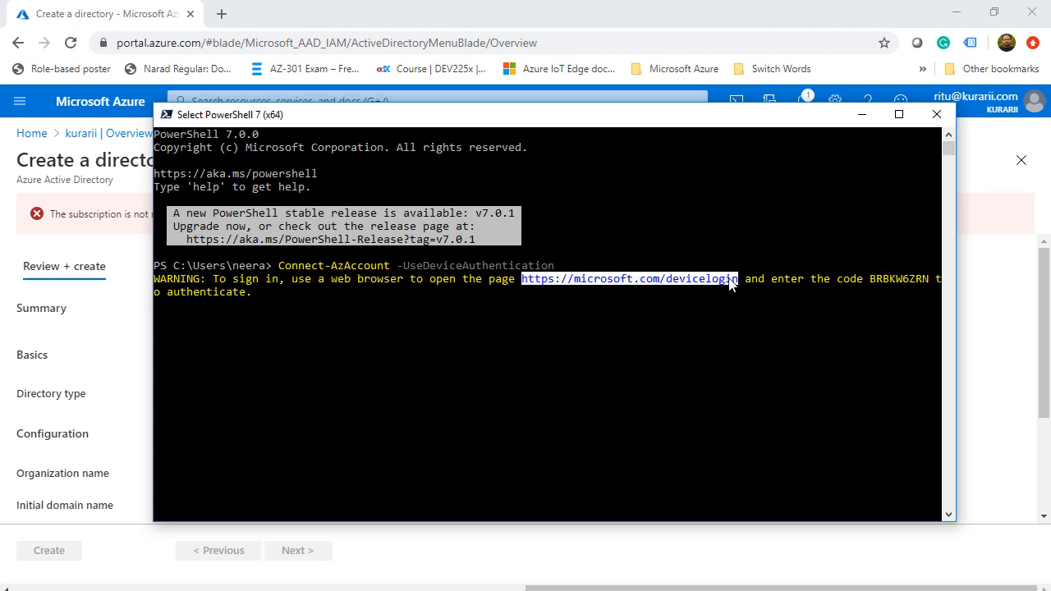
right_click(721, 279)
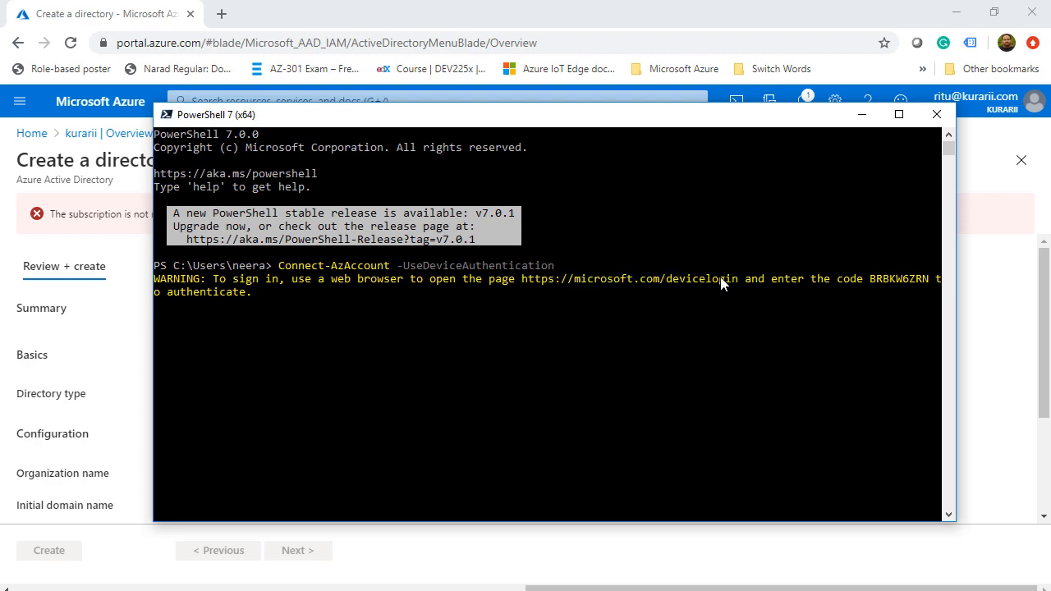
click(220, 14)
right_click(246, 38)
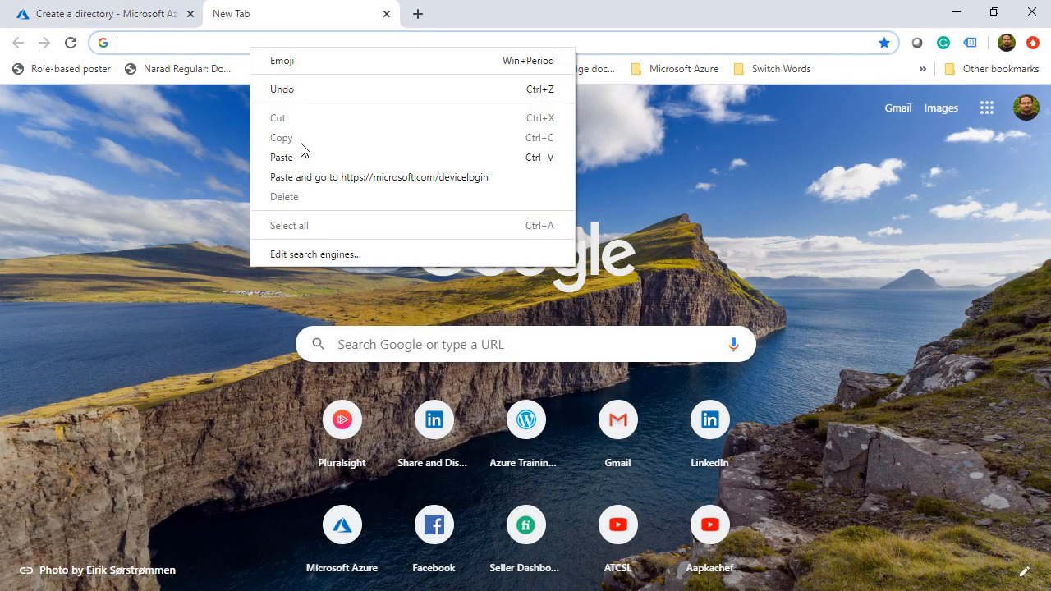
click(303, 156)
key(Return)
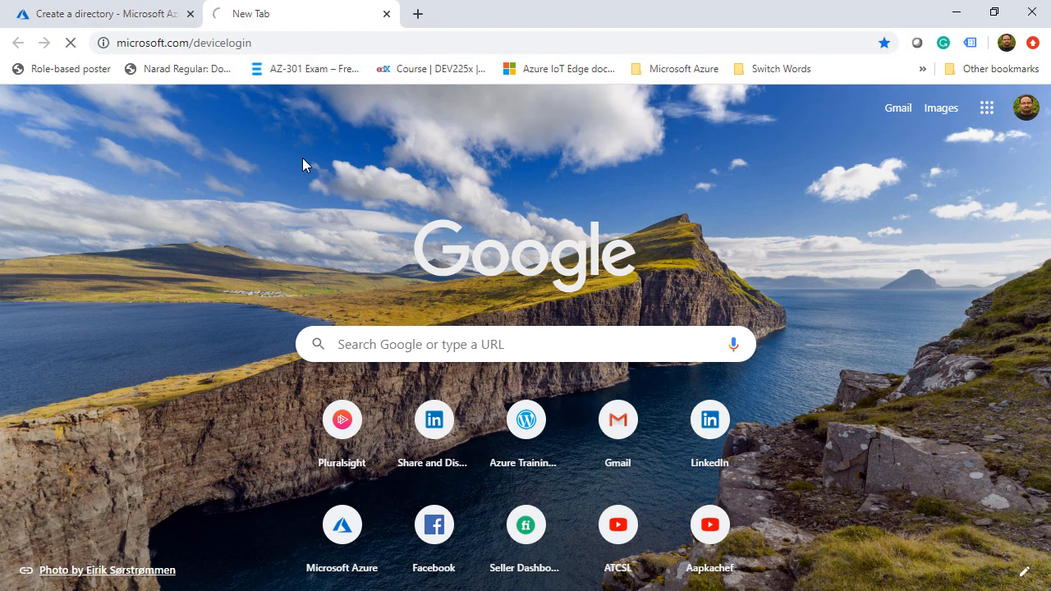
Copy the device sign-in code from PowerShell and submit it in the Code field of the device login page.
key(alt+Tab)
drag(868, 279, 925, 291)
right_click(925, 291)
click(283, 14)
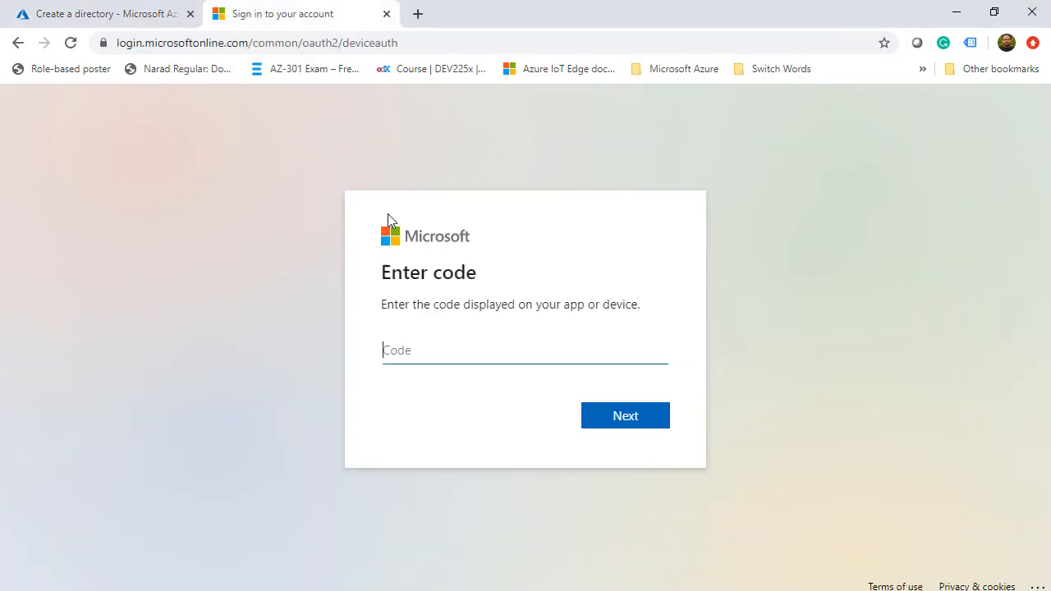
right_click(448, 354)
click(484, 223)
click(620, 416)
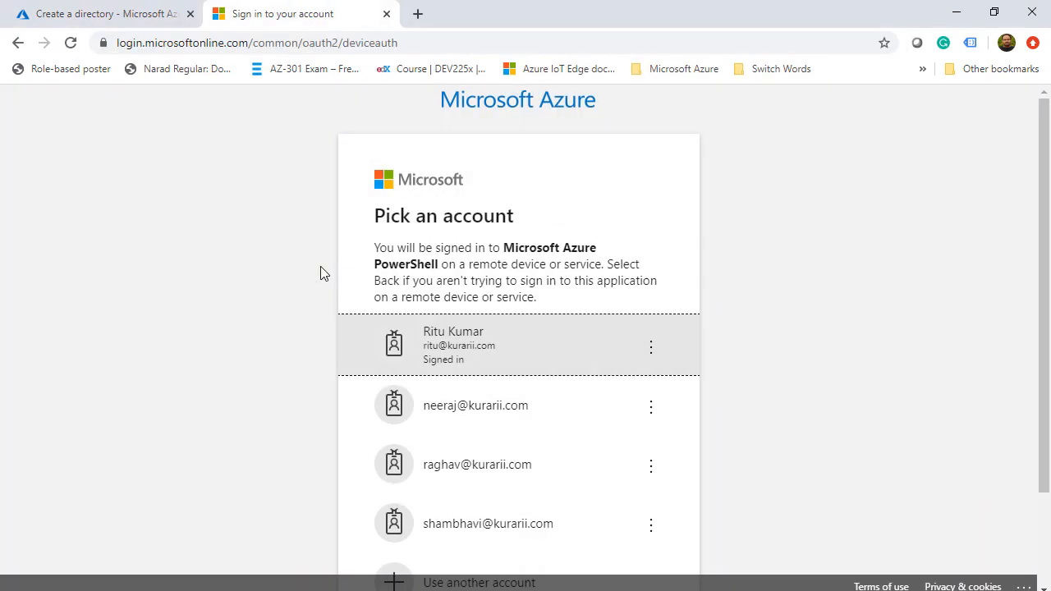
Authorize Azure PowerShell with the signed-in account, skip the extra security information for now, and return to PowerShell.
click(480, 353)
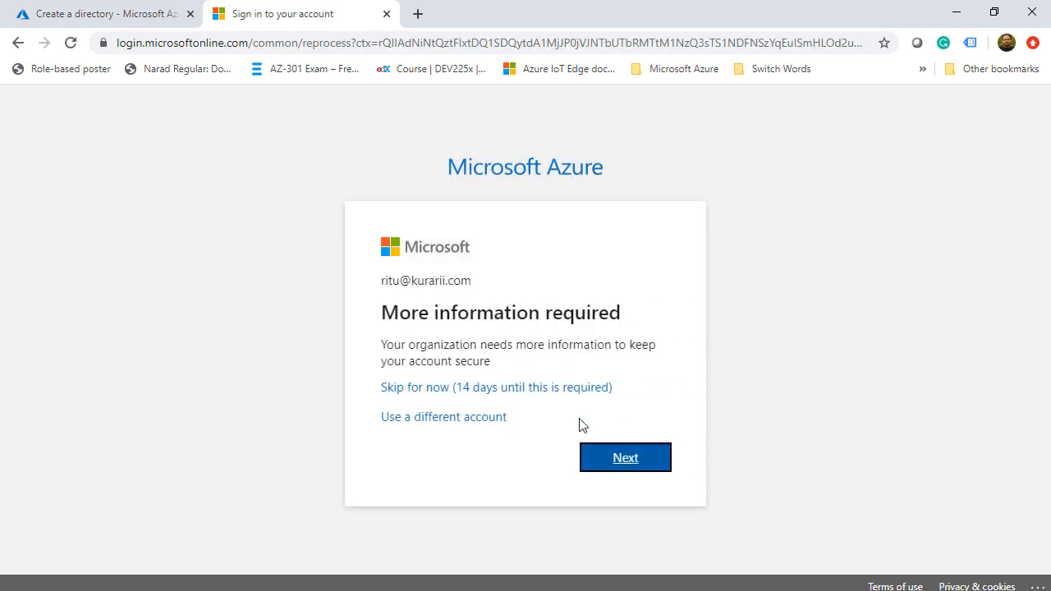
click(535, 387)
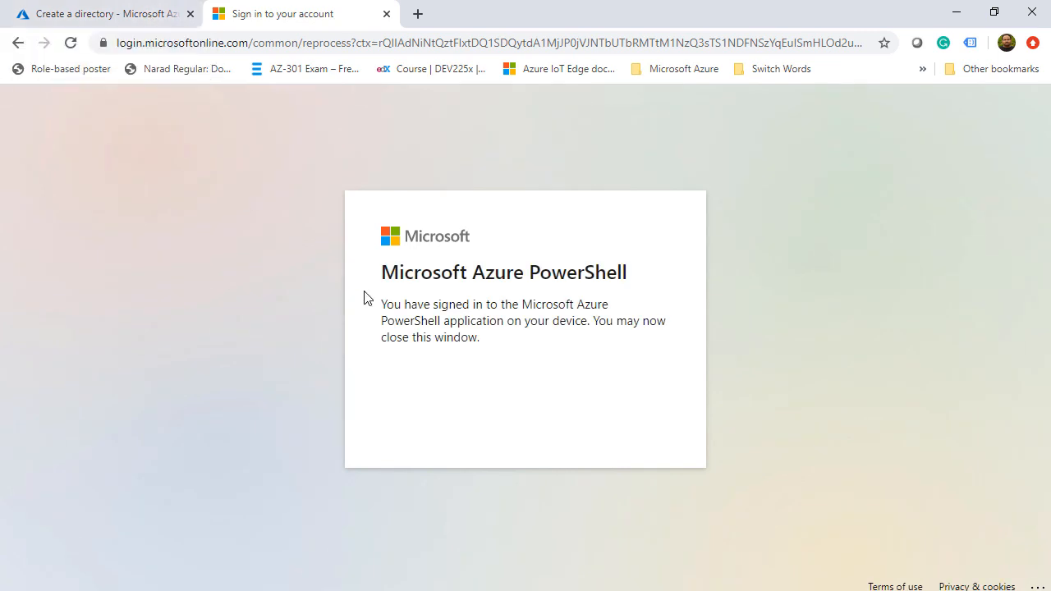
click(386, 14)
key(alt+Tab)
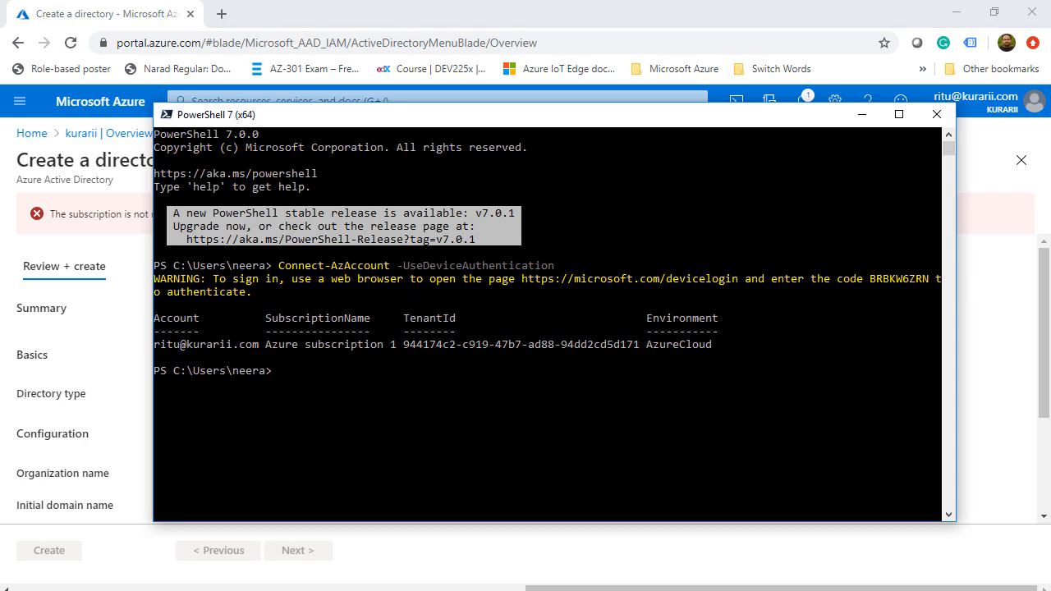
Register the resource provider with Register-AzResourceProvider -ProviderNamespace Microsoft.AzureActiveDirectory.
text(Register-AzResource)
key(Tab)
text(-)
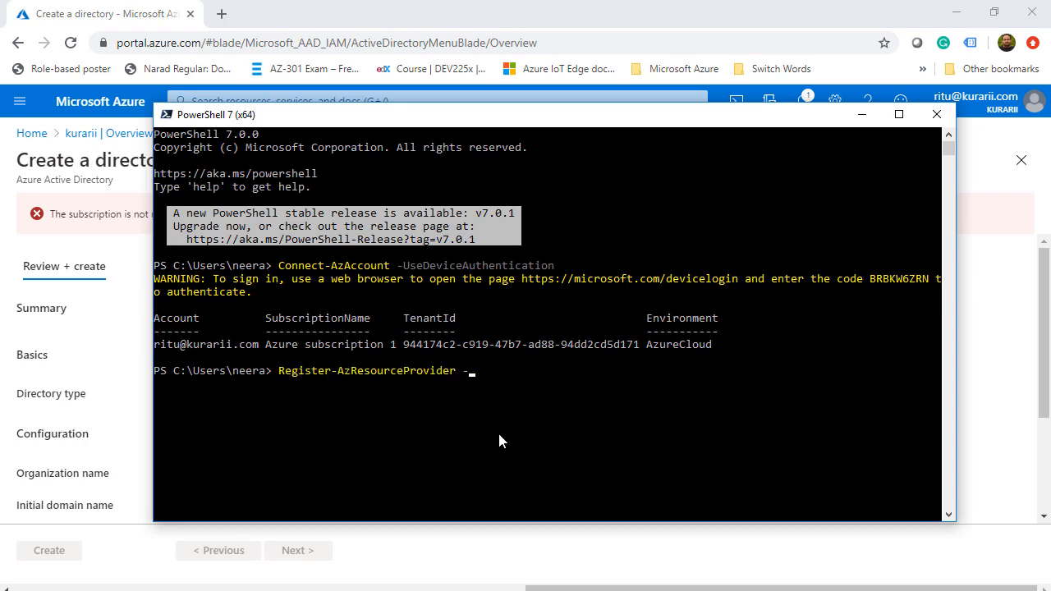
text(ProviderNamespace)
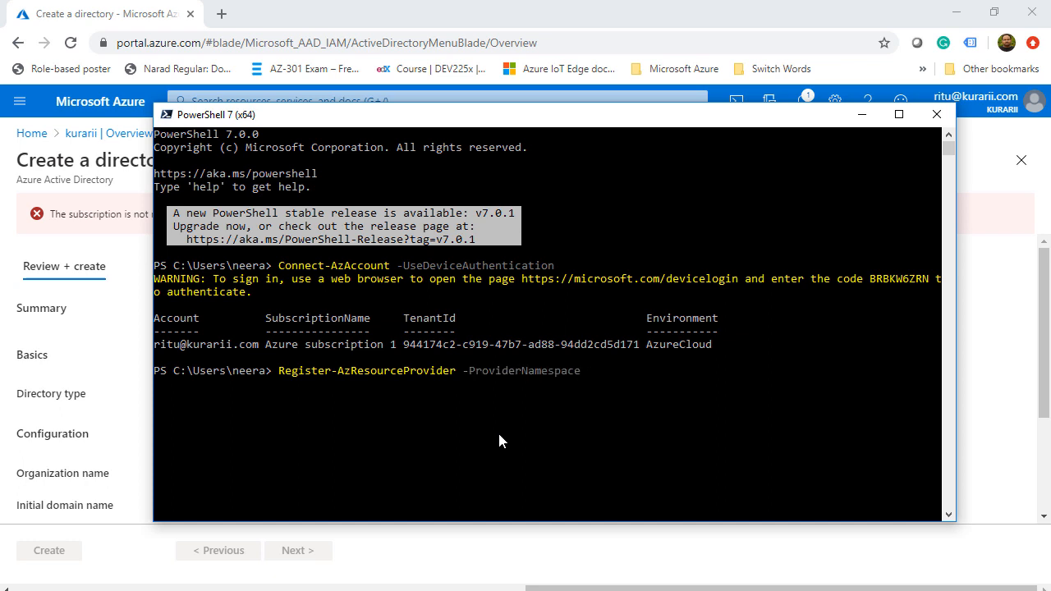
right_click(587, 371)
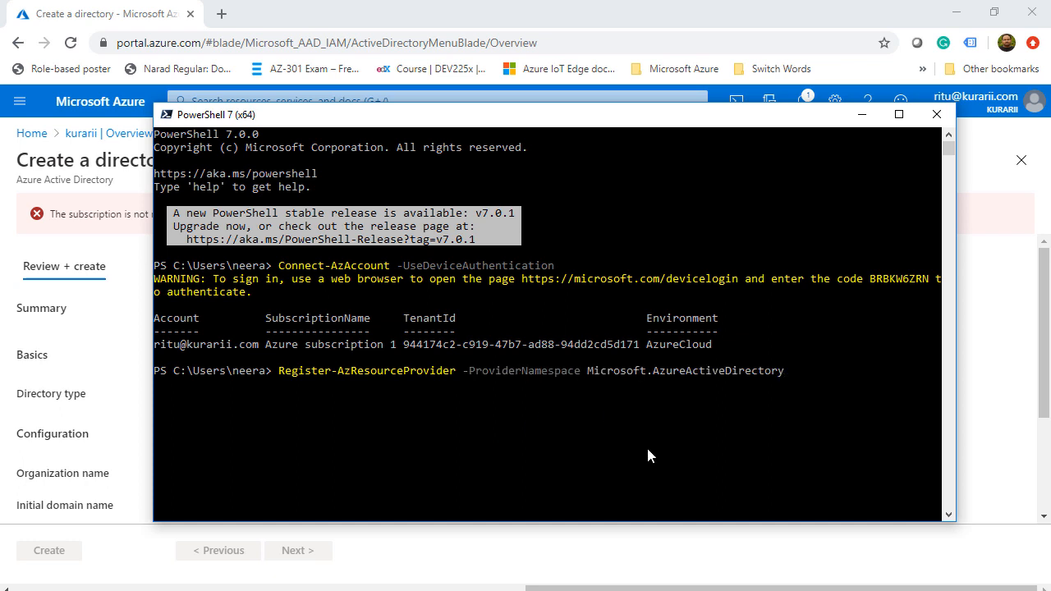
key(Return)
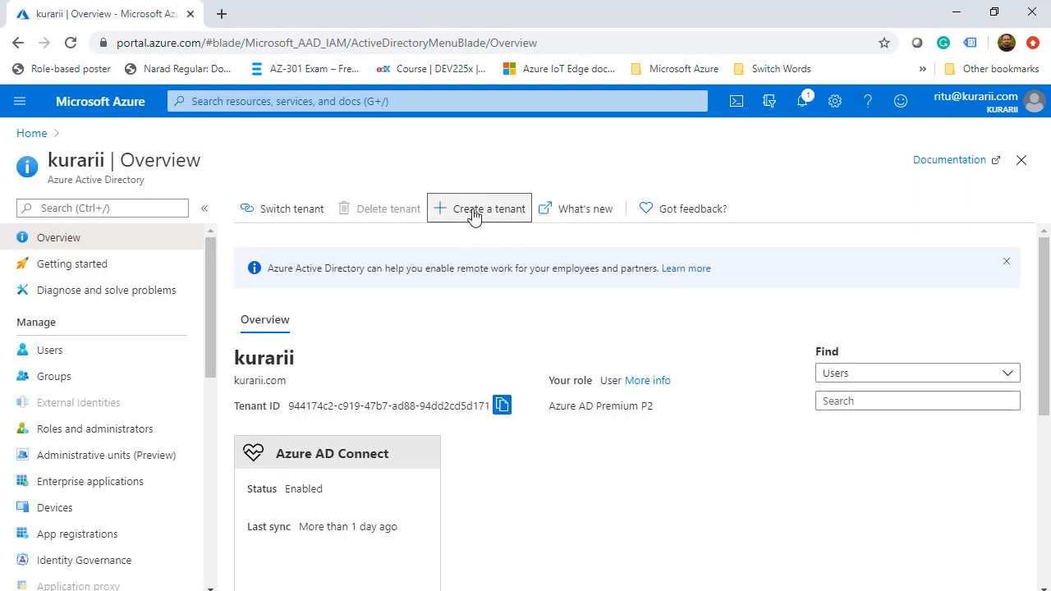
Start creating a new tenant with the directory type Azure Active Directory (B2C) and proceed to its configuration.
click(473, 215)
click(336, 374)
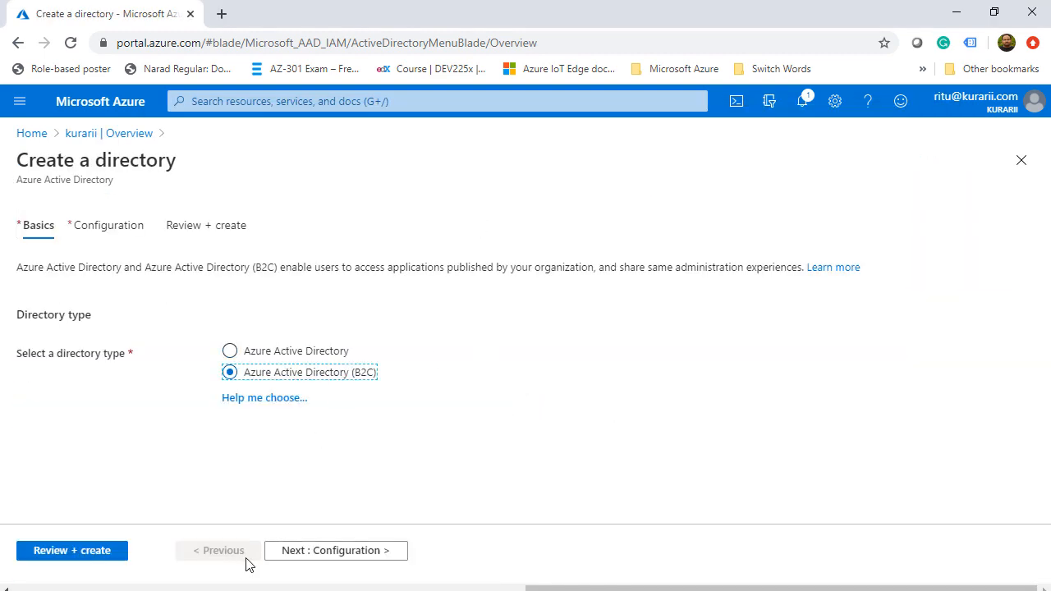
click(312, 551)
Set both the organization name and the initial domain name of the new directory to KurariiB2C.
click(280, 333)
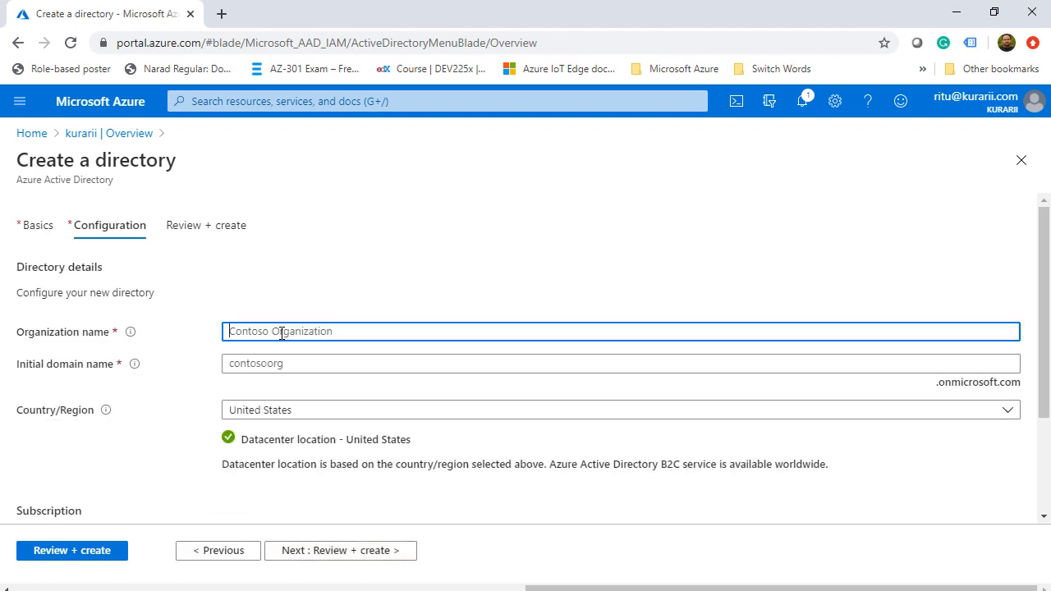
text(KurariiB2C)
key(ctrl+a)
key(ctrl+c)
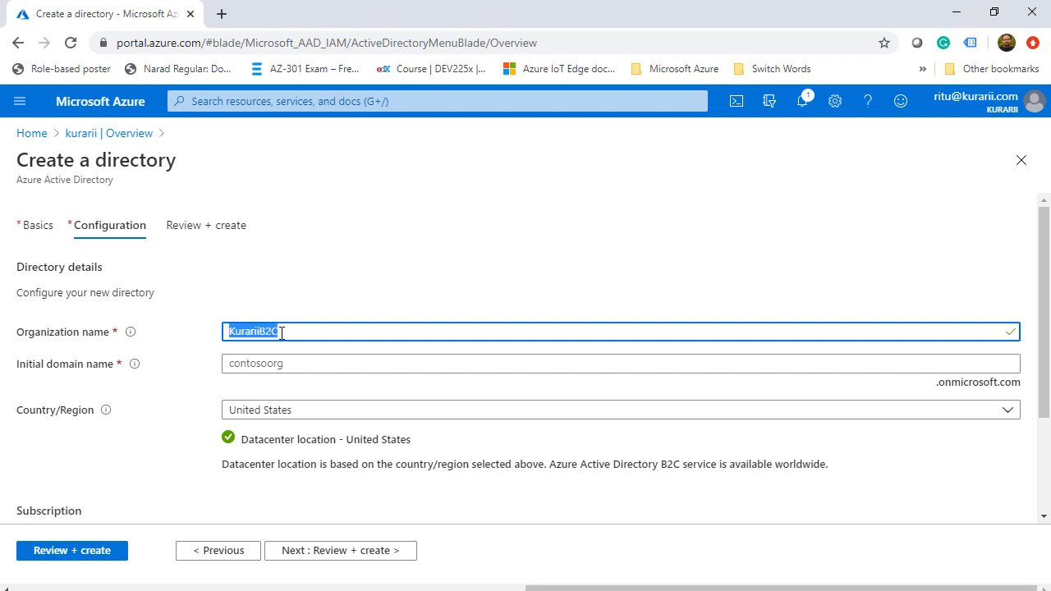
key(Tab)
key(ctrl+v)
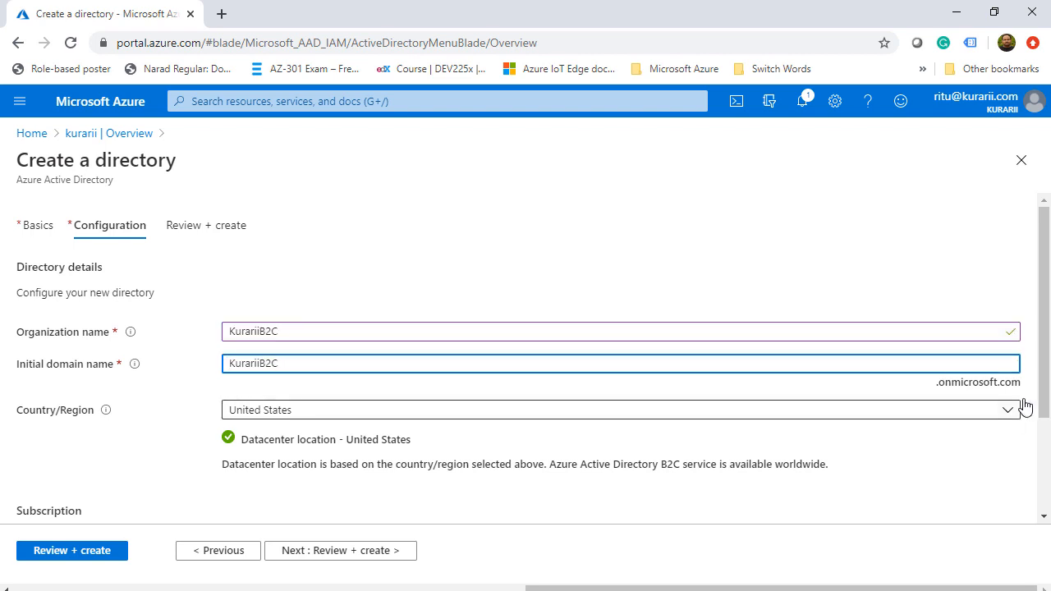
Assign the existing resource group atcsl to the new directory, then review and create it.
scroll(848, 468, down, 2)
click(329, 465)
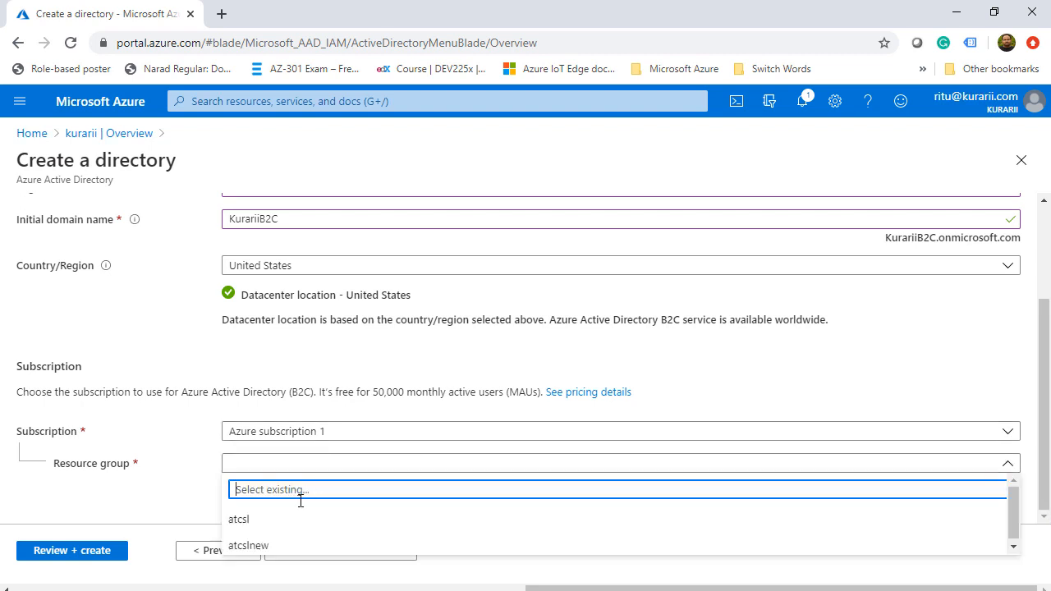
click(245, 520)
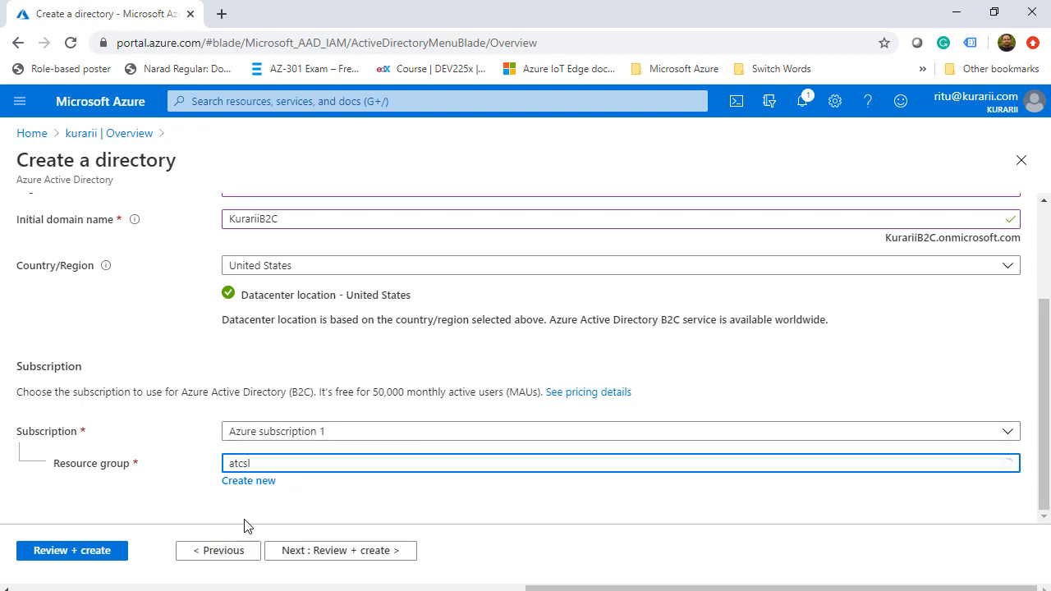
click(331, 551)
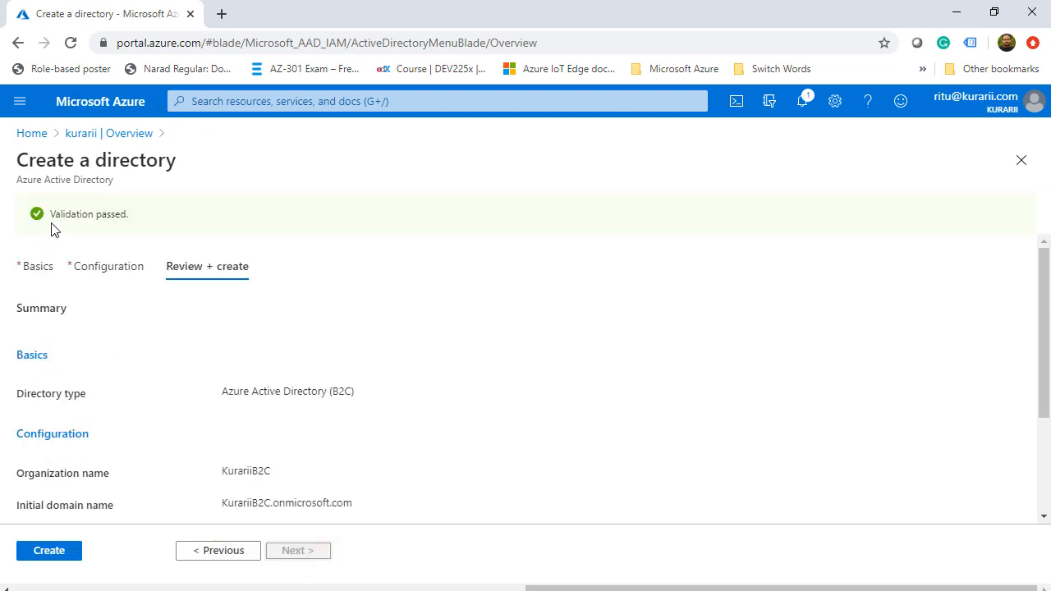
click(54, 553)
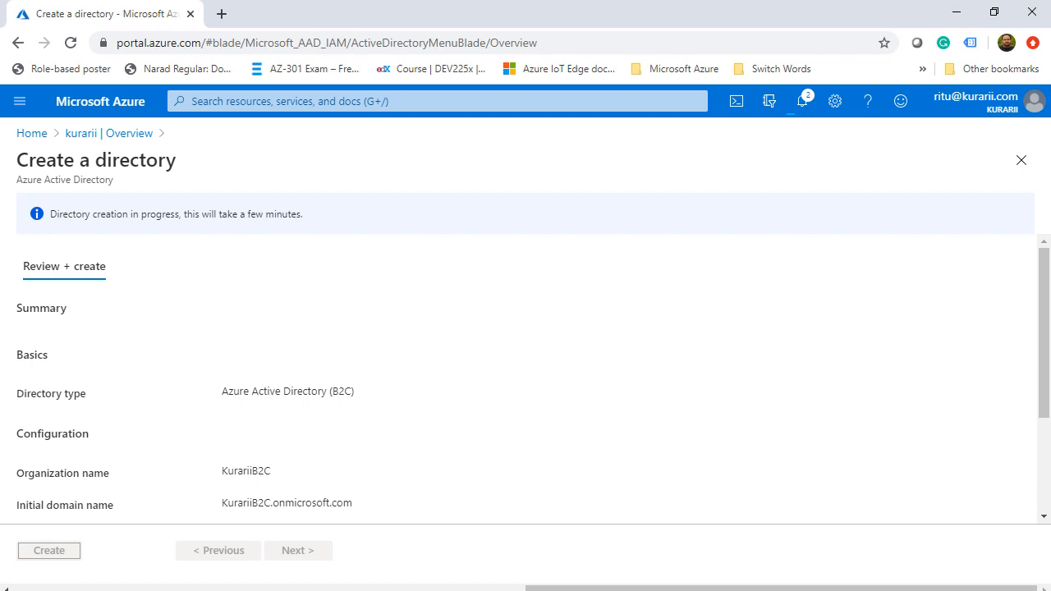
Open the newly created KurariiB2C directory and look through its Azure AD B2C overview page.
click(802, 103)
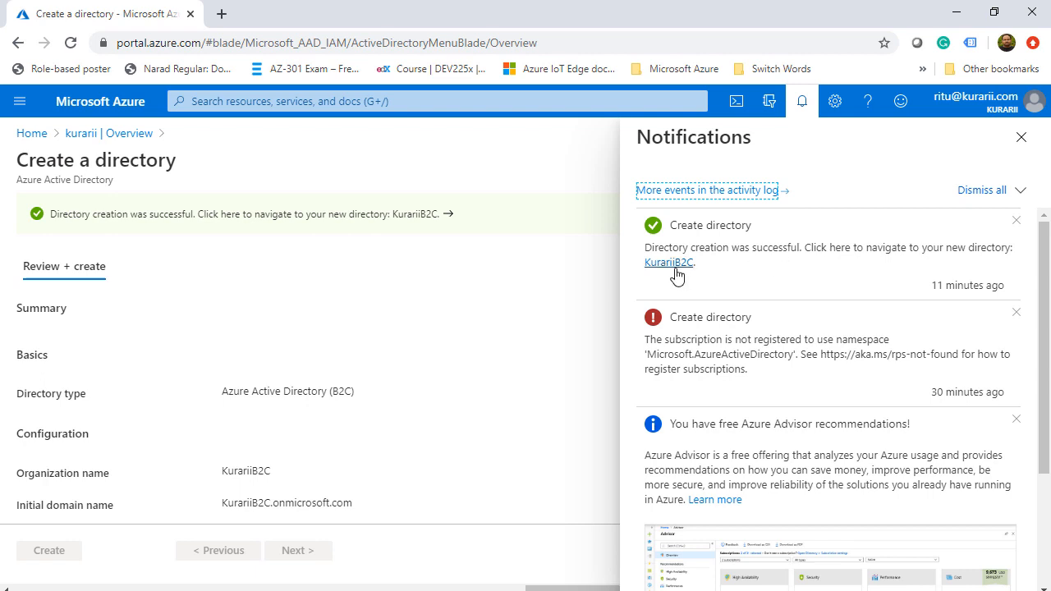
click(414, 217)
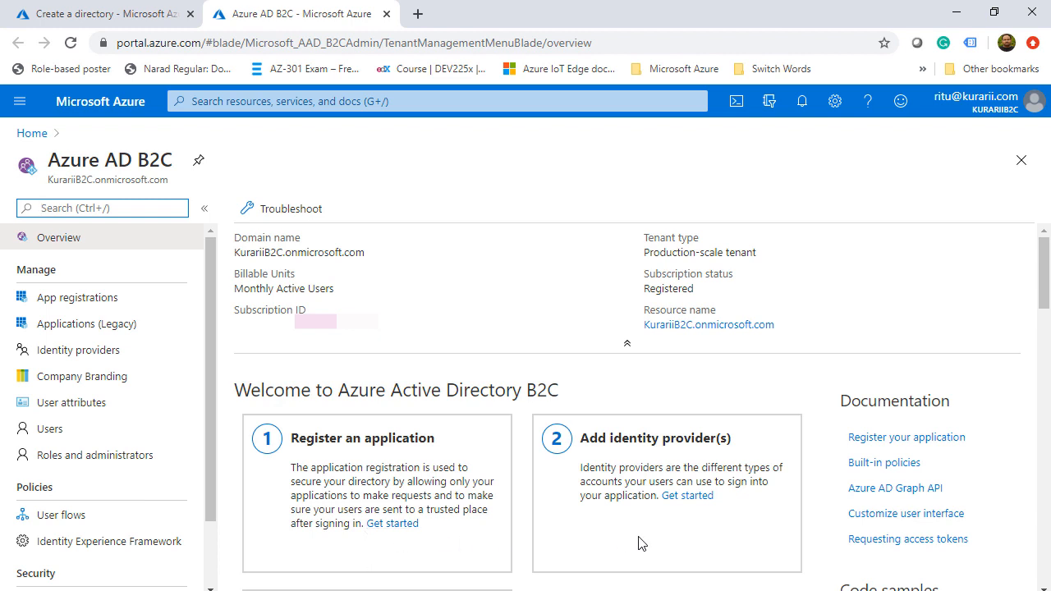
scroll(1046, 319, down, 1)
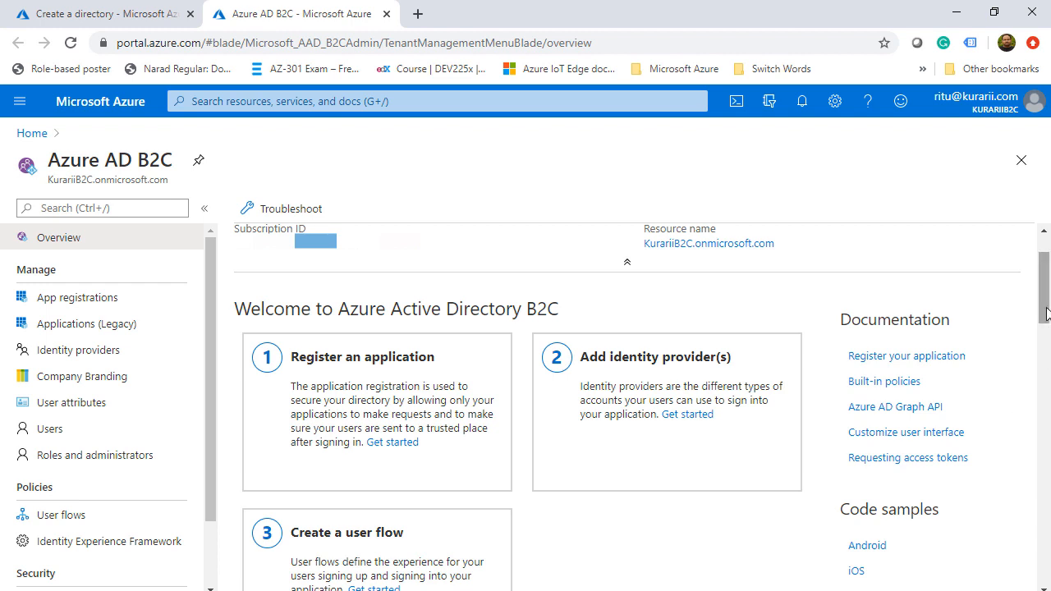
scroll(1003, 394, down, 1)
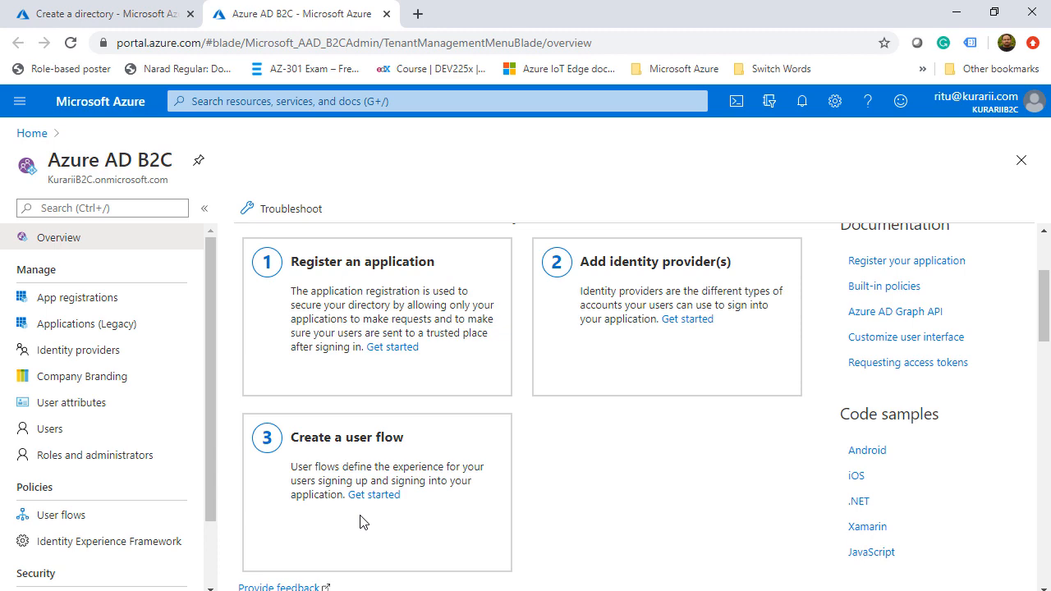
scroll(363, 523, down, 2)
scroll(292, 289, up, 4)
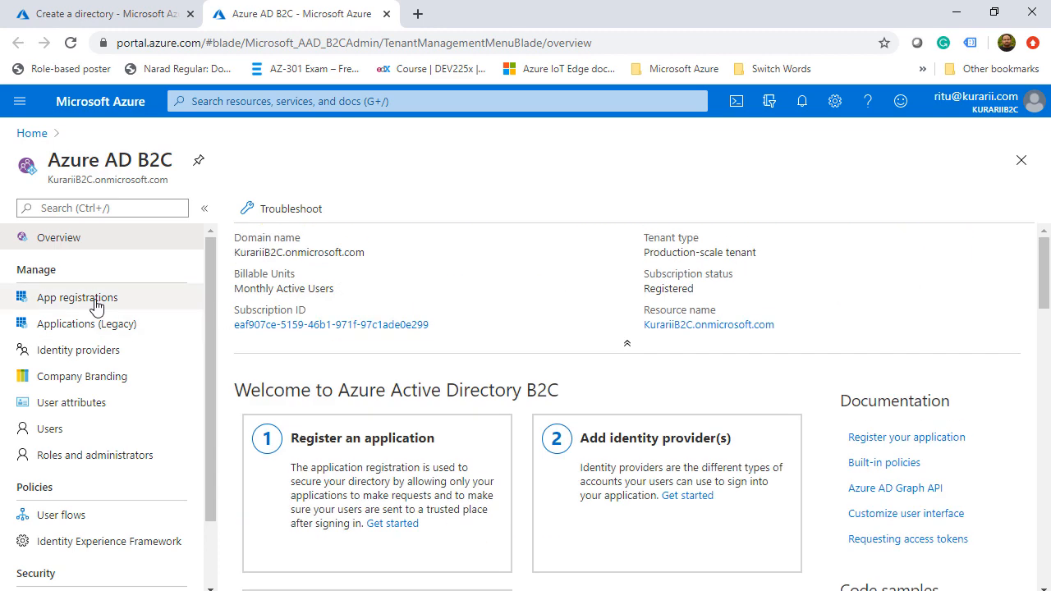
Start a new app registration in the B2C tenant and name the application testwebapp1.
click(96, 302)
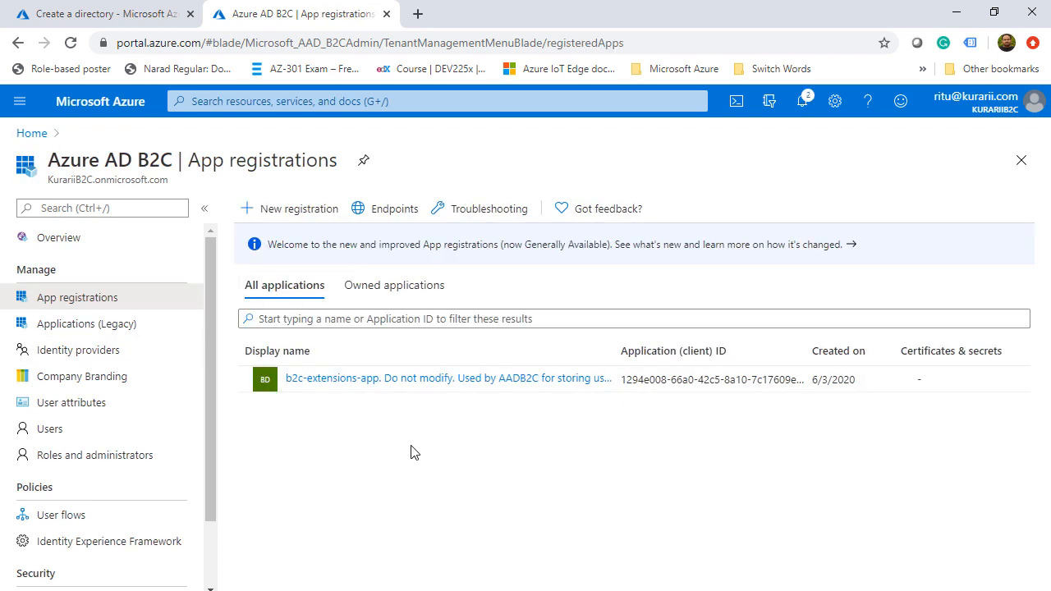
click(302, 210)
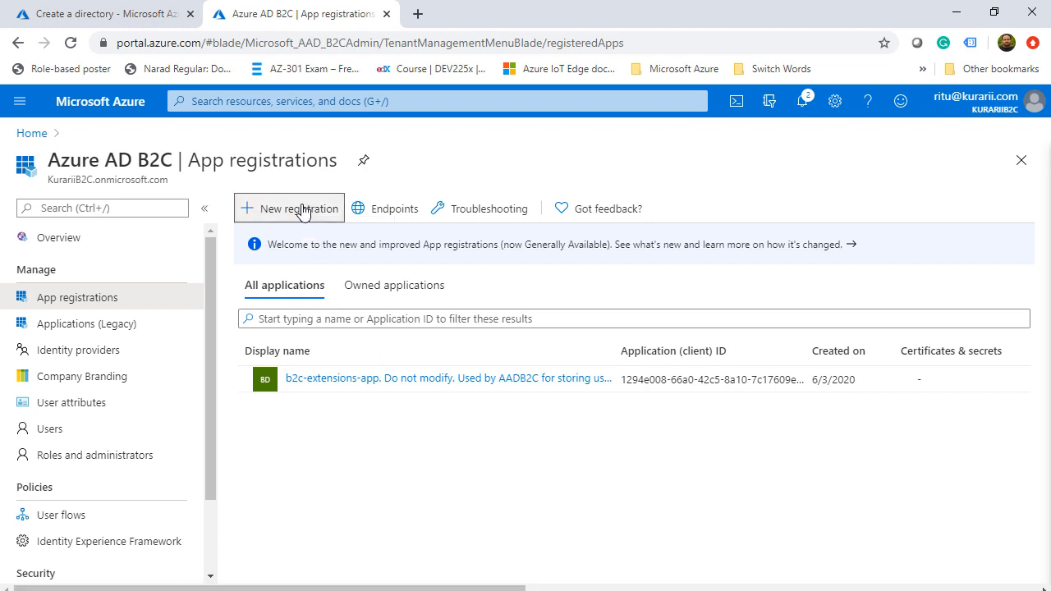
text(testw)
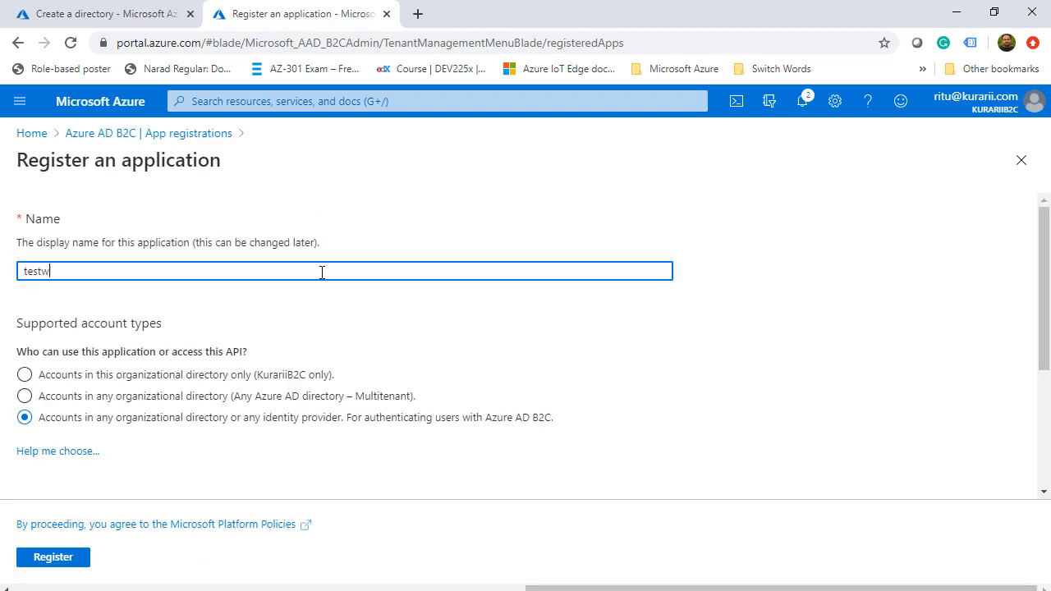
text(ebapp1)
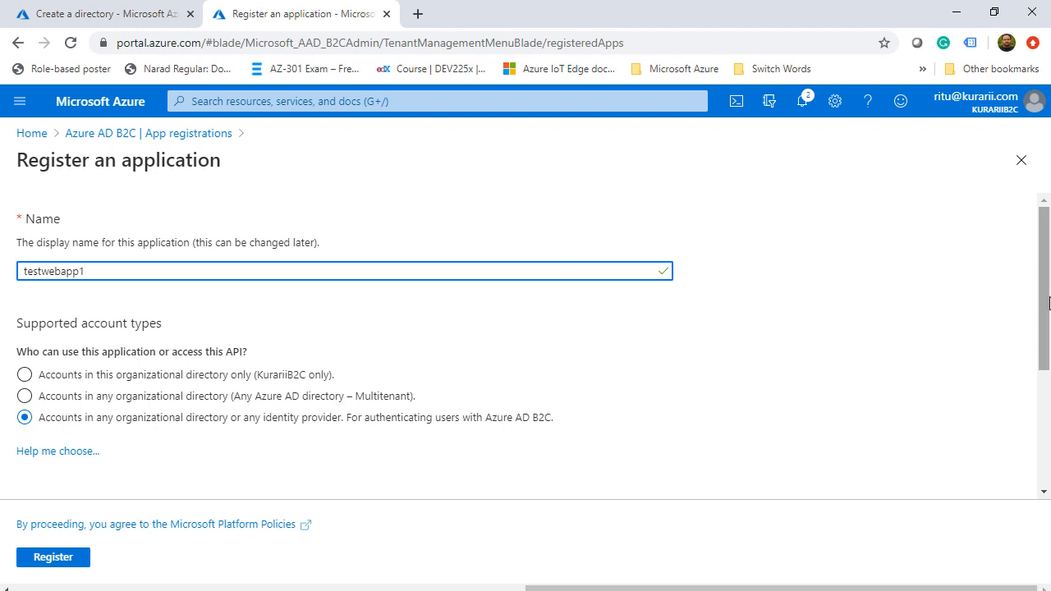
drag(1046, 305, 1048, 422)
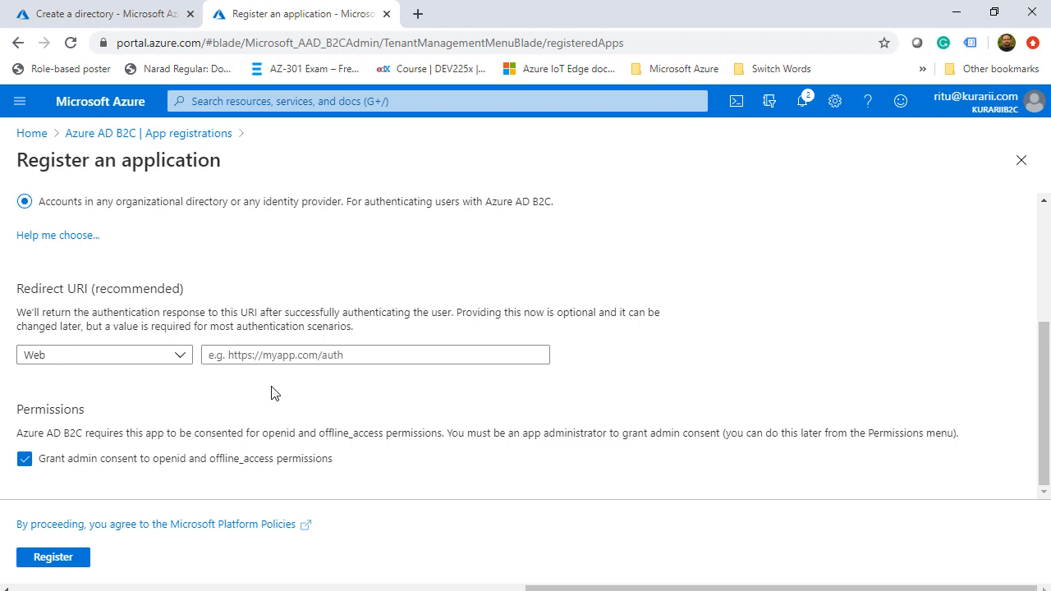
click(269, 354)
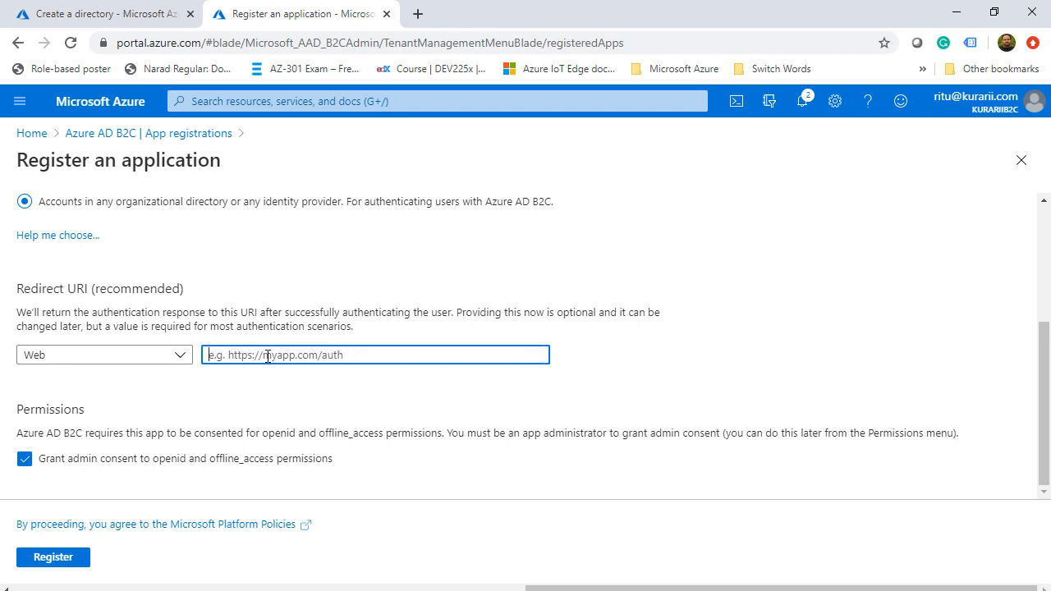
right_click(267, 355)
click(303, 227)
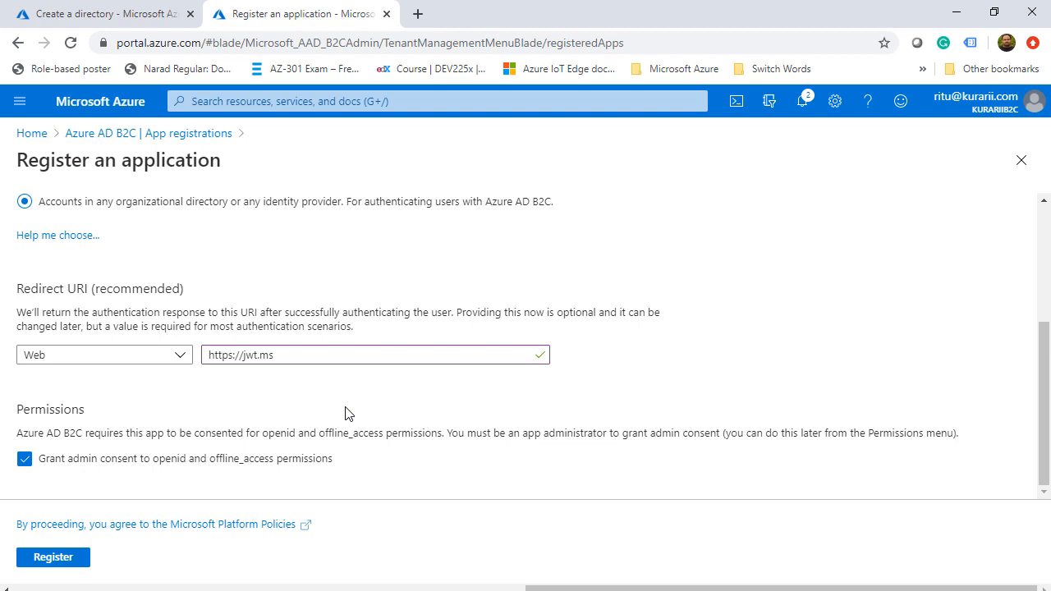
click(52, 556)
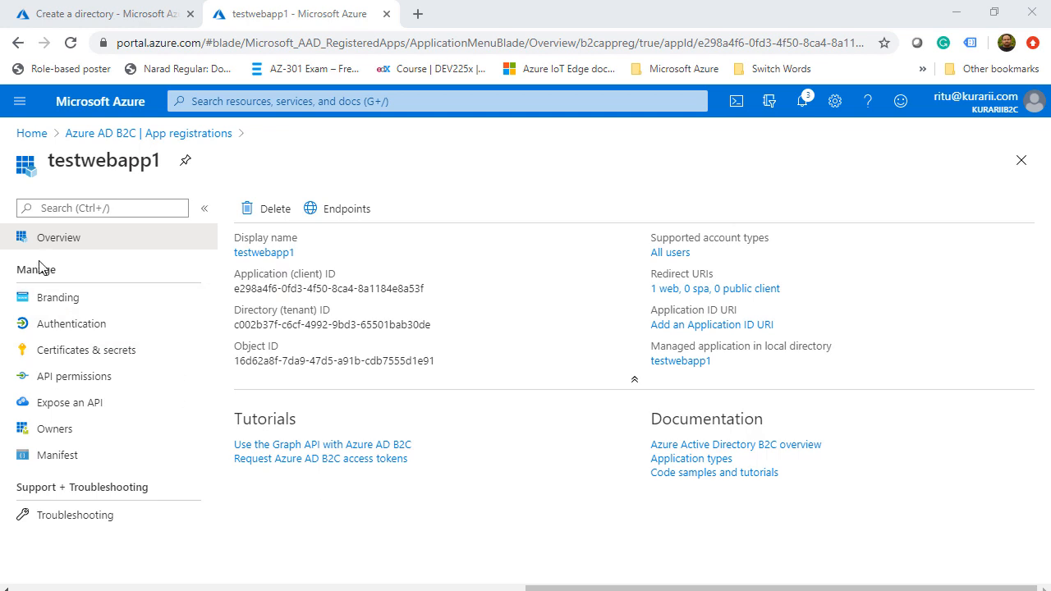
Enable Access tokens and ID tokens for implicit grant in testwebapp1's authentication settings and save the change.
click(70, 327)
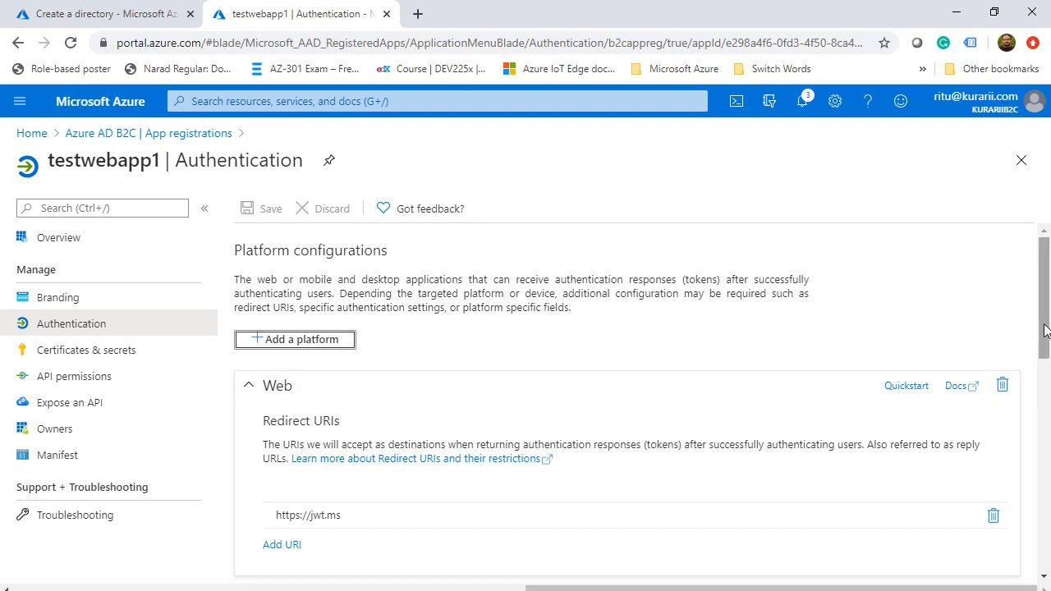
drag(1043, 335, 1042, 411)
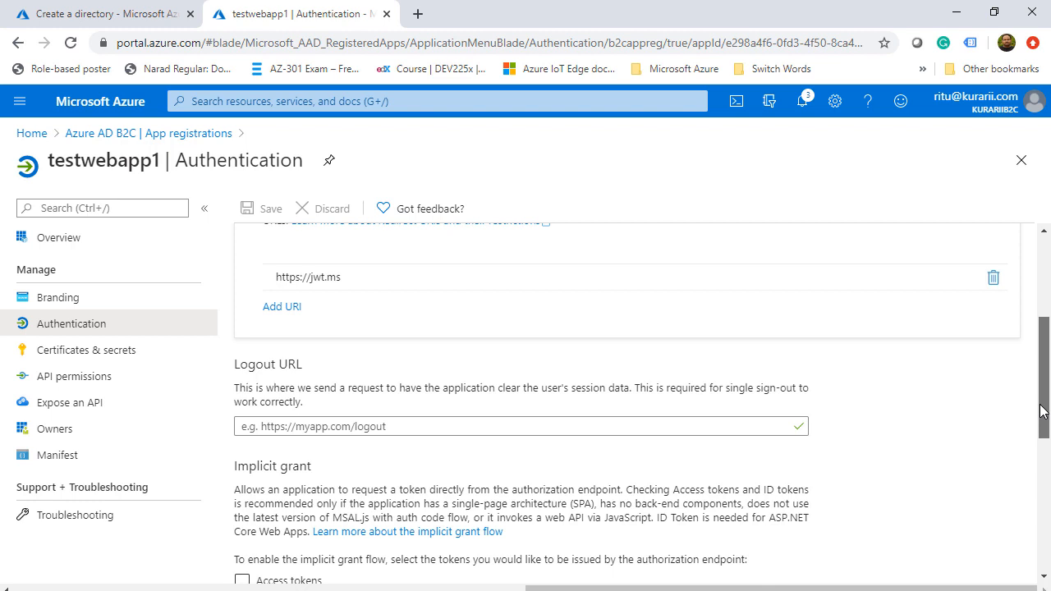
drag(1042, 411, 1042, 457)
drag(1044, 464, 1044, 484)
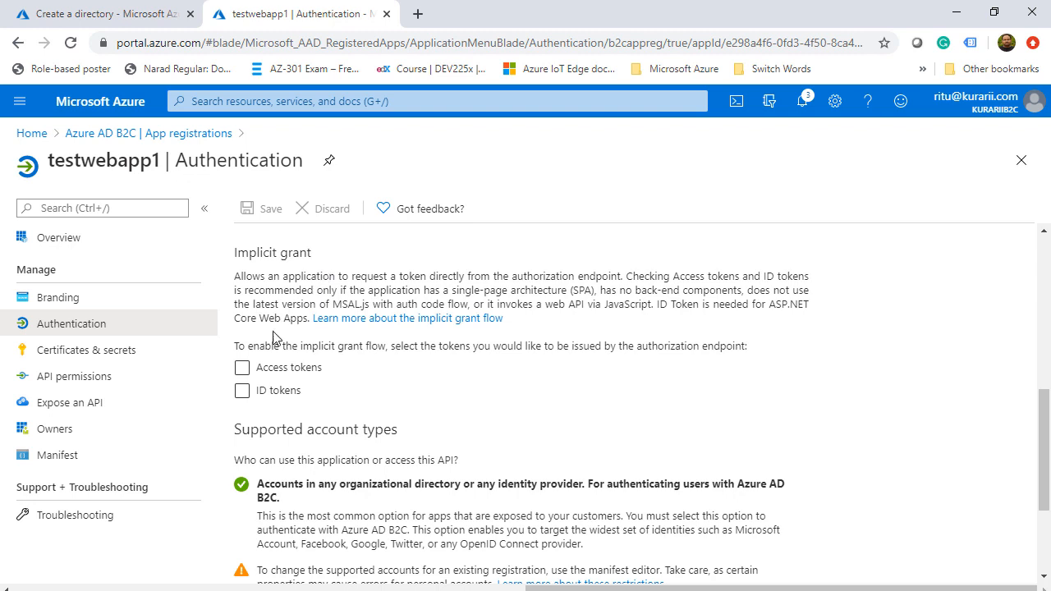
click(242, 369)
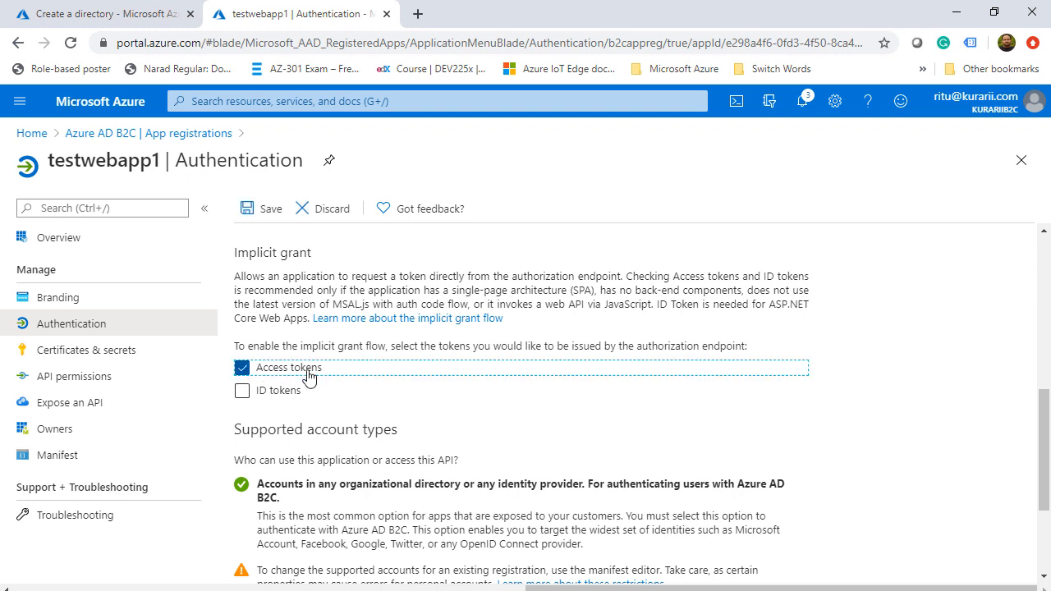
click(241, 395)
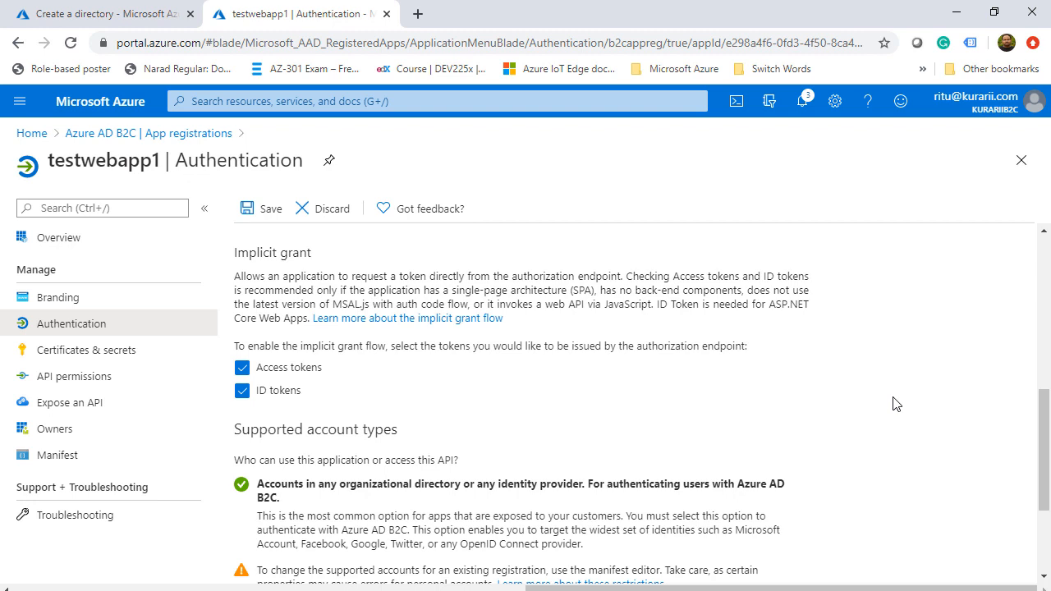
scroll(895, 402, down, 3)
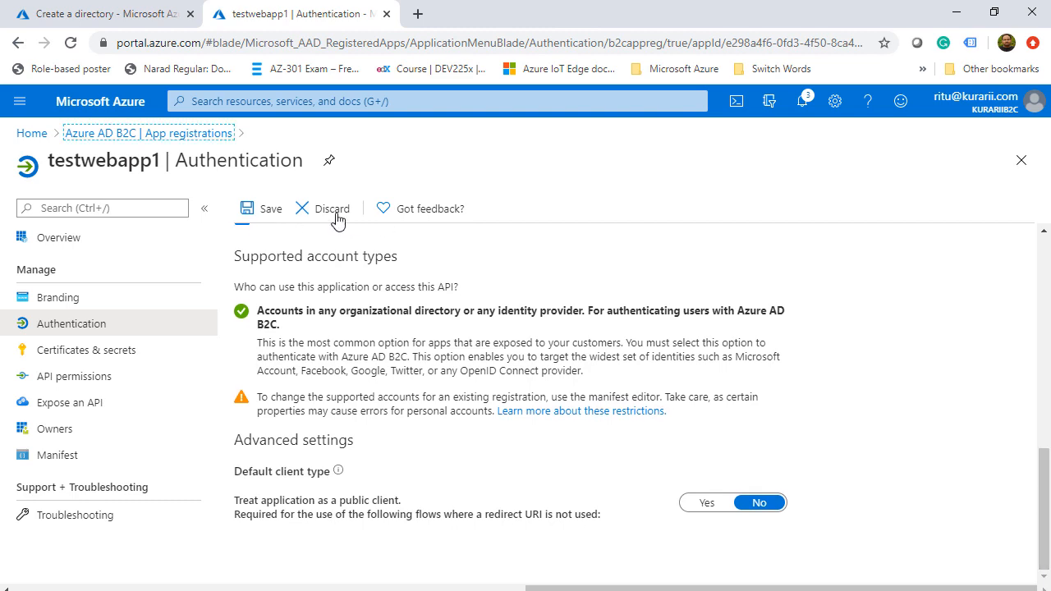
click(268, 208)
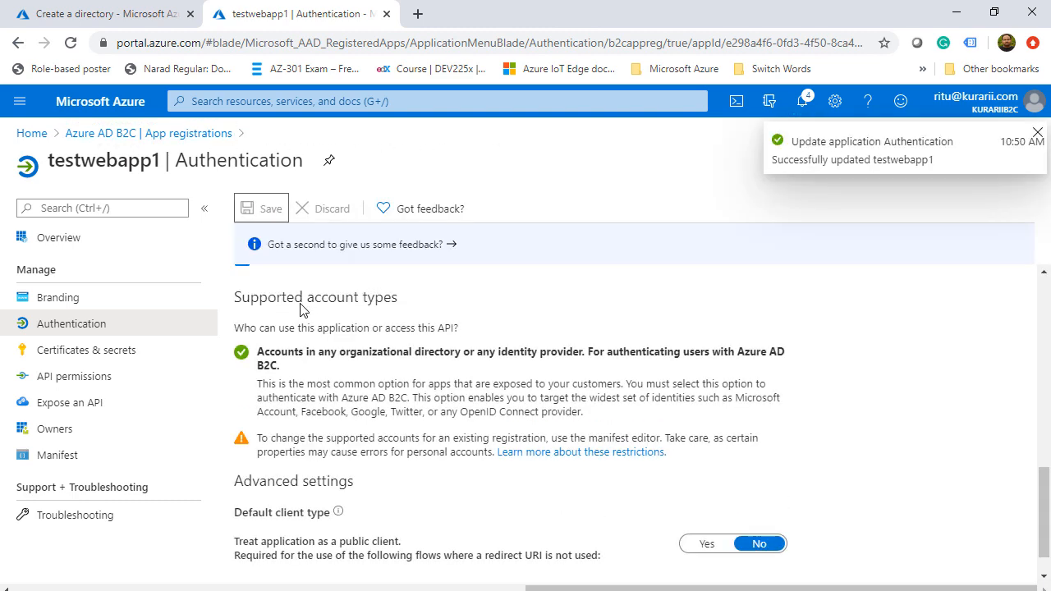
Return to the Azure AD B2C tenant and start a new user flow of type Sign up and sign in.
click(111, 136)
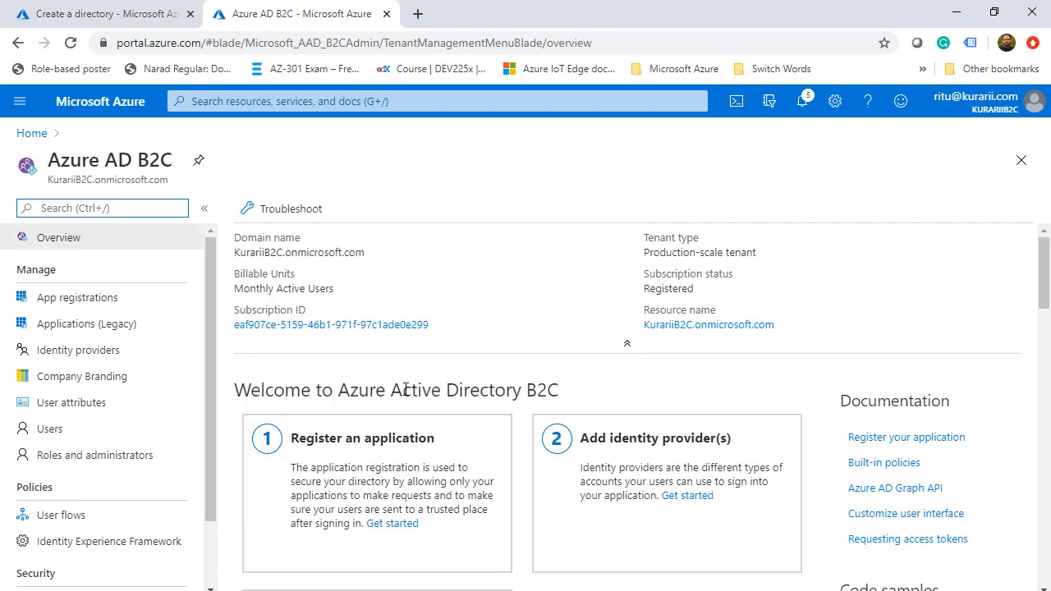
drag(1045, 295, 1045, 311)
drag(211, 408, 211, 473)
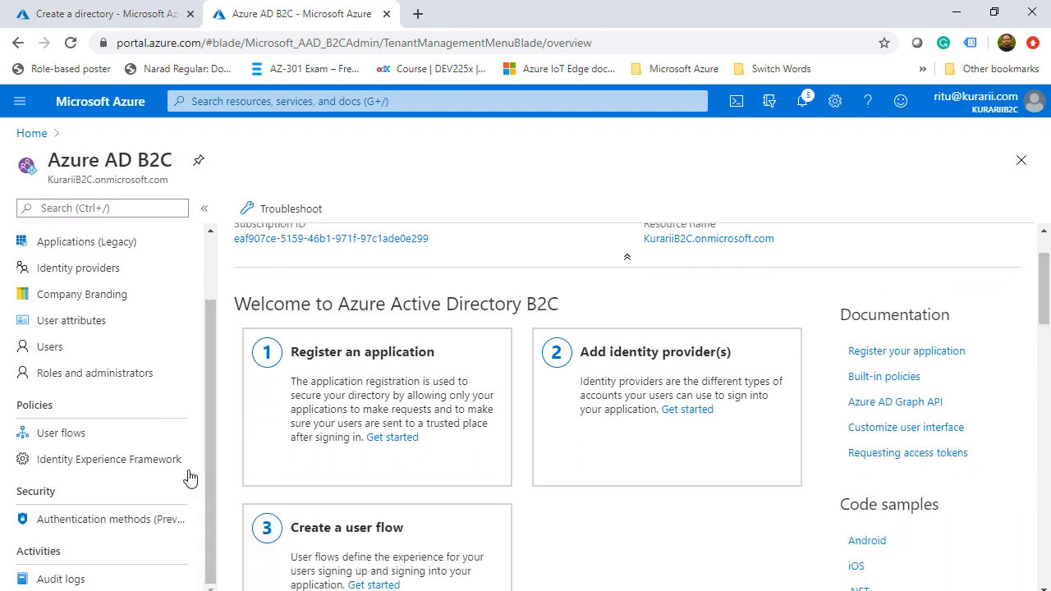
click(50, 435)
click(288, 212)
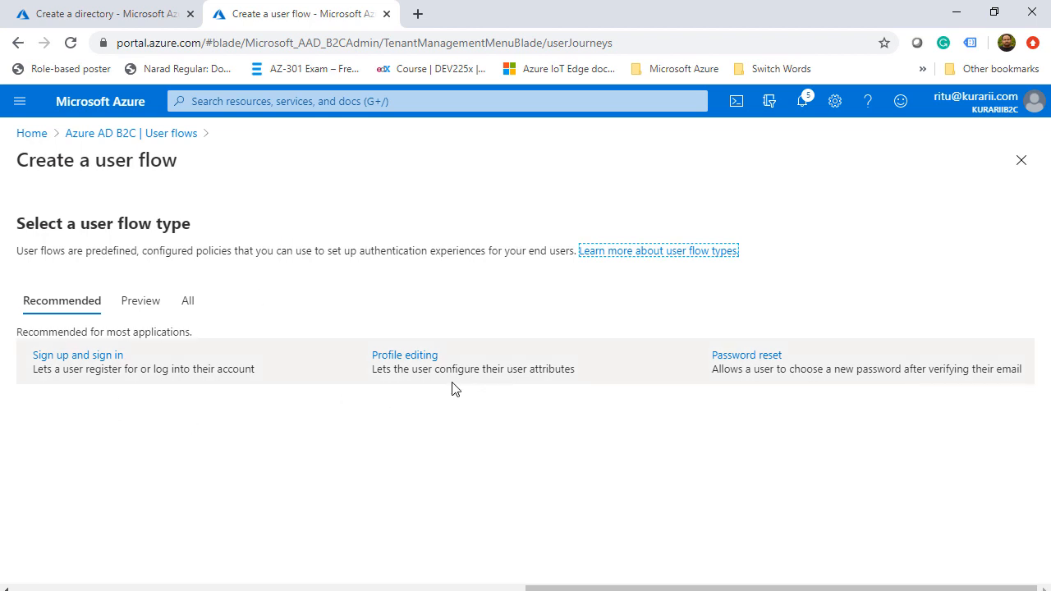
click(76, 357)
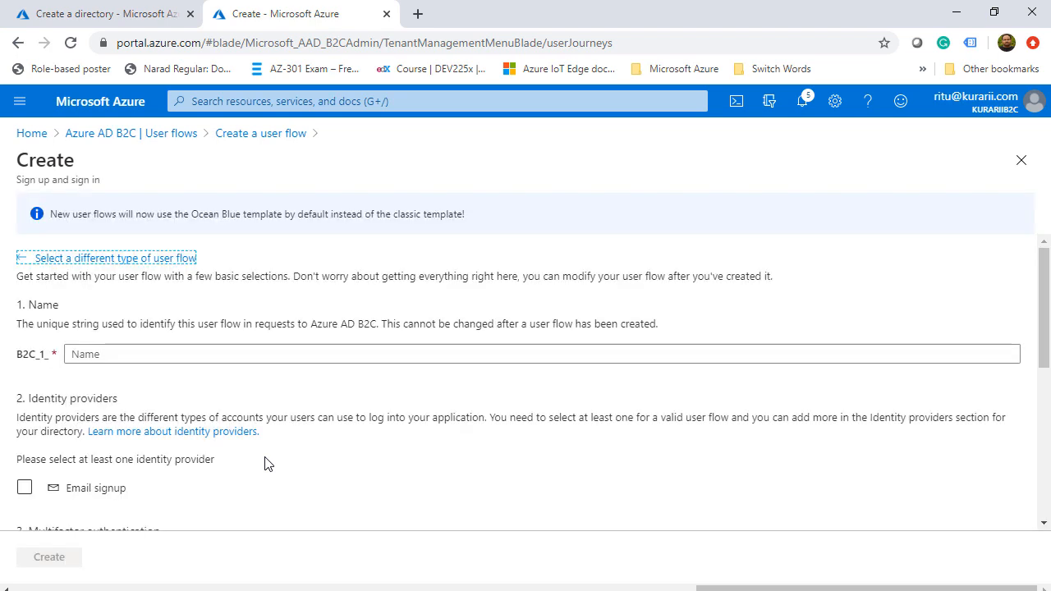
Name the new user flow signupandsignin.
click(145, 356)
text(signup)
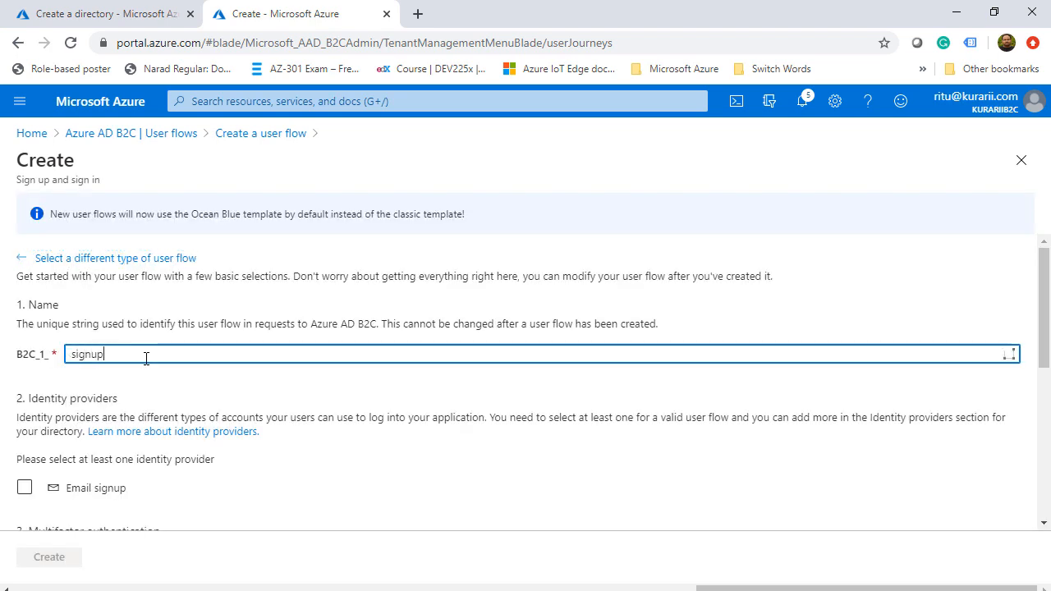
text(andsignin)
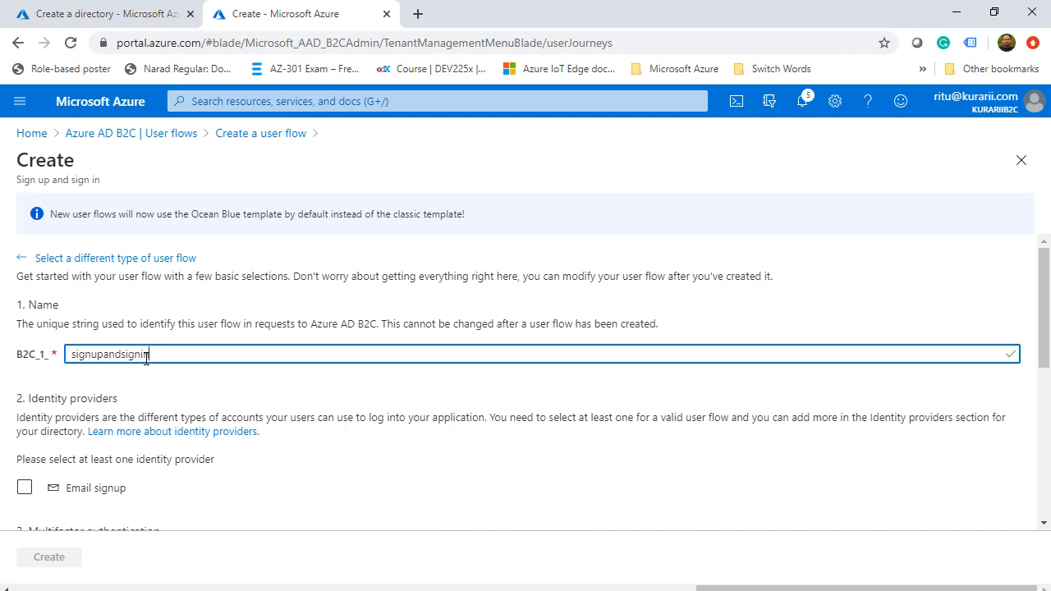
click(1045, 316)
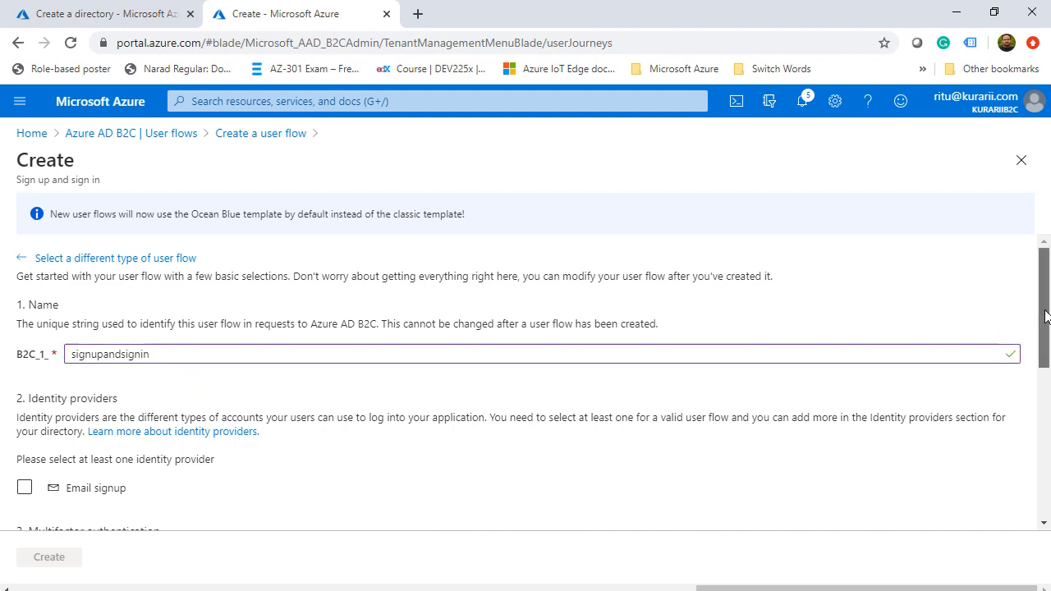
Select Email signup as the identity provider for the user flow.
drag(1045, 317, 1045, 354)
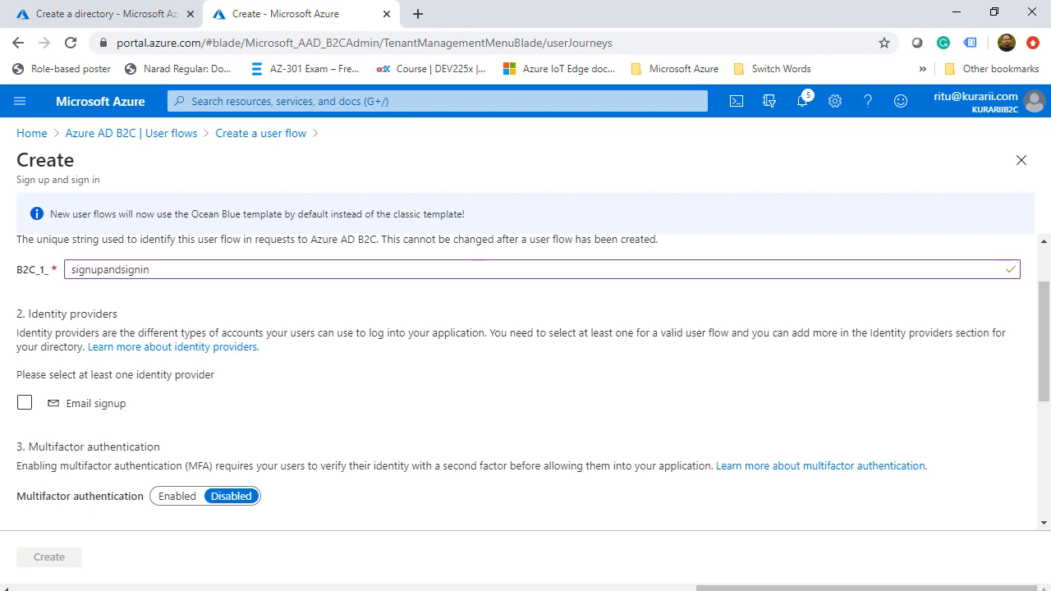
click(25, 404)
click(24, 404)
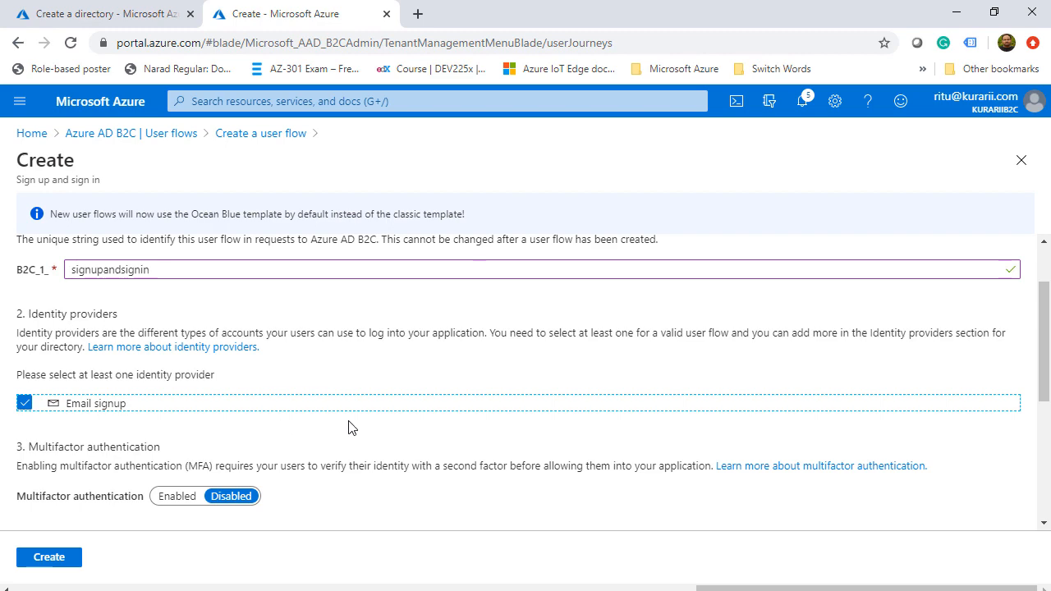
Open the full list of user attributes and claims and collect City, Country/Region, Display Name, Email Address and Given Name.
drag(1045, 366, 1046, 453)
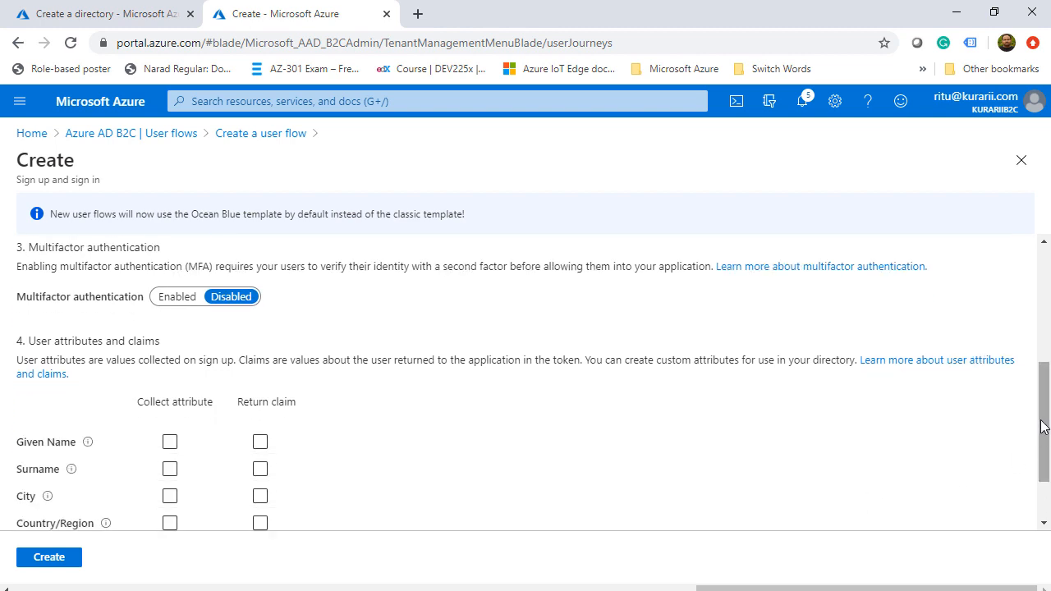
drag(1046, 425, 1046, 468)
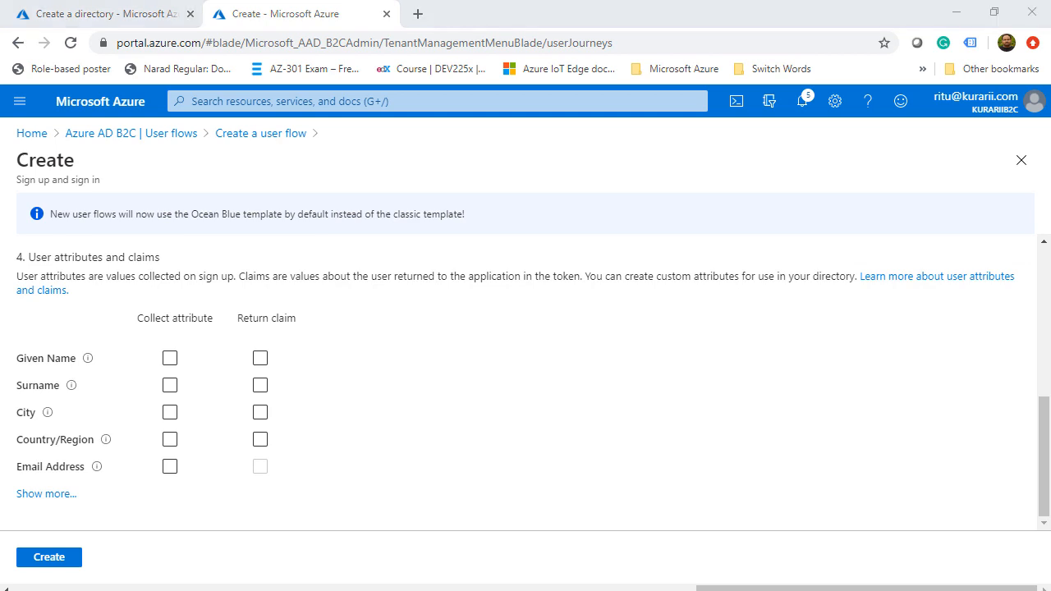
click(43, 495)
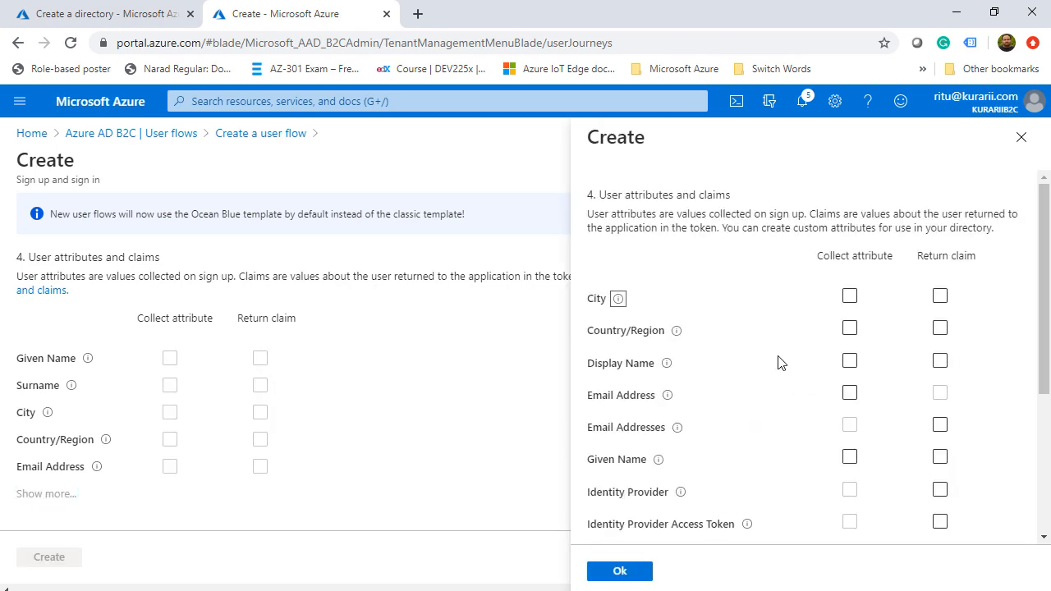
click(850, 297)
click(849, 329)
click(850, 361)
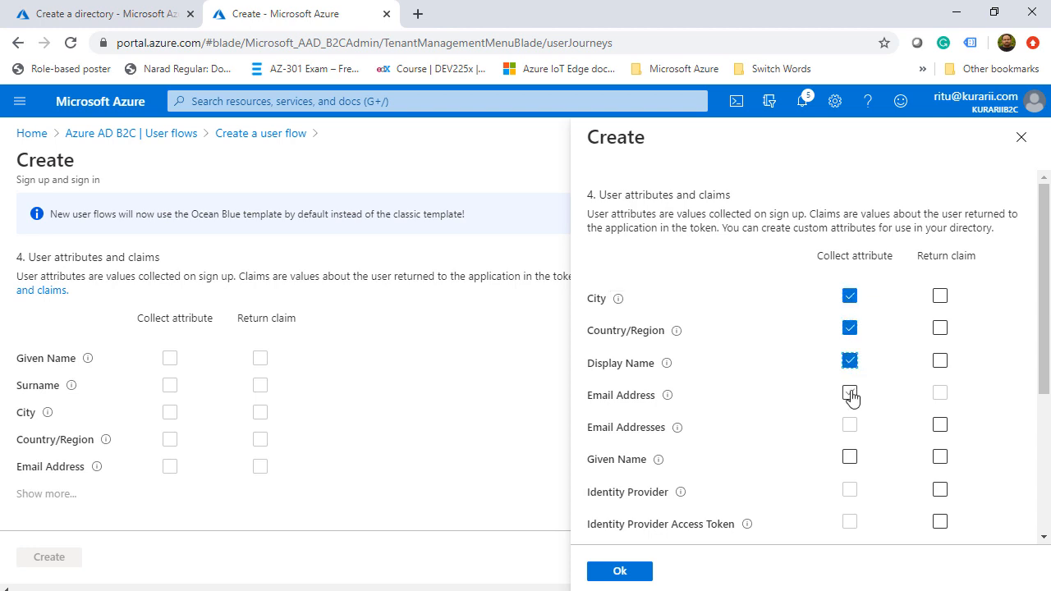
click(850, 393)
click(849, 459)
Also collect the Job Title, Postal Code, State/Province and Street Address attributes on sign-up.
scroll(1033, 389, down, 1)
click(849, 463)
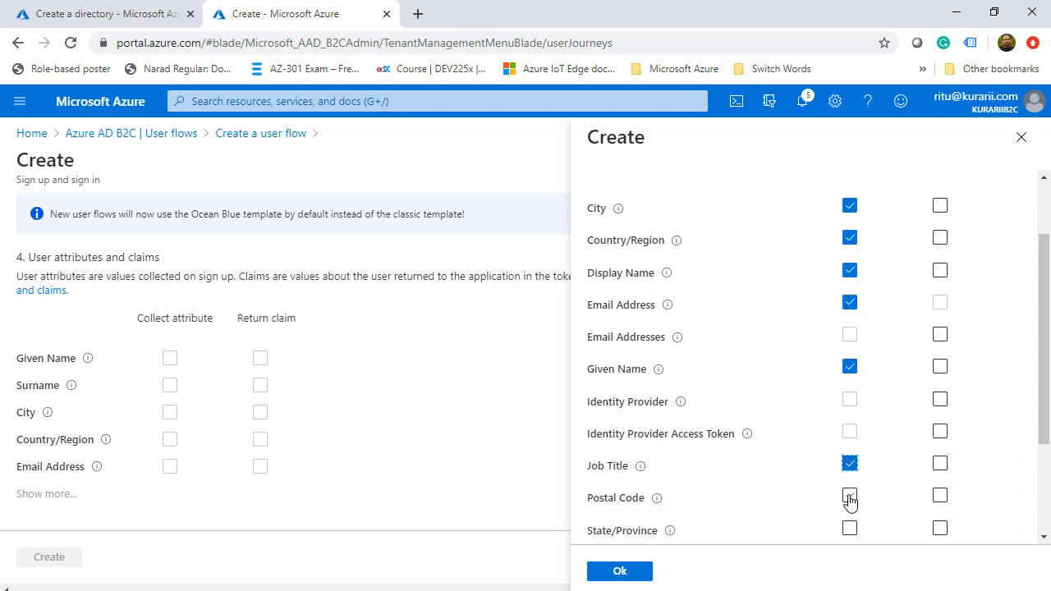
click(849, 495)
click(849, 528)
scroll(1025, 442, down, 1)
click(849, 463)
Return the Display Name, Email Addresses, Given Name, Identity Provider and Identity Provider Access Token claims, and confirm the attribute selection.
scroll(850, 460, up, 3)
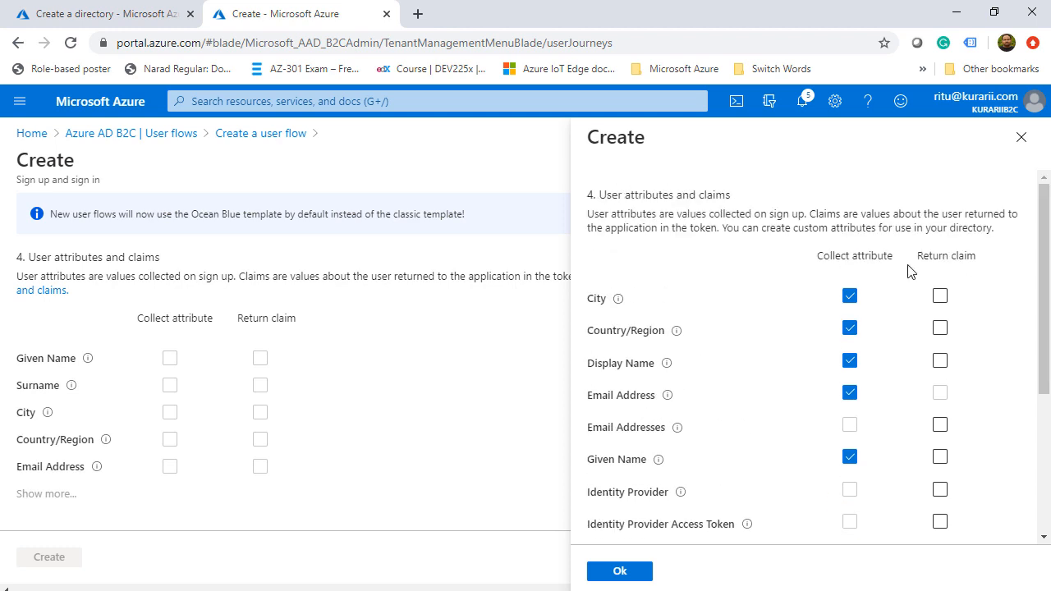
click(940, 360)
click(940, 424)
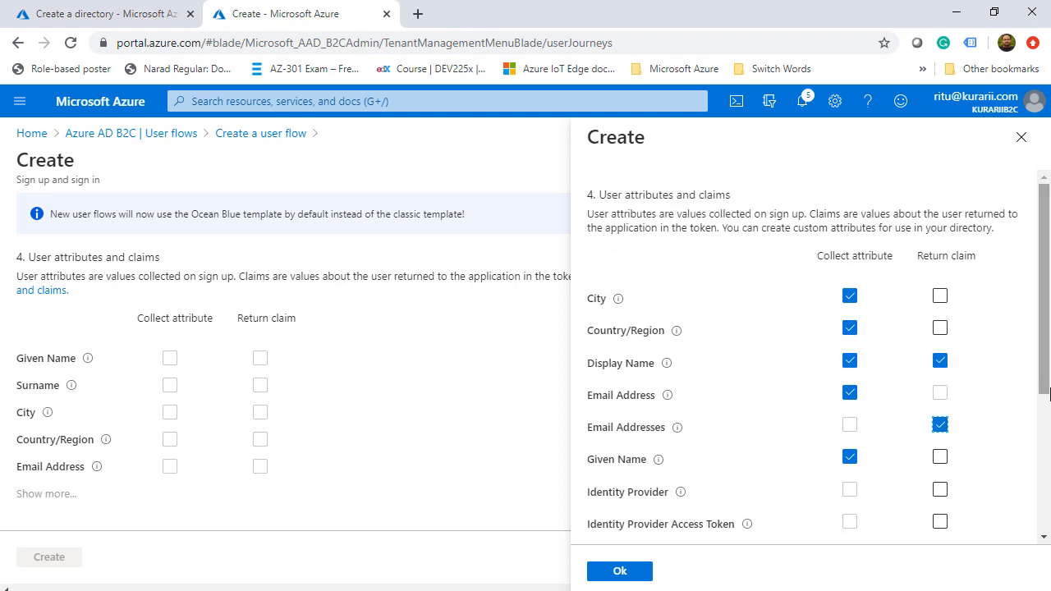
scroll(1045, 431, down, 1)
click(940, 401)
click(940, 368)
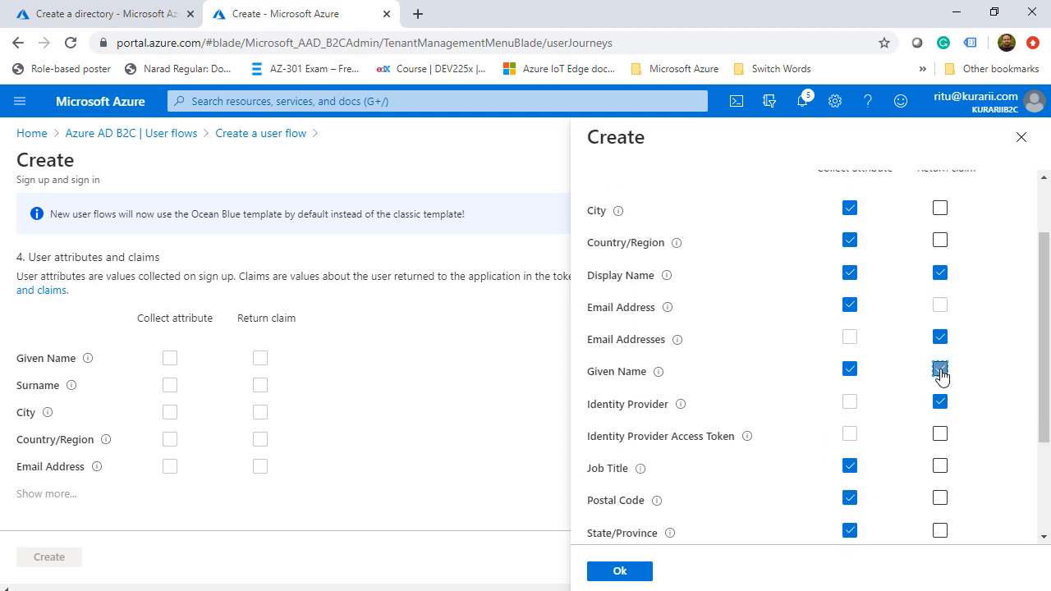
click(940, 434)
scroll(1042, 441, down, 1)
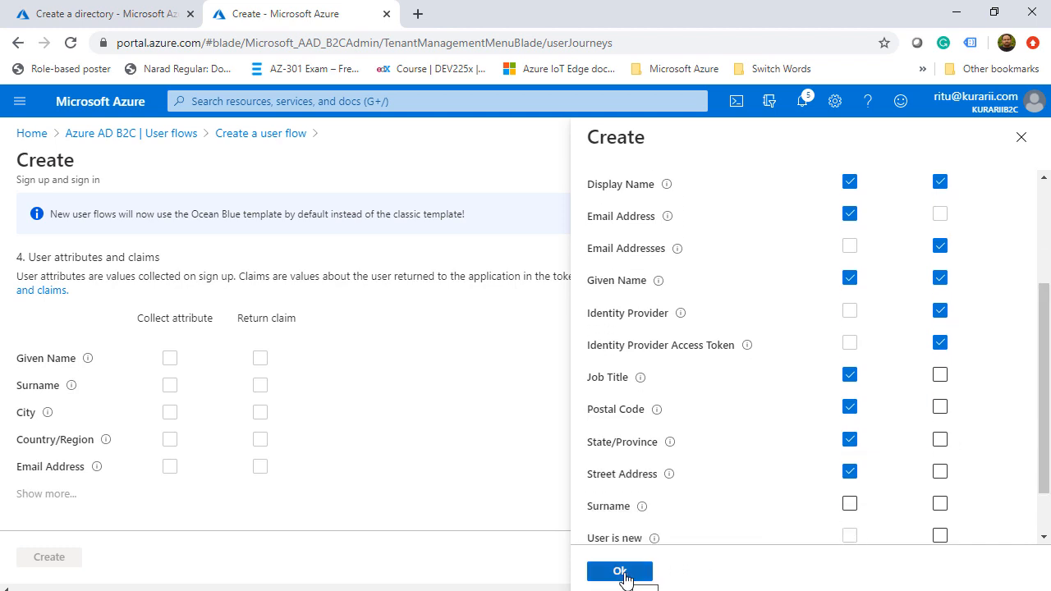
click(621, 571)
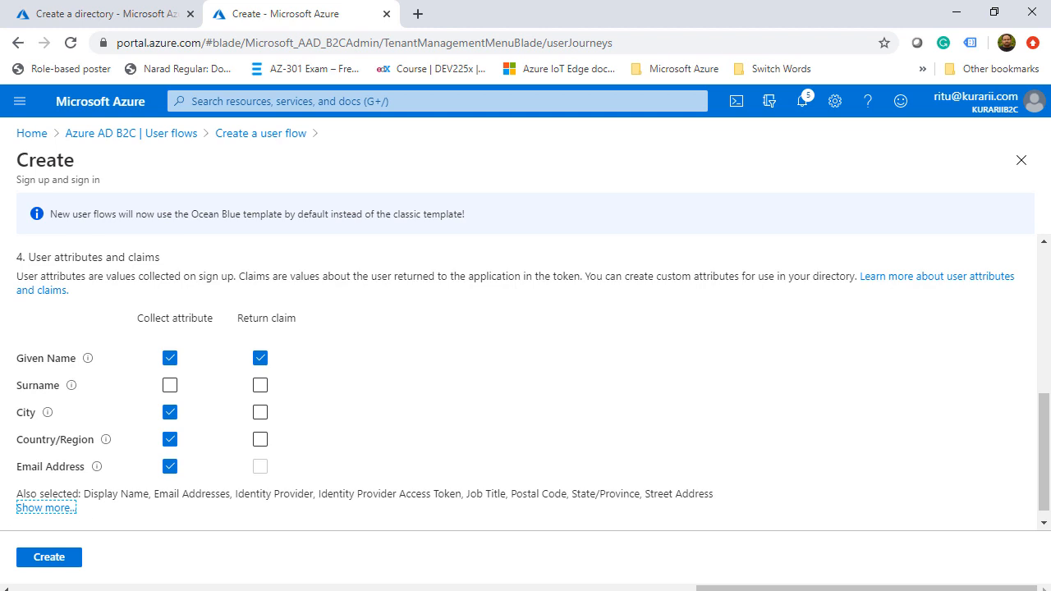
Create the user flow and open B2C_1_signupandsignin to review its settings.
click(1, 474)
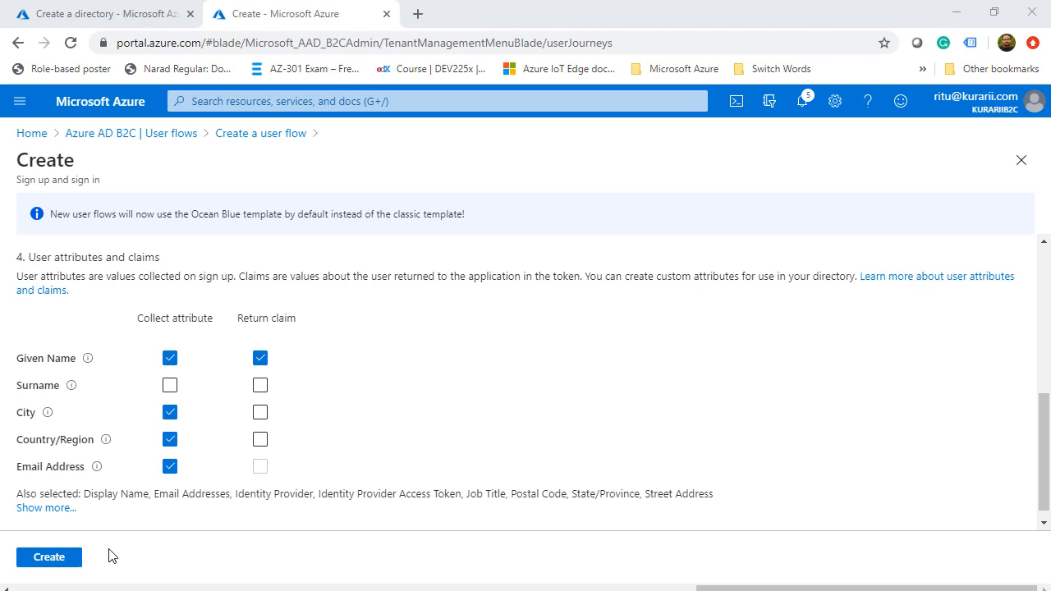
click(51, 558)
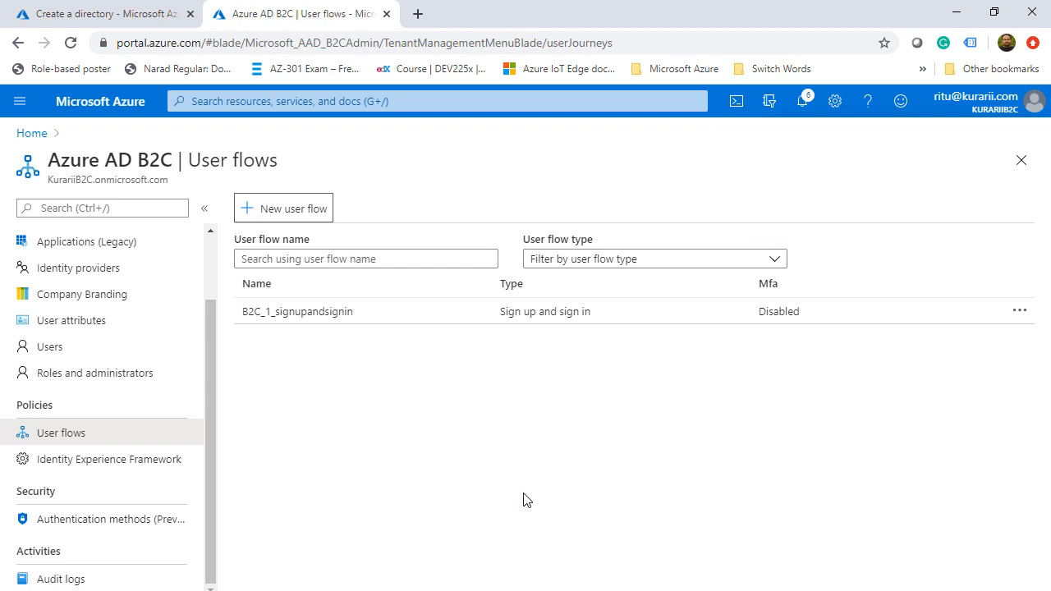
click(313, 314)
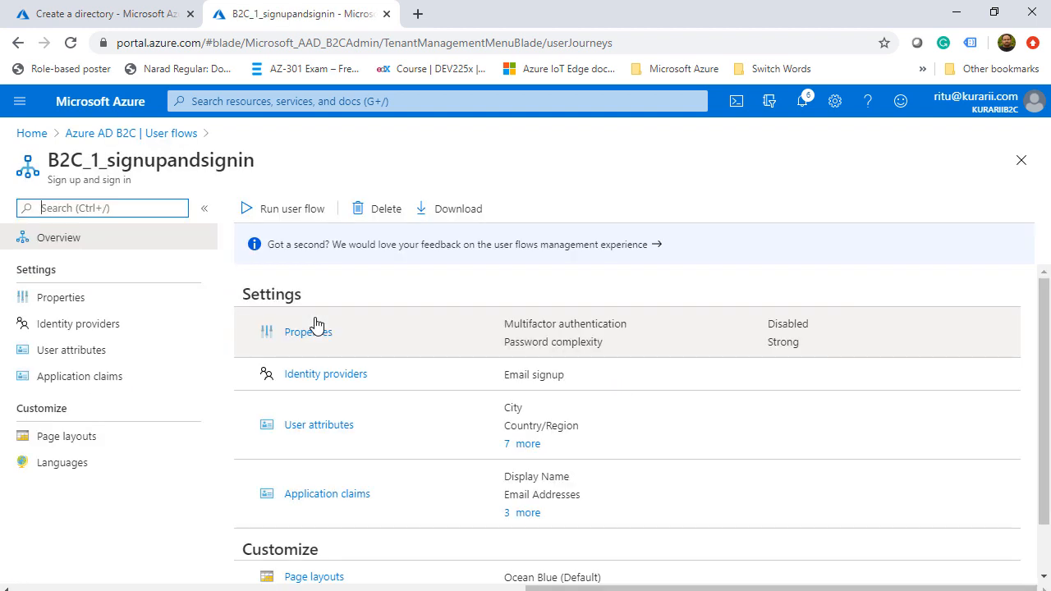
drag(1044, 300, 1045, 352)
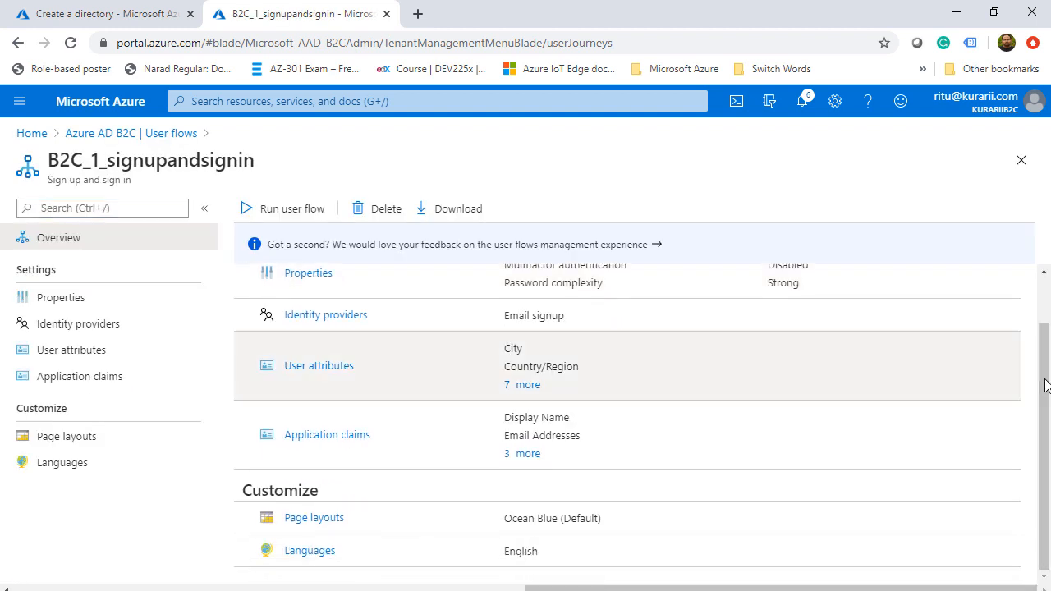
drag(1045, 503, 1044, 411)
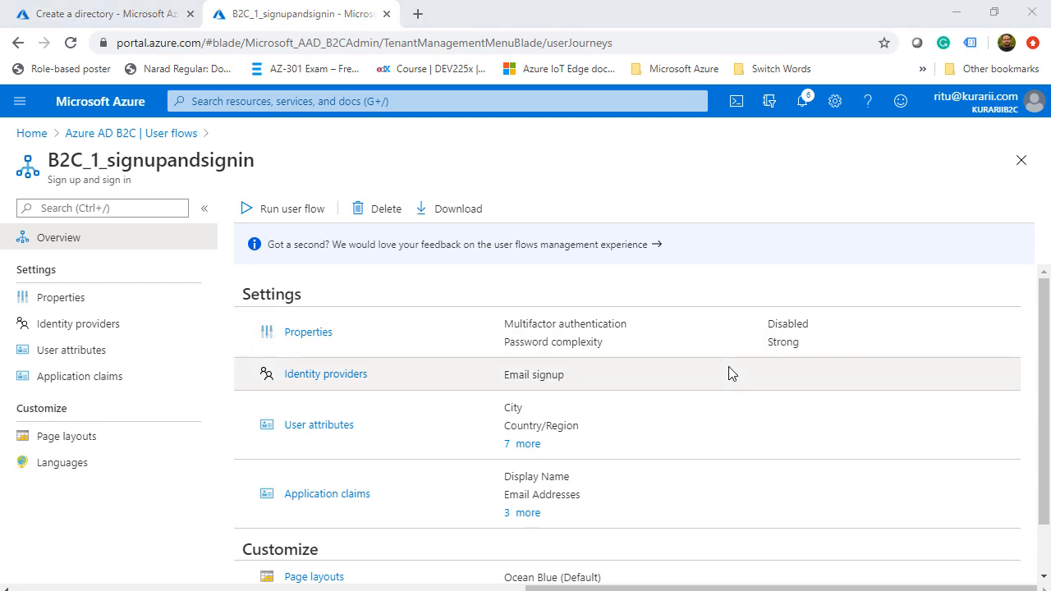
drag(1047, 301, 1048, 318)
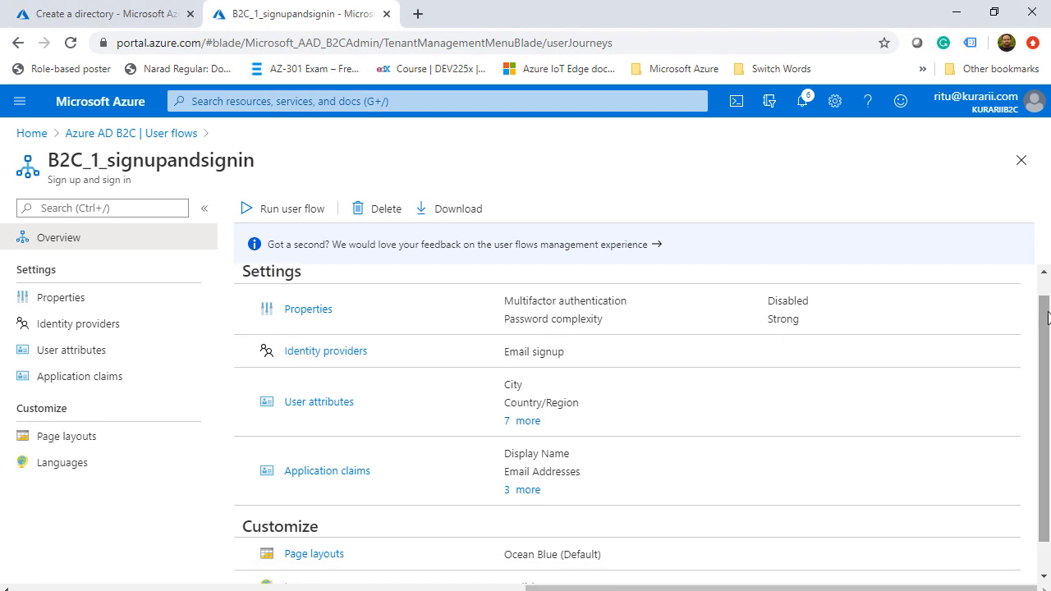
click(290, 216)
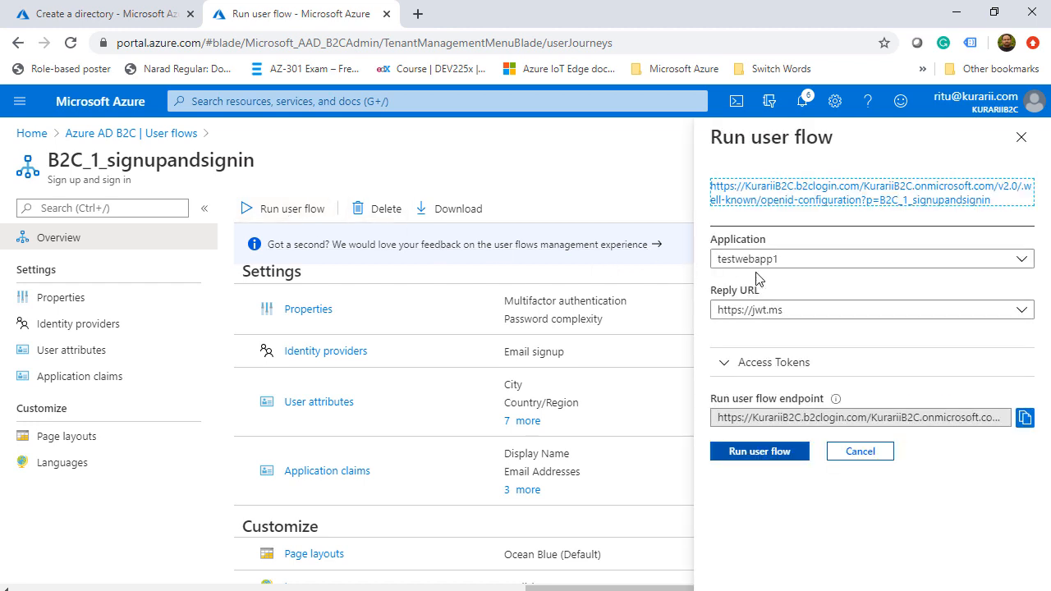
click(776, 452)
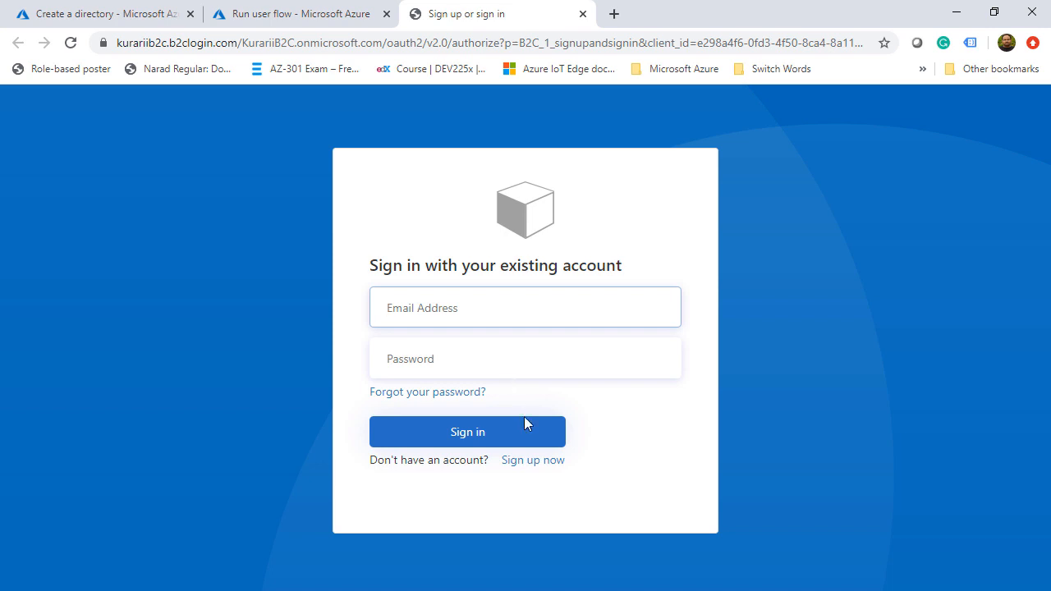
click(538, 466)
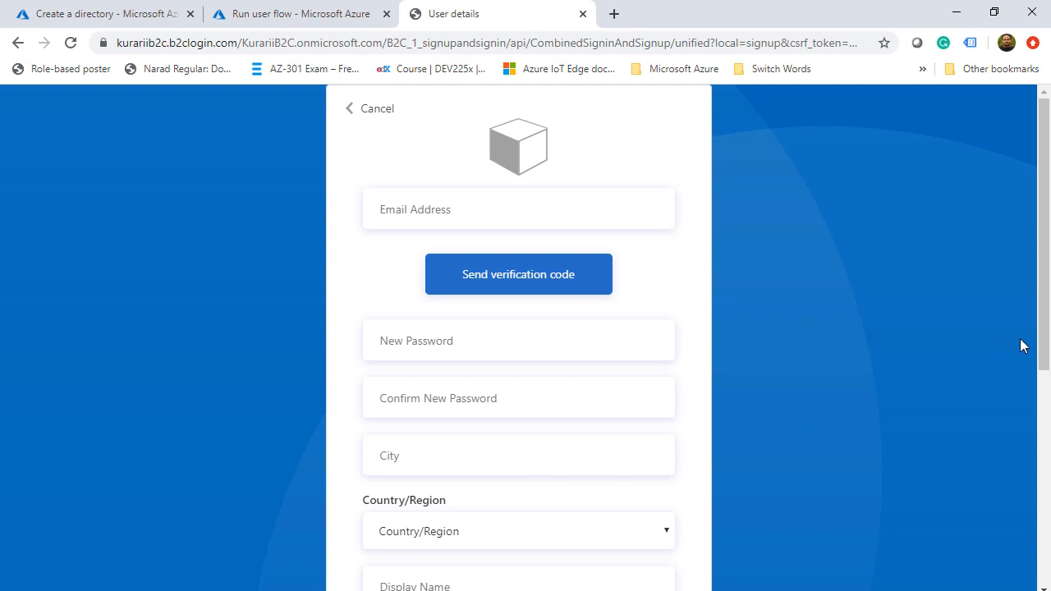
drag(1046, 342, 1047, 397)
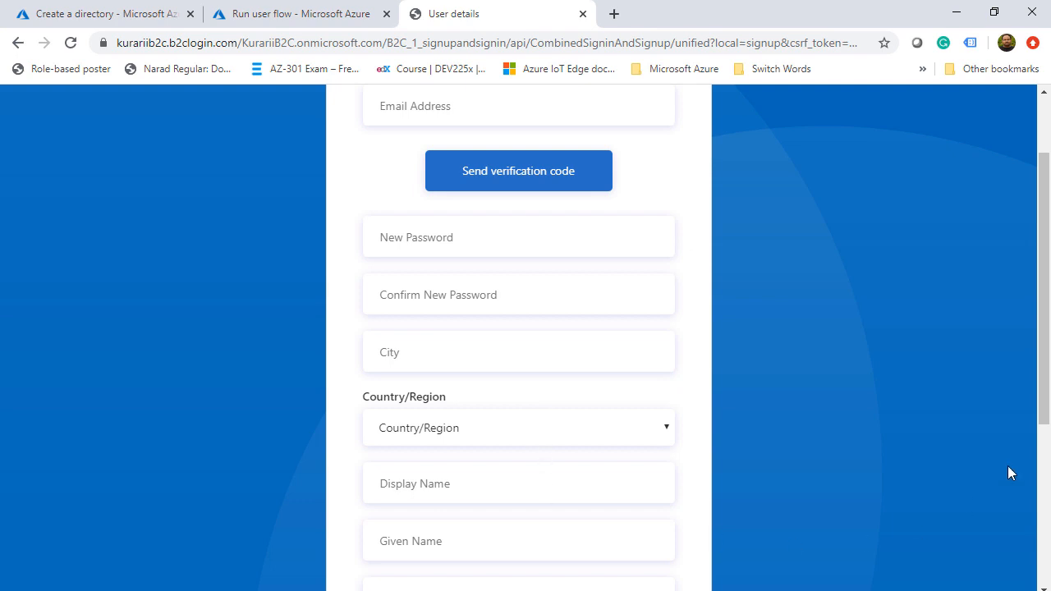
drag(1044, 410, 1003, 353)
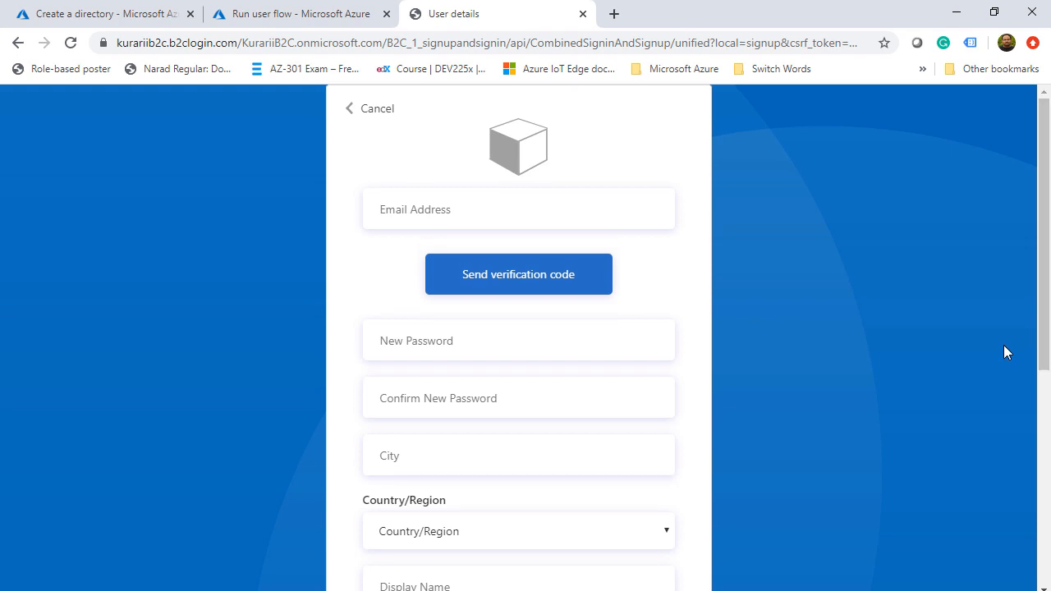
Enter the new account's email address and verify it with the emailed verification code.
click(464, 210)
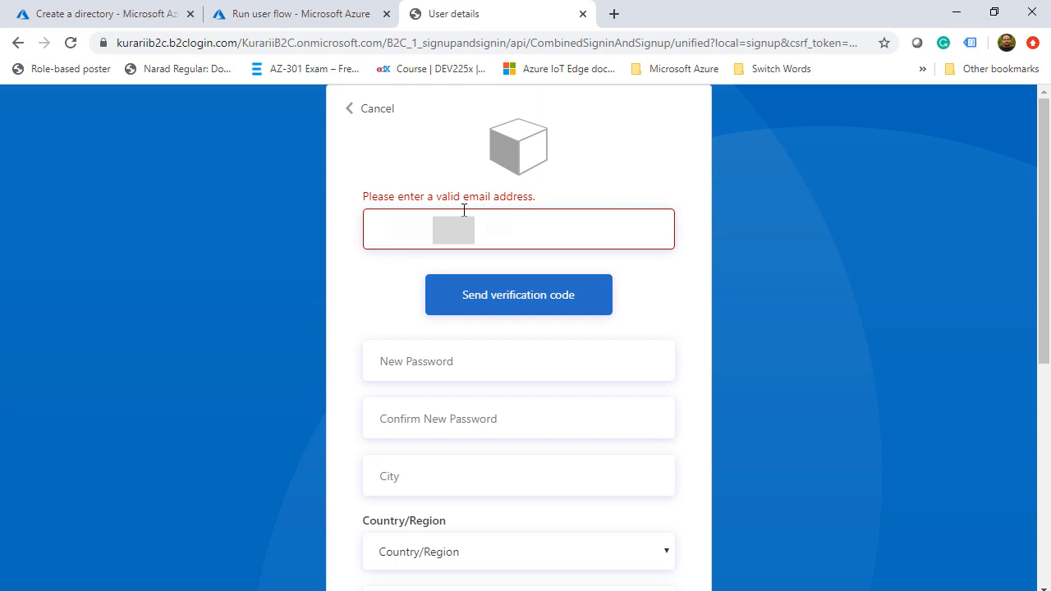
text(com)
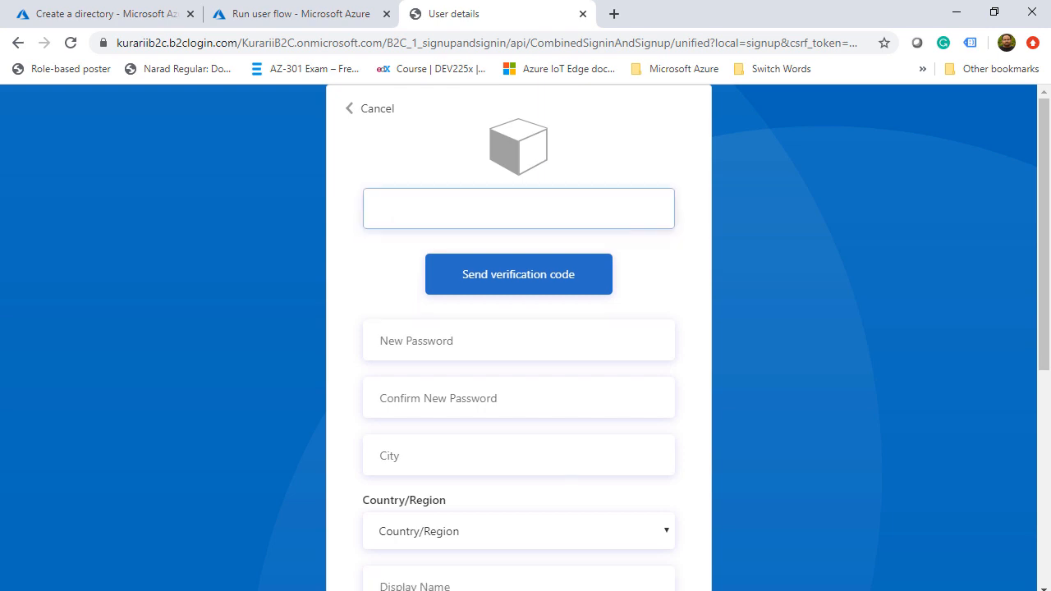
click(525, 284)
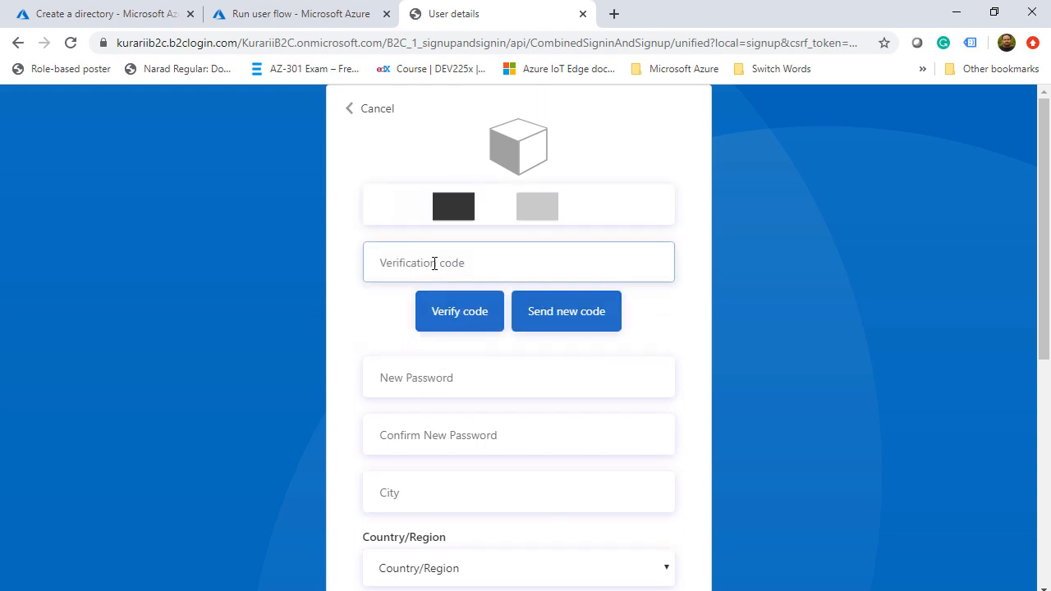
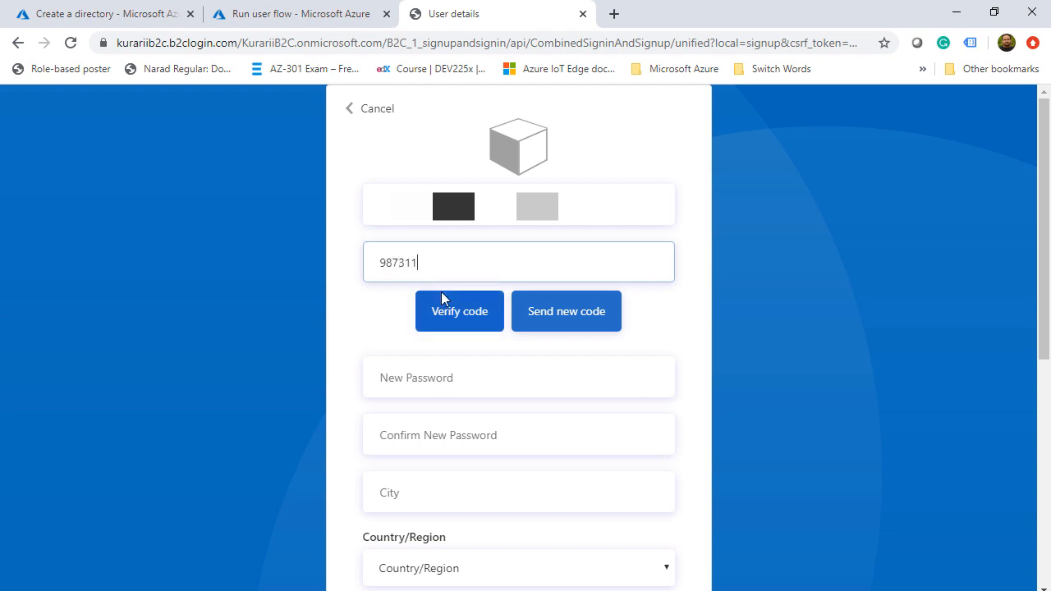
click(458, 318)
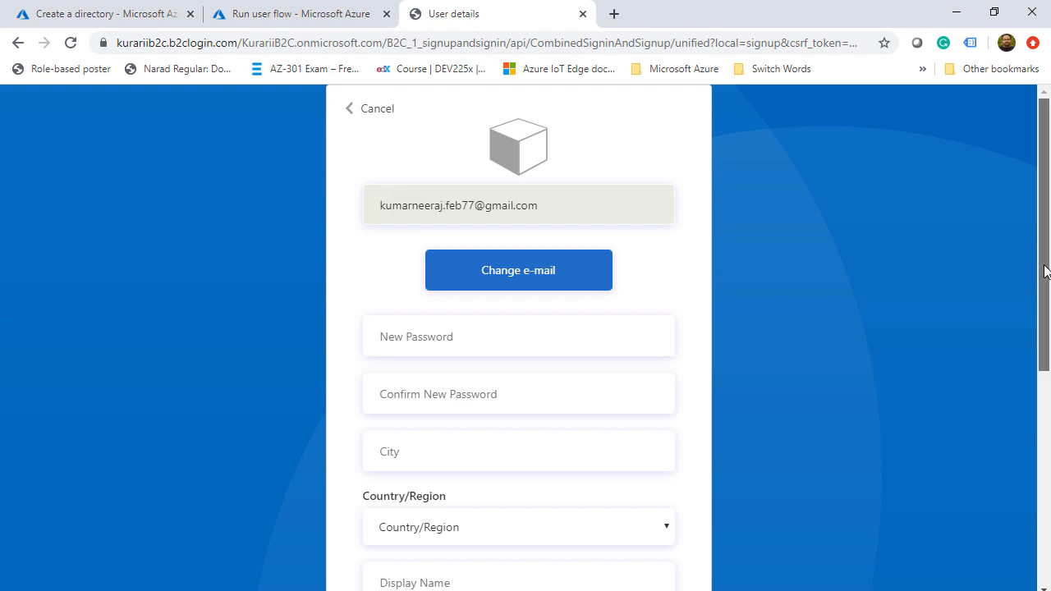
Enter and confirm a new password for the account.
drag(1044, 272, 1042, 378)
click(462, 136)
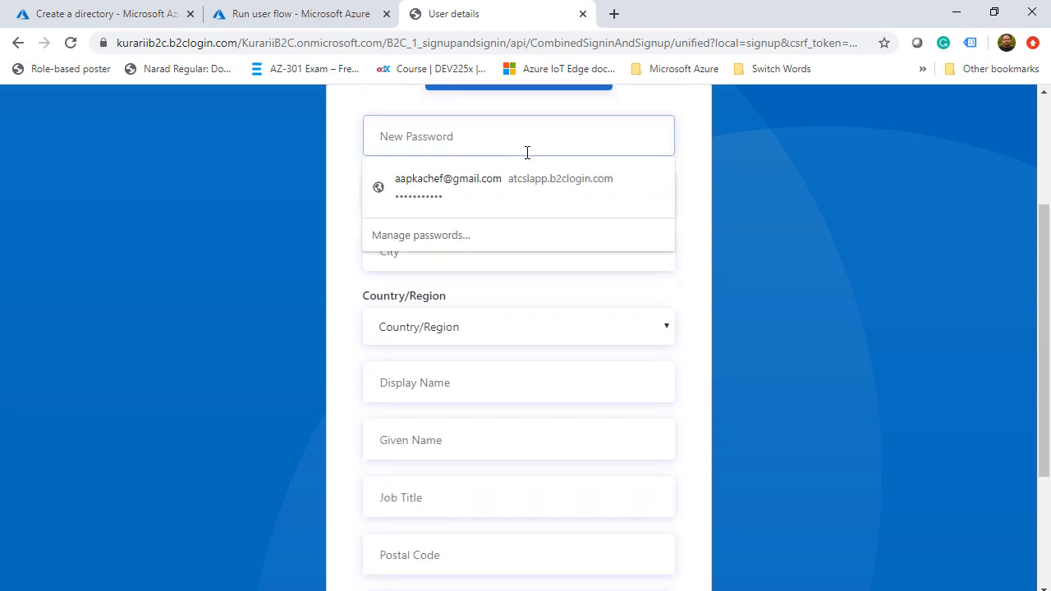
text(Pa•••••••••)
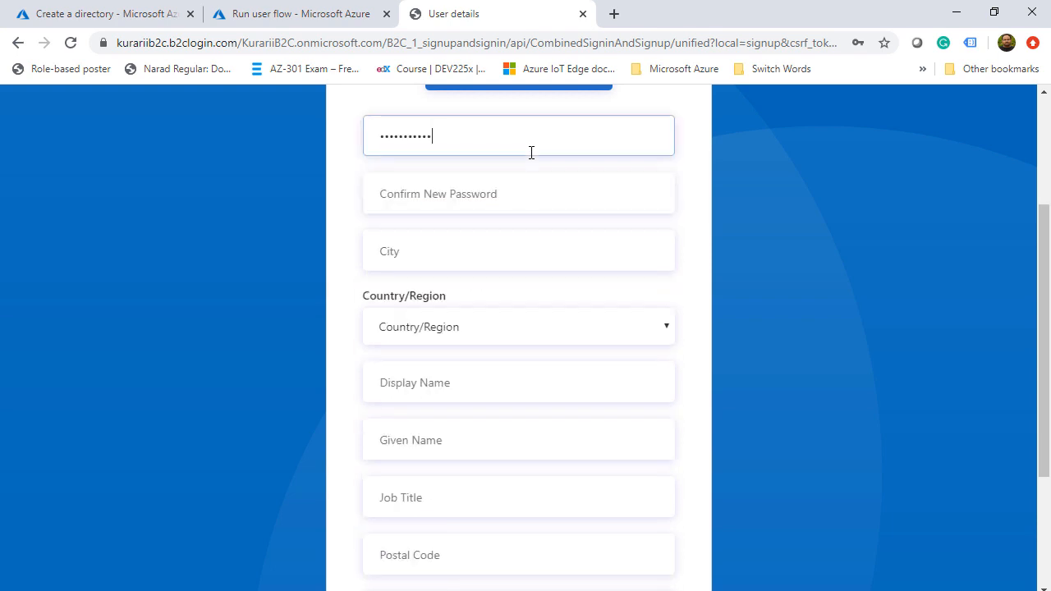
key(Tab)
text(•••••••••••)
key(Tab)
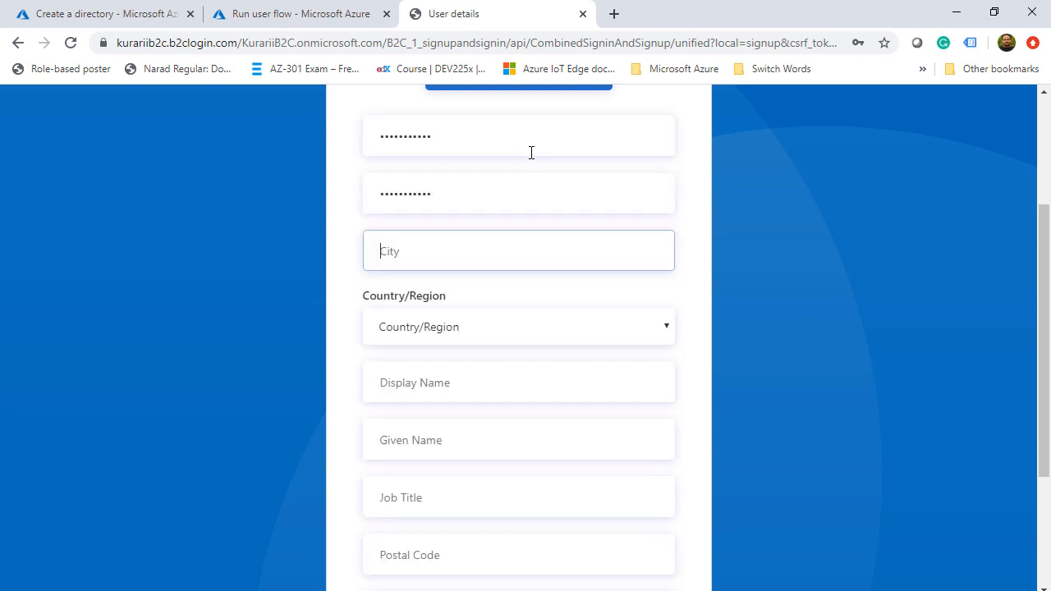
Set the city to Houston and the Country/Region to United States.
text(Houston)
key(Tab)
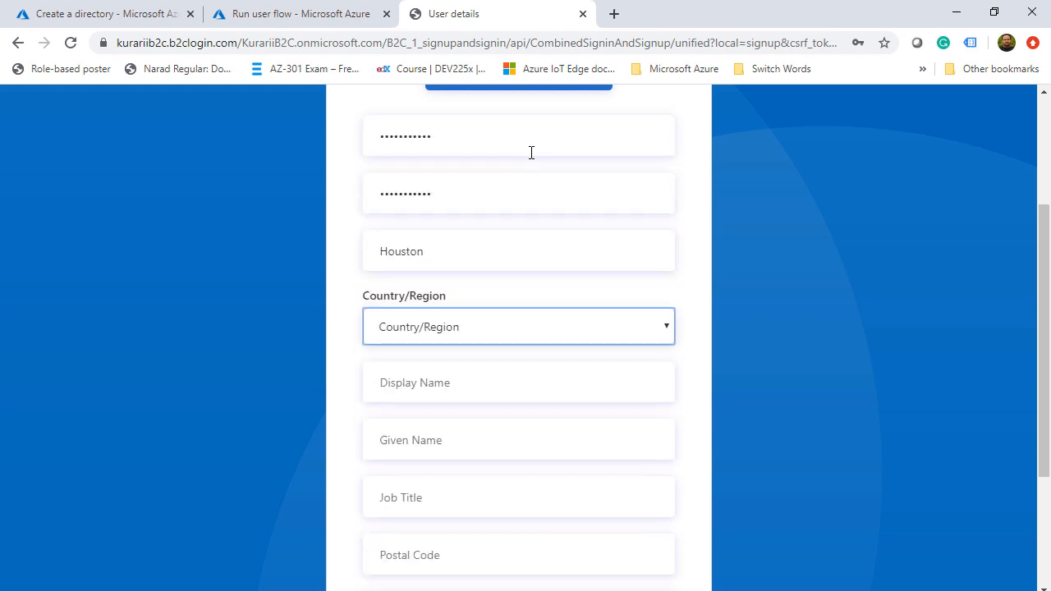
text(United States)
key(Tab)
Fill in the given name and enter the user's full name as the display name.
text(Neeraj)
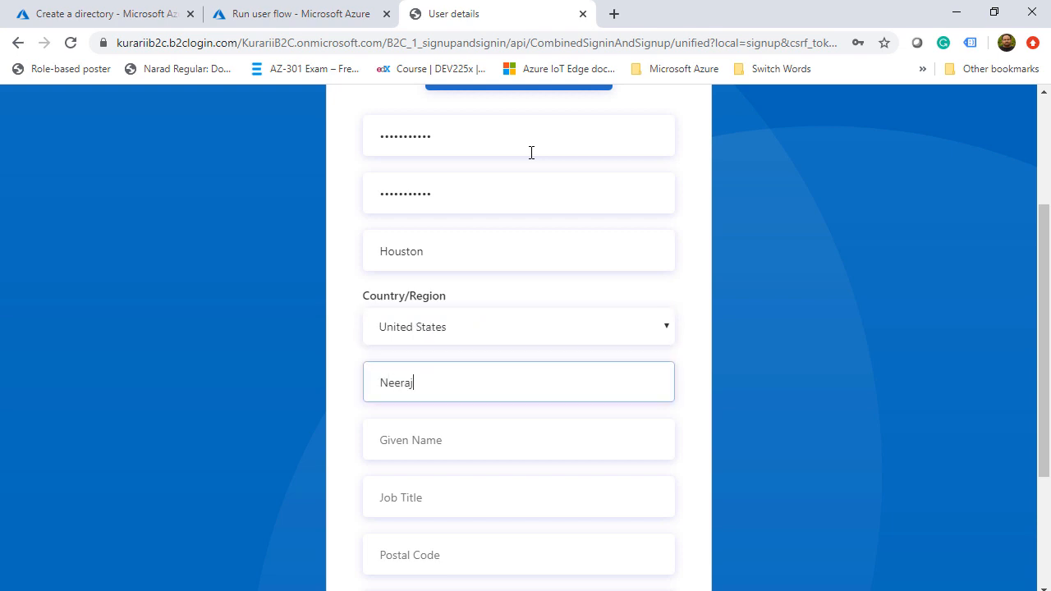
key(Tab)
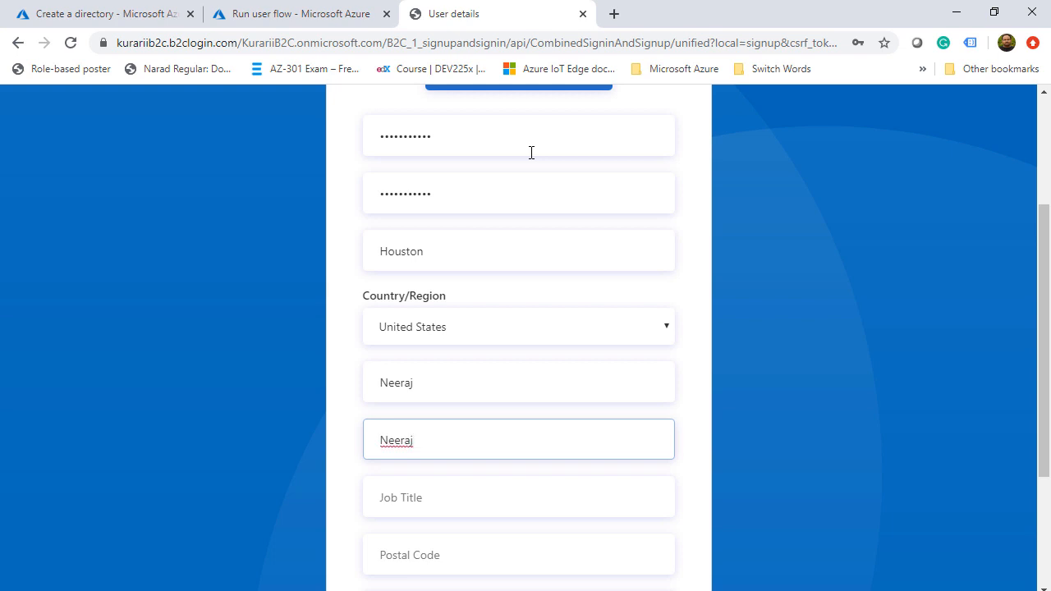
key(shift+Tab)
key(End)
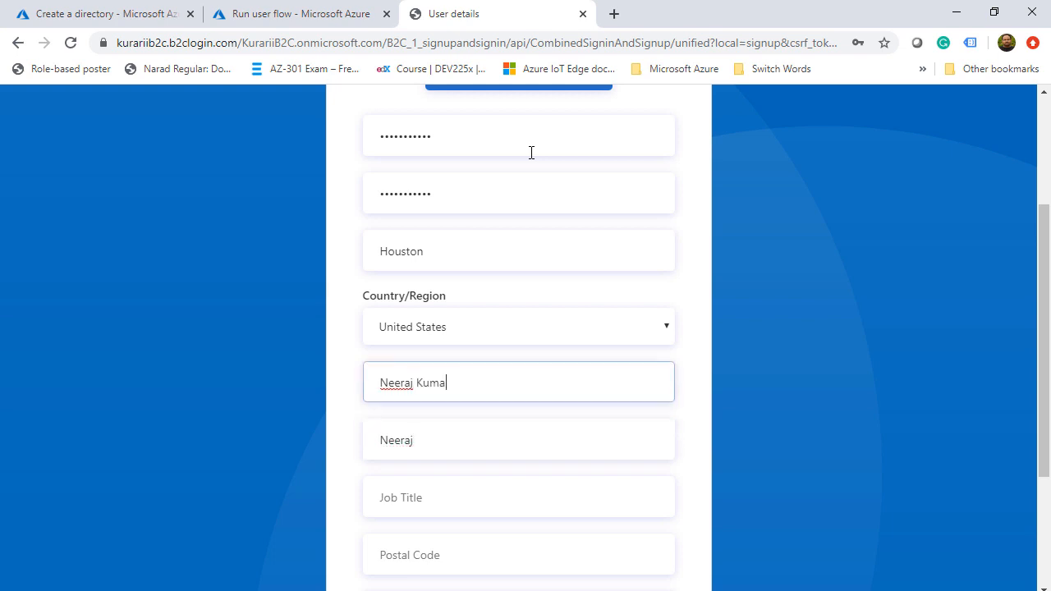
Set the job title to Architect and fill in the postal code in the new user's details.
key(Tab)
key(Tab)
text(Architect)
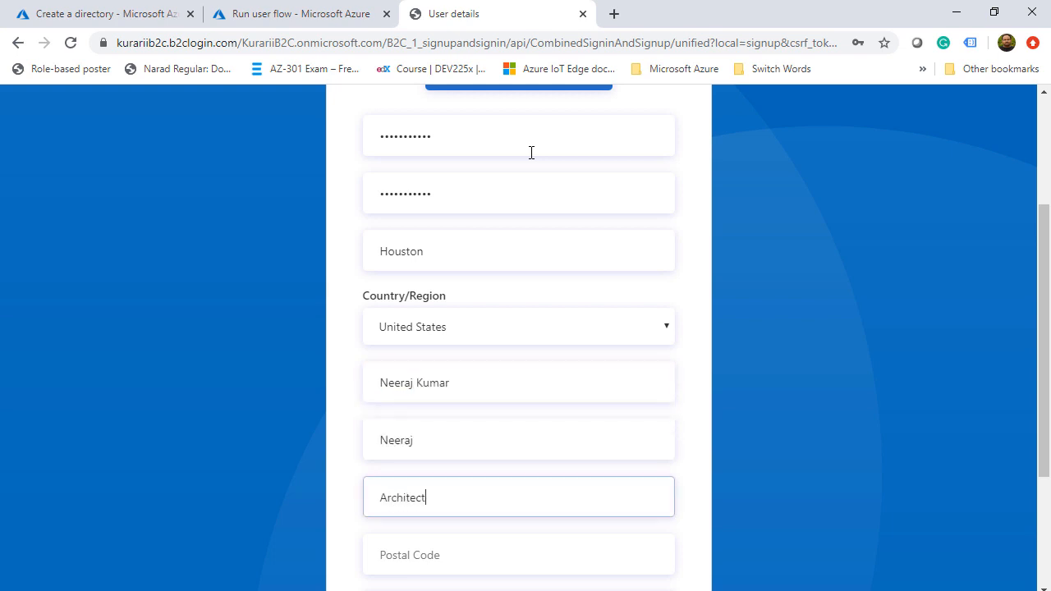
key(Tab)
text(77063)
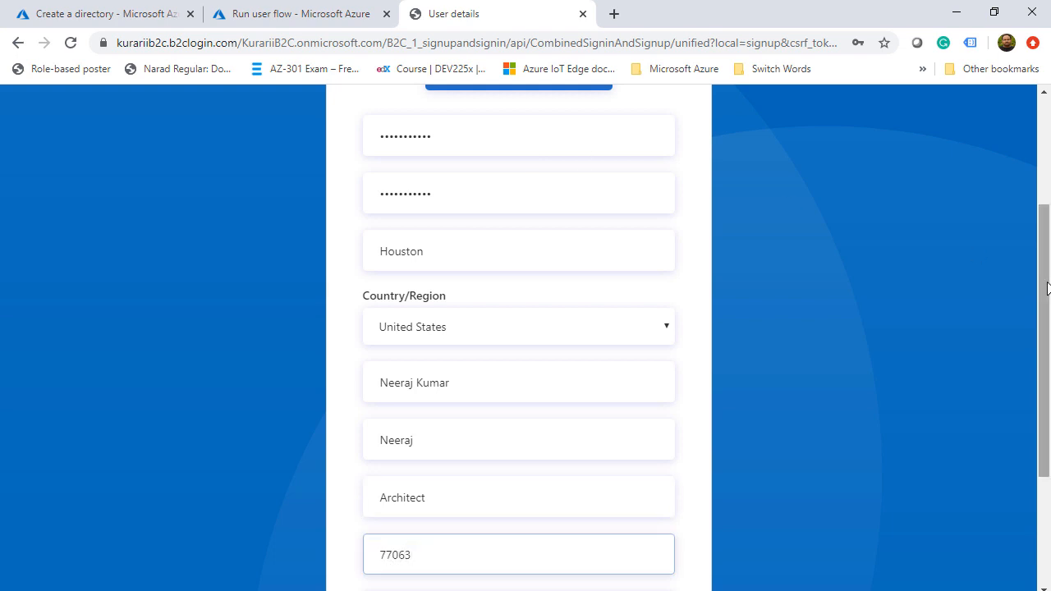
Fill in the state and street address, and create the account without saving its password in the browser.
scroll(989, 396, down, 3)
click(560, 415)
text(TX)
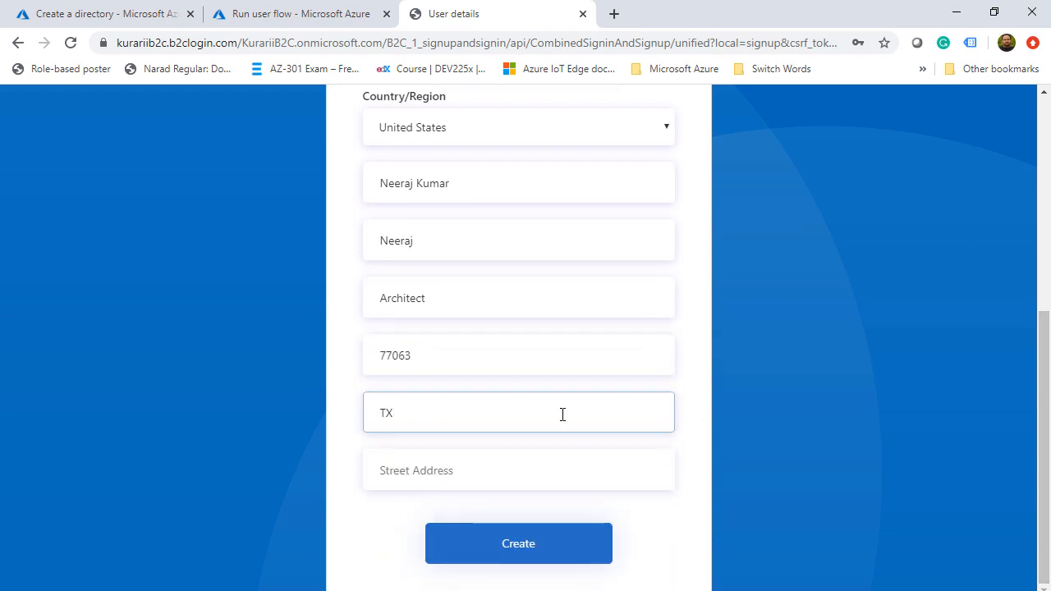
key(Tab)
text(Westheimer Rd)
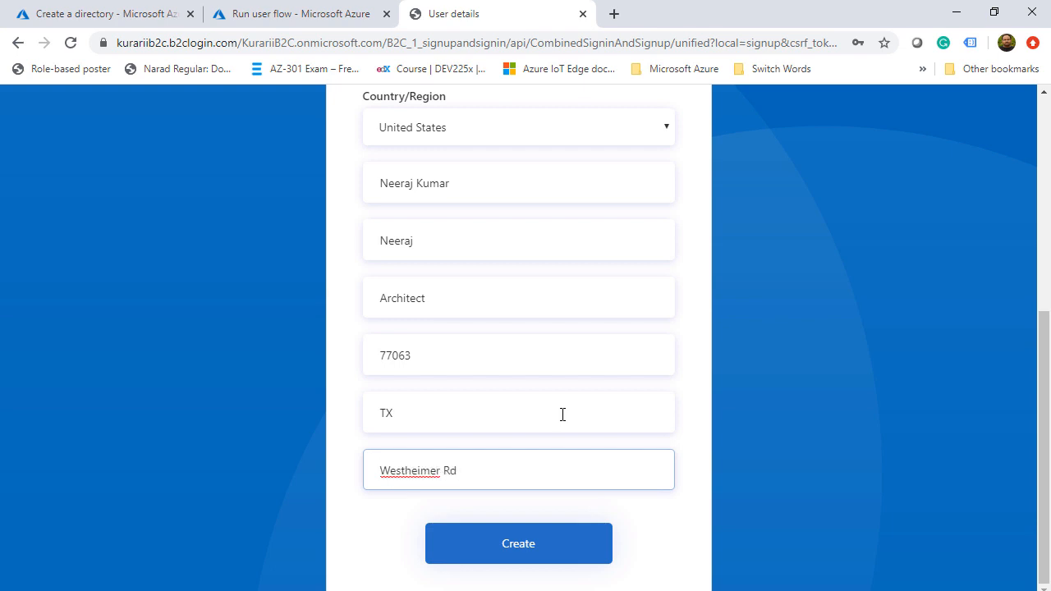
click(519, 544)
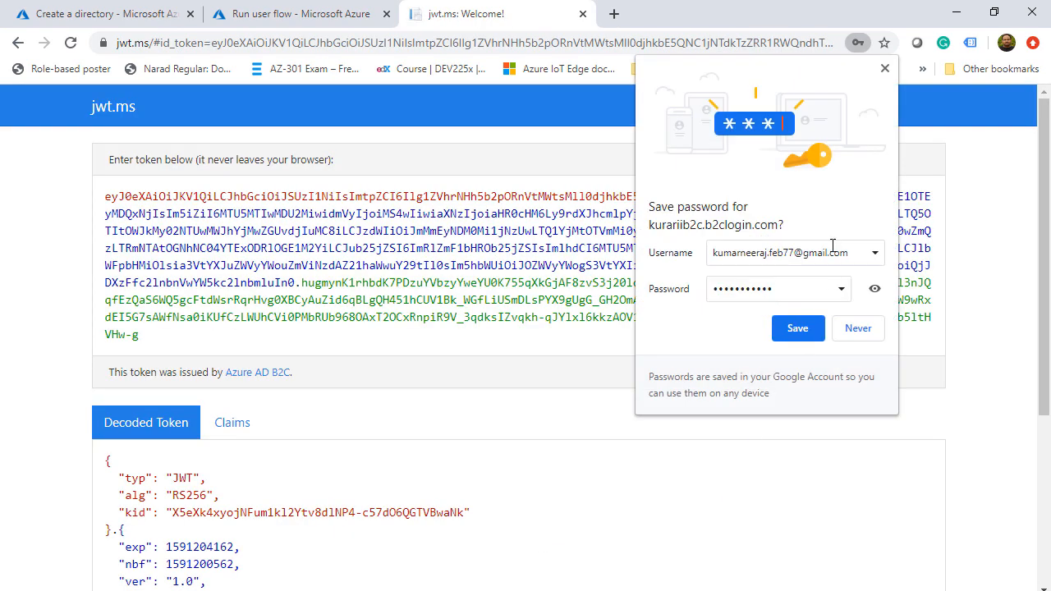
click(885, 72)
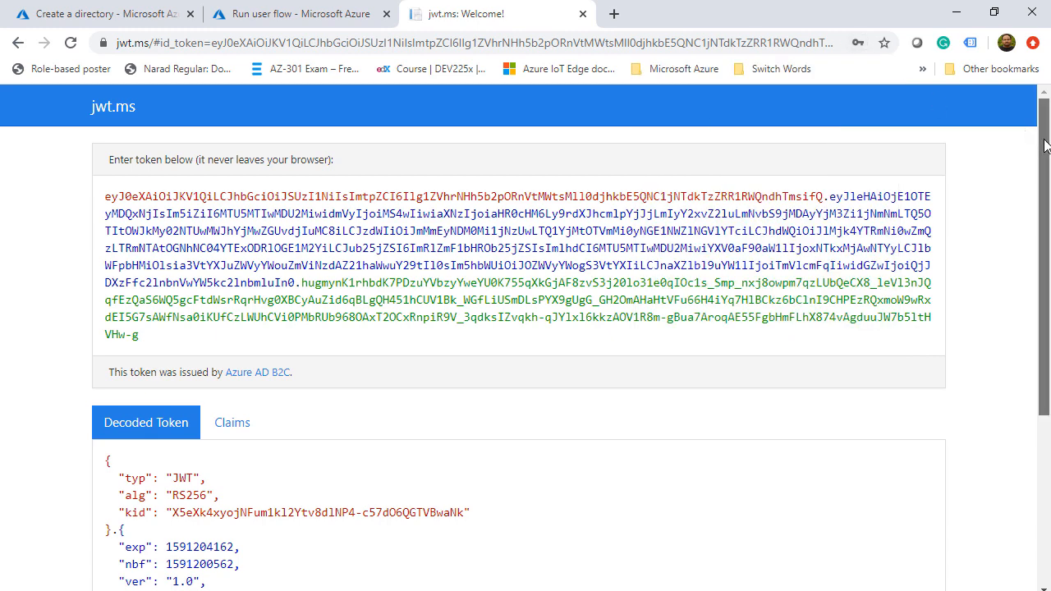
Examine the decoded token and its claims on jwt.ms, and close that page.
drag(1045, 149, 1030, 312)
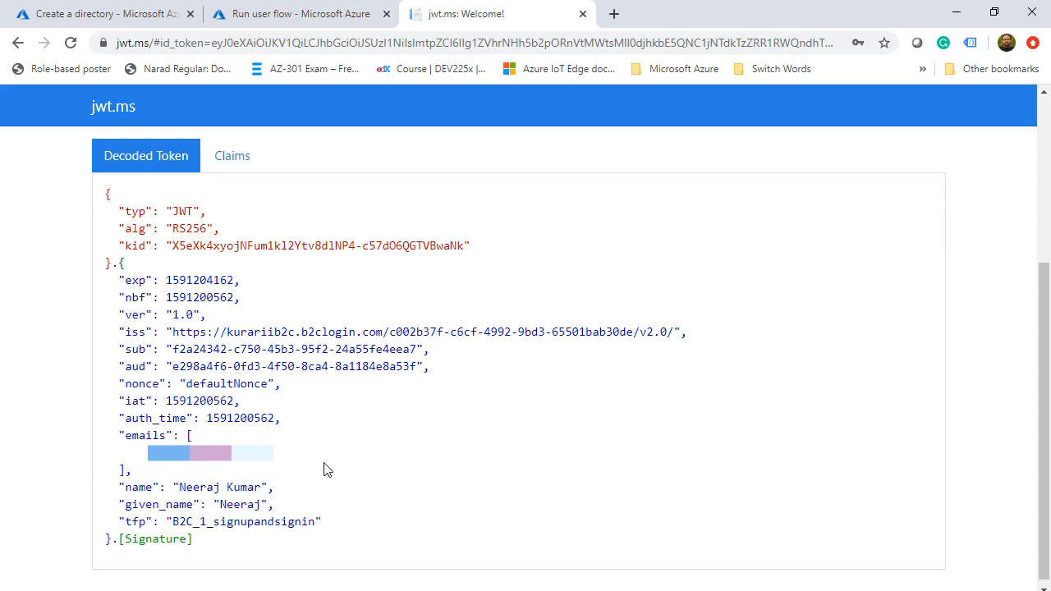
click(232, 158)
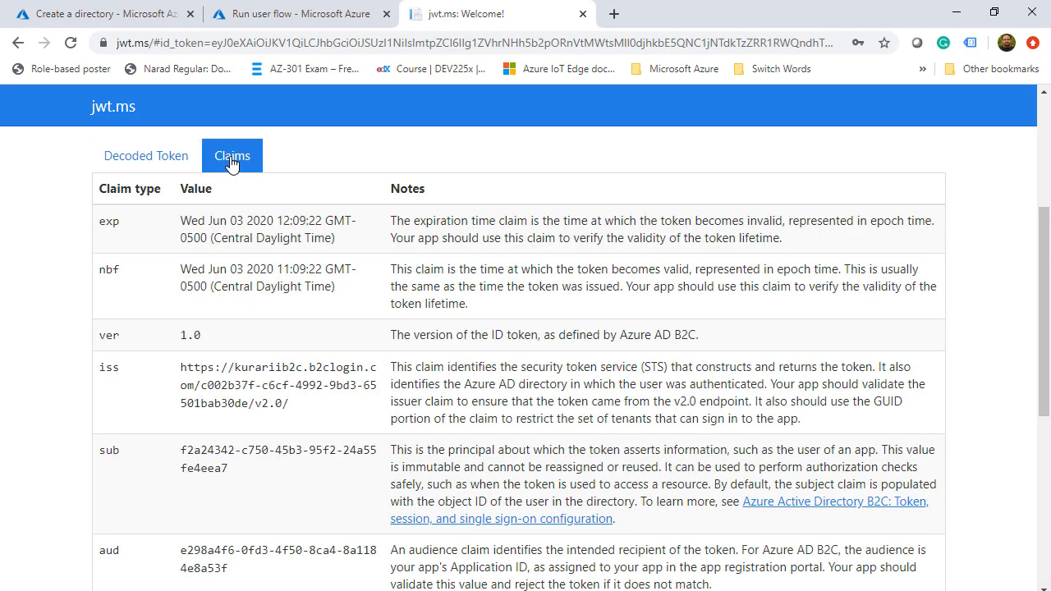
drag(1046, 283, 1045, 455)
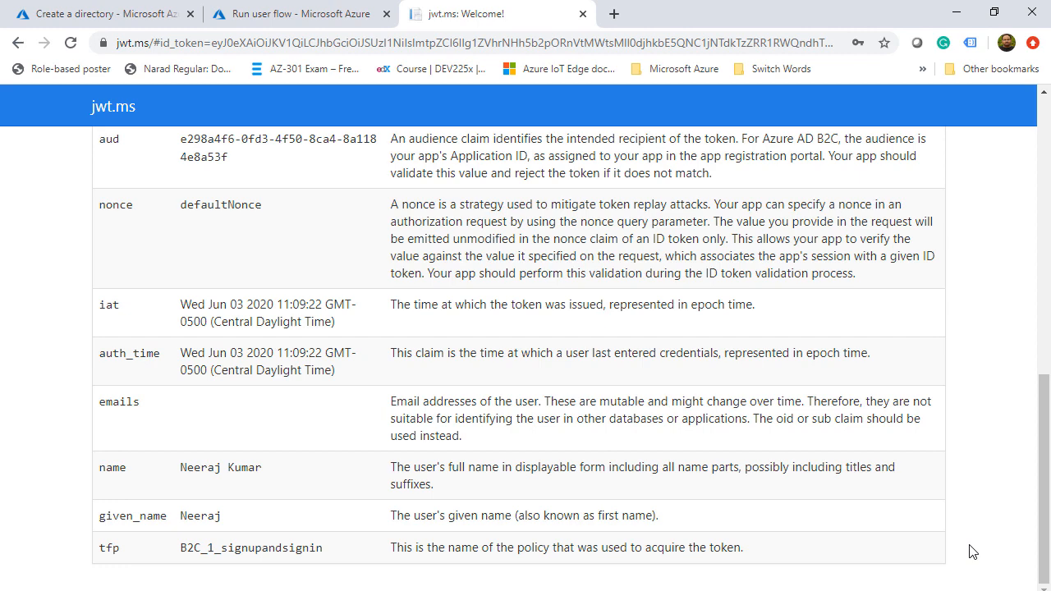
scroll(973, 552, up, 8)
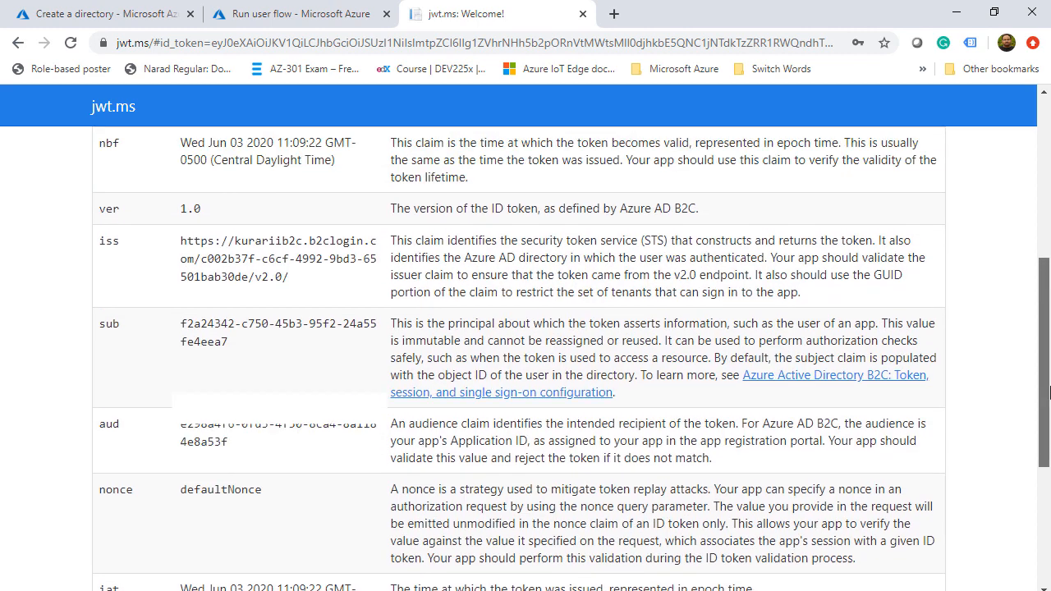
click(145, 345)
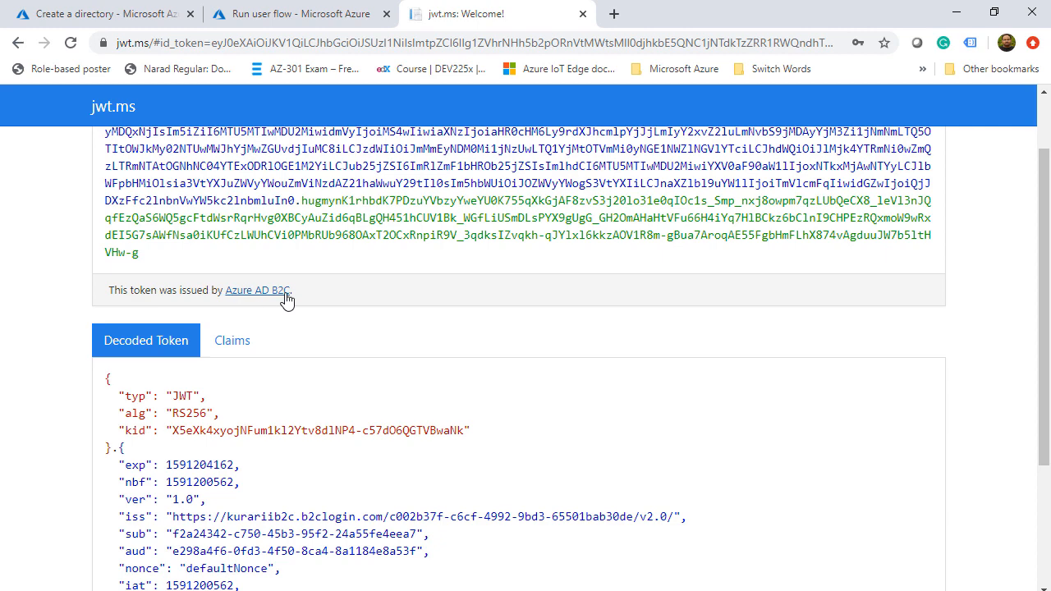
key(ctrl+w)
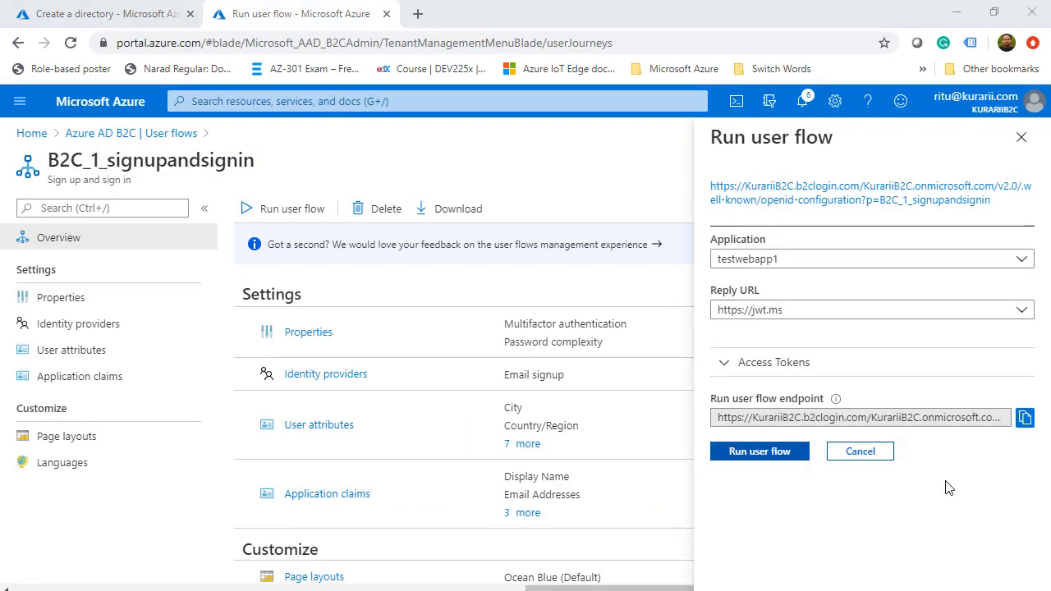
Leave the B2C_1_signupandsignin flow and start a new user flow of the Profile editing type.
click(869, 455)
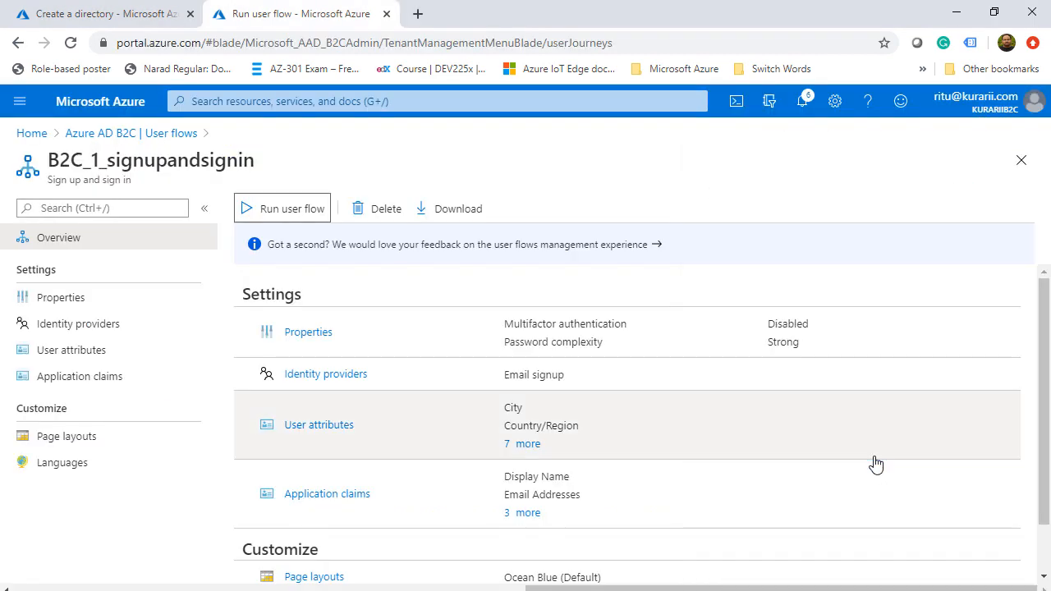
click(144, 134)
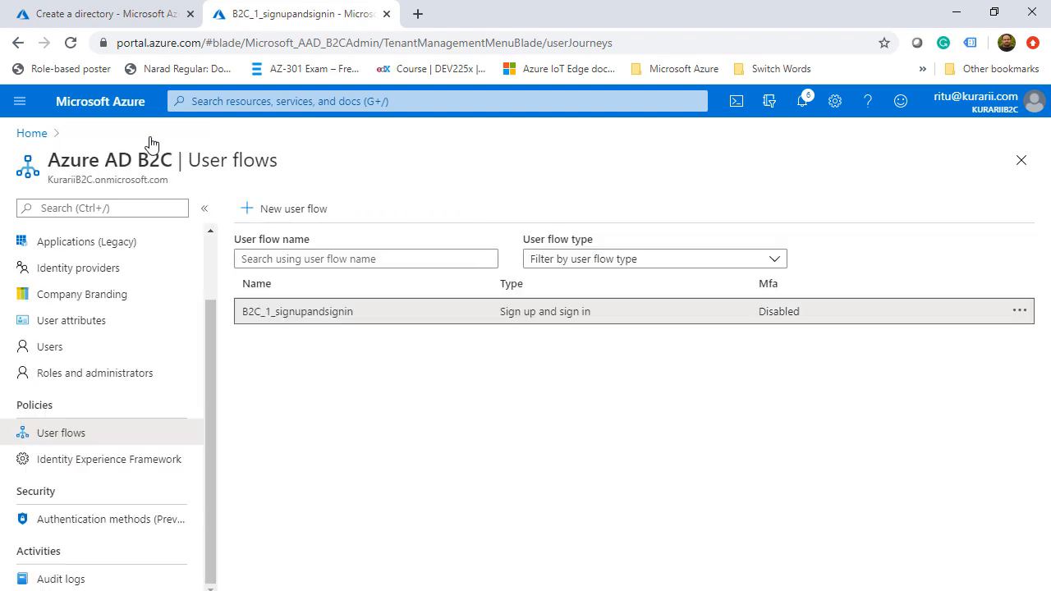
click(254, 209)
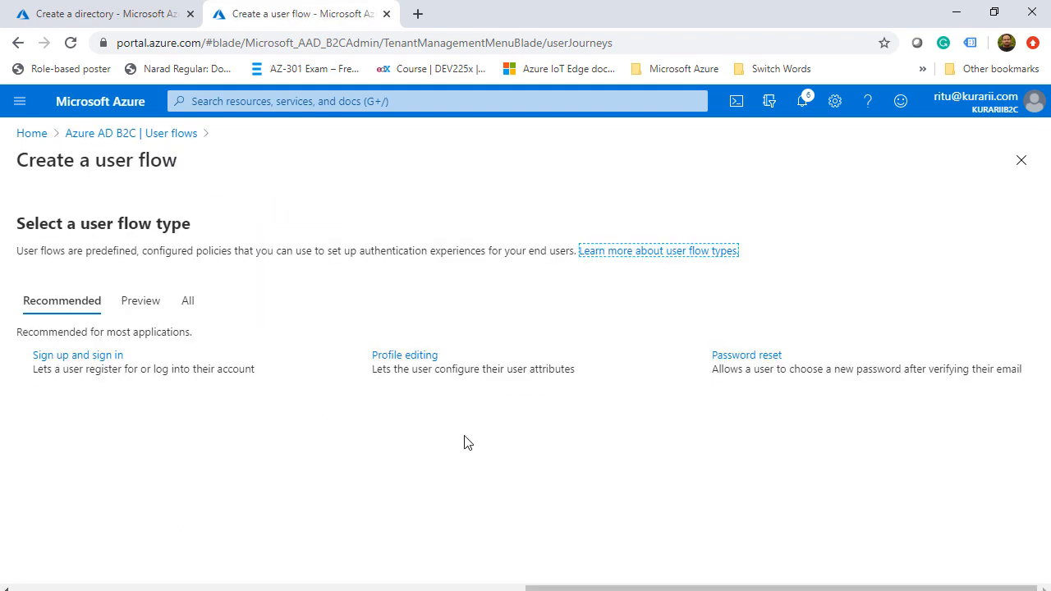
click(417, 367)
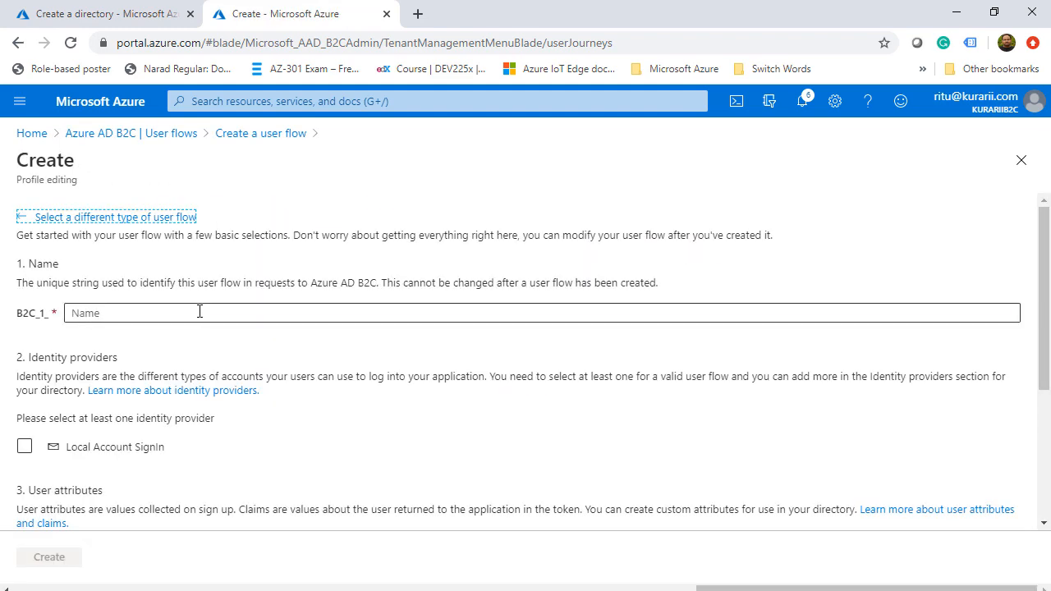
Name the user flow profileediting1 and enable Local Account SignIn as its identity provider.
click(200, 312)
text(pro)
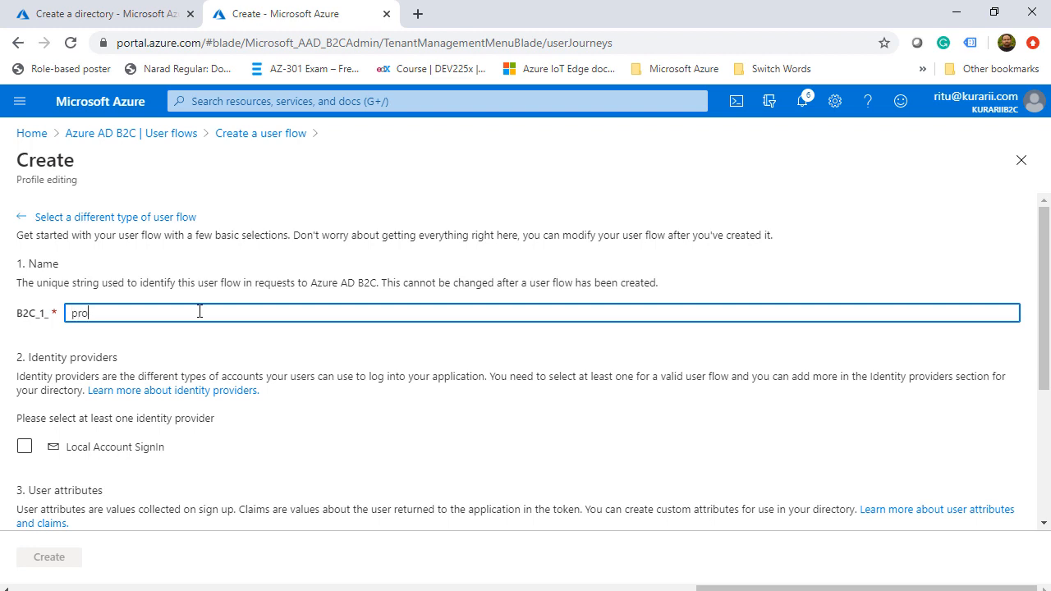
text(fileedit9)
text(ing1)
click(24, 445)
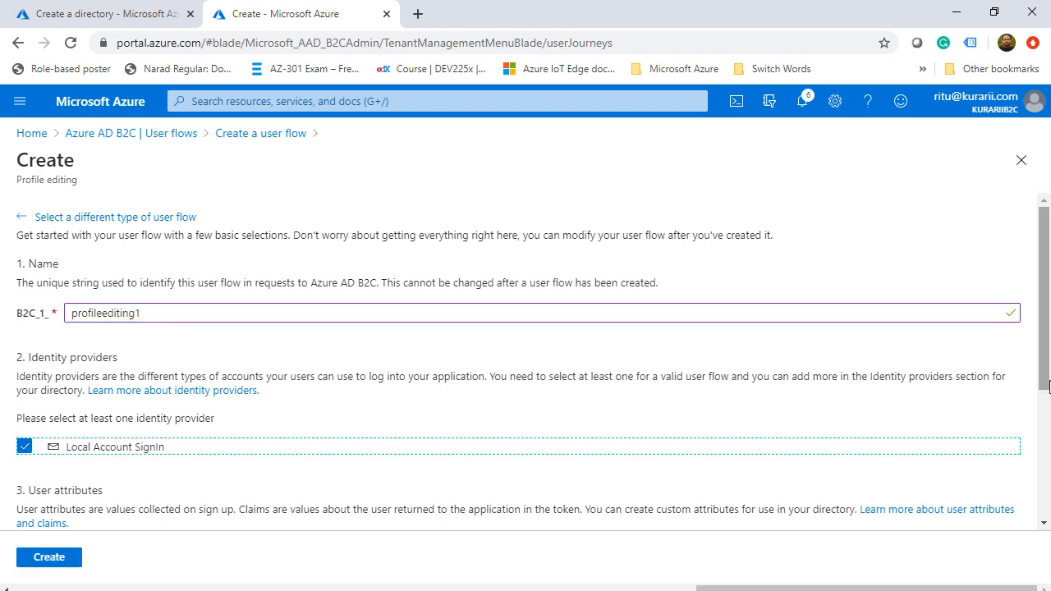
Show the full list of user attributes and set City and Country/Region as both collected attributes and returned claims.
drag(1042, 394, 1029, 520)
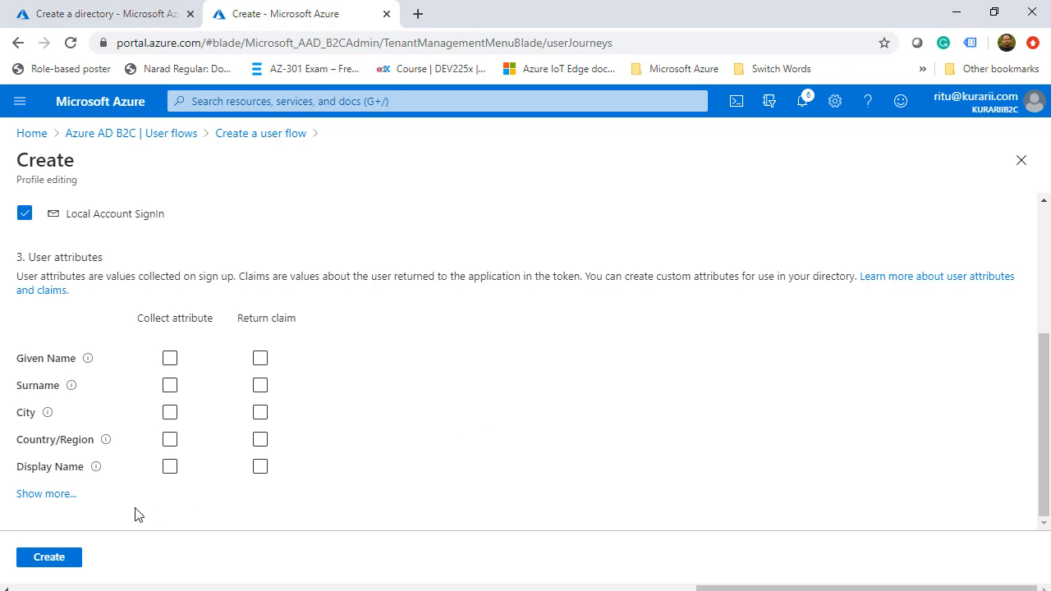
click(46, 494)
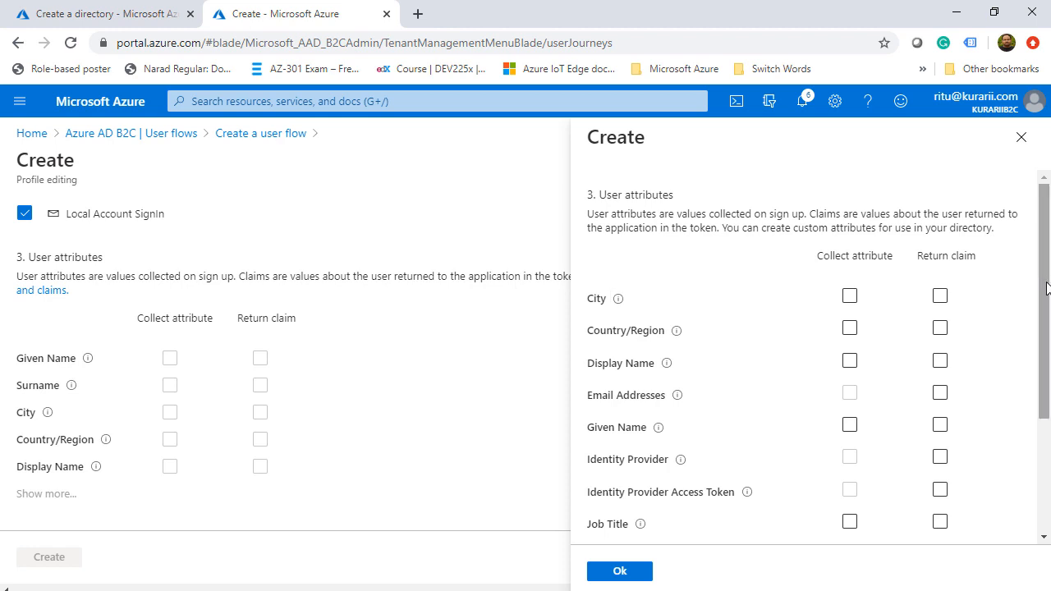
click(850, 297)
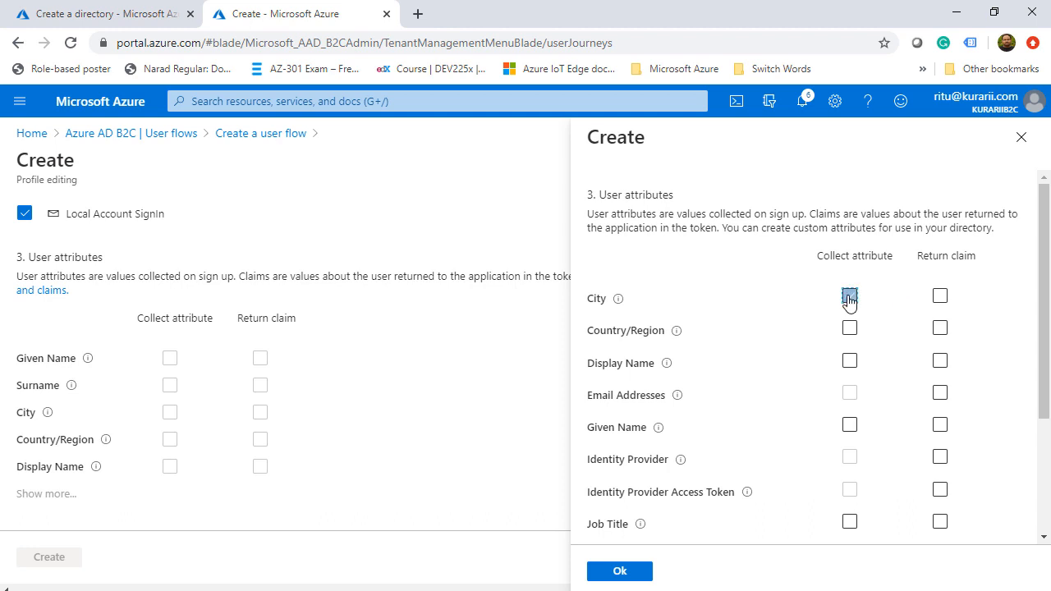
click(941, 298)
click(850, 331)
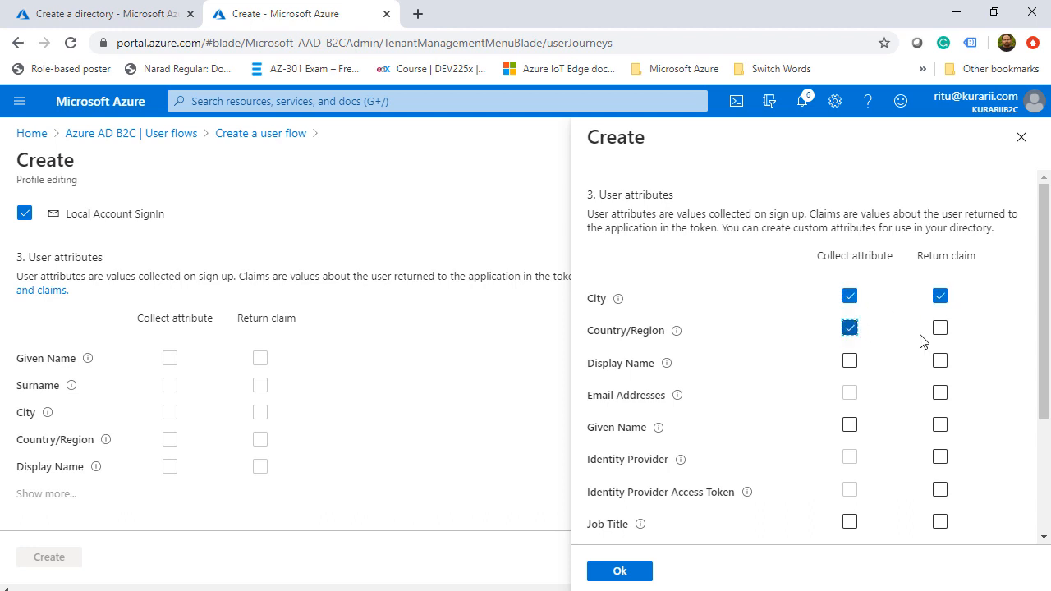
click(940, 332)
Return Display Name, Email Addresses, Given Name, Identity Provider and Identity Provider Access Token as claims.
drag(1046, 328, 1047, 375)
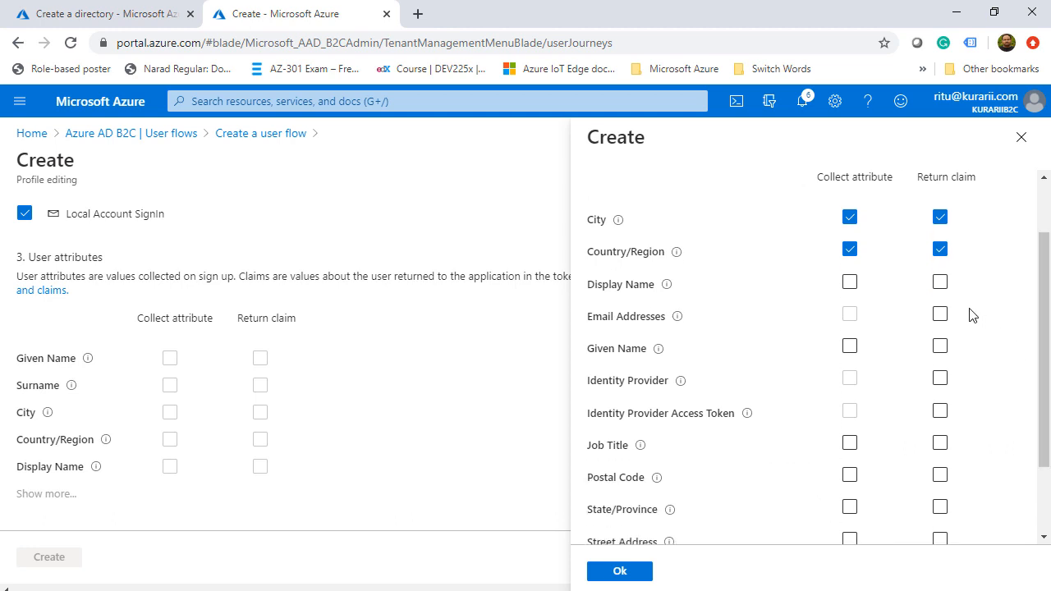
click(940, 283)
click(941, 348)
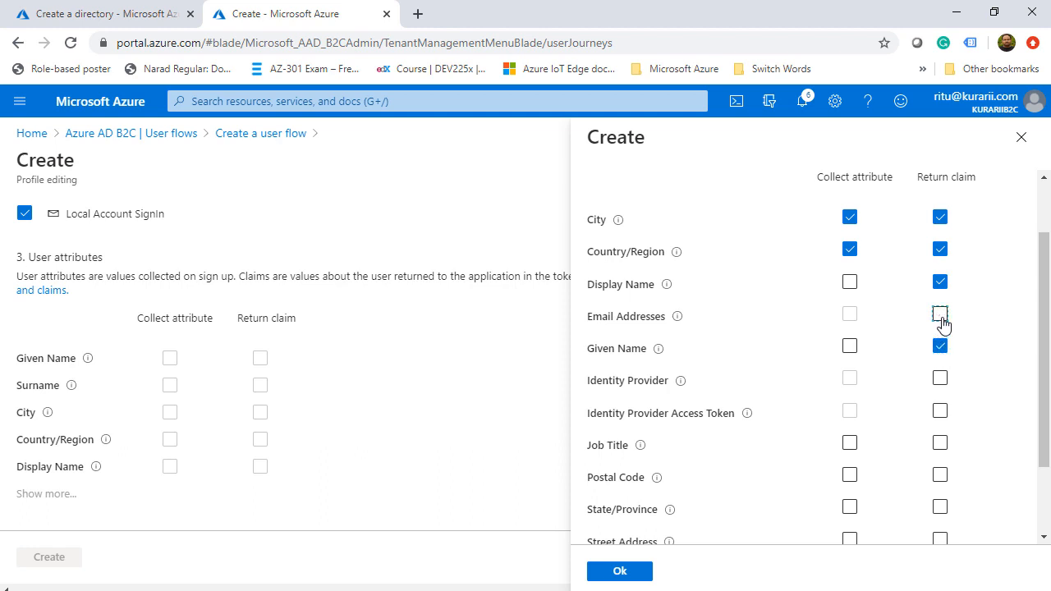
click(940, 316)
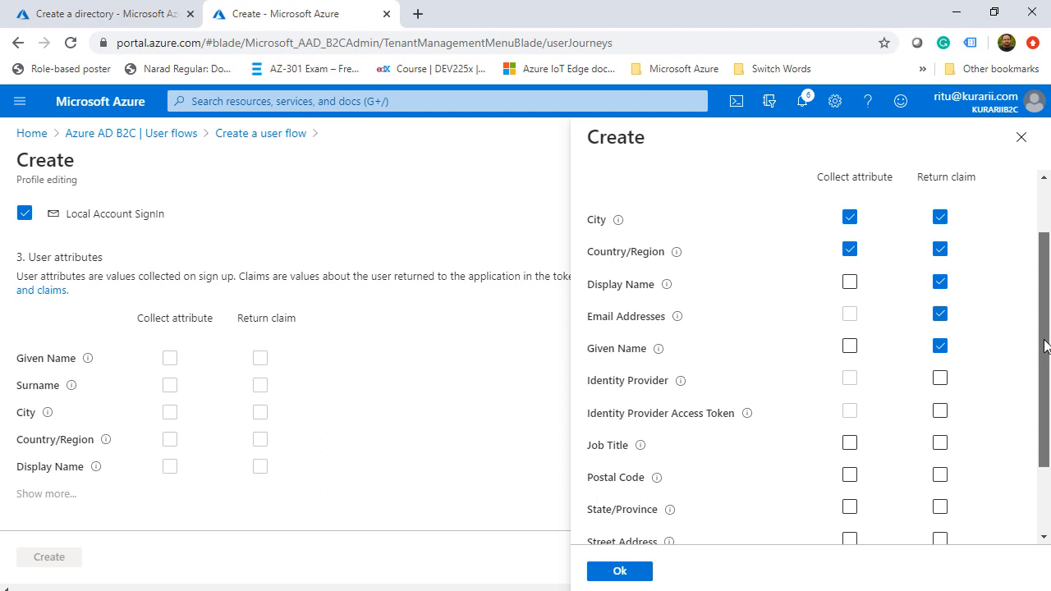
scroll(1045, 346, down, 1)
click(940, 294)
click(939, 326)
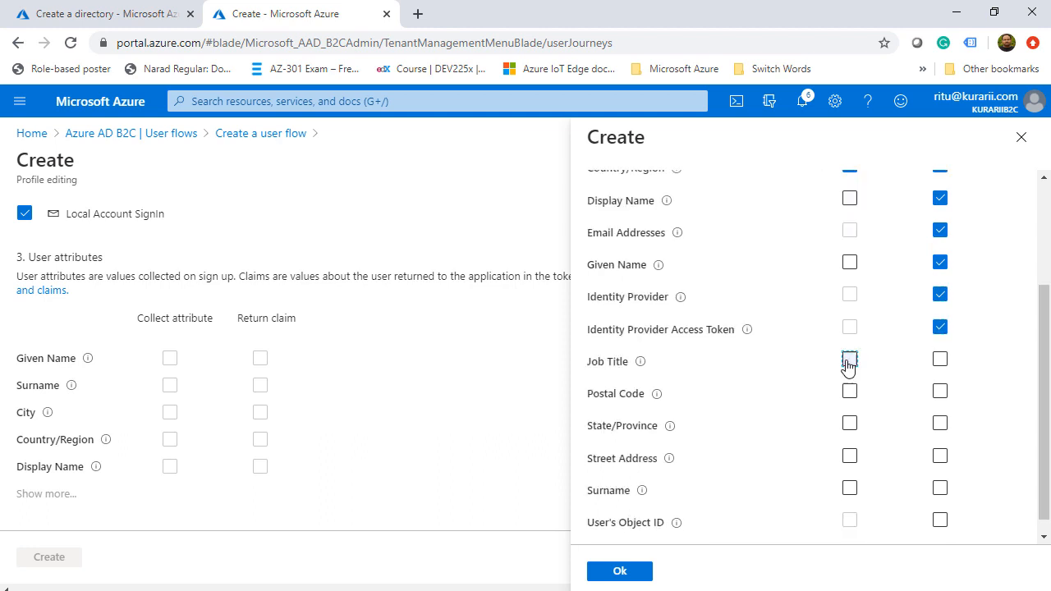
Collect and return Job Title, Postal Code, State/Province and Street Address, and create the profile editing user flow.
click(850, 358)
click(939, 359)
click(850, 391)
click(940, 391)
click(849, 423)
click(939, 423)
click(849, 455)
click(940, 456)
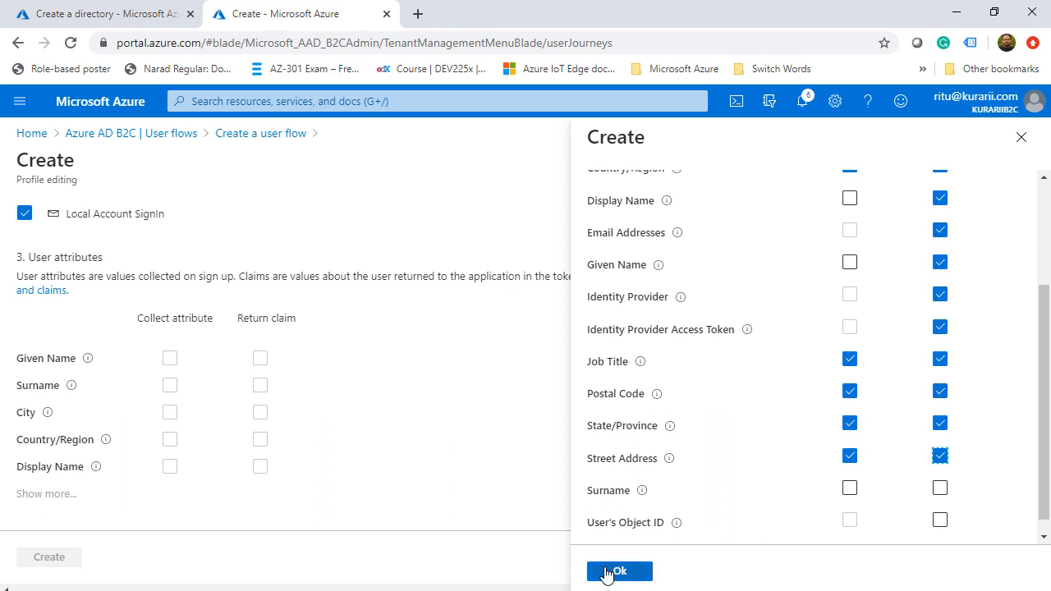
click(620, 571)
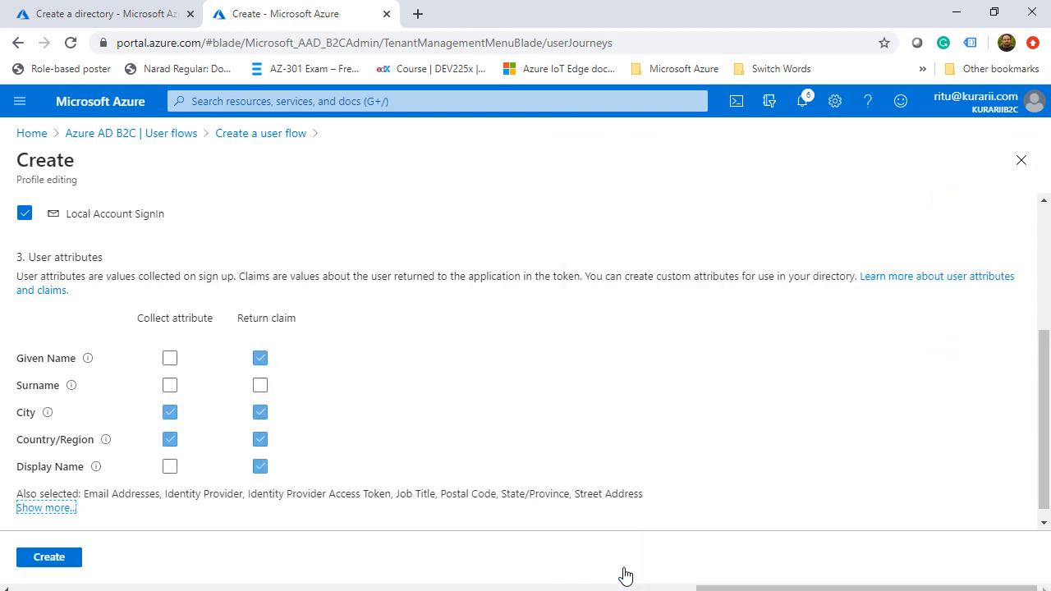
click(69, 557)
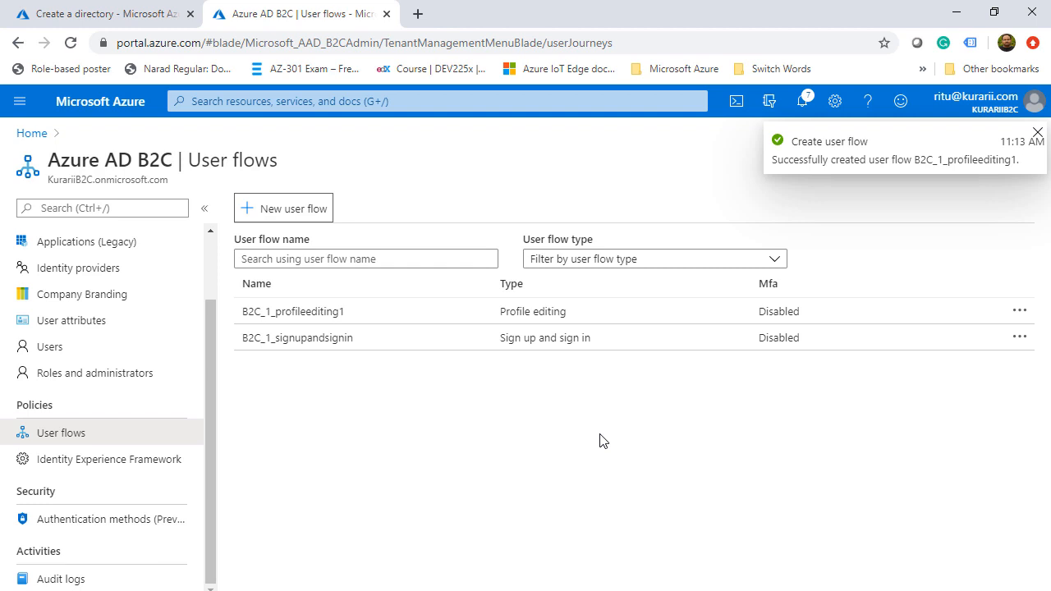
Open the B2C_1_profileediting1 user flow and run it with testwebapp1.
click(320, 313)
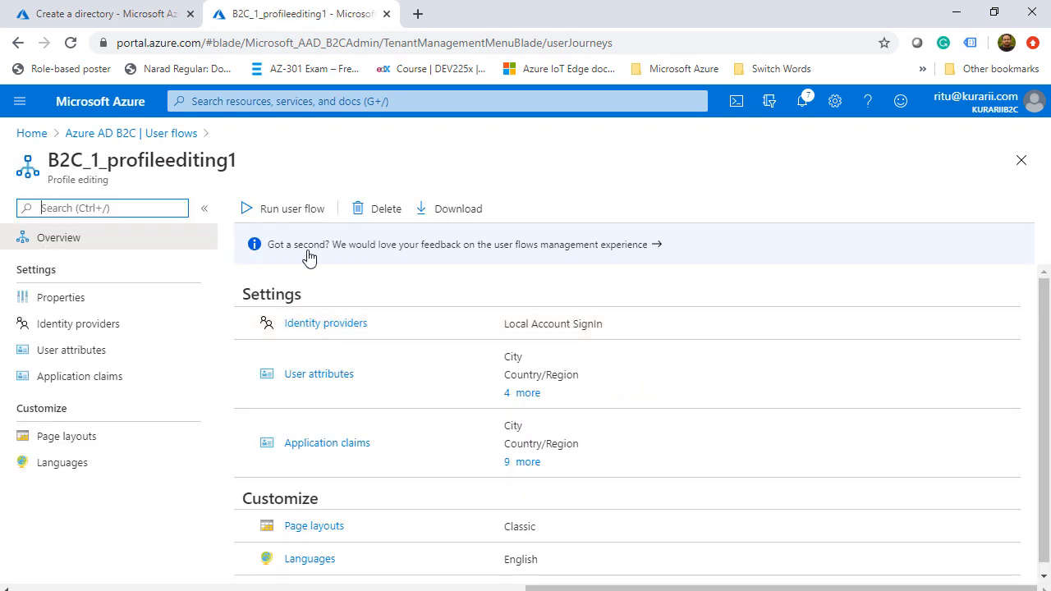
click(312, 212)
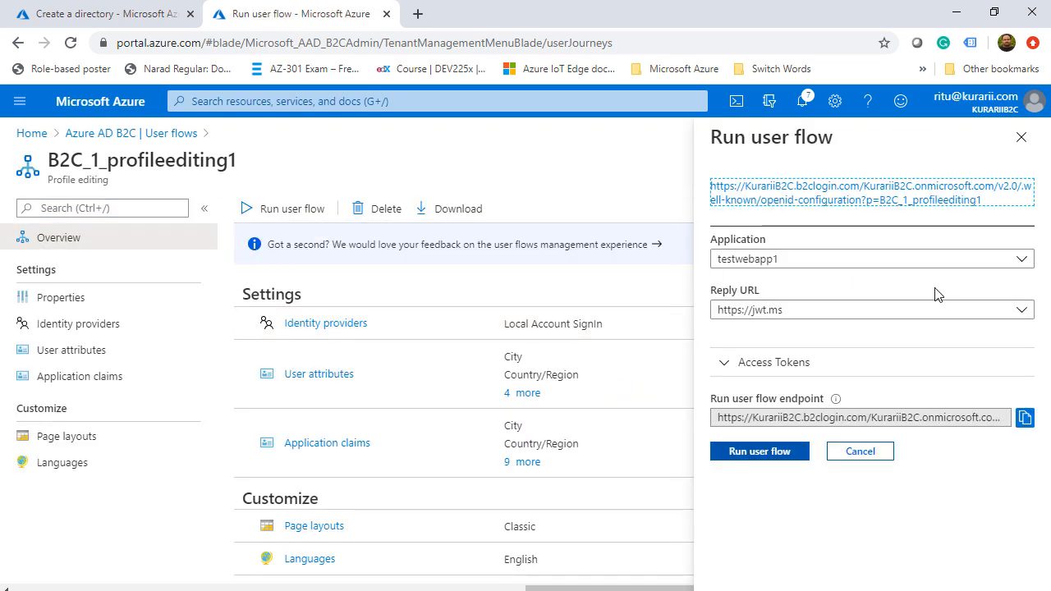
click(766, 453)
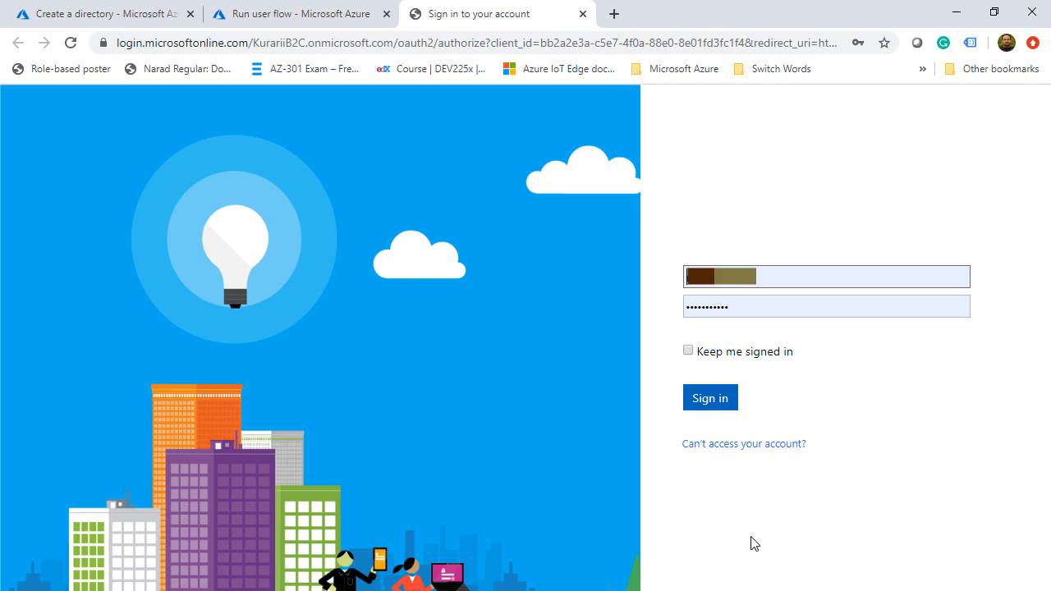
Sign in to the profile editing flow with the registered user's email address and account password.
click(937, 271)
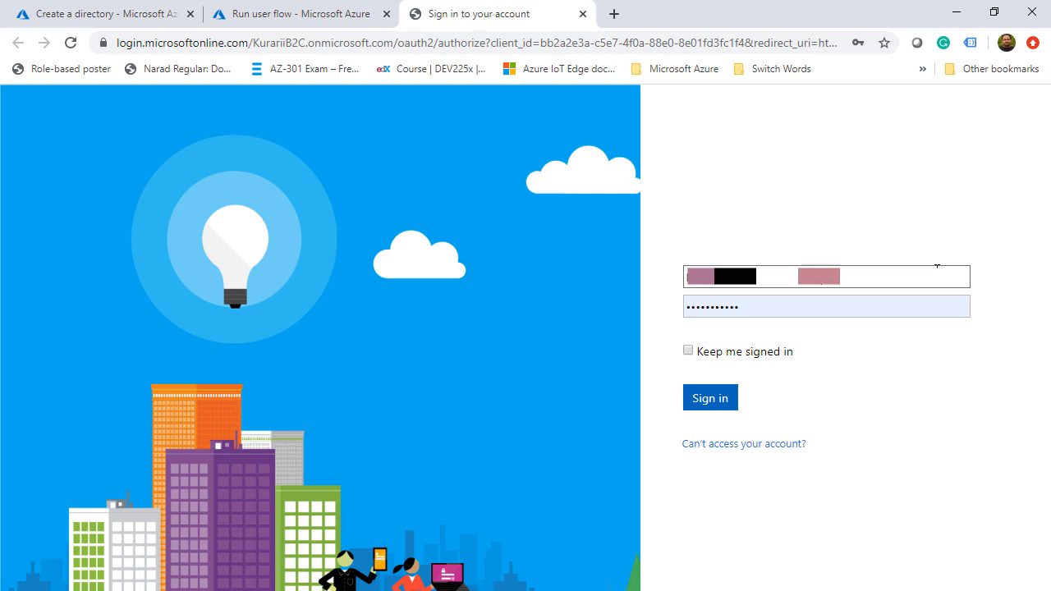
key(Tab)
text(•••••••••••)
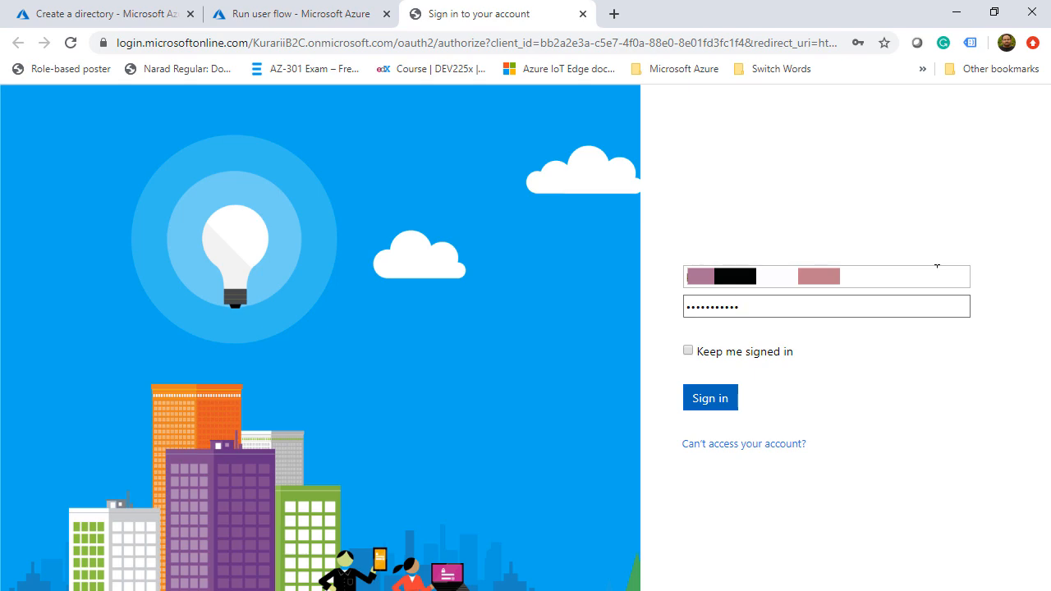
click(719, 403)
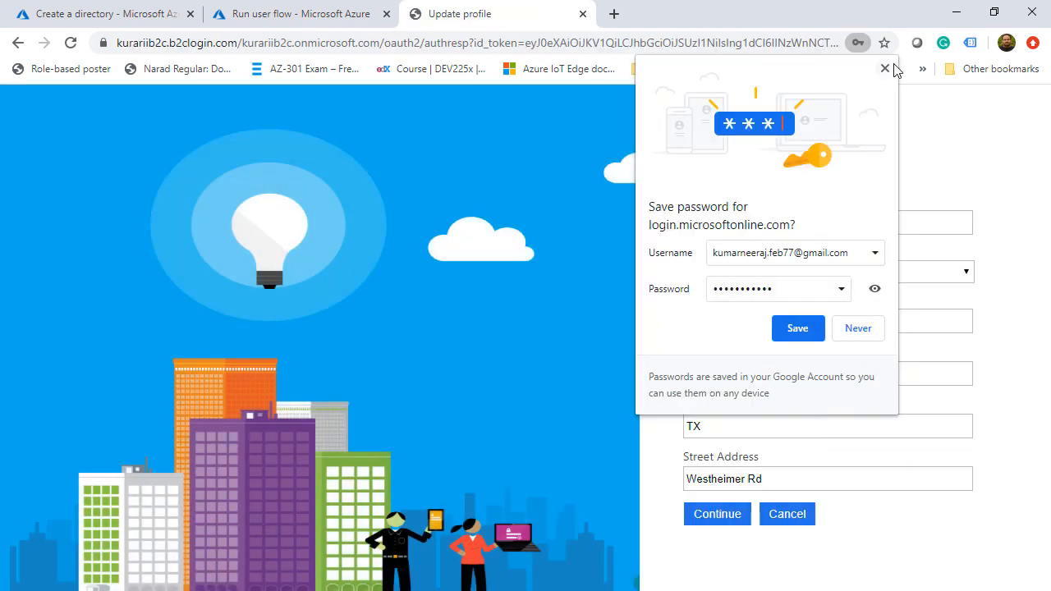
Dismiss the browser's offer to save the password and replace the last two digits of the user's postal code.
click(885, 69)
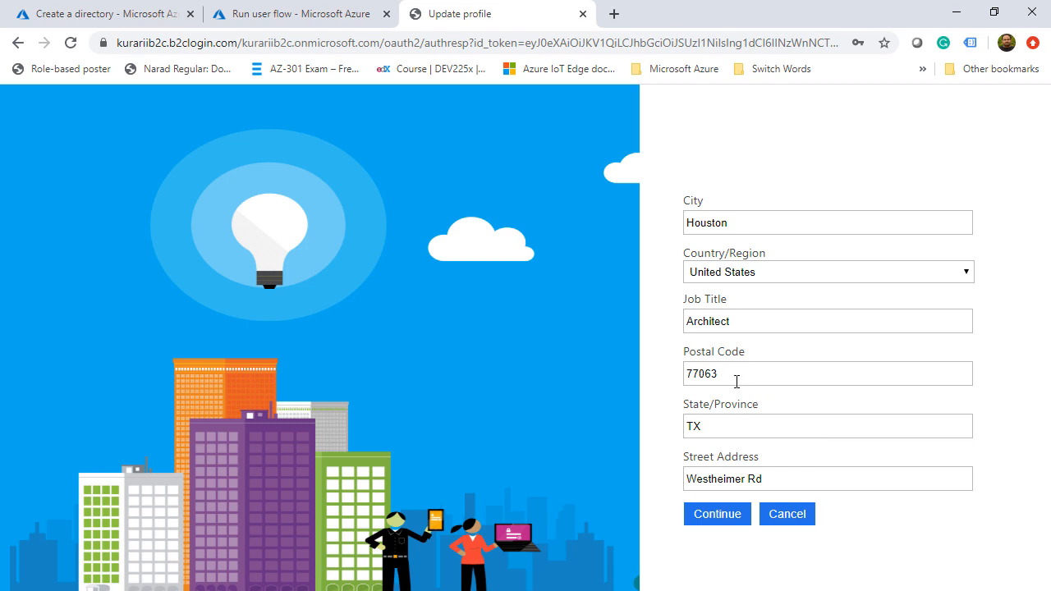
drag(709, 376, 748, 375)
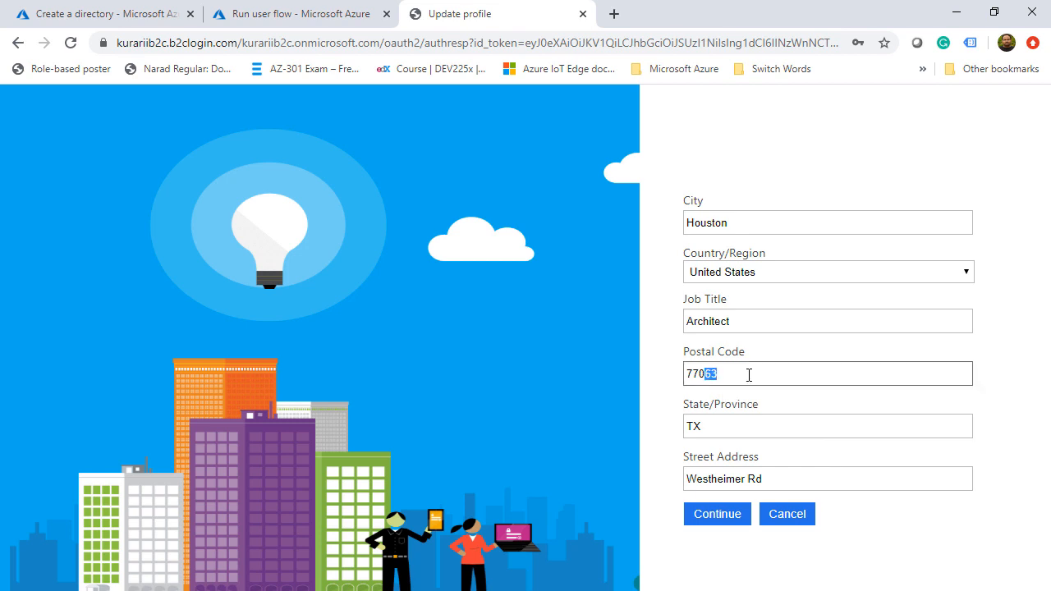
text(59)
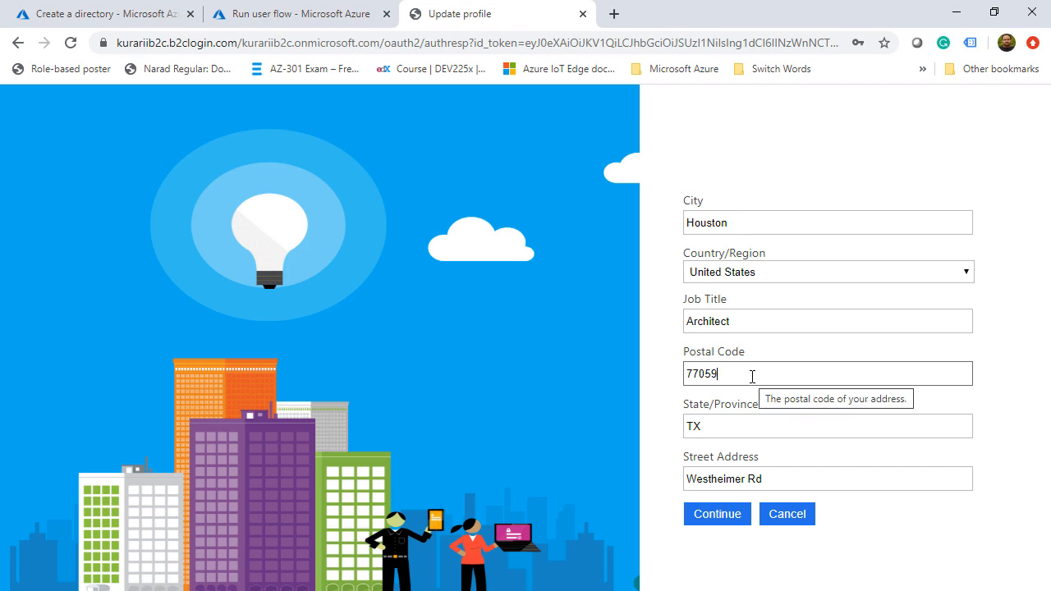
Set the job title to Cloud Architect and submit the updated profile.
click(779, 320)
drag(684, 327, 744, 330)
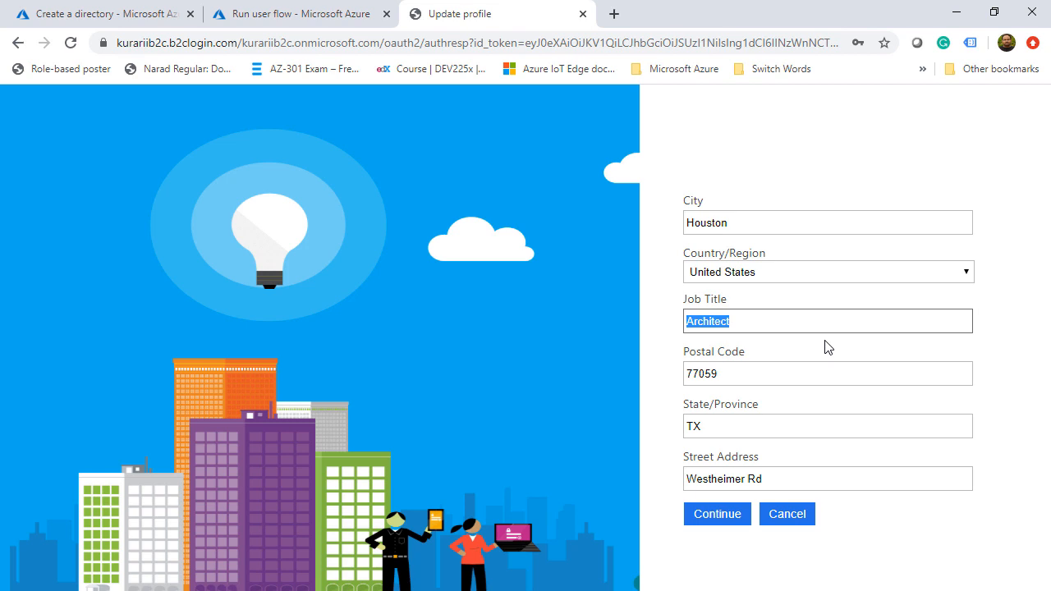
text(C)
key(BackSpace)
text(Cloud Archite)
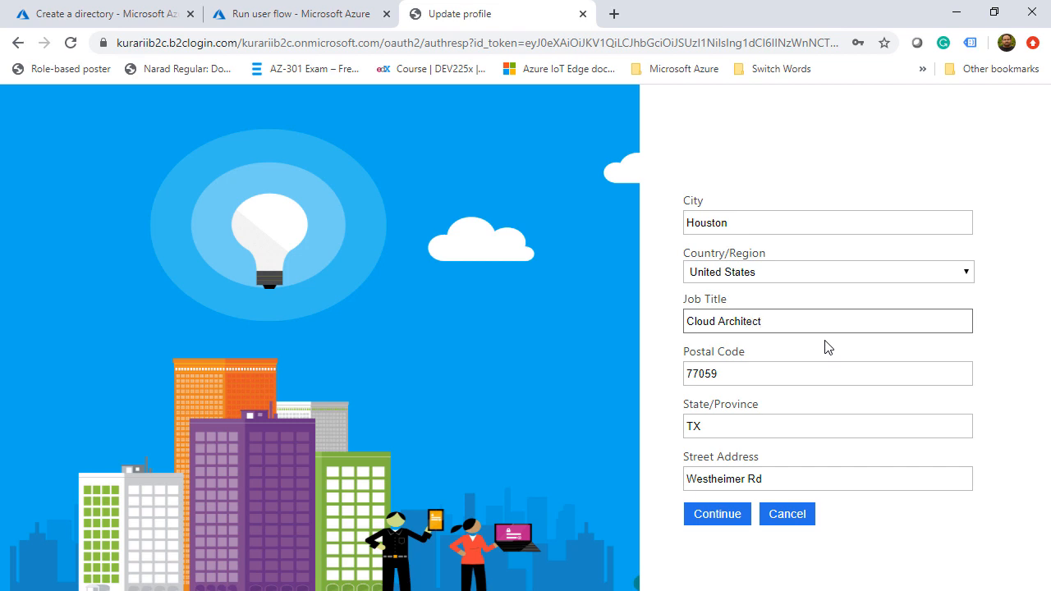
click(725, 519)
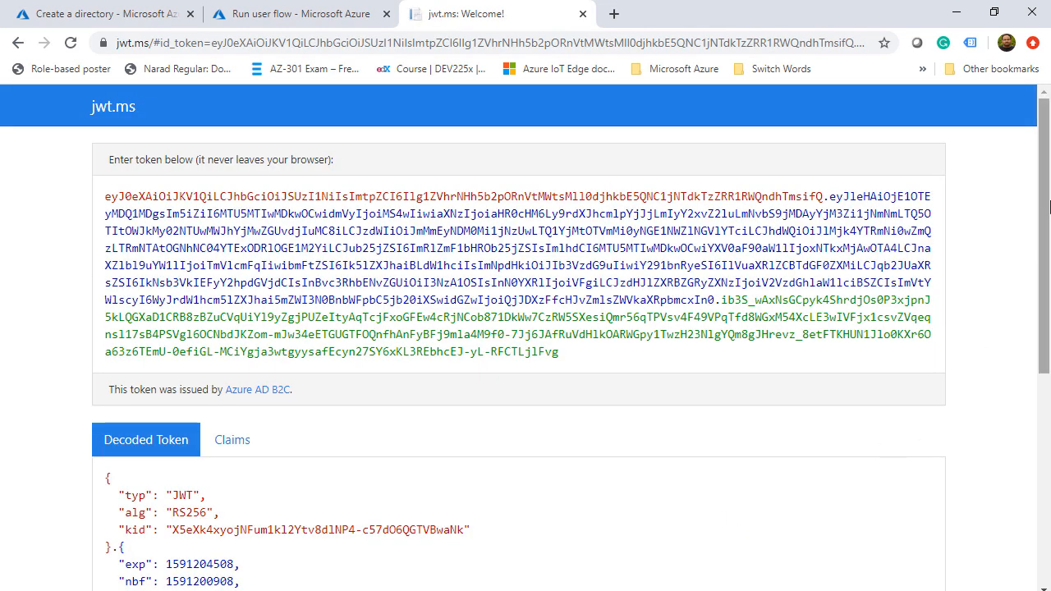
Check the jobTitle and postalCode claims in the decoded token.
drag(1047, 205, 1025, 424)
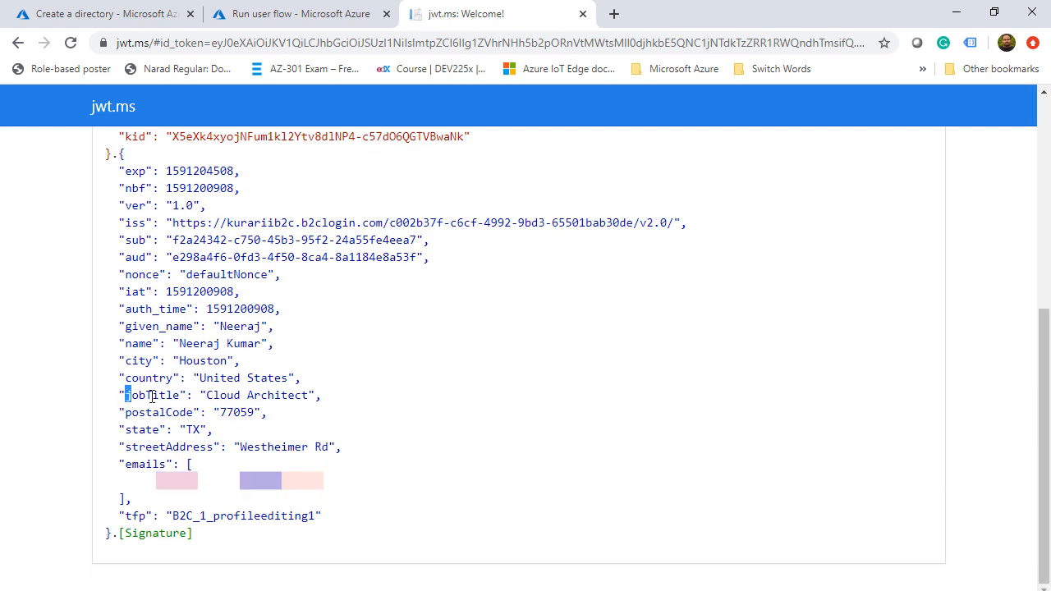
drag(125, 395, 309, 401)
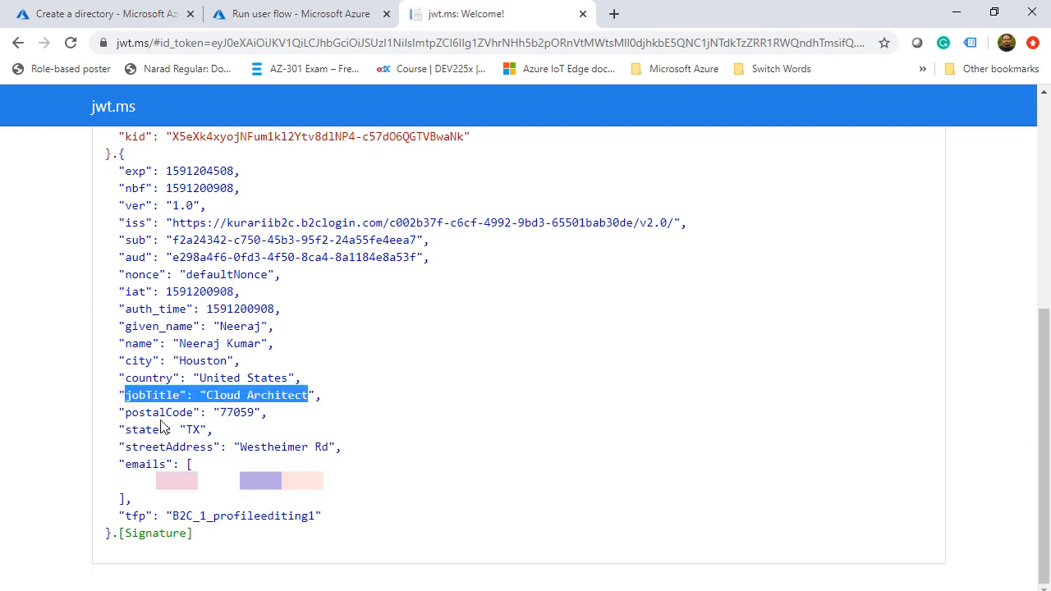
drag(126, 415, 249, 417)
drag(250, 417, 254, 417)
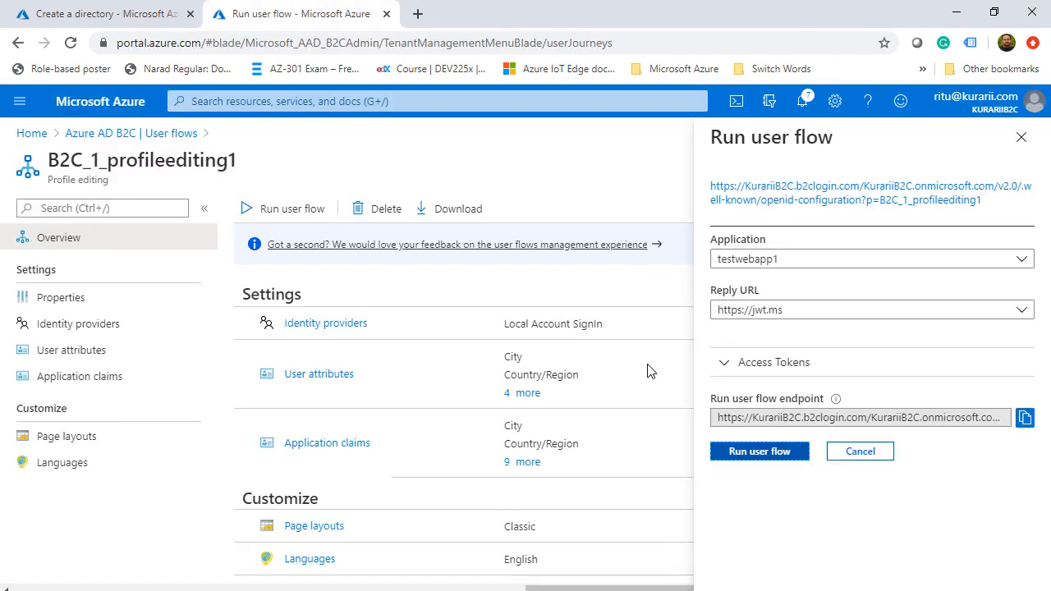
Leave the profile editing flow's run settings and start a new user flow of type Password reset.
click(866, 456)
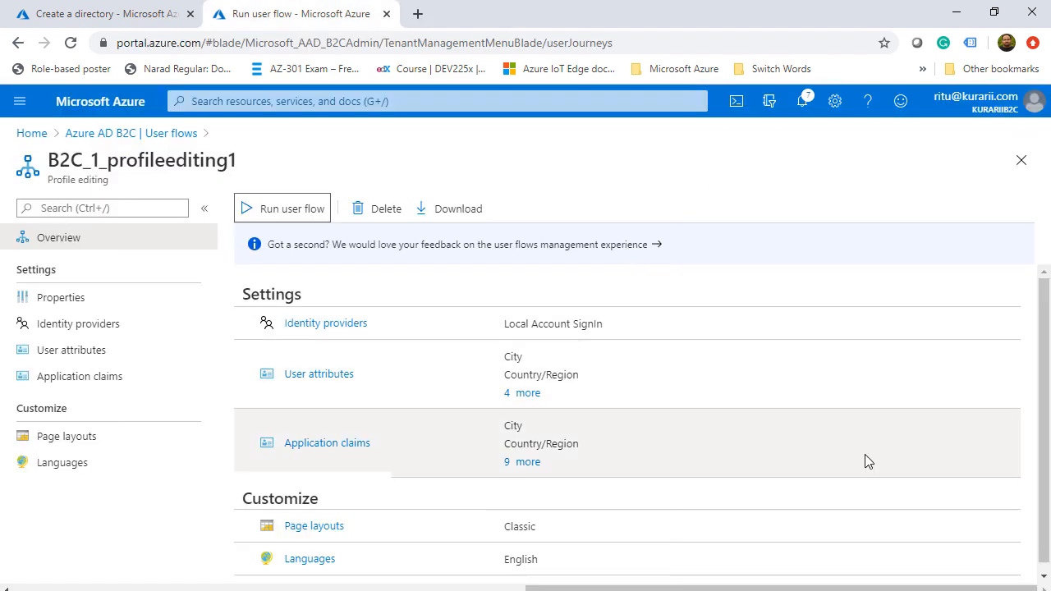
click(114, 134)
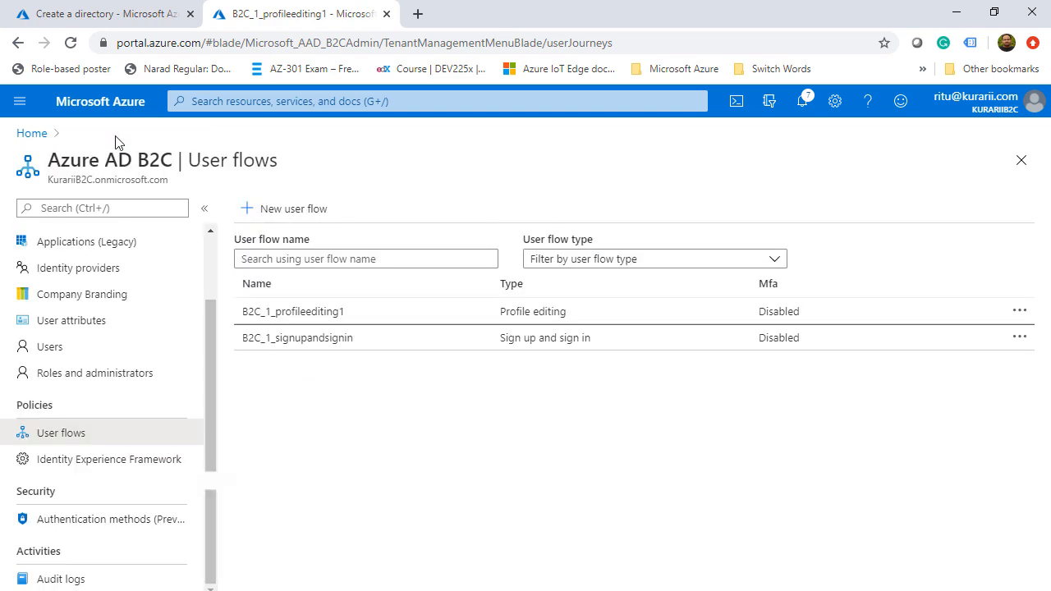
click(296, 212)
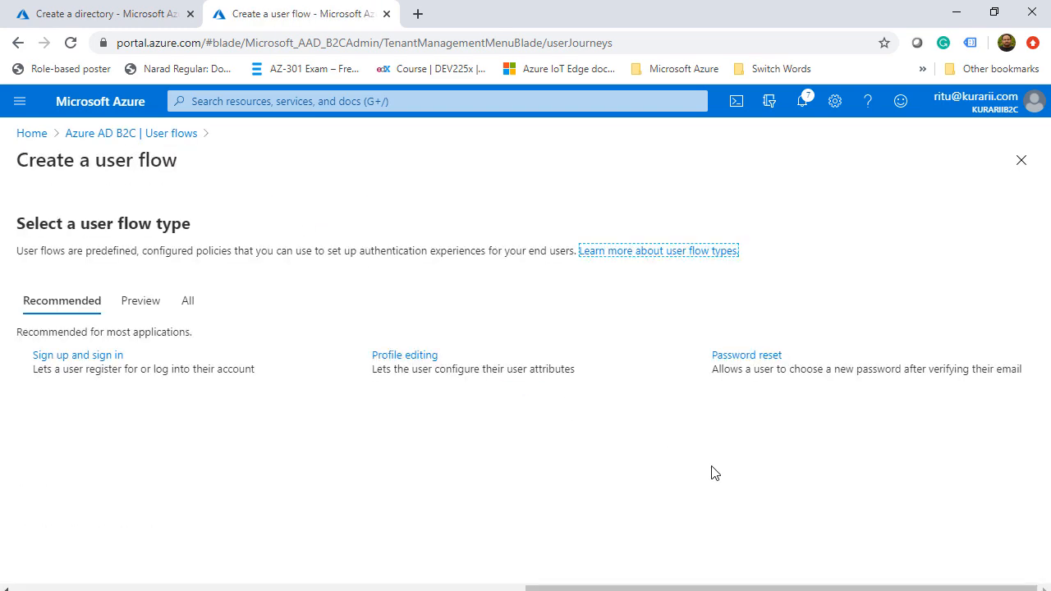
click(735, 358)
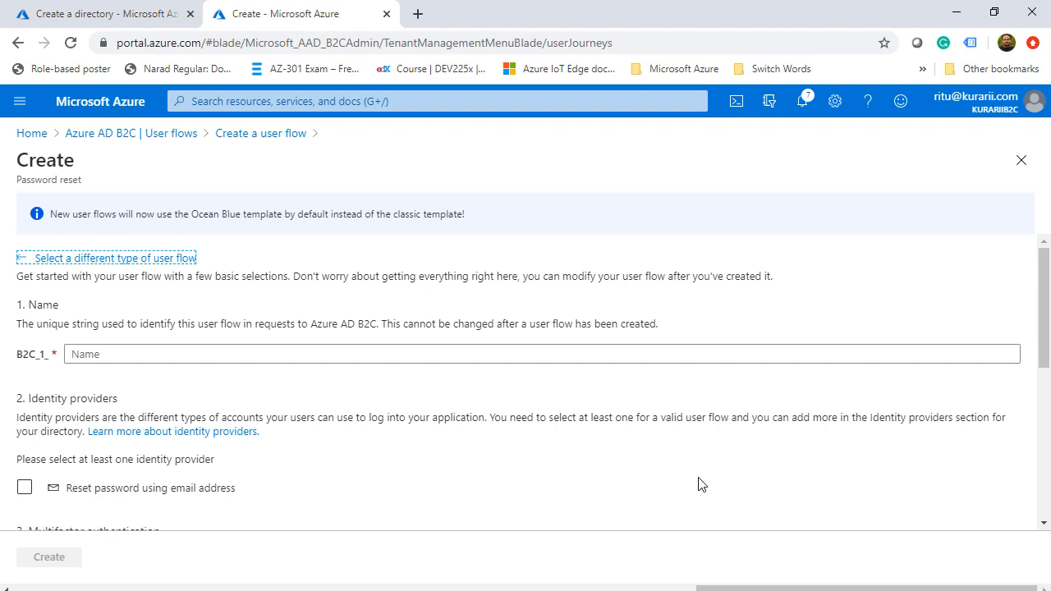
Name the user flow passwordreset1 and enable Reset password using email address as its identity provider.
click(169, 359)
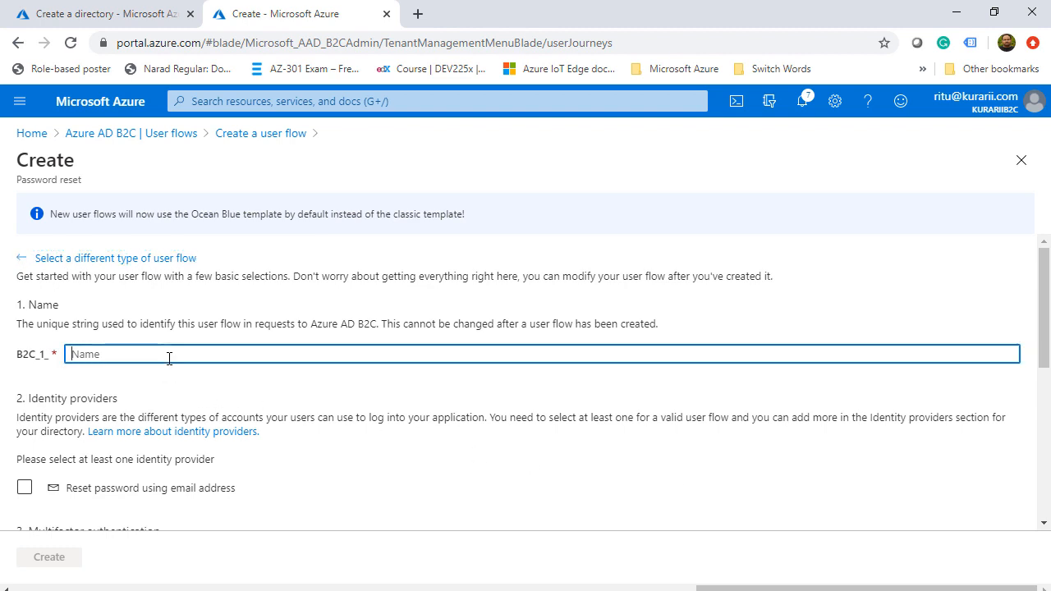
text(passwordreset1)
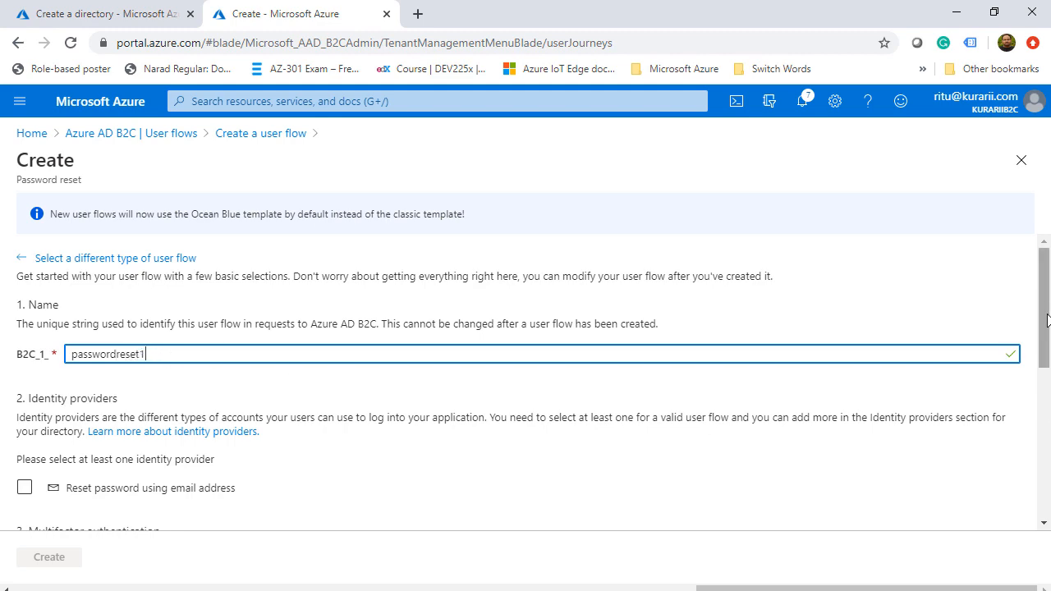
drag(1040, 312, 1041, 375)
click(23, 339)
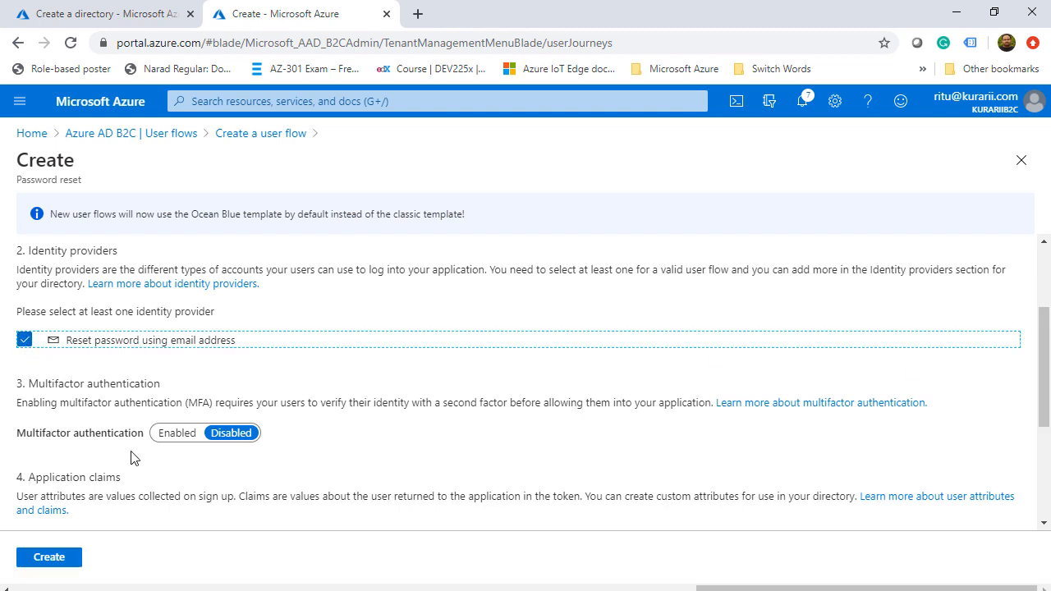
Open the full list of application claims and return Email Addresses, Given Name, Job Title and City.
drag(1040, 422, 1046, 508)
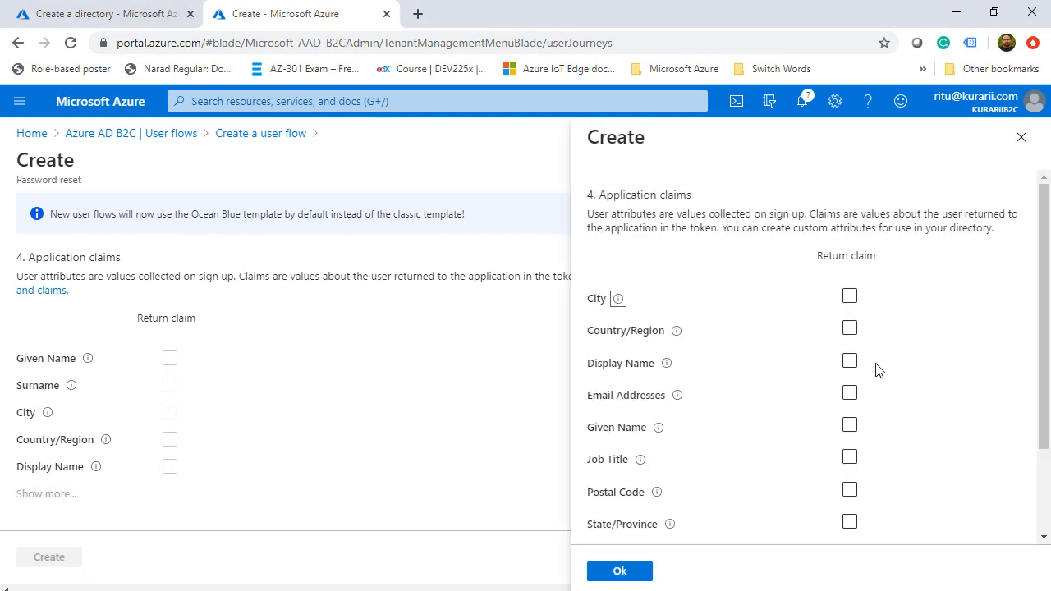
scroll(876, 368, down, 2)
click(850, 290)
click(891, 325)
click(891, 358)
click(849, 193)
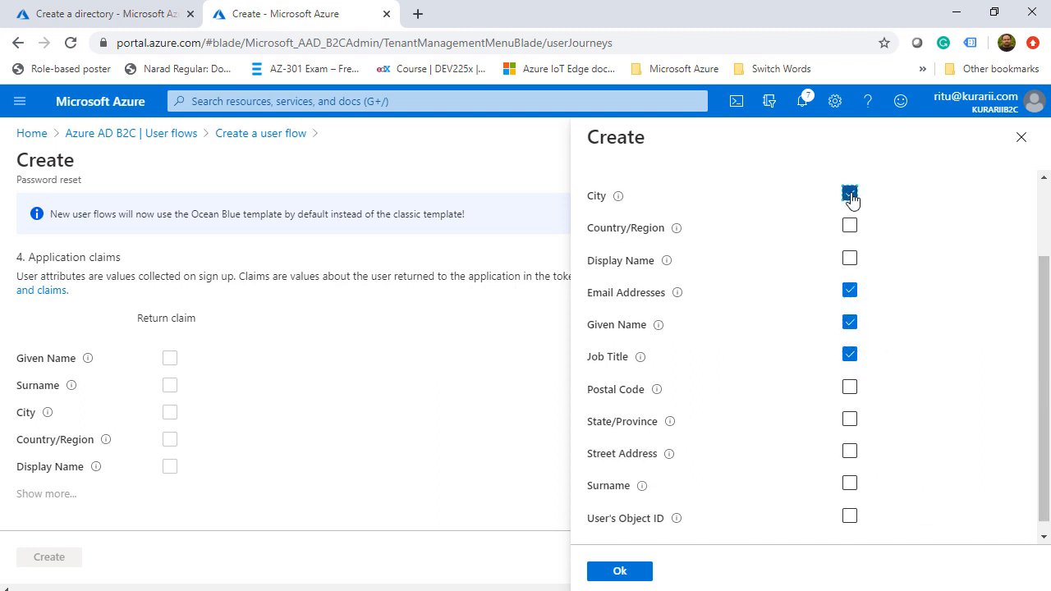
Also return Country/Region, Display Name, Postal Code, State/Province and Street Address, and create the password reset user flow.
click(850, 225)
click(850, 258)
click(849, 387)
click(850, 419)
click(849, 451)
click(619, 571)
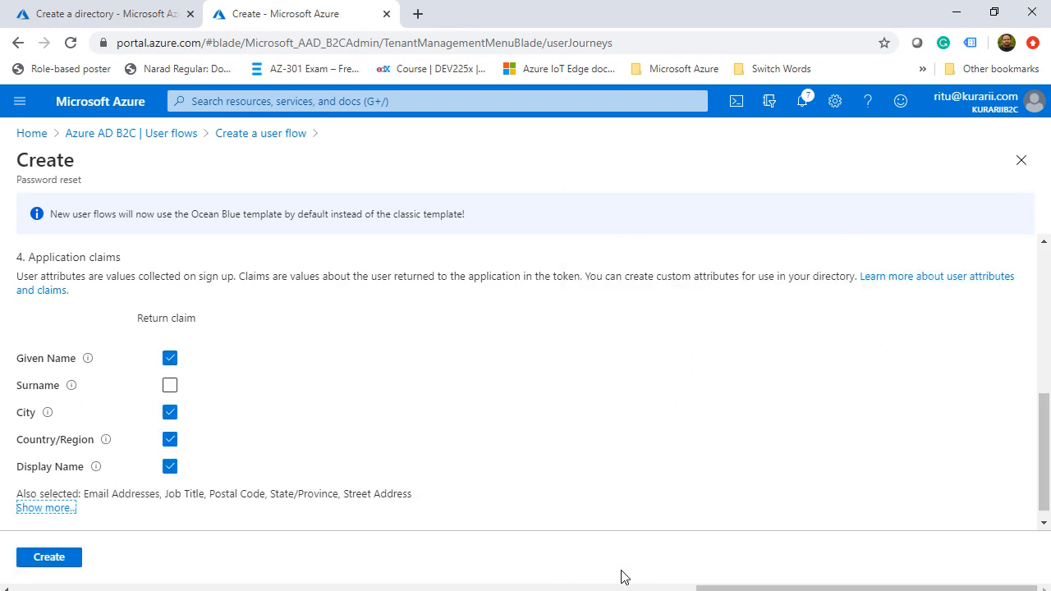
click(51, 561)
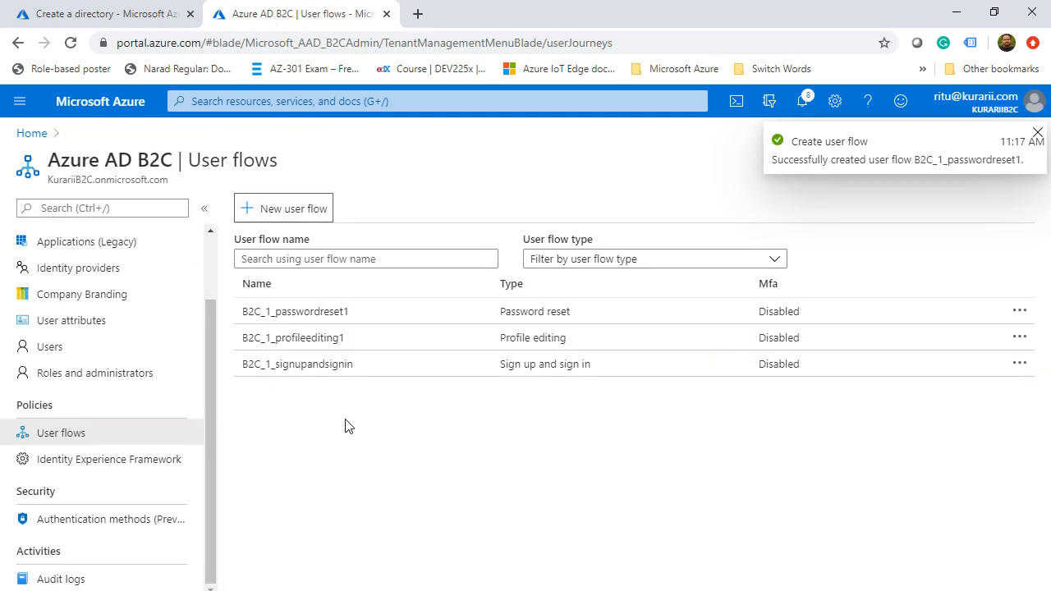
click(326, 318)
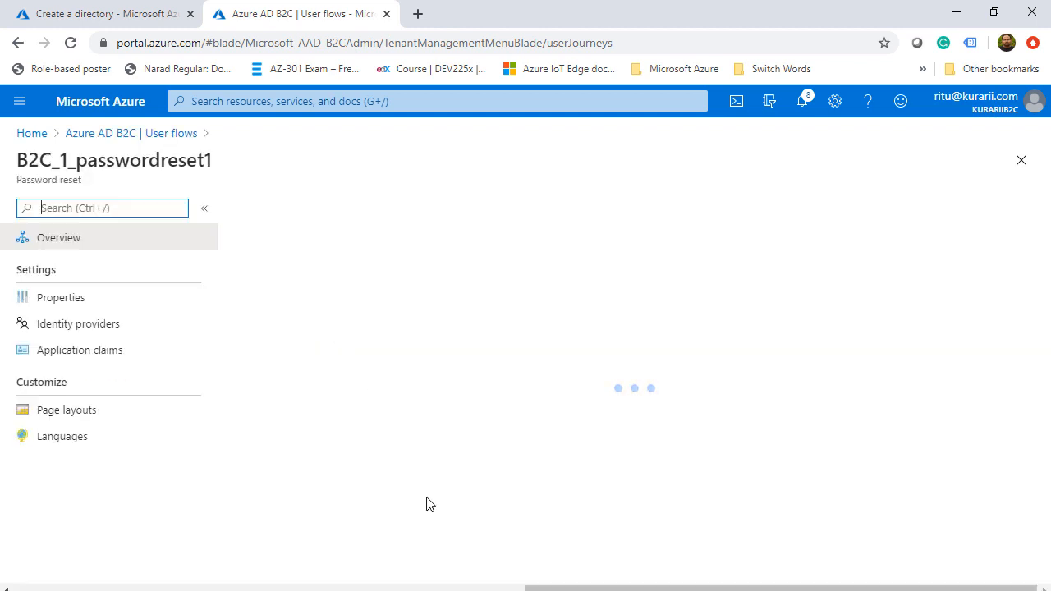
click(312, 211)
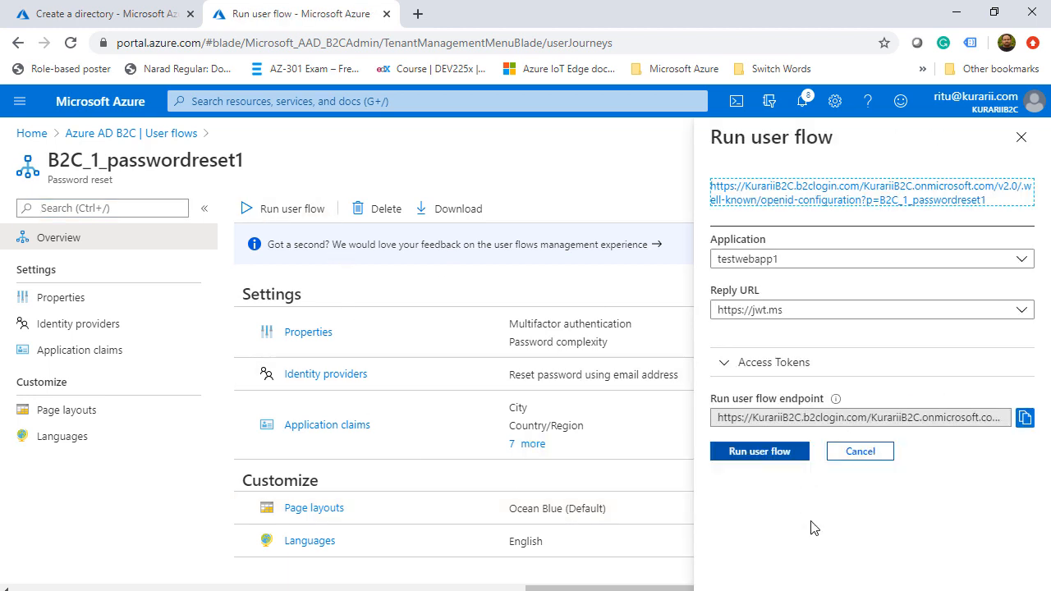
click(759, 451)
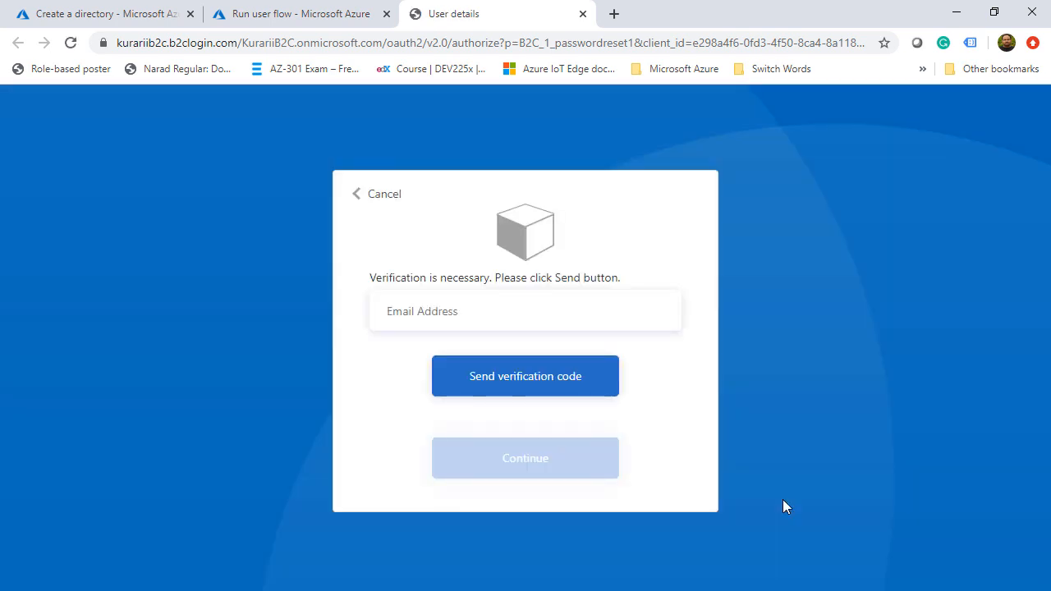
Enter the registered user's email address, verify it with the emailed verification code, and continue.
click(517, 312)
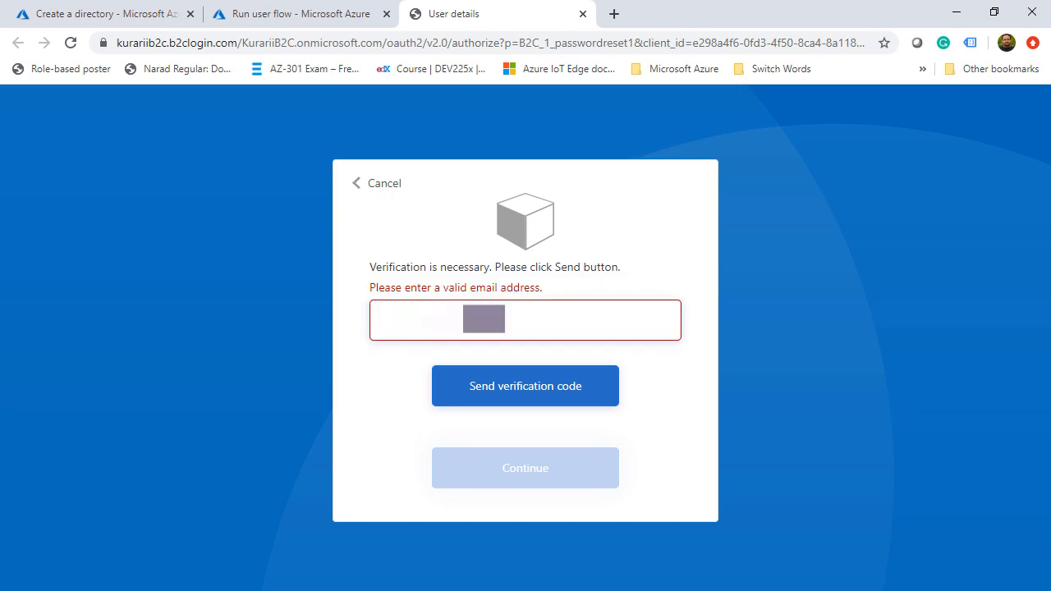
click(538, 386)
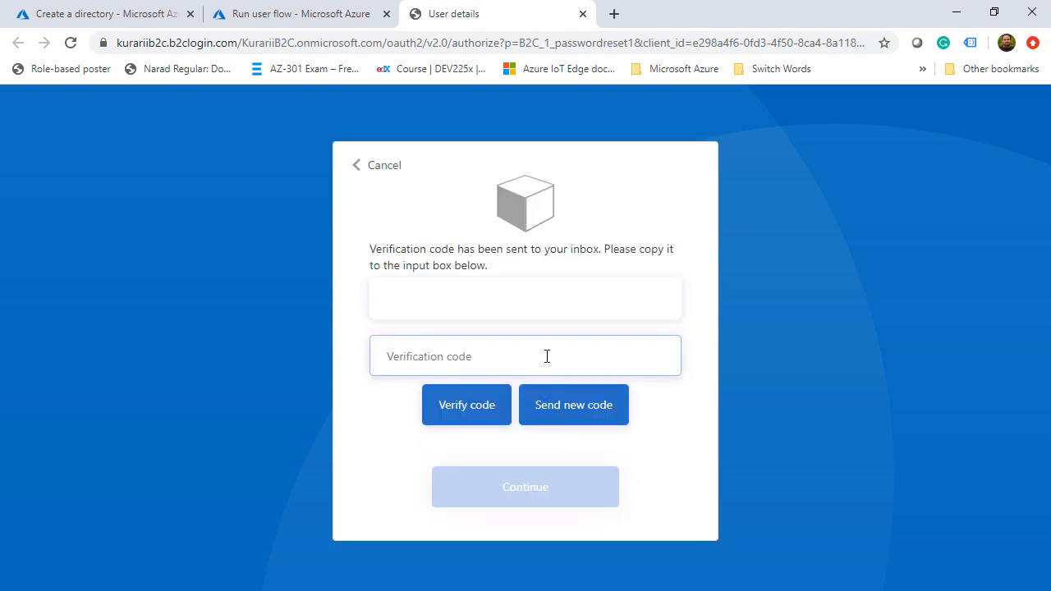
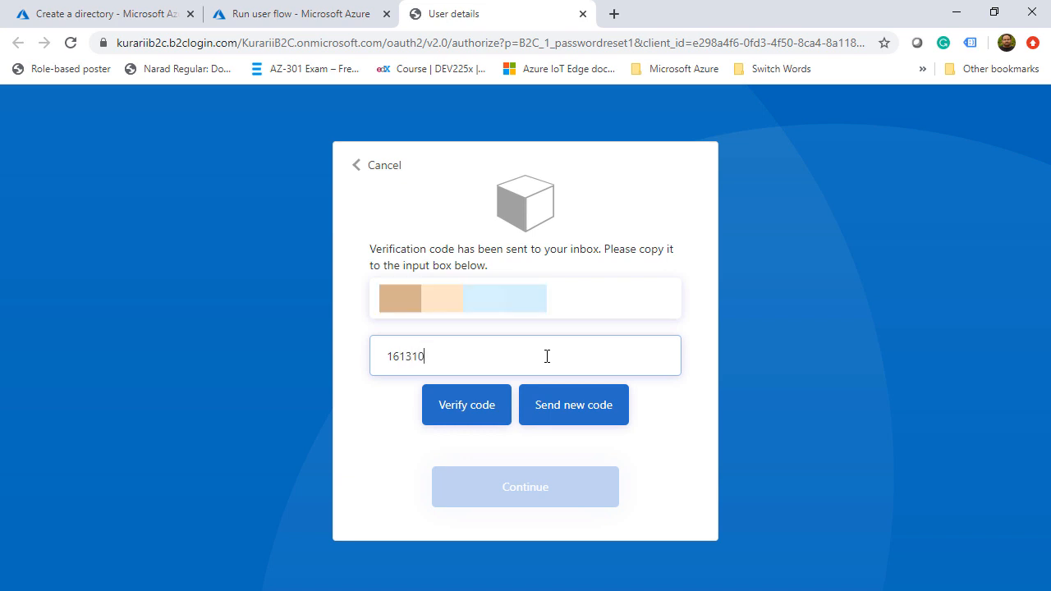
click(468, 417)
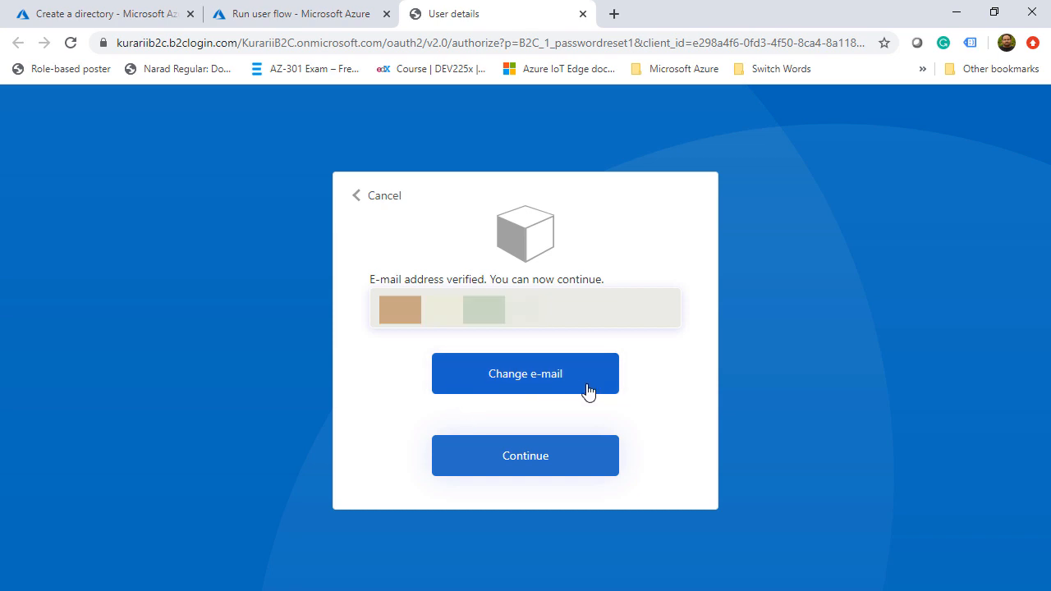
click(534, 459)
Enter and confirm the new account password and submit the password reset.
click(450, 307)
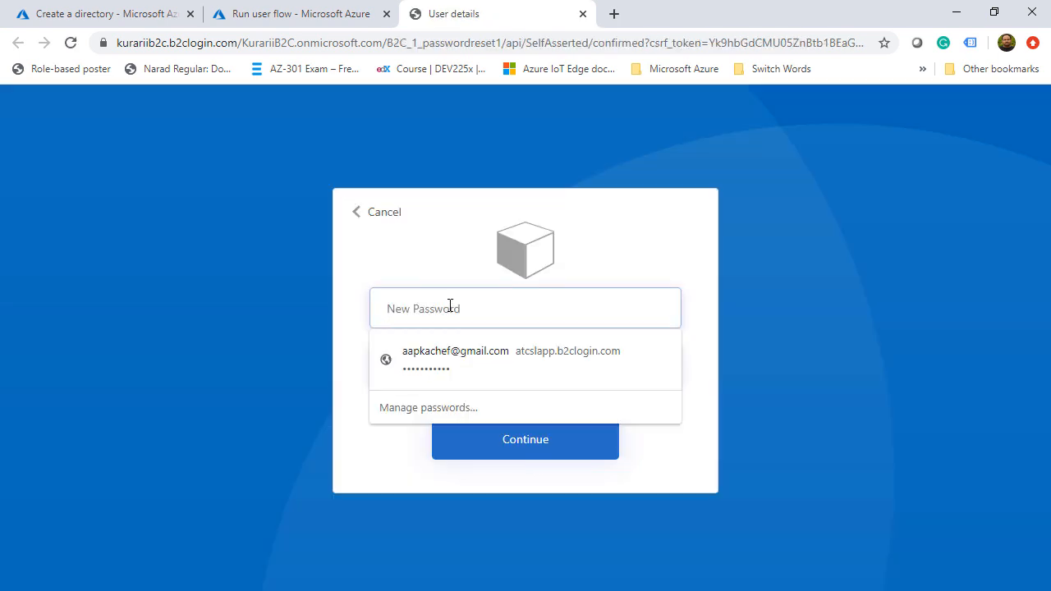
click(455, 272)
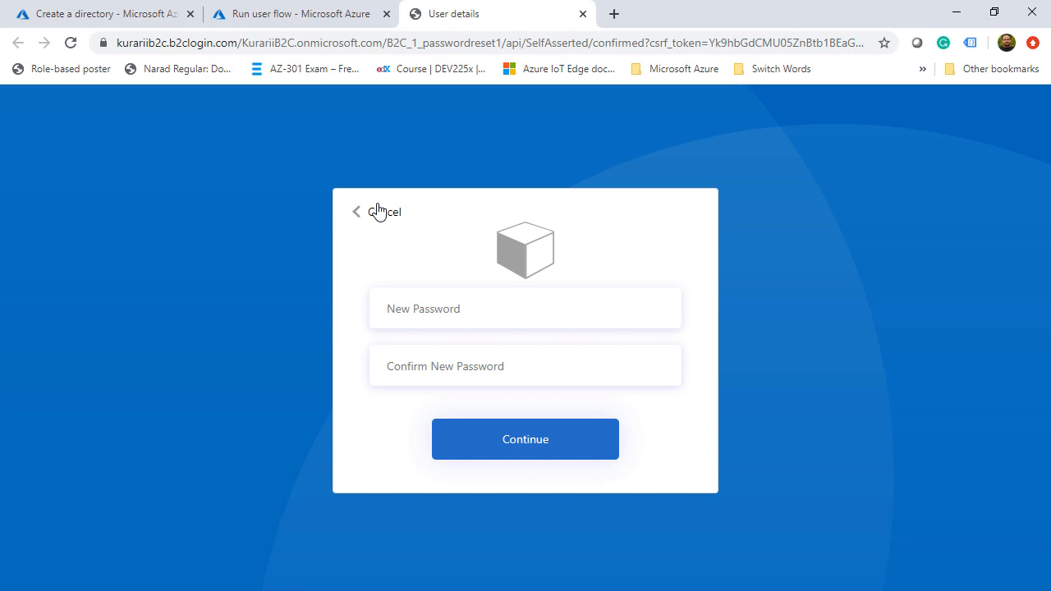
click(432, 309)
text(•••••••••)
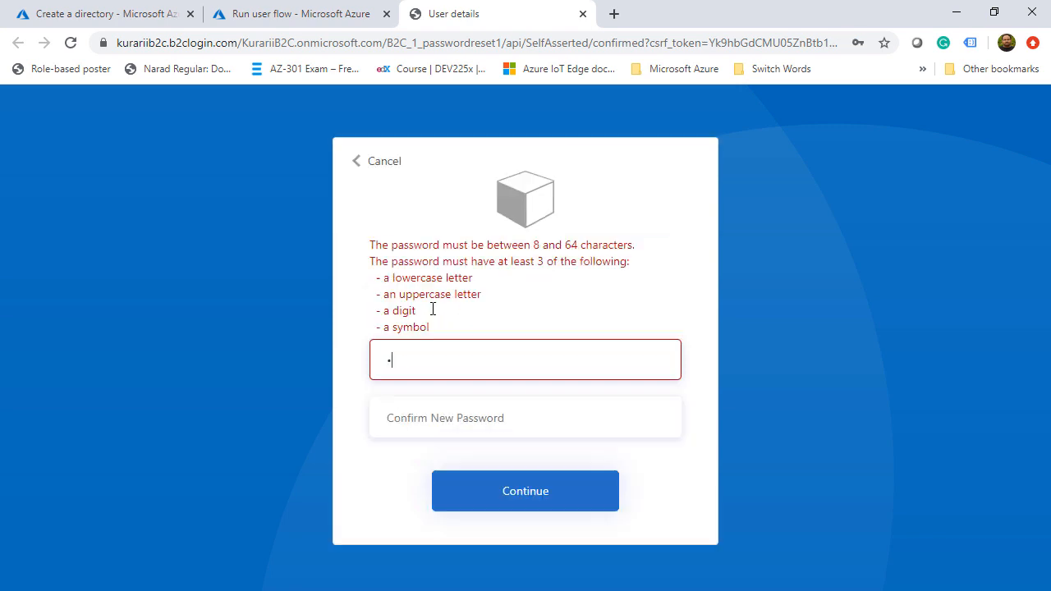
text(••)
key(Tab)
text(•••••••••••)
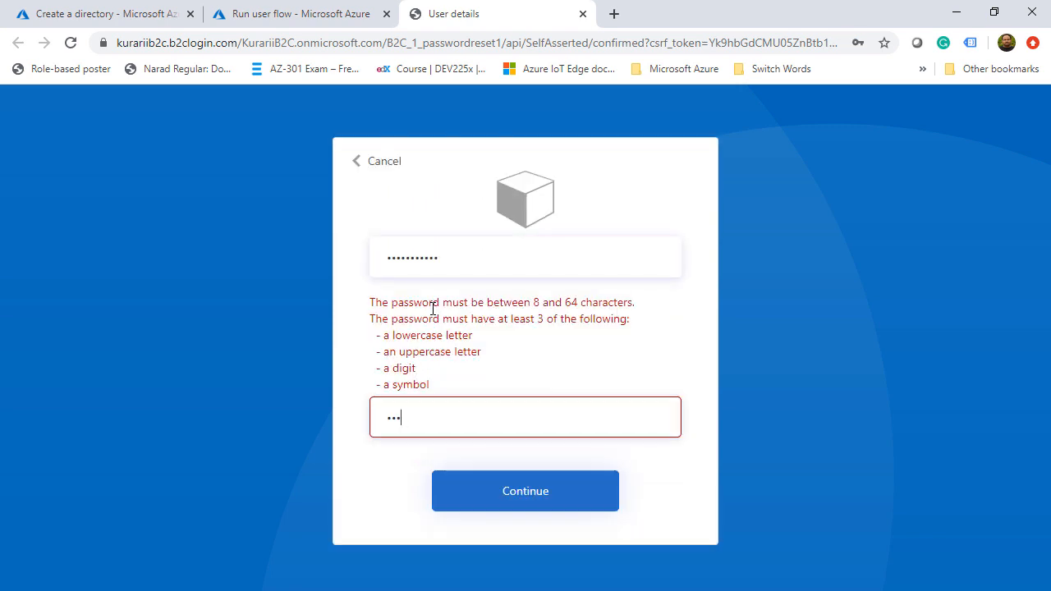
click(535, 441)
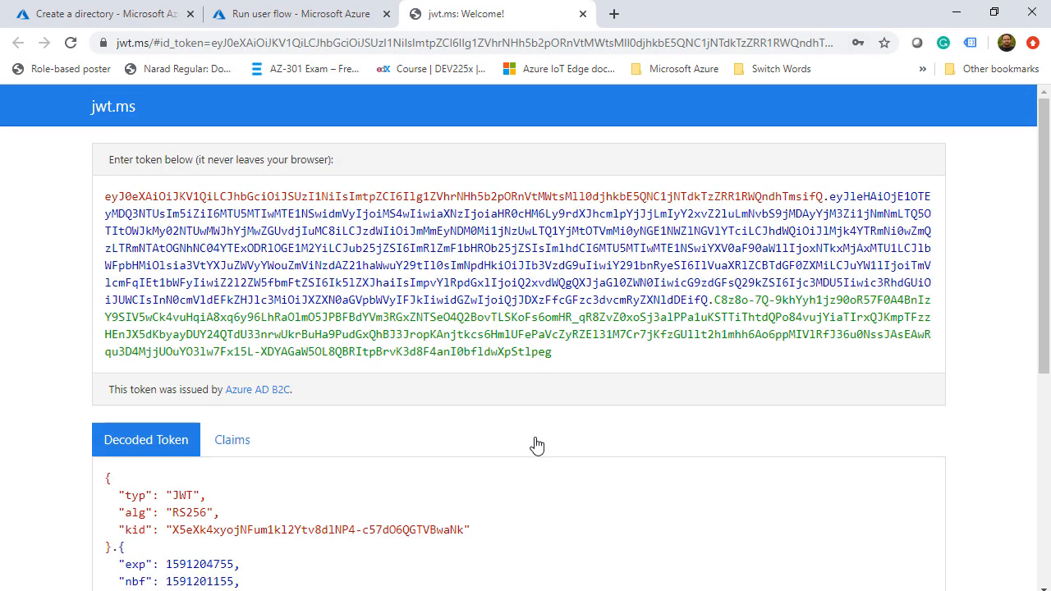
Close the token page and the run settings, and return to the list of user flows.
click(582, 14)
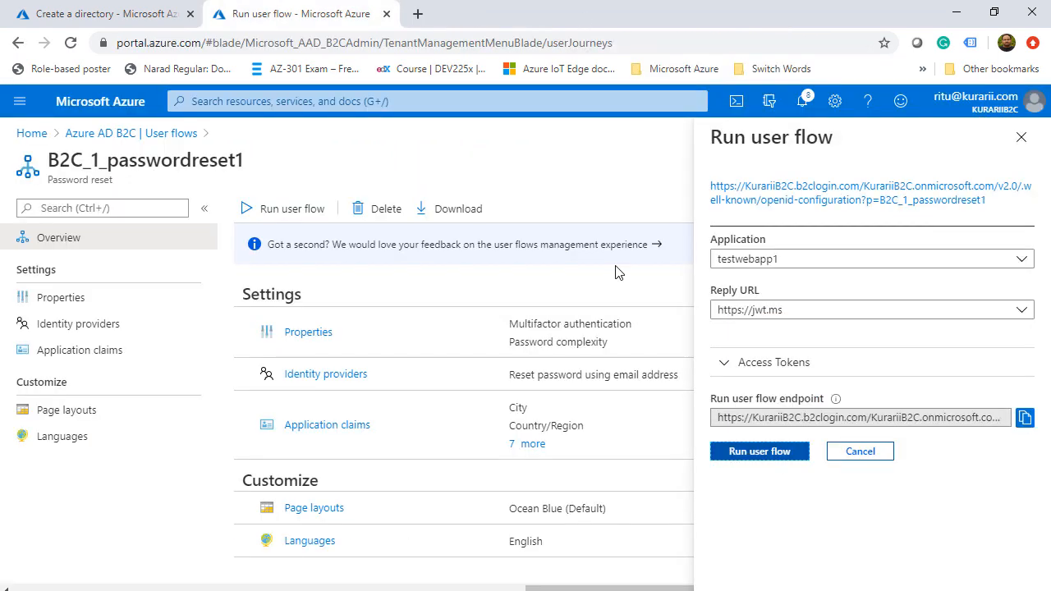
click(869, 454)
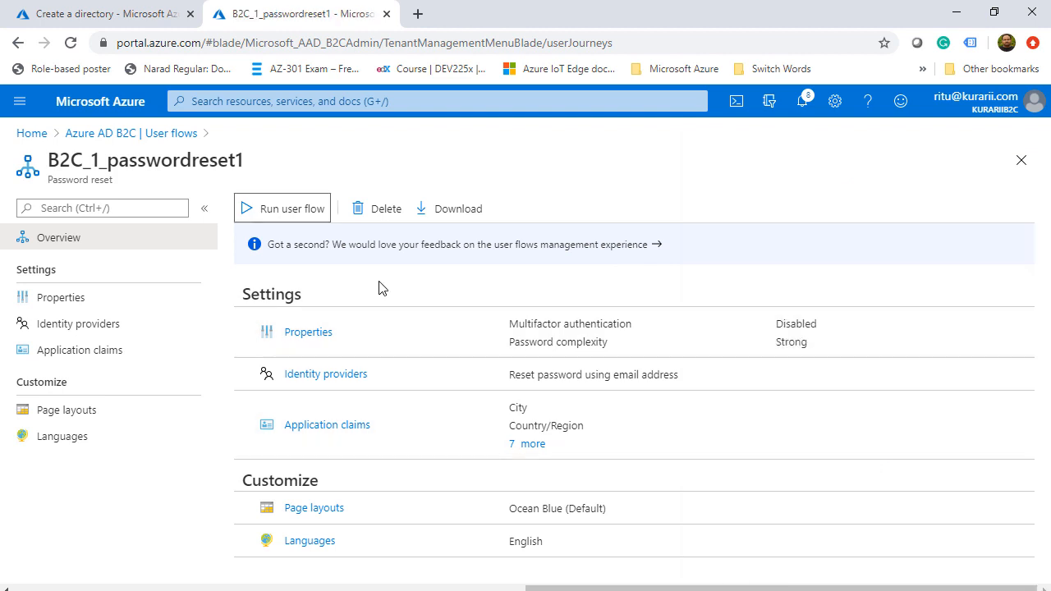
click(168, 136)
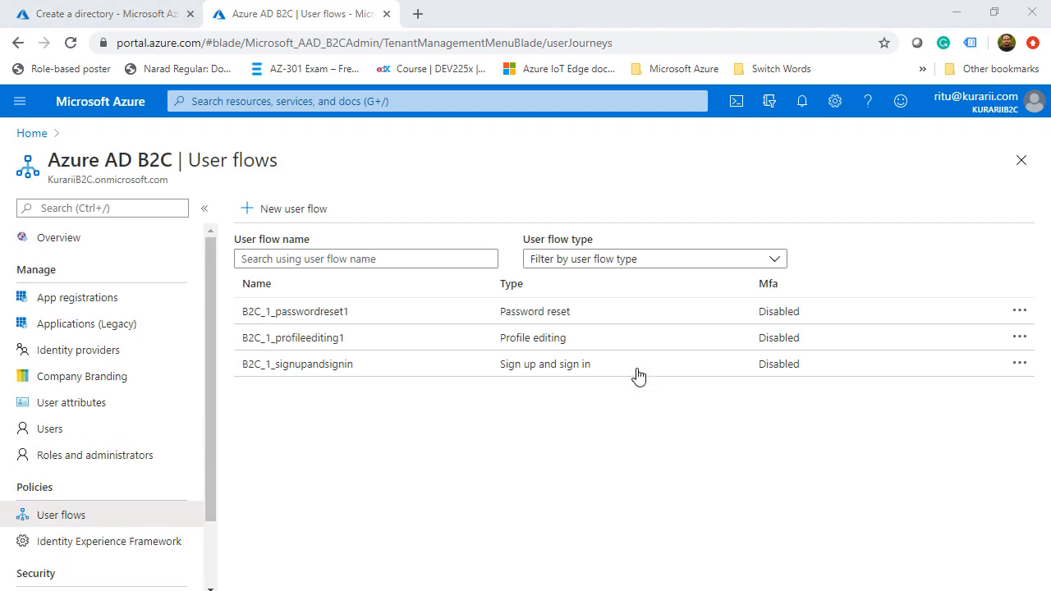
Switch from the KurariiB2C directory to the kurarii directory, skipping the request for additional security information.
click(984, 105)
click(944, 245)
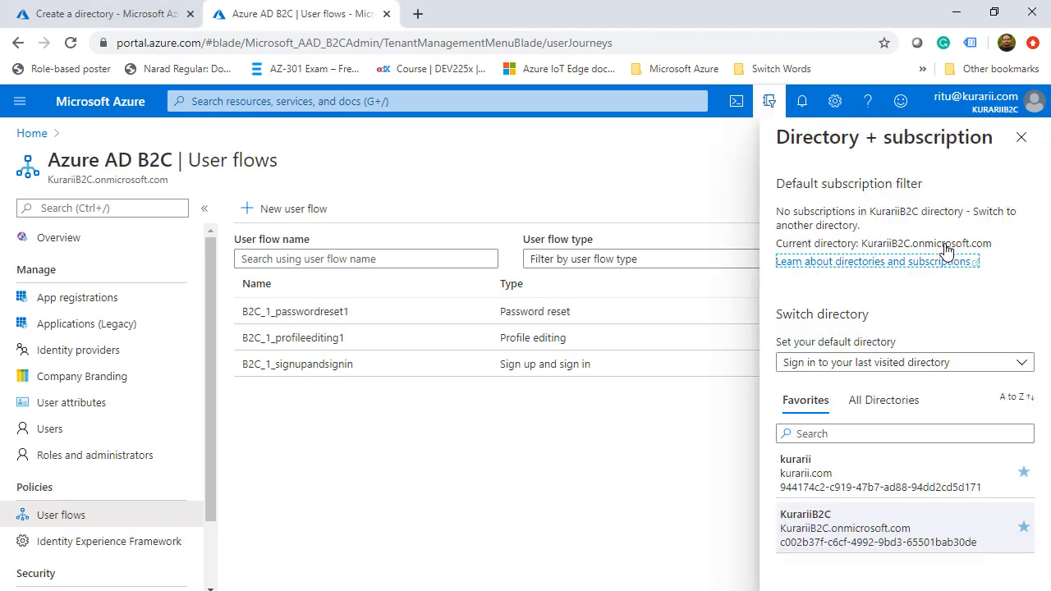
click(900, 464)
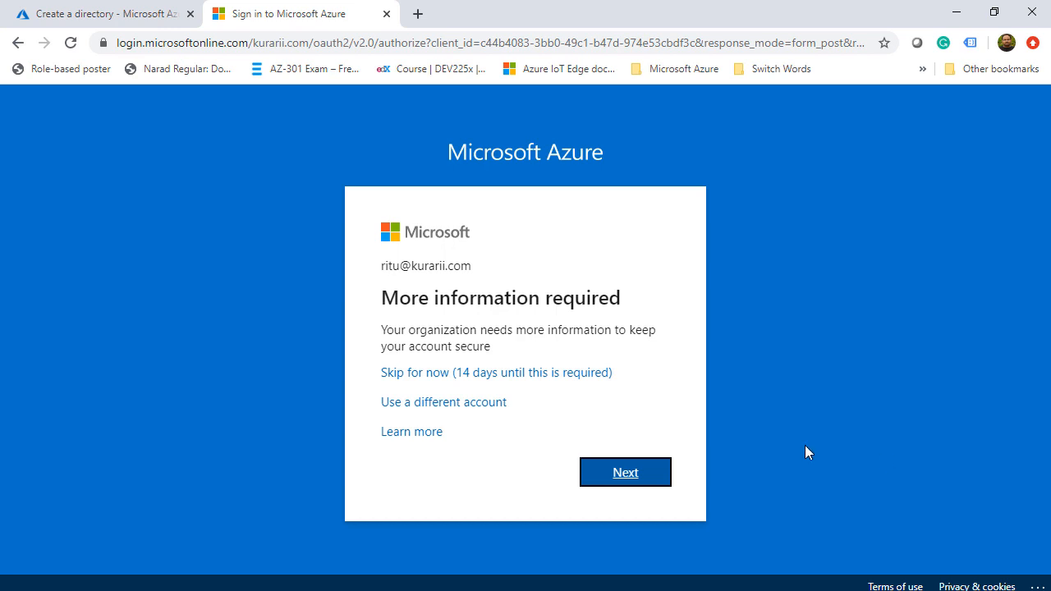
click(598, 382)
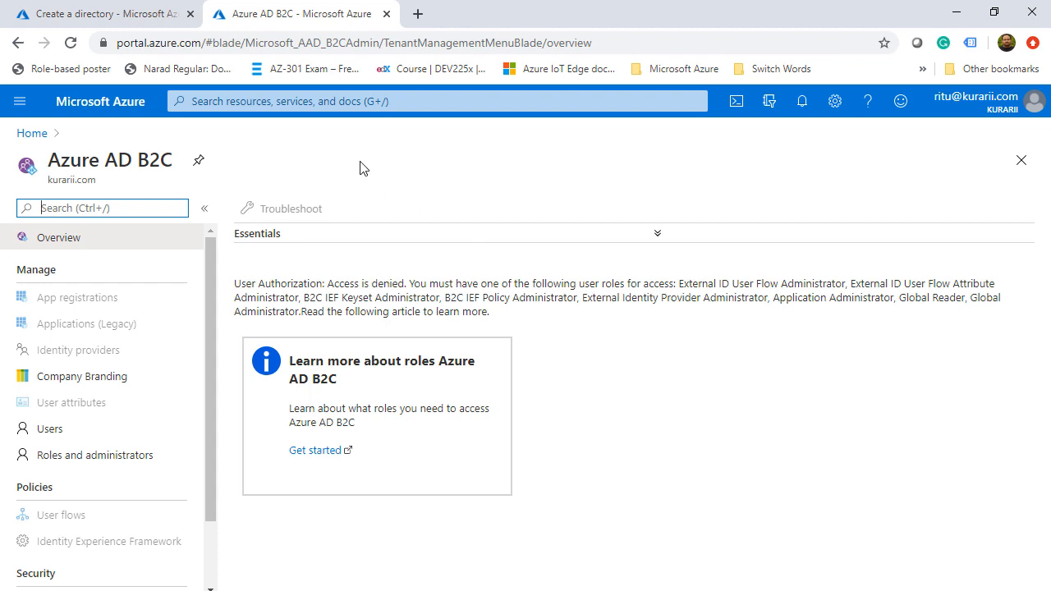
Start a new app registration in the kurarii Azure Active Directory and name it Kurarii B2C App.
click(23, 107)
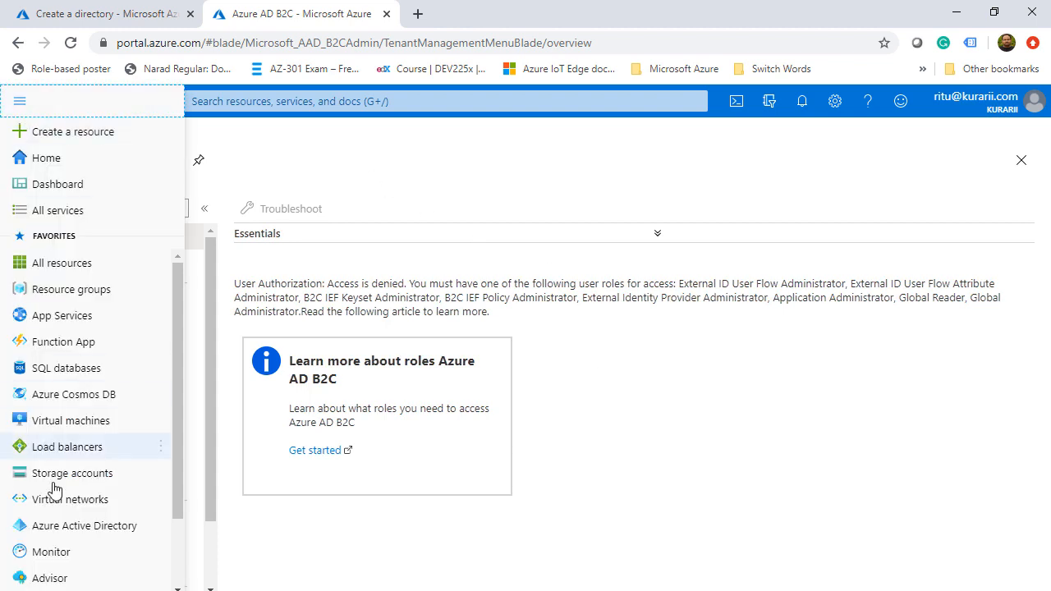
click(71, 526)
click(107, 535)
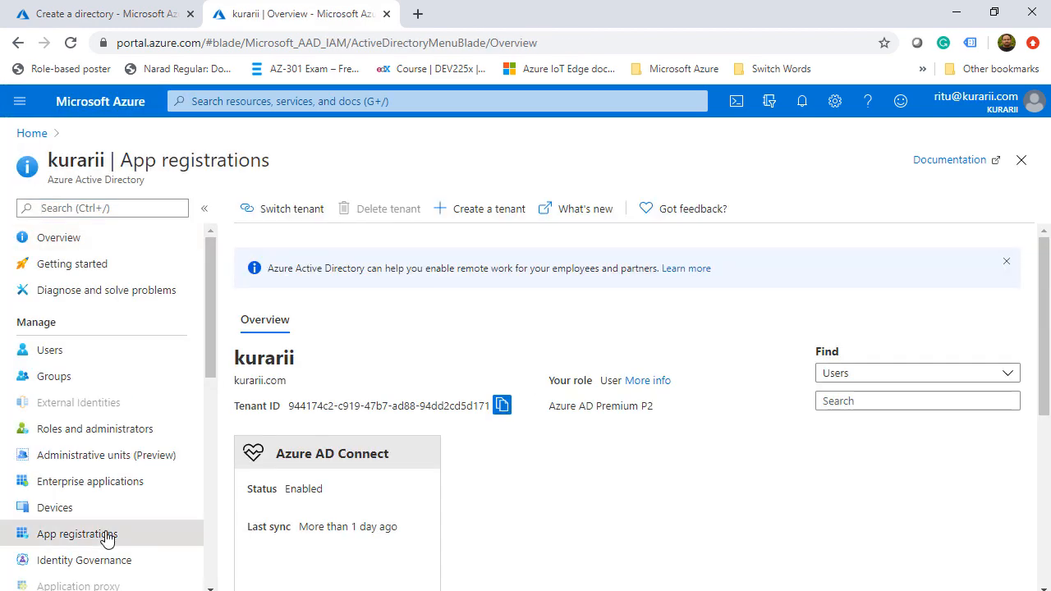
click(310, 210)
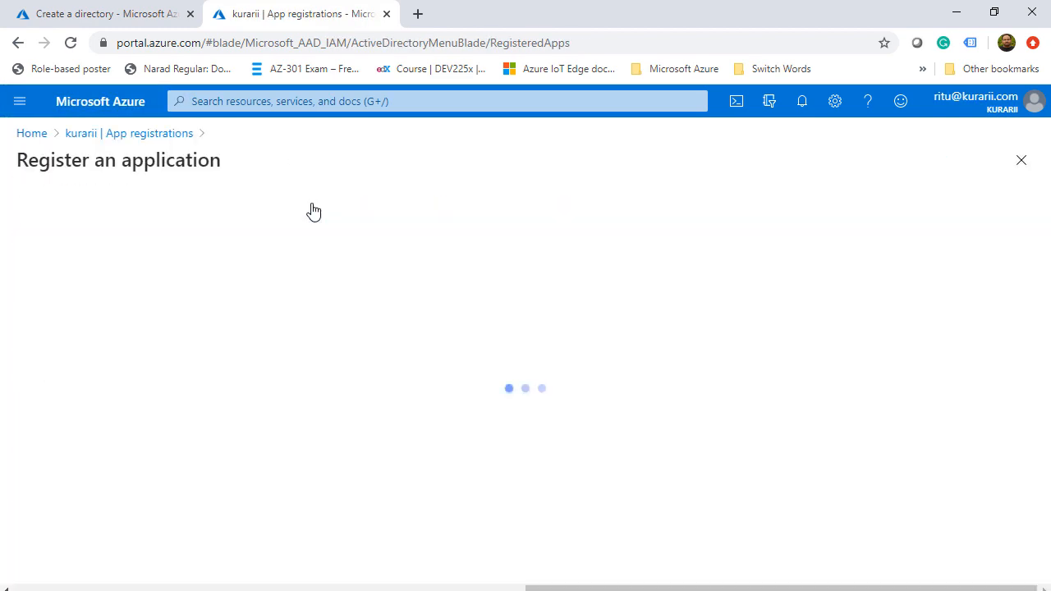
text(Kurarii B2C App)
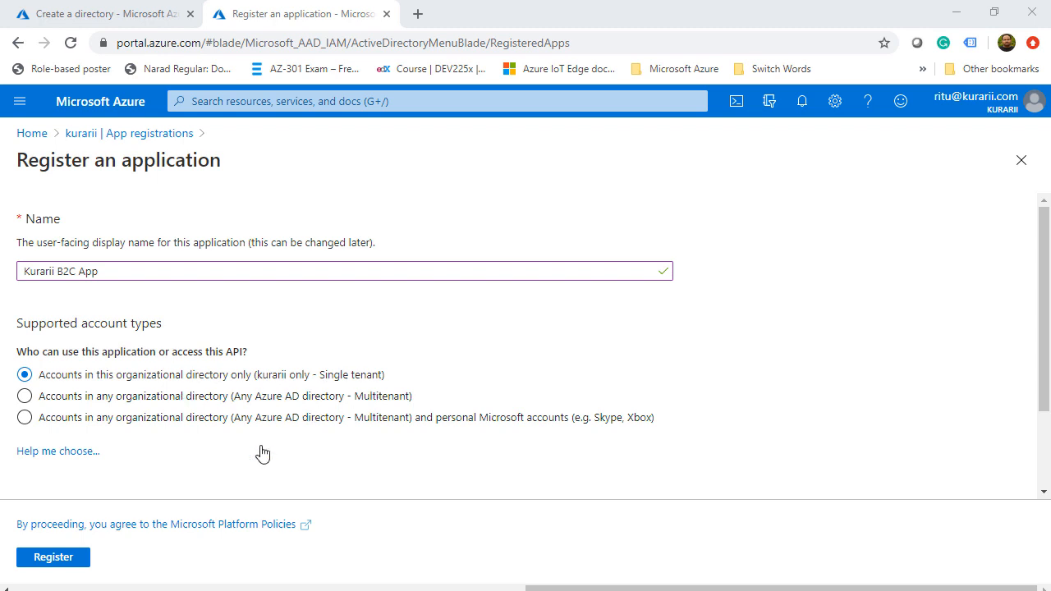
drag(1044, 395, 1026, 493)
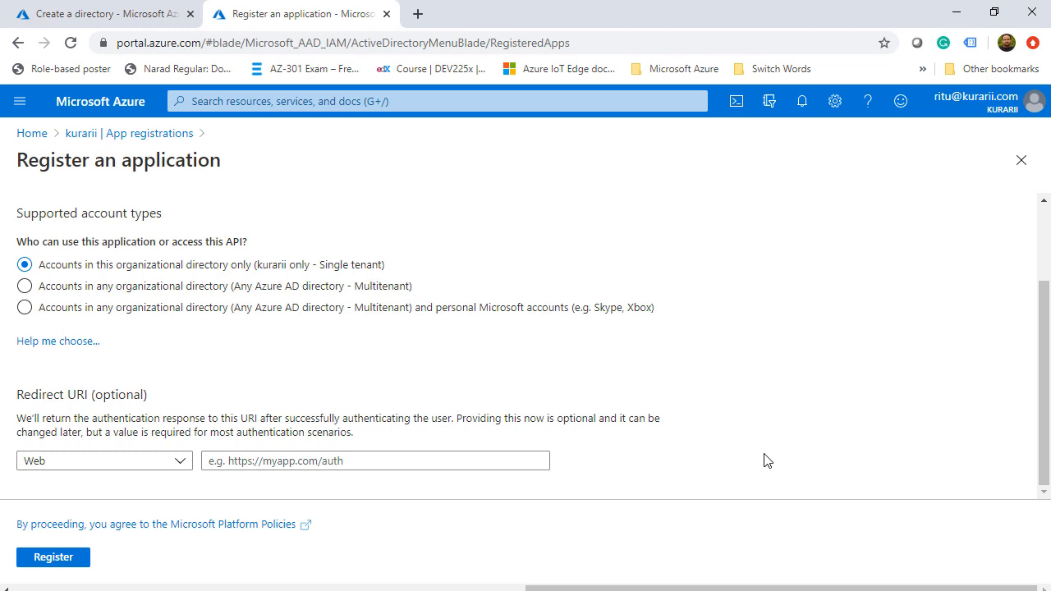
click(314, 464)
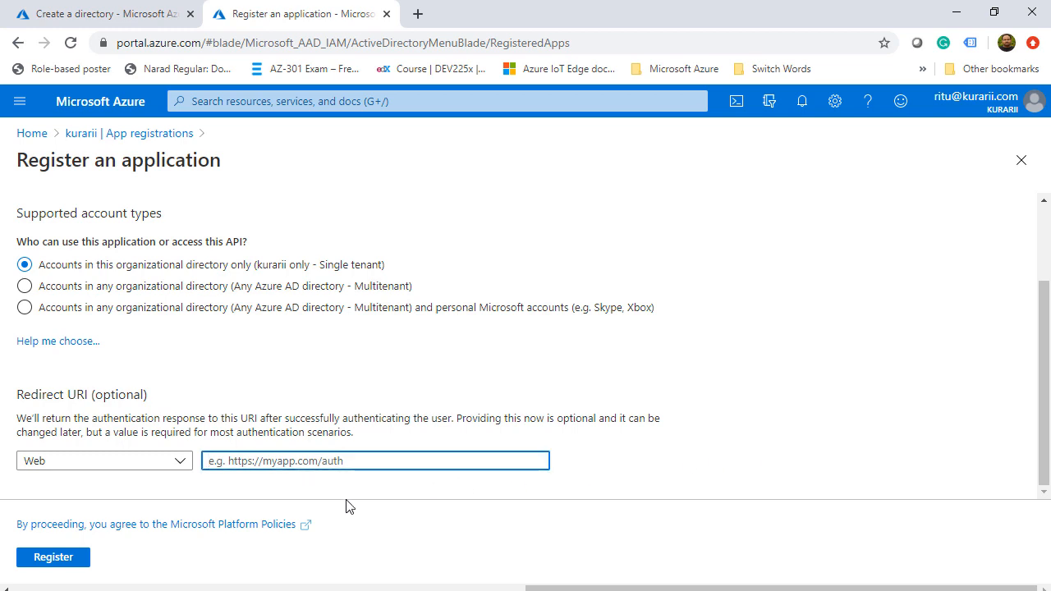
key(alt+Tab)
text(ht)
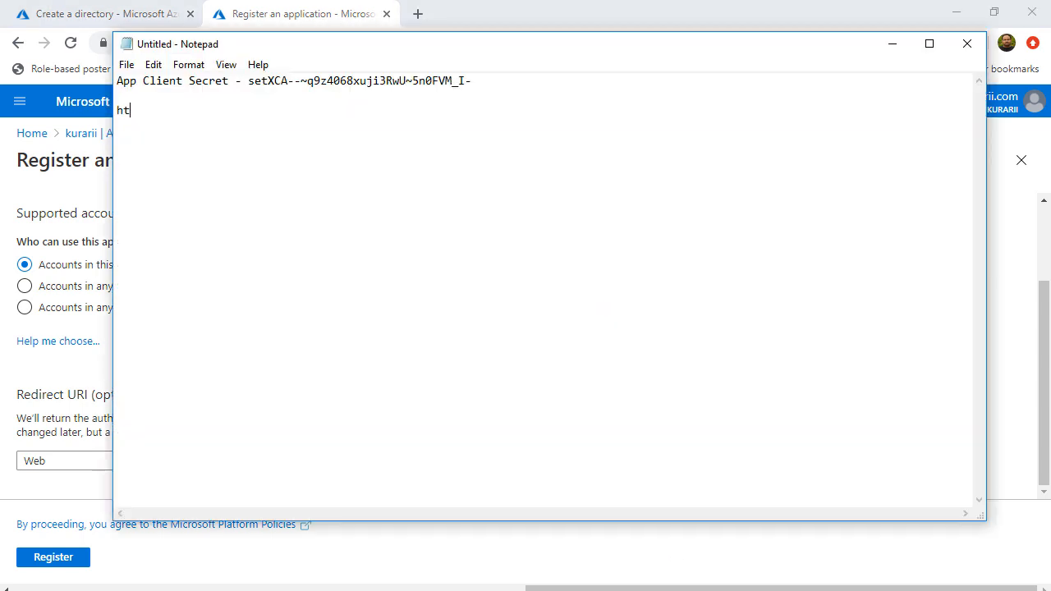
text(tps://kurariib2c)
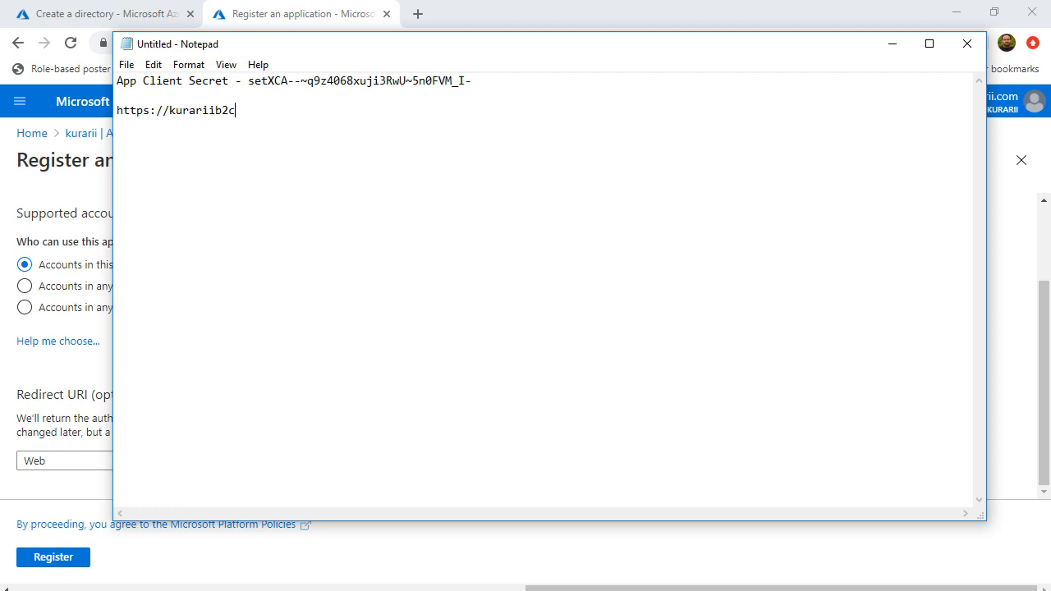
text(.b2clogin.com/kurariib2)
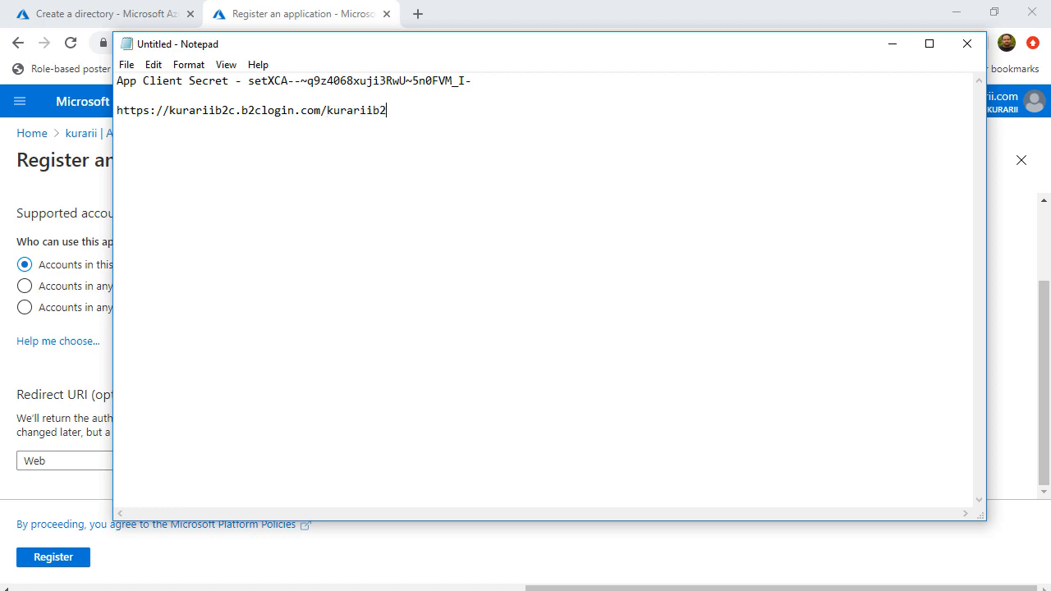
text(c.onmicrosoft.comm)
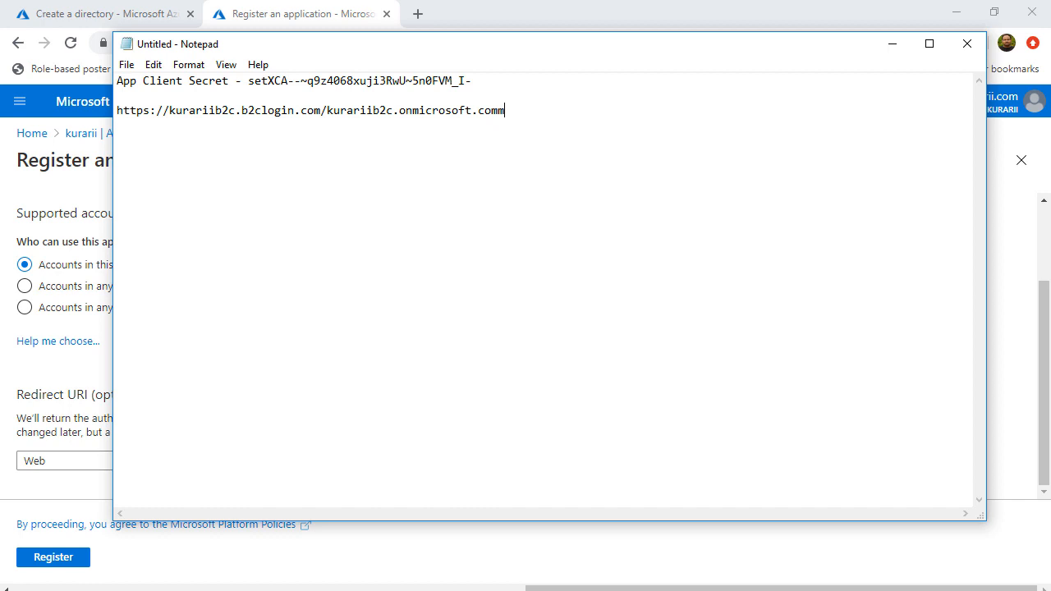
key(BackSpace)
text(/oauth2/authres)
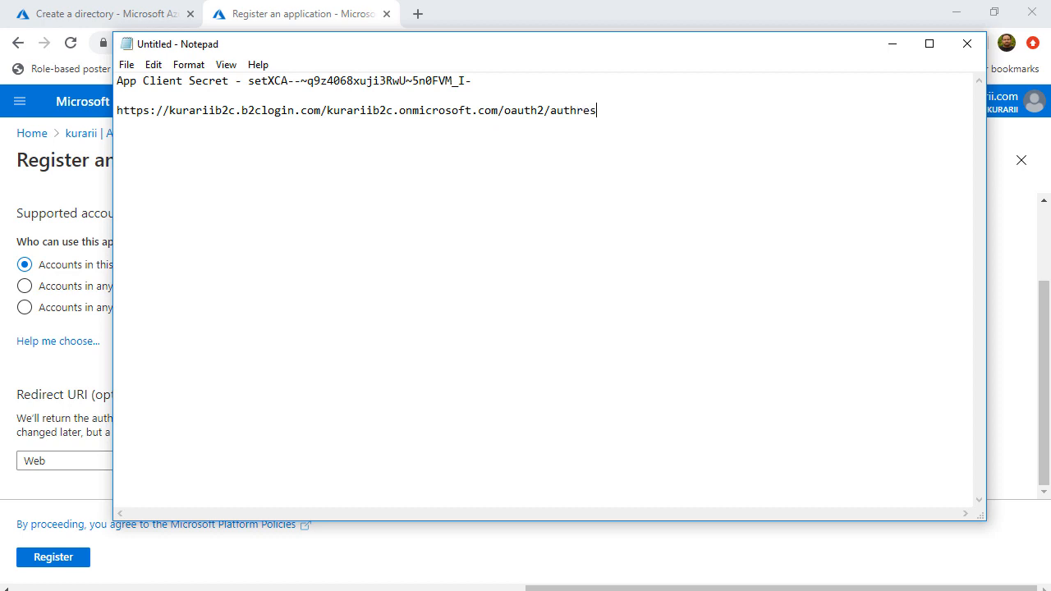
text(p)
Copy the noted URL from Notepad into the Web redirect URI of the app registration and register the single-tenant application.
drag(616, 113, 105, 117)
key(ctrl+c)
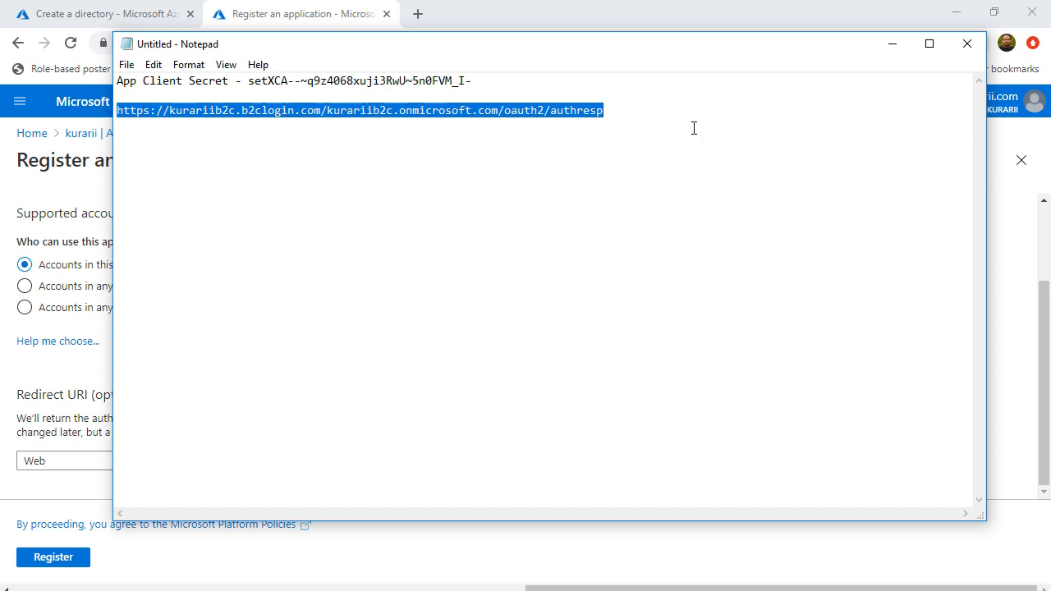
click(537, 18)
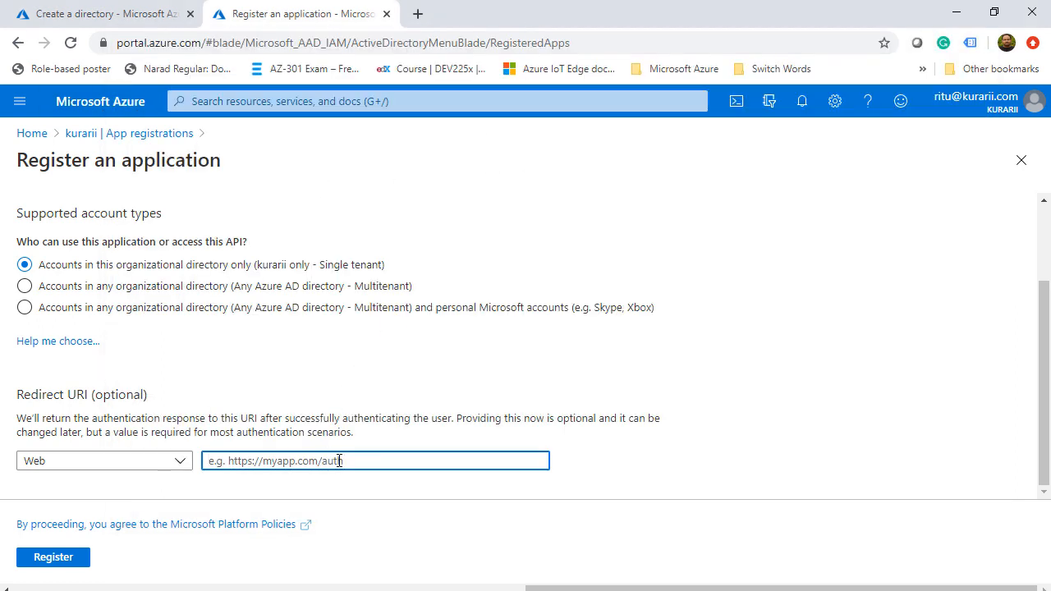
key(ctrl+v)
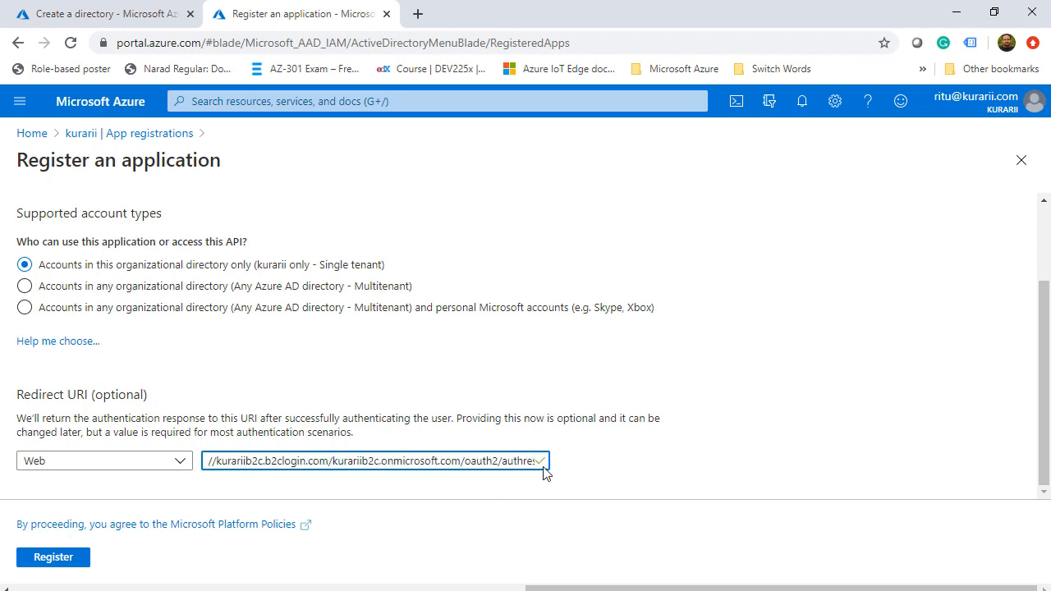
click(61, 558)
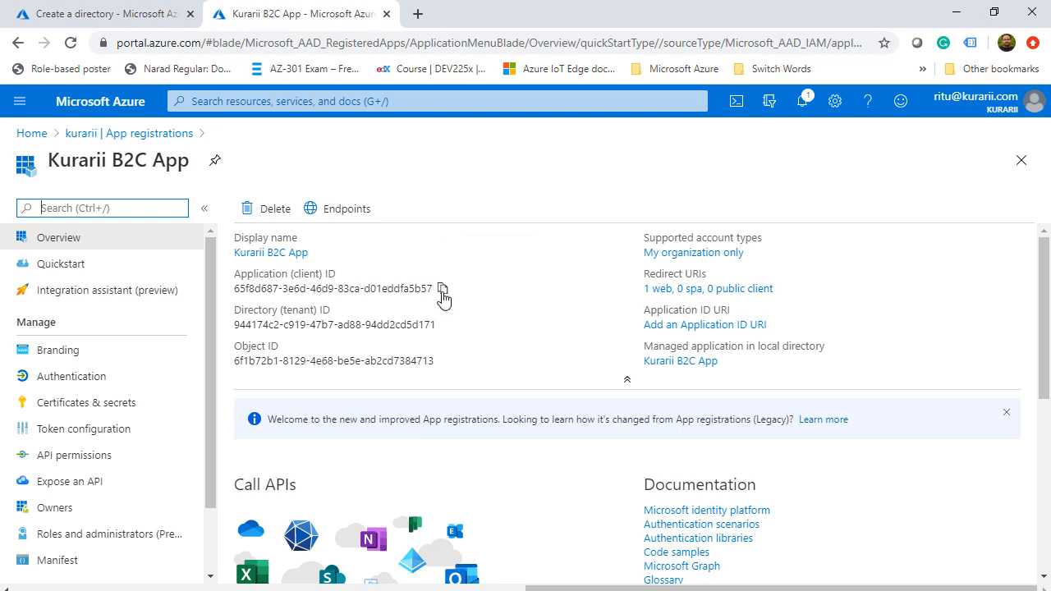
Copy the Application (client) ID of Kurarii B2C App and record it in Notepad under the label "Azure AD App ID -".
click(442, 292)
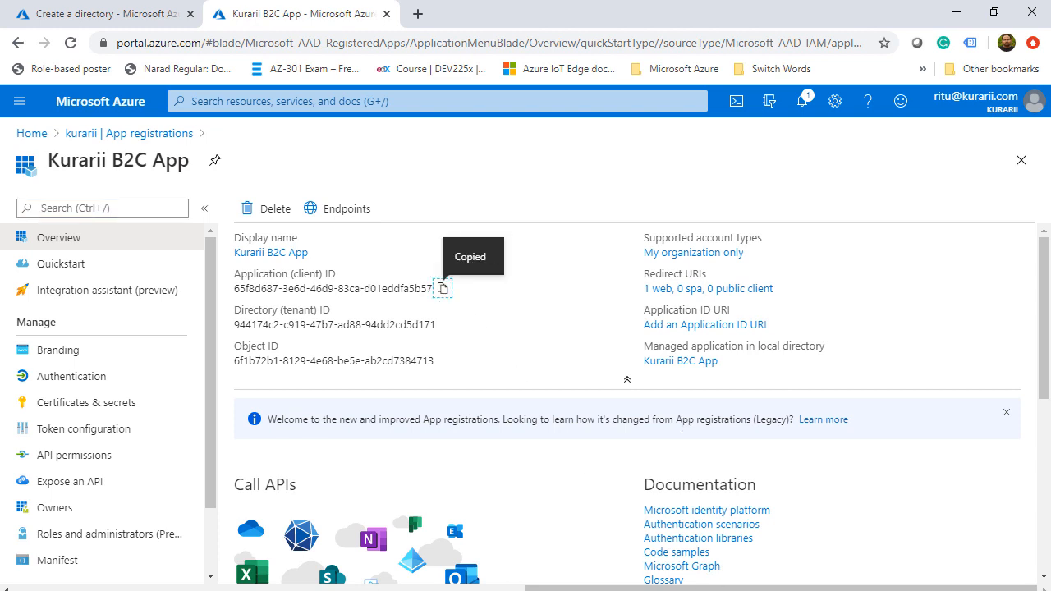
key(alt+Tab)
click(670, 117)
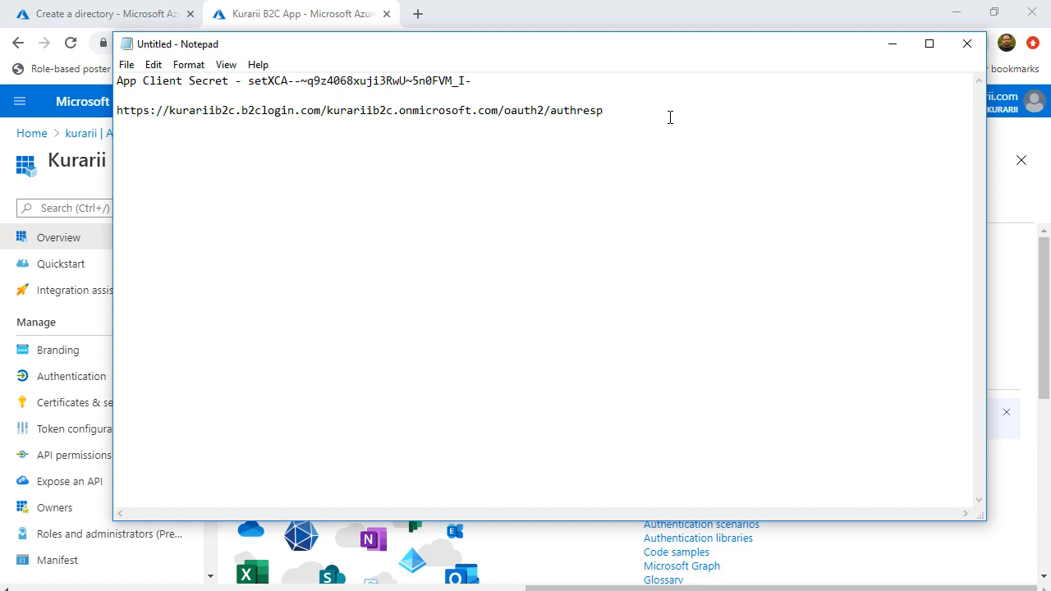
key(Return)
key(Return)
text(Azure AD App ID -)
key(ctrl+v)
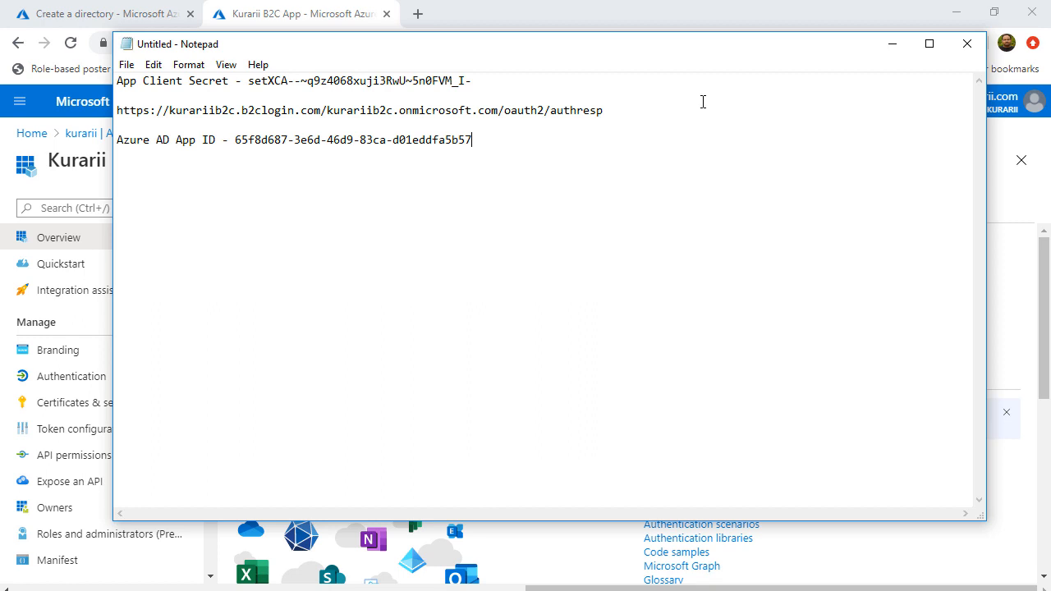
Return to the browser and add a client secret described as Azure AD B2C App, expiring in 1 year, to Kurarii B2C App.
click(837, 19)
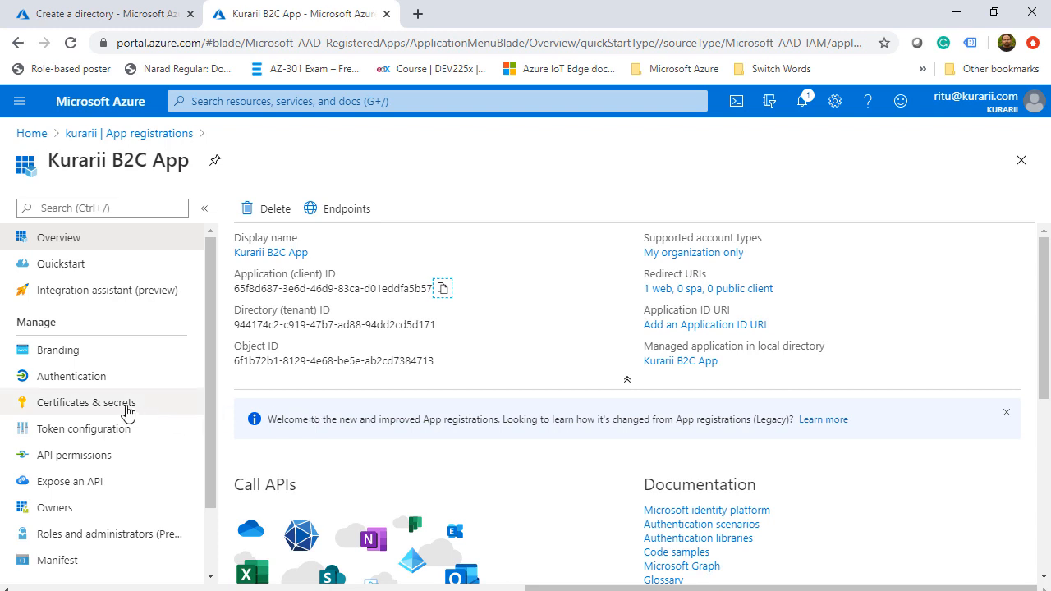
click(126, 411)
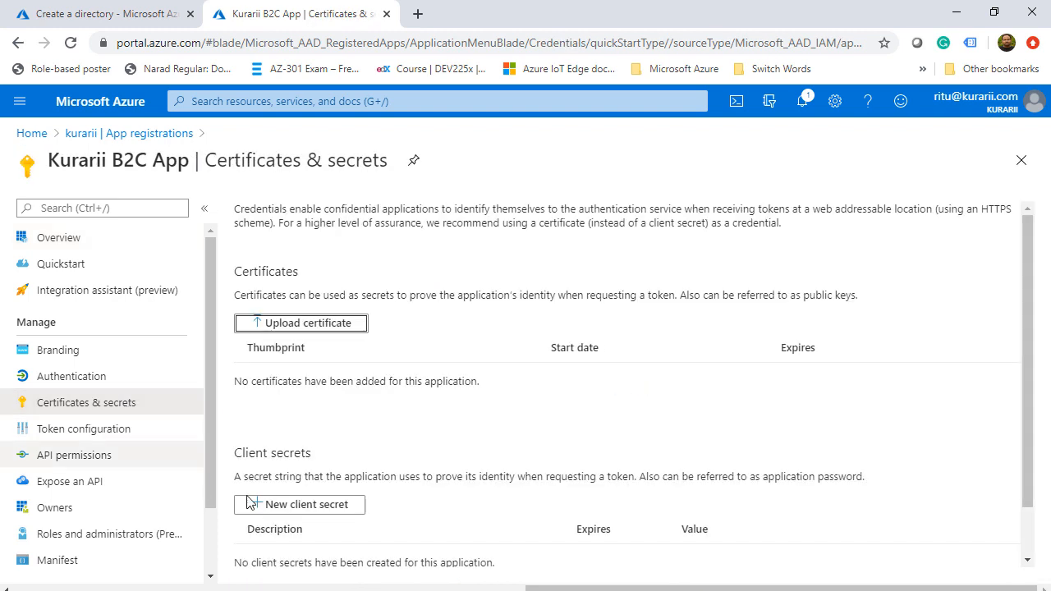
click(303, 504)
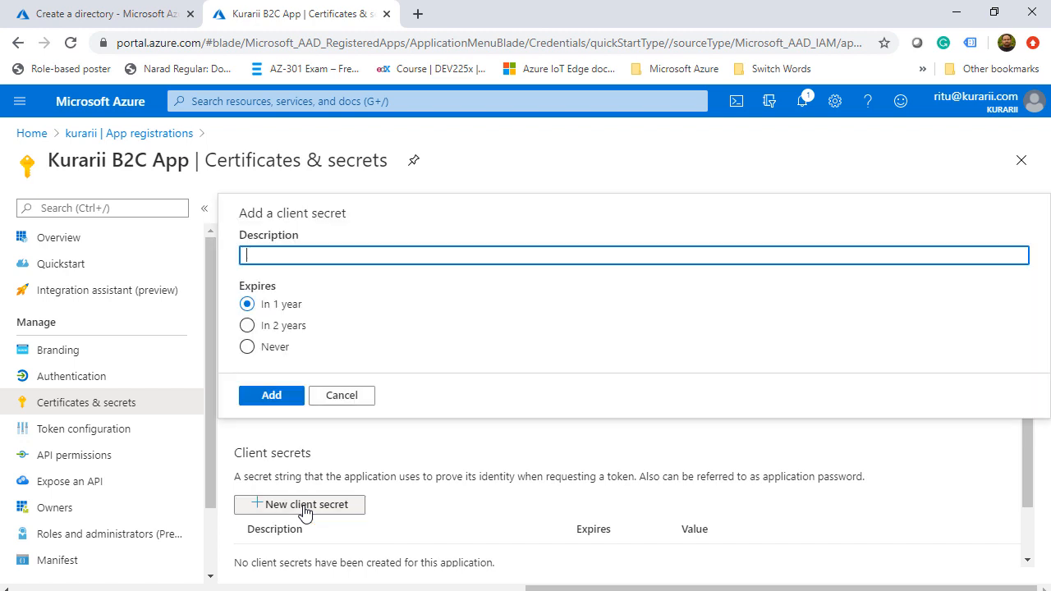
click(283, 257)
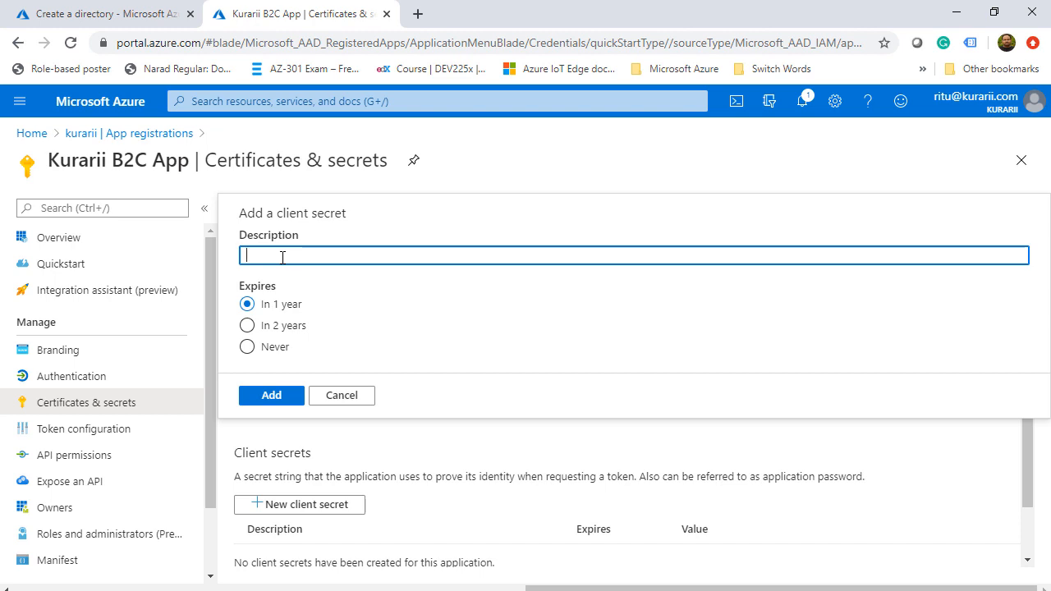
text(Azure AD B)
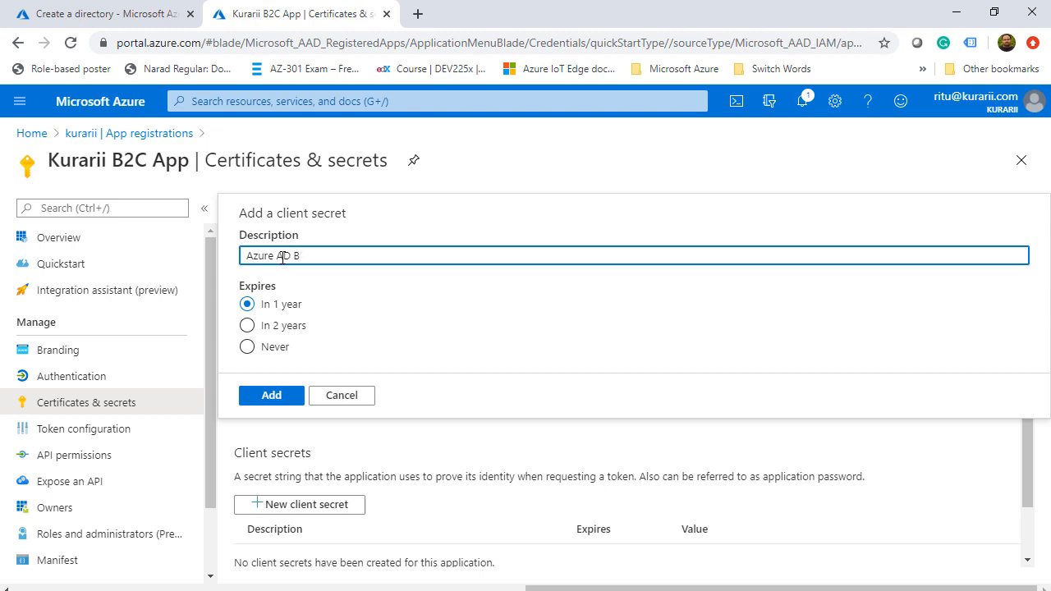
text(2C App)
click(273, 393)
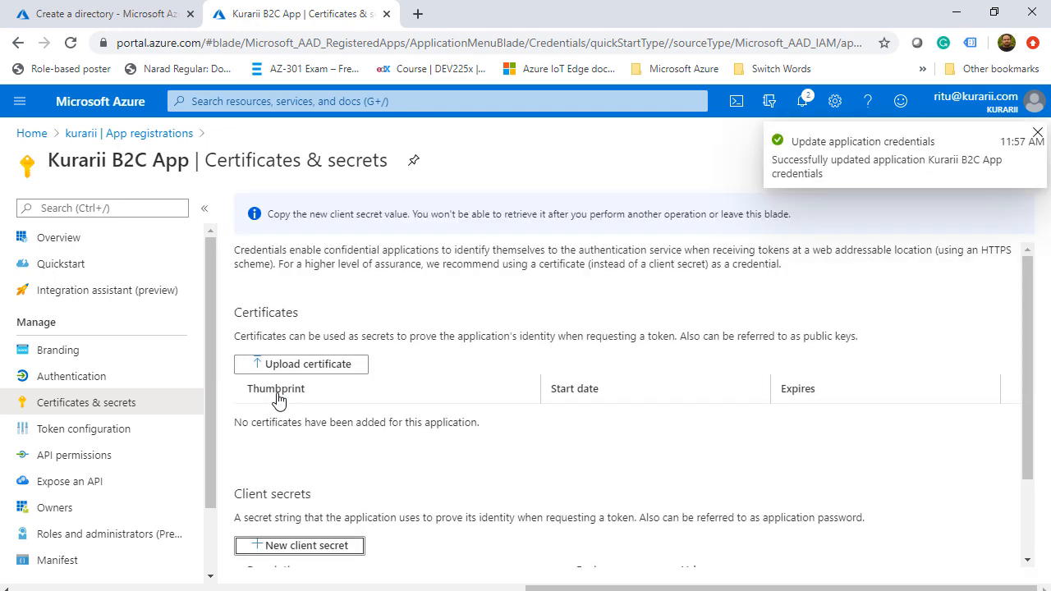
Copy the new client secret's value and paste it in Notepad on a new line labelled "Azure AD App Client Secret -".
drag(1029, 469, 1026, 562)
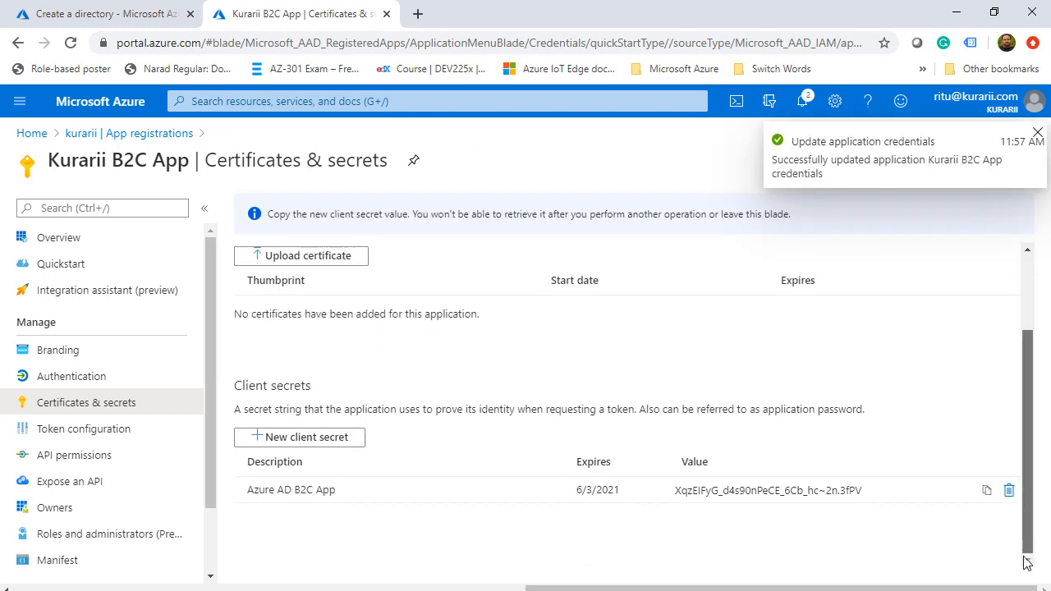
click(988, 493)
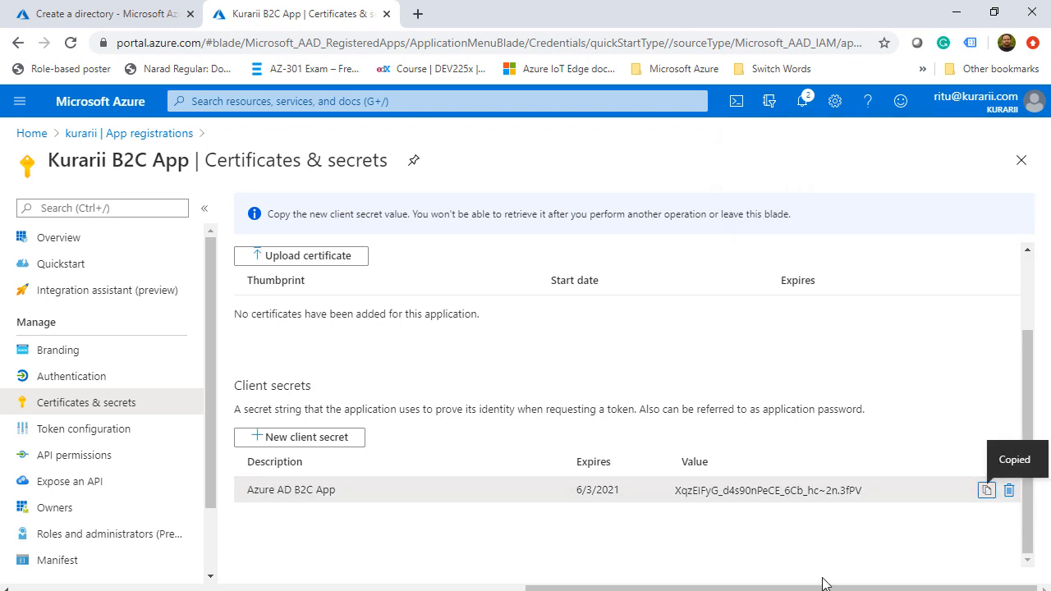
click(739, 590)
click(496, 144)
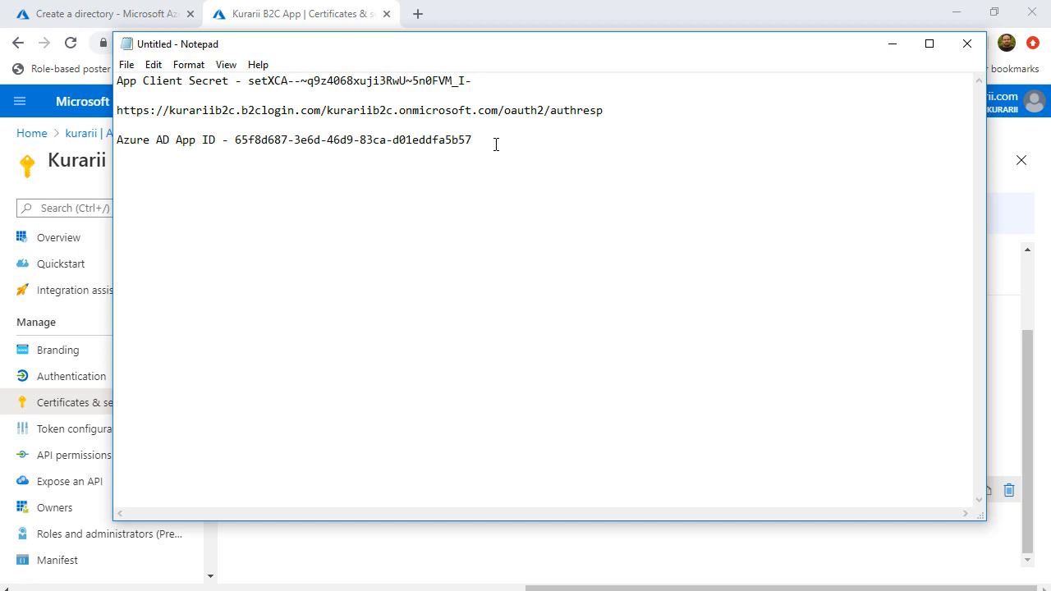
key(Return)
text(Azure AD App Client)
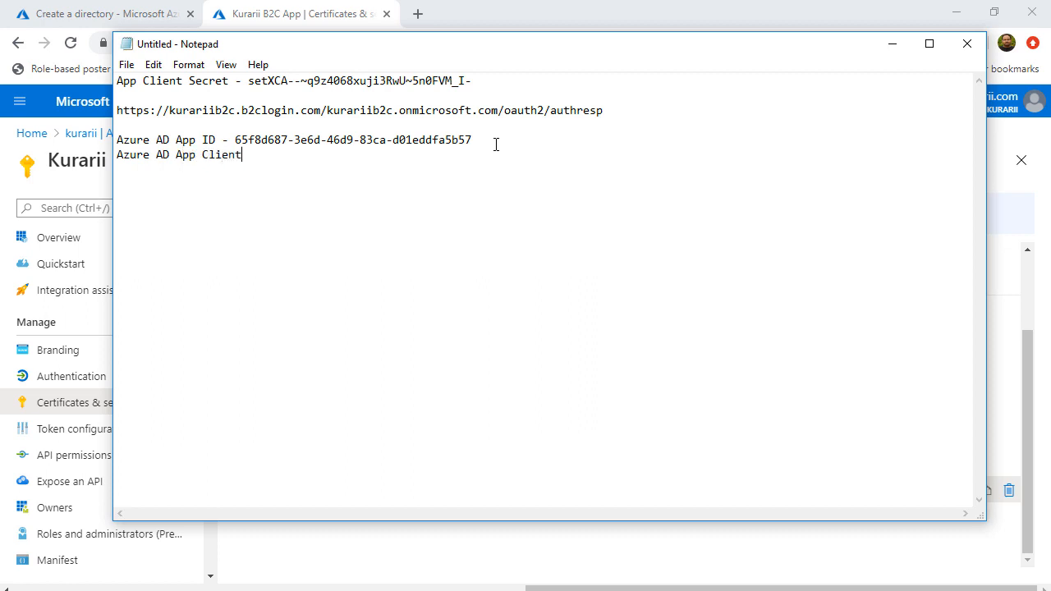
text( Secret -)
key(ctrl+v)
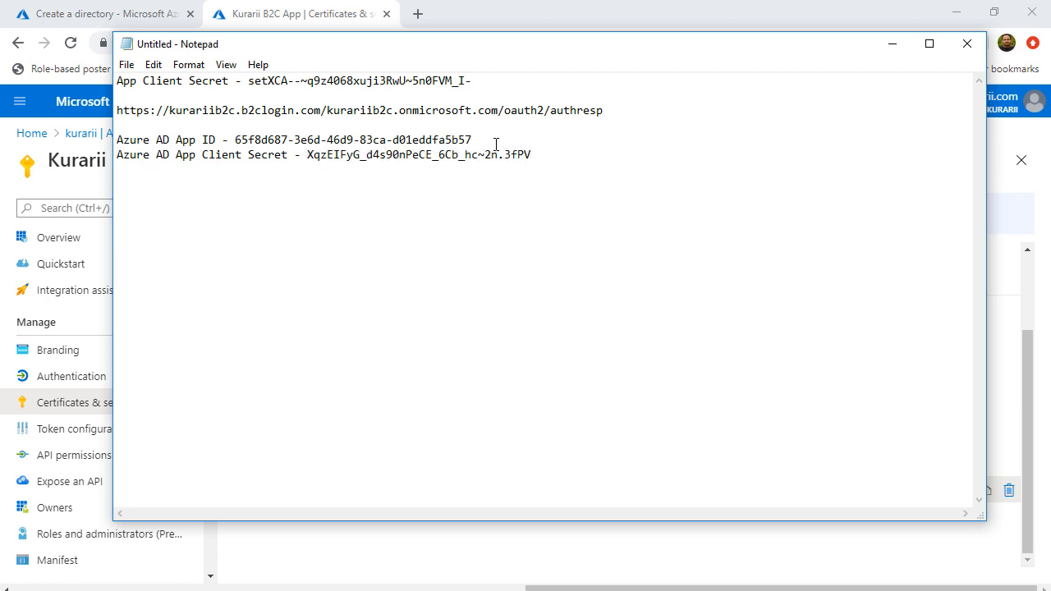
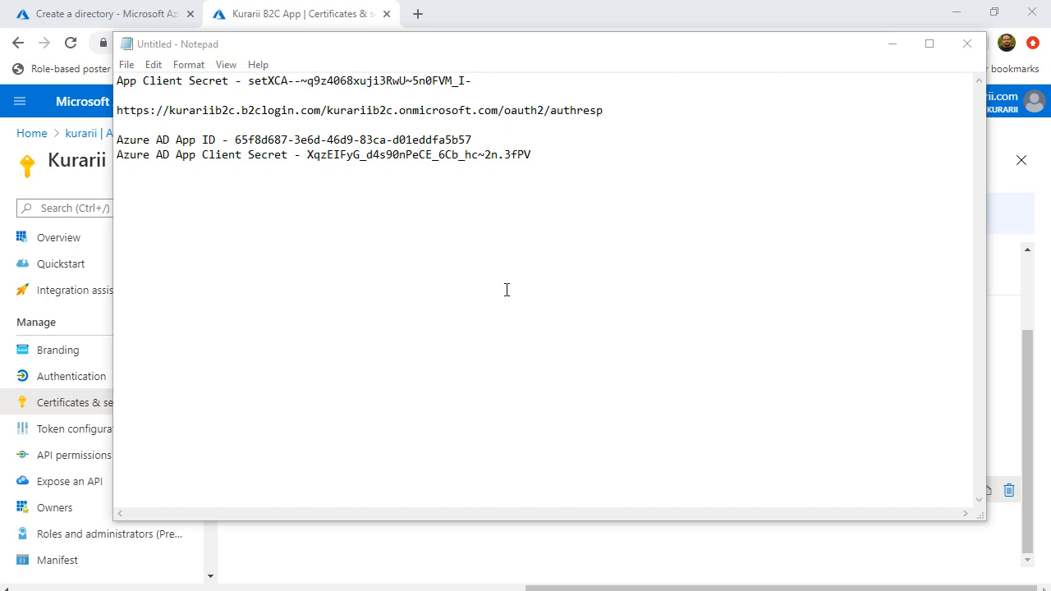
click(892, 44)
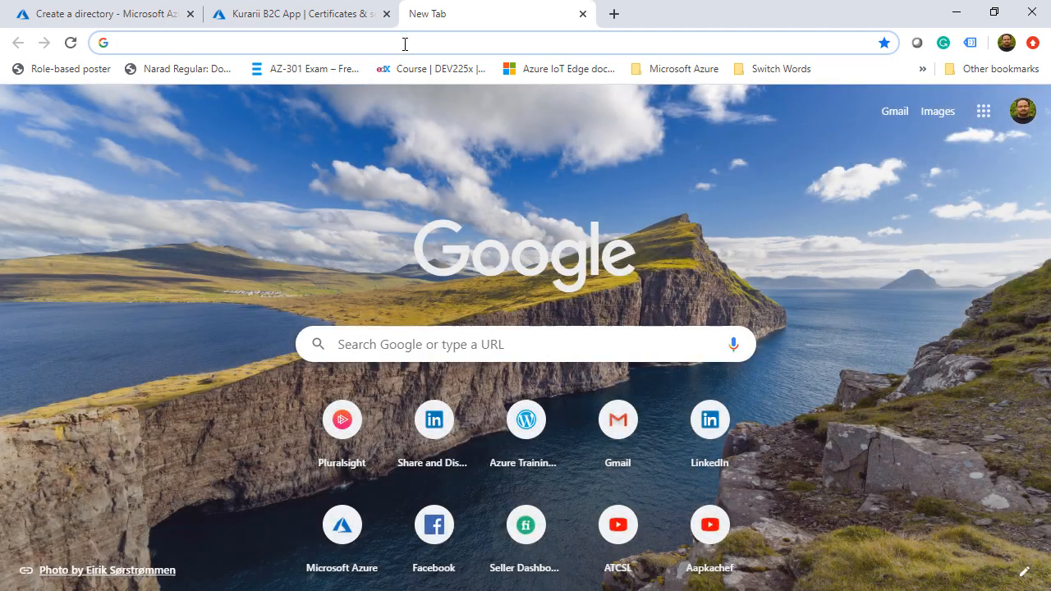
right_click(408, 39)
click(441, 155)
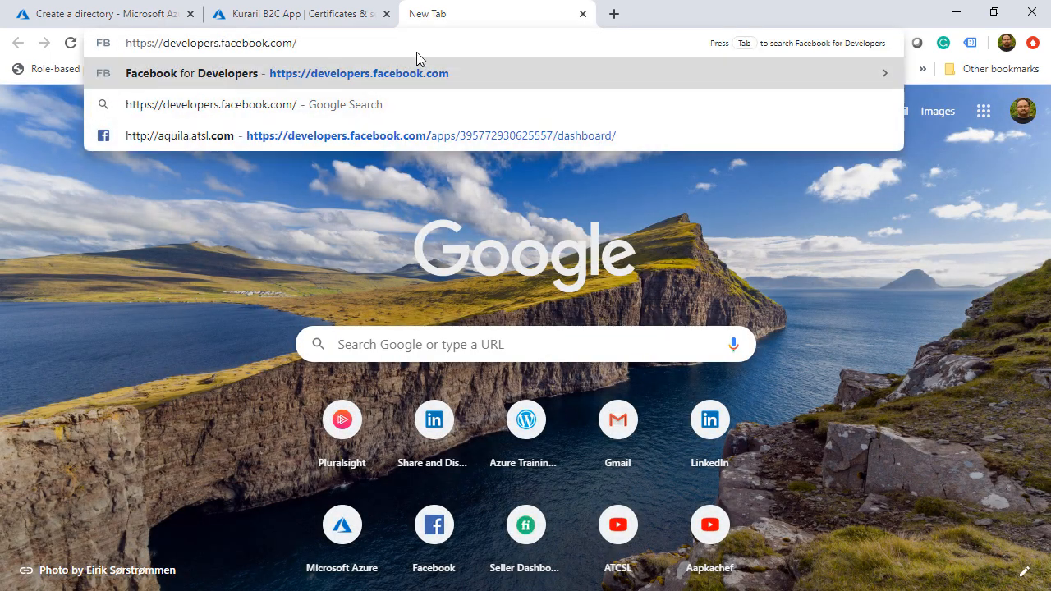
key(Return)
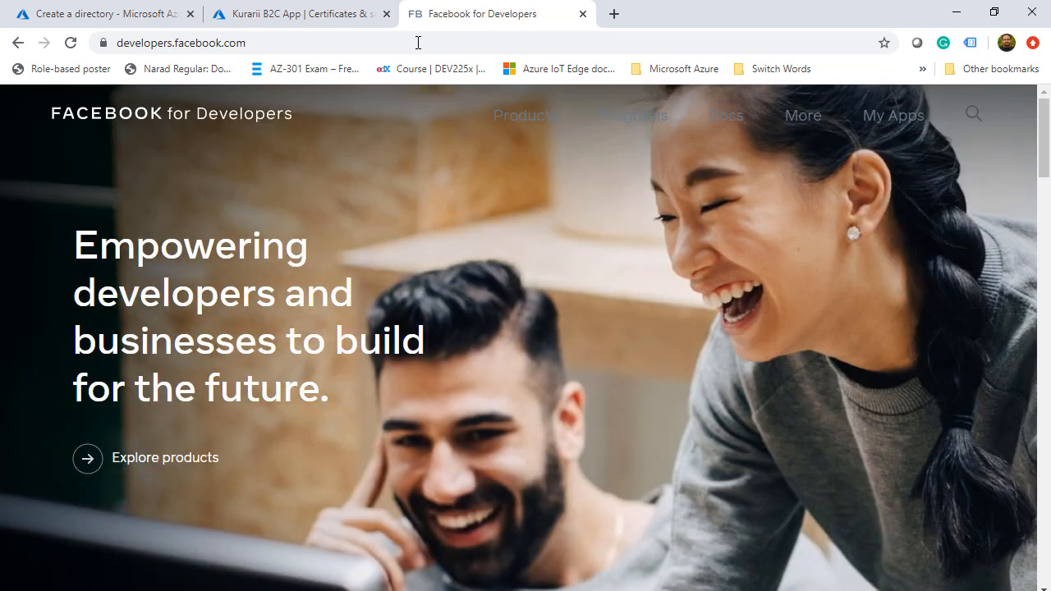
Create a new Facebook app with the display name TestAzureB2C and complete the security check.
drag(1045, 144, 1047, 230)
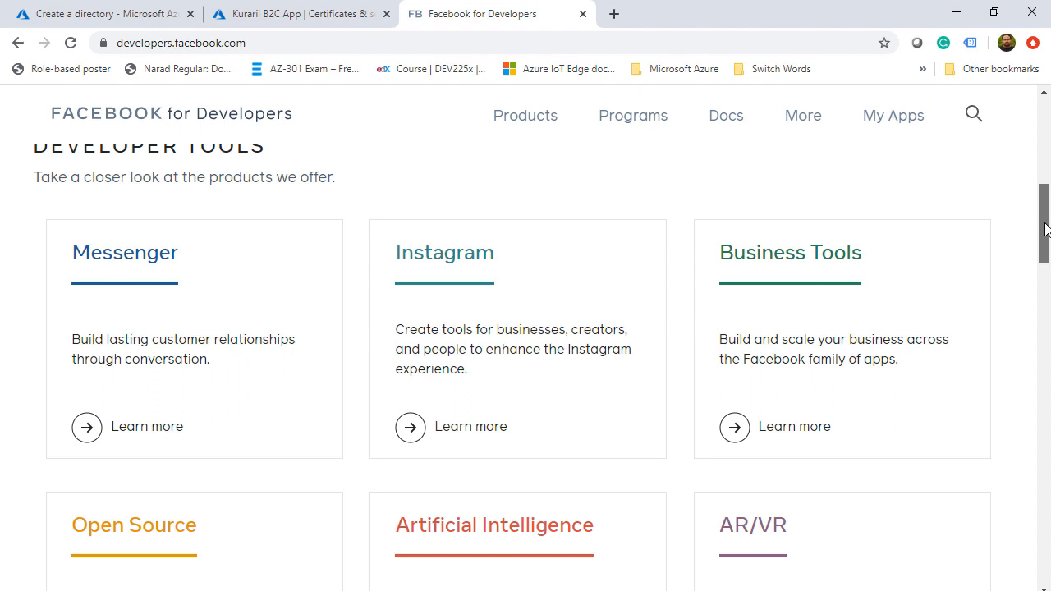
mouse_move(1047, 230)
mouse_down()
mouse_move(1036, 273)
mouse_move(1037, 225)
mouse_up()
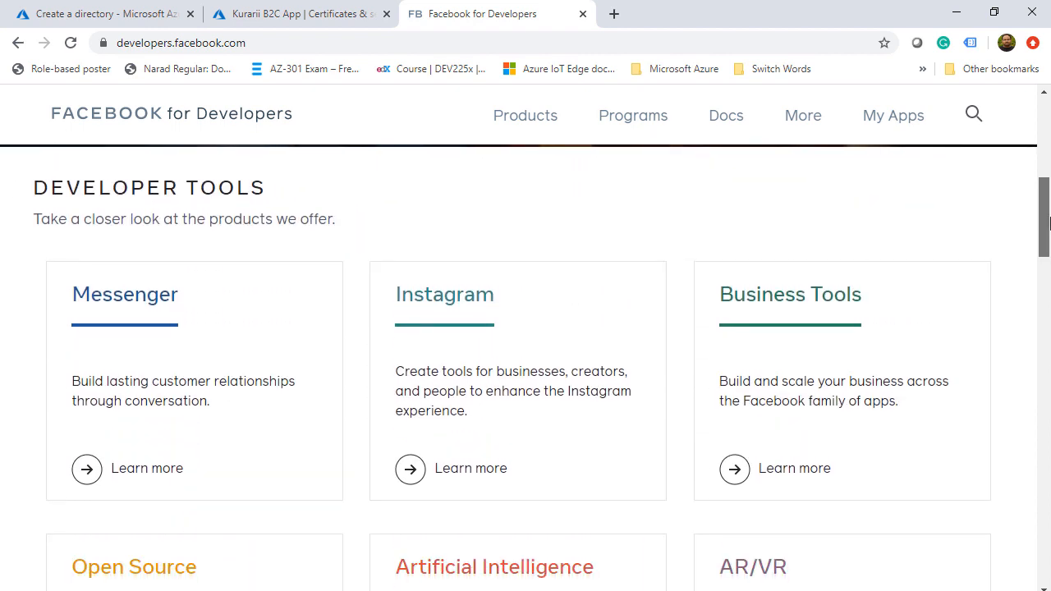
click(914, 115)
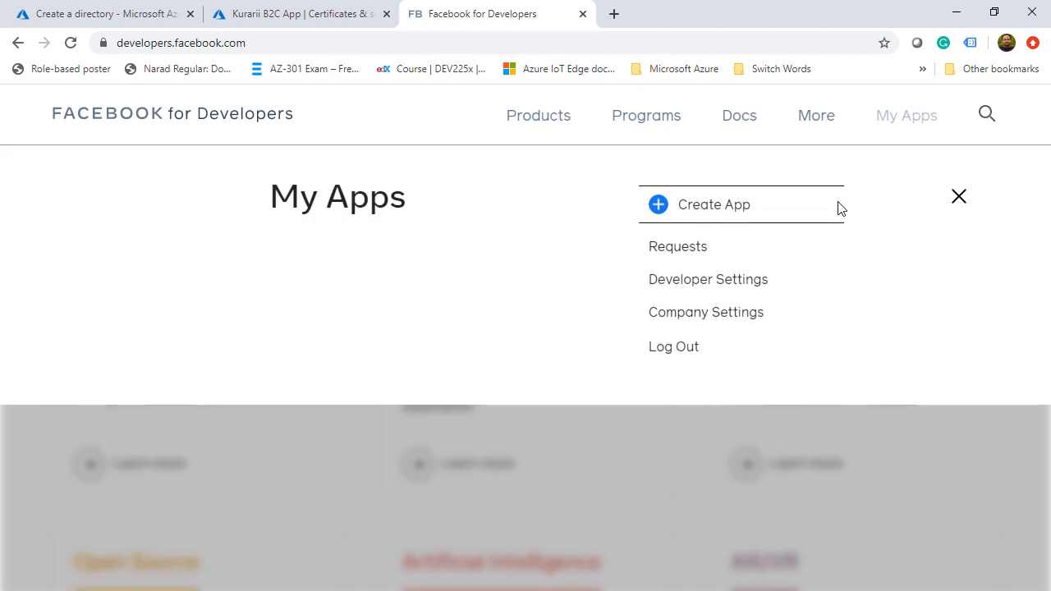
click(741, 208)
text(T)
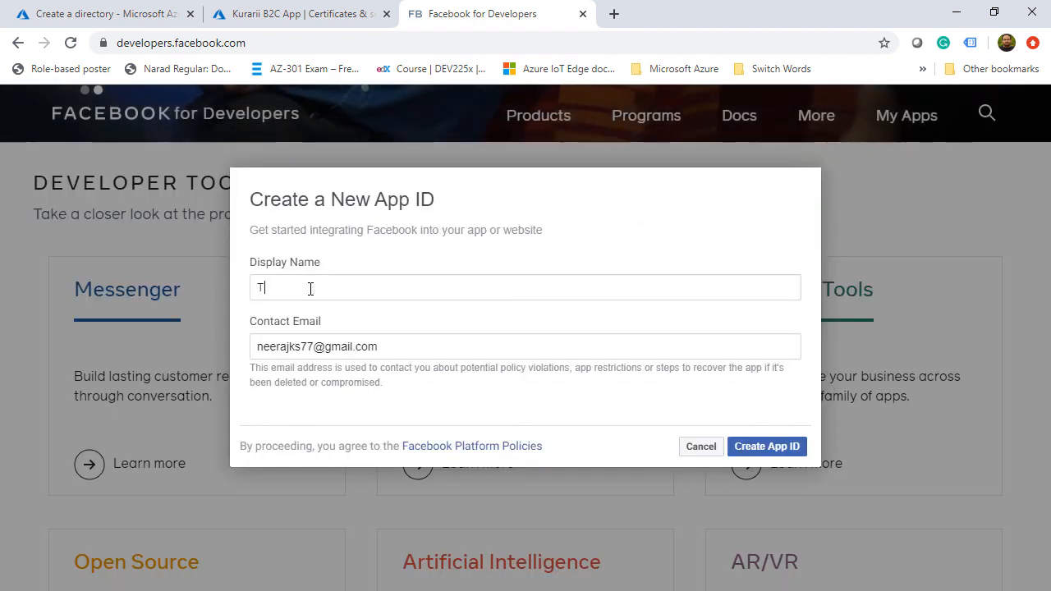
text(estAzu)
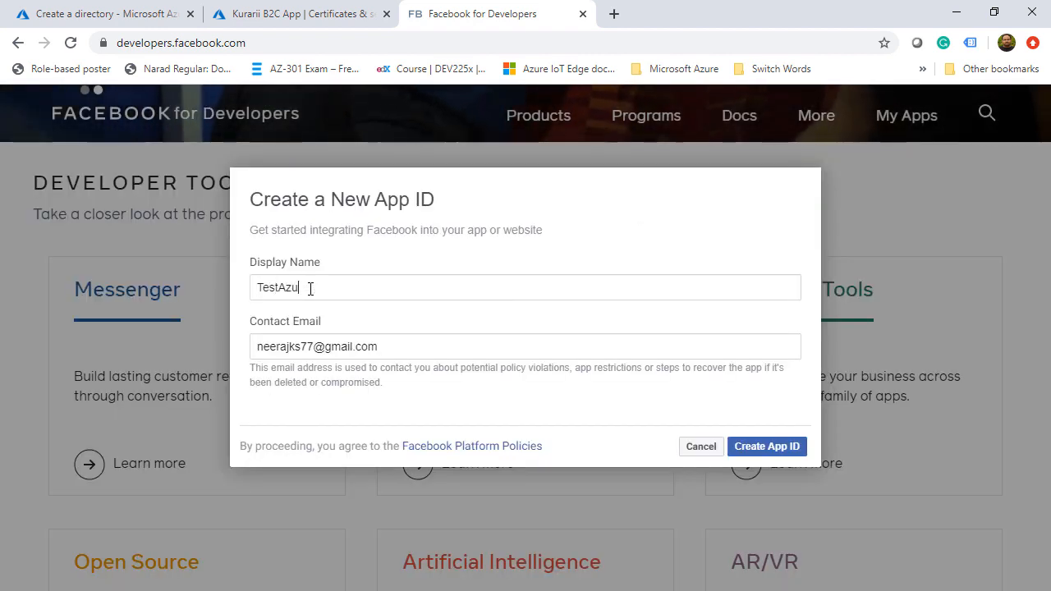
text(reB2C)
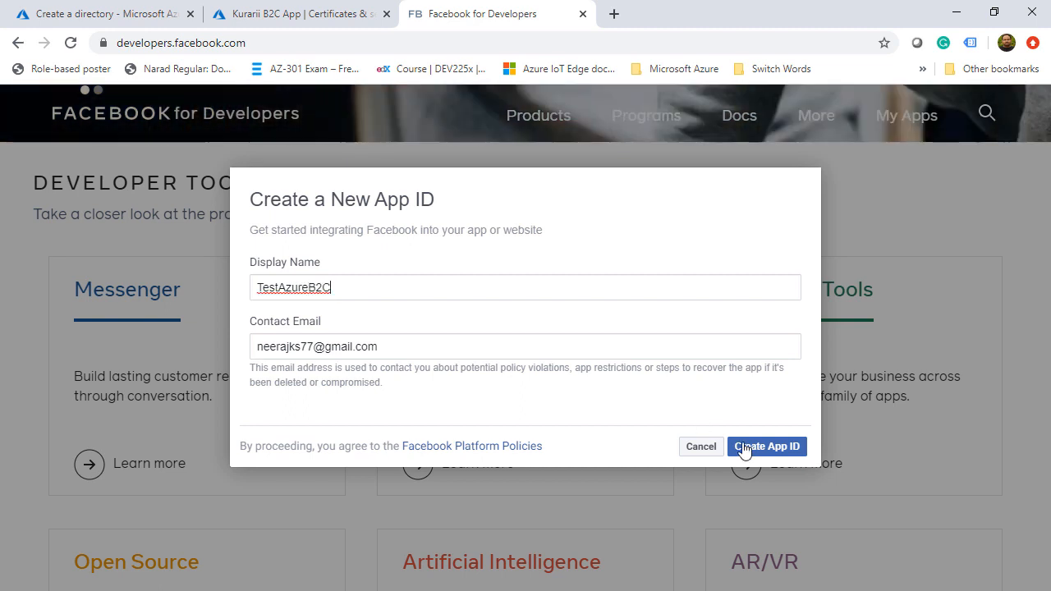
click(772, 450)
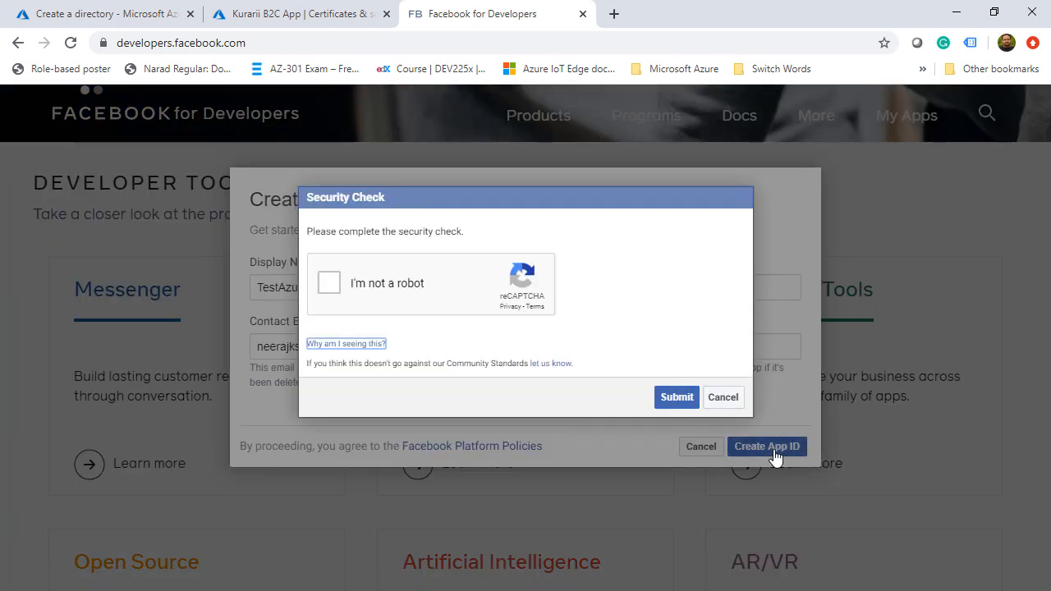
click(330, 284)
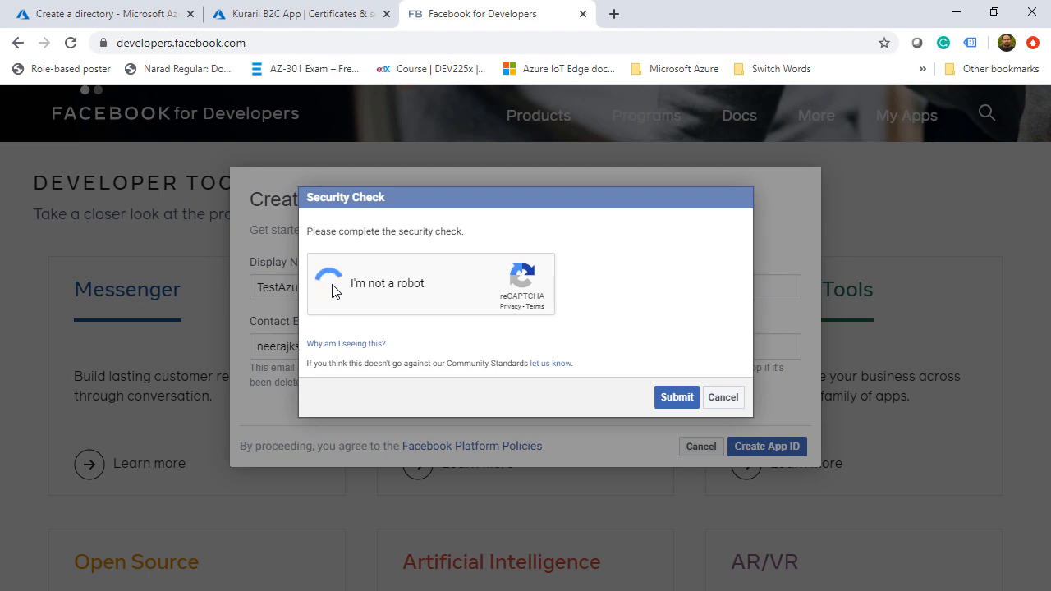
click(677, 397)
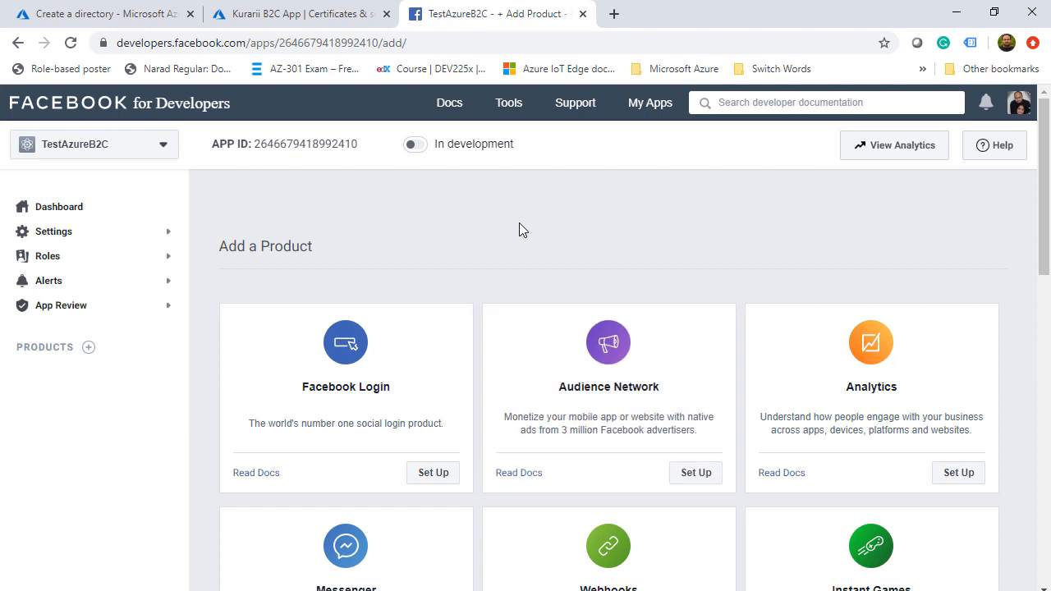
Copy the TestAzureB2C app ID and record it in Notepad under the label "Facebook App ID -".
click(352, 155)
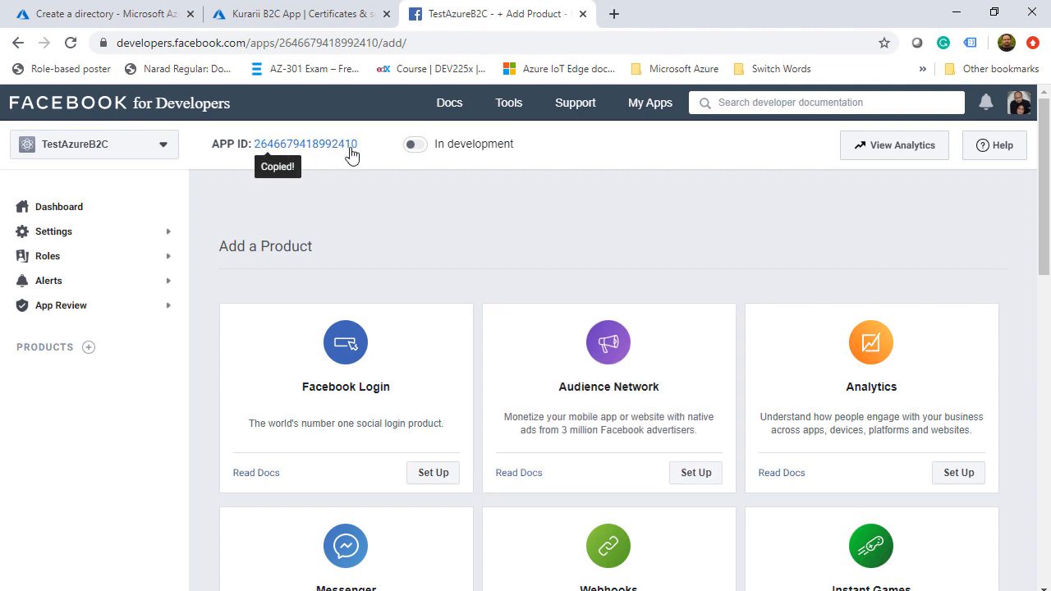
key(alt+Tab)
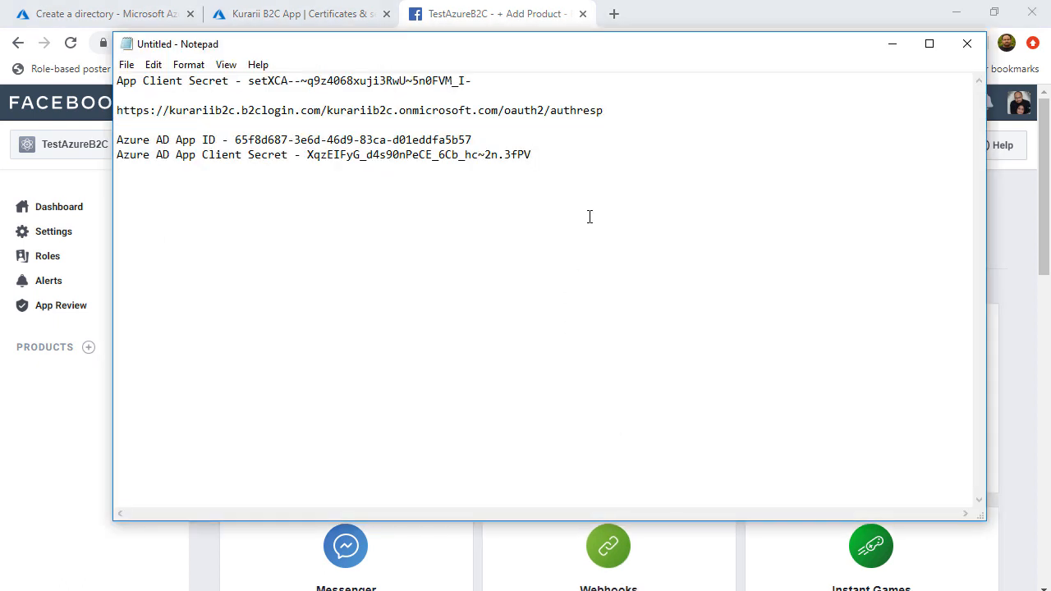
text(Face)
Return to the browser and reveal the App Secret in the app's basic settings by re-entering the account password.
key(alt+Tab)
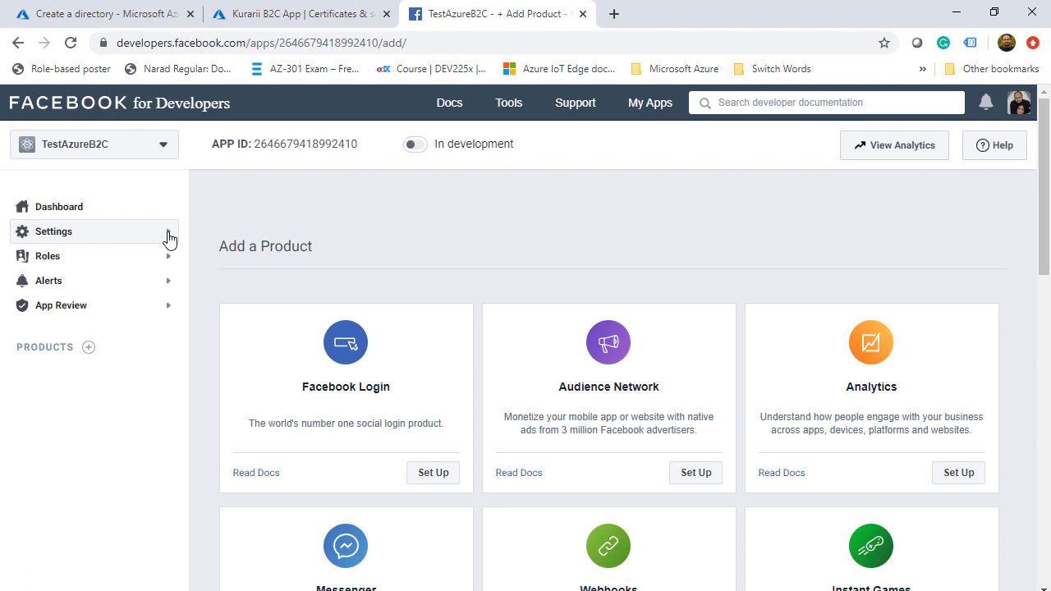
click(168, 236)
click(58, 261)
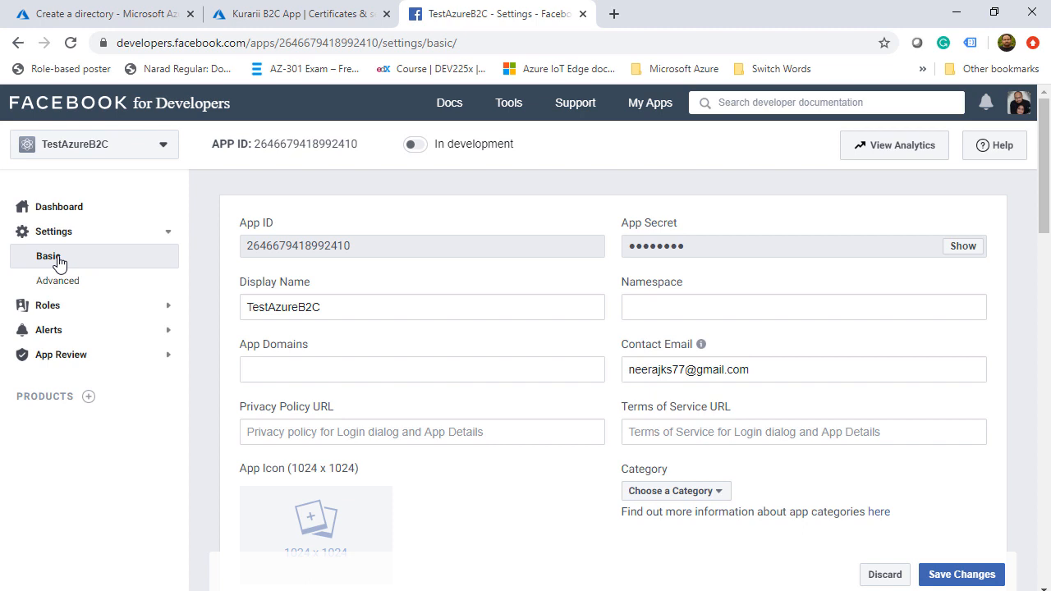
click(964, 249)
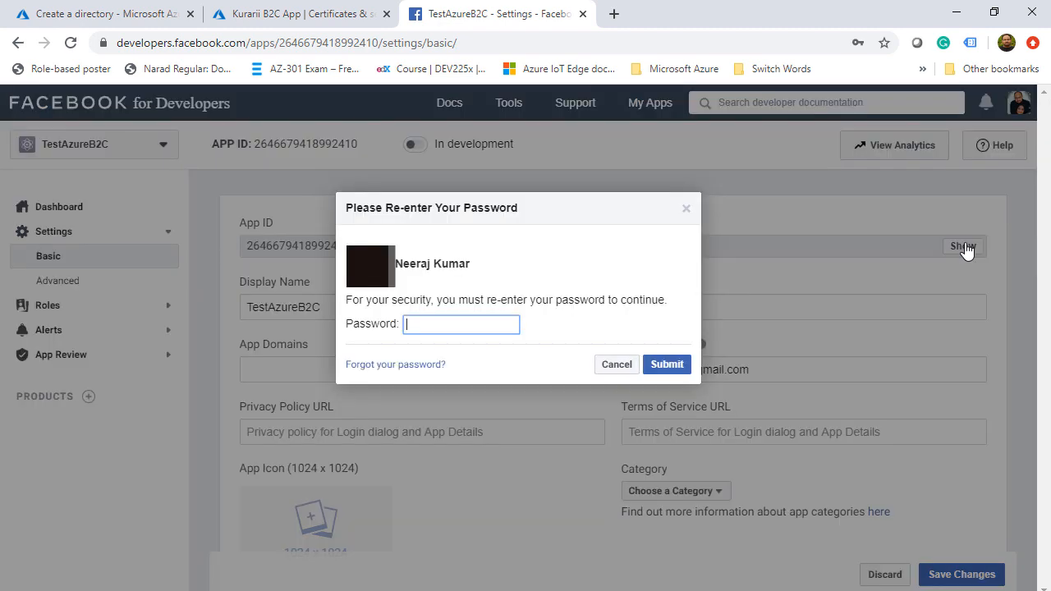
click(526, 326)
click(511, 356)
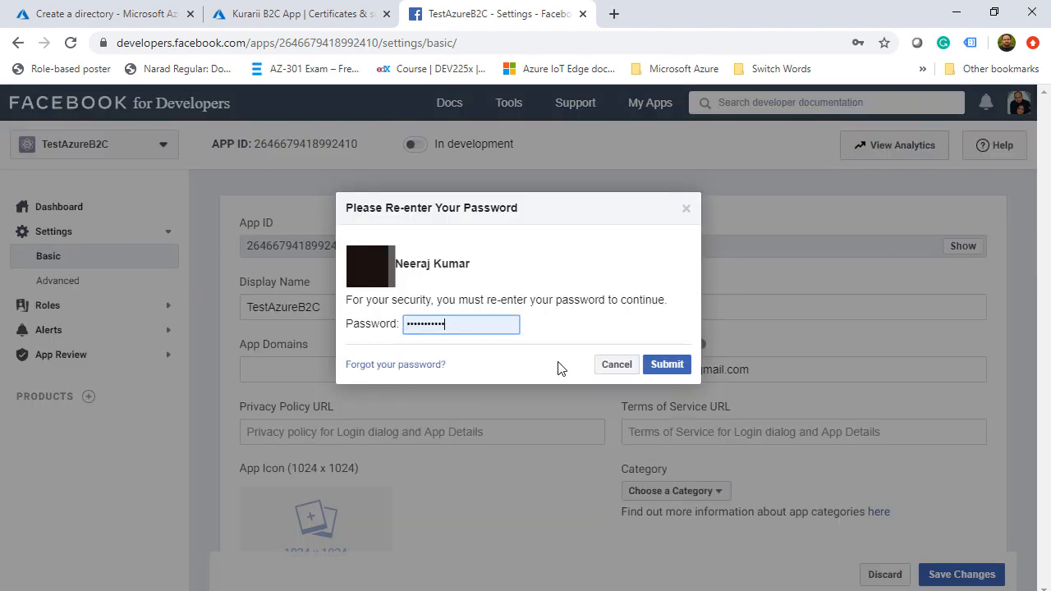
click(663, 371)
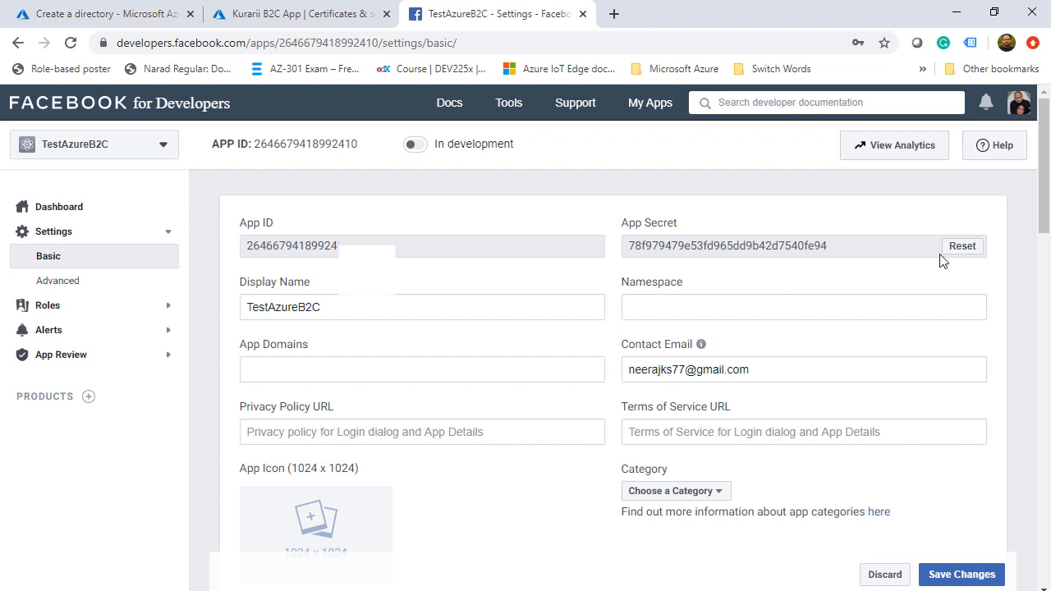
Copy the App Secret and paste it in Notepad on a new line labelled "Facebook Client Secret -".
drag(849, 249, 623, 252)
key(ctrl+c)
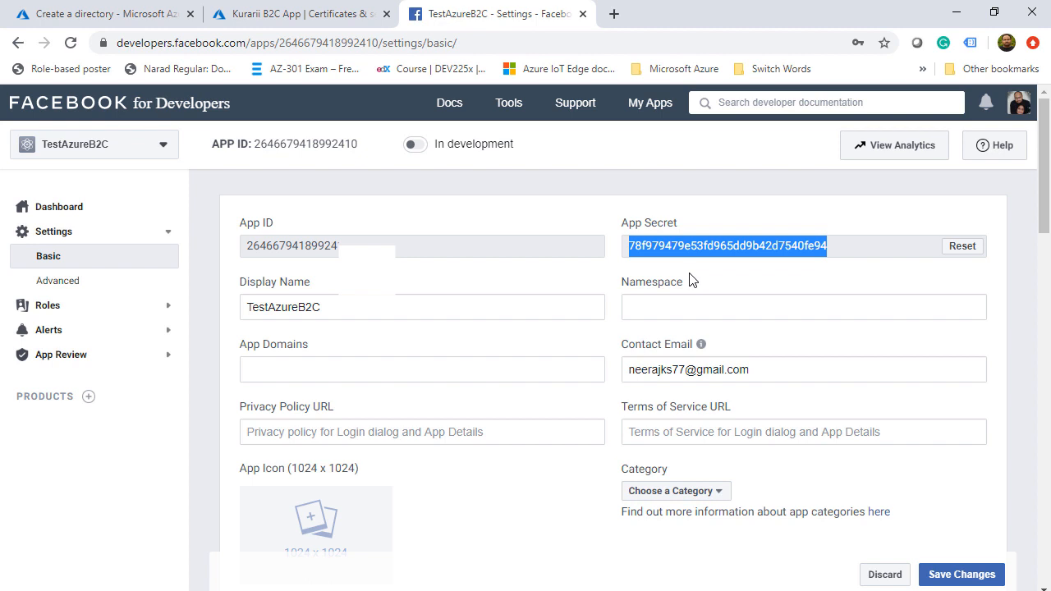
key(alt+Tab)
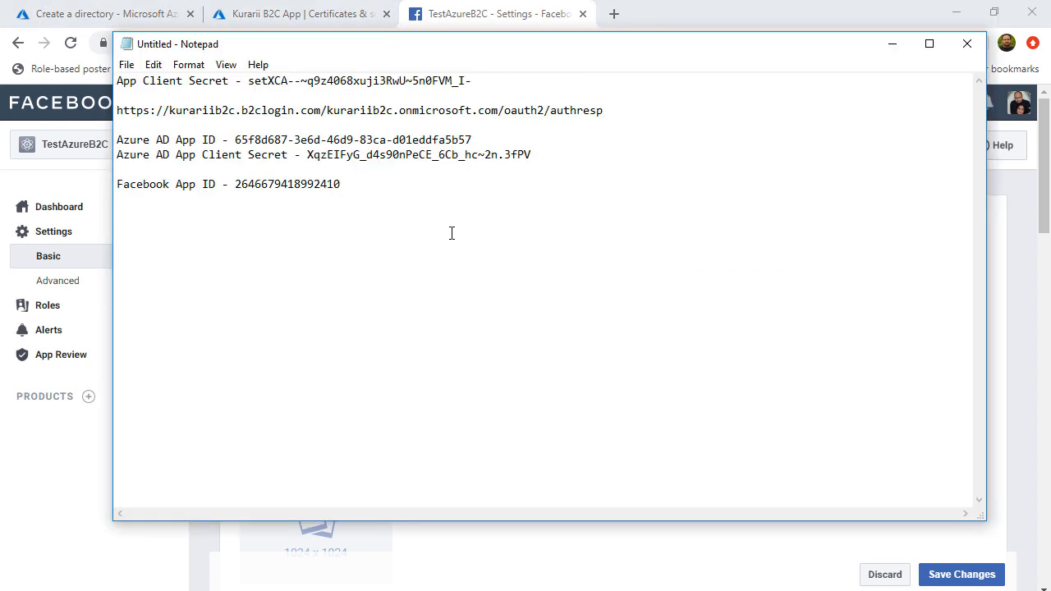
key(Return)
text(Facebook Client Secr)
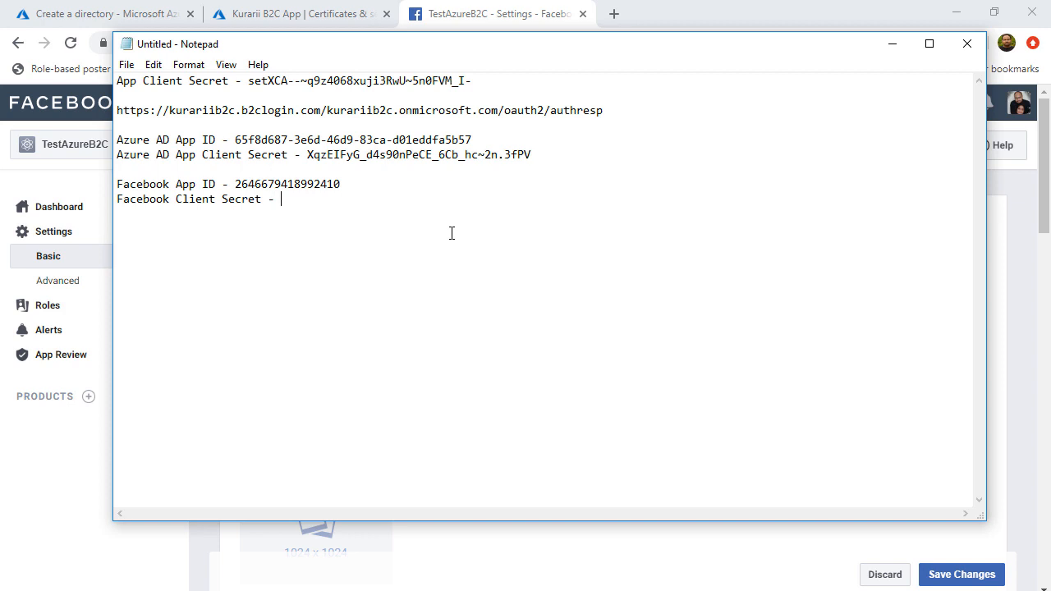
text(et -)
key(ctrl+v)
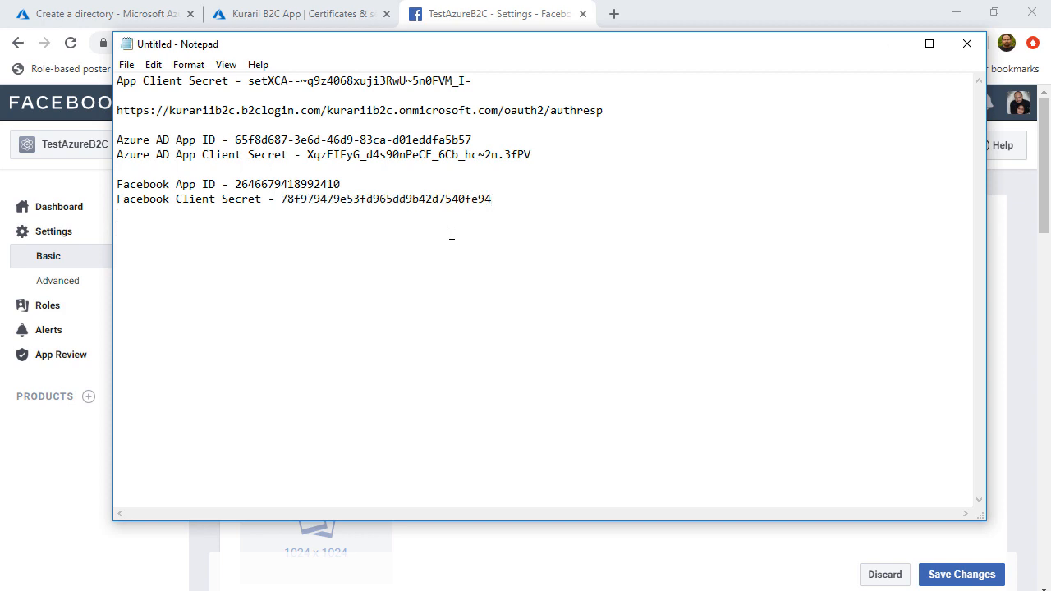
Return to the browser and set the TestAzureB2C app category to Business and Pages.
click(892, 45)
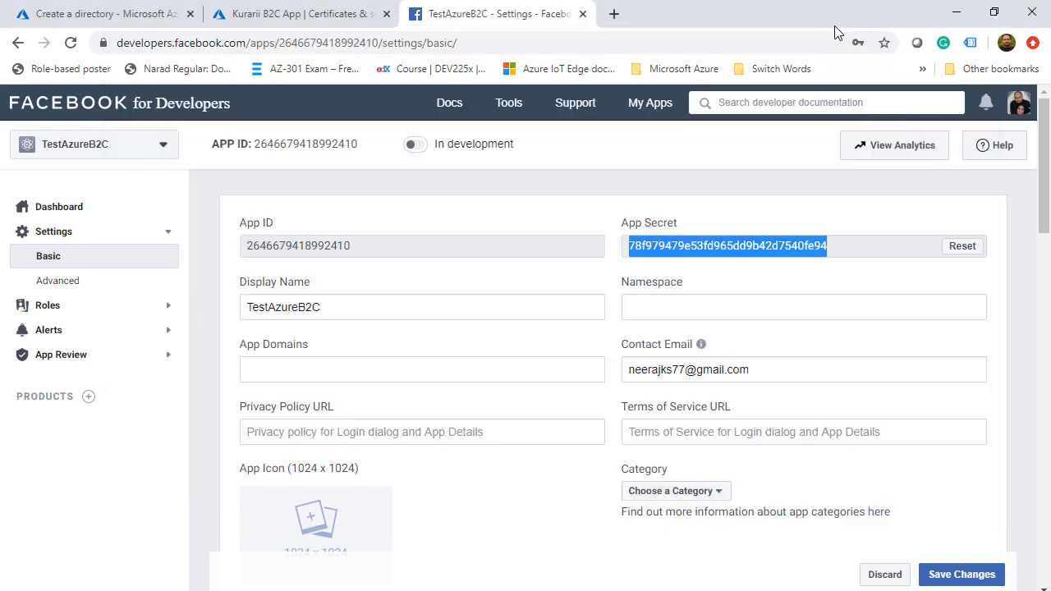
click(720, 492)
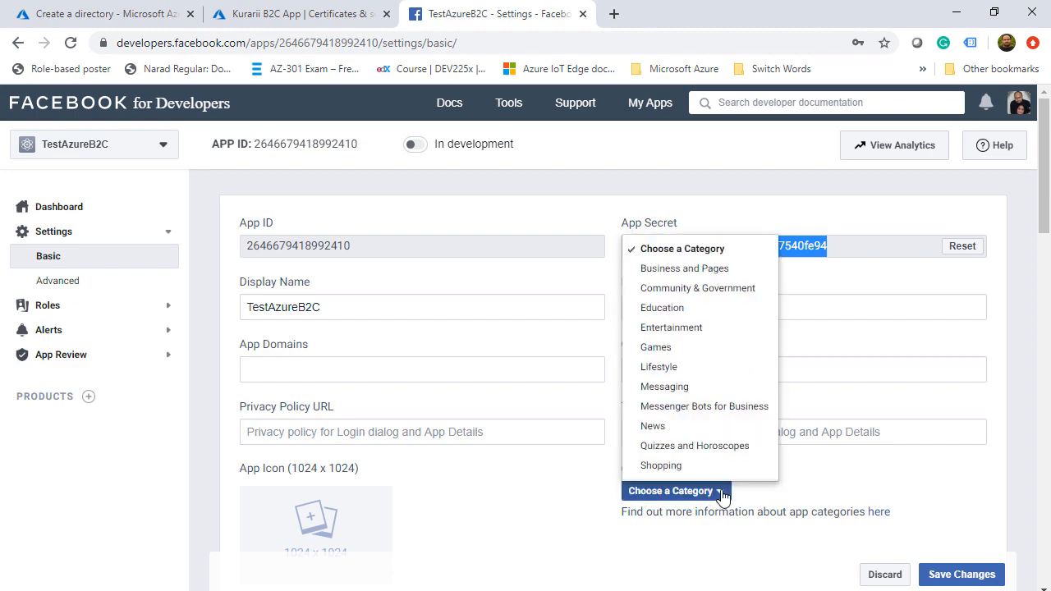
click(694, 270)
Add a Website platform to the TestAzureB2C app's basic settings.
drag(1044, 201, 1045, 320)
scroll(731, 567, down, 10)
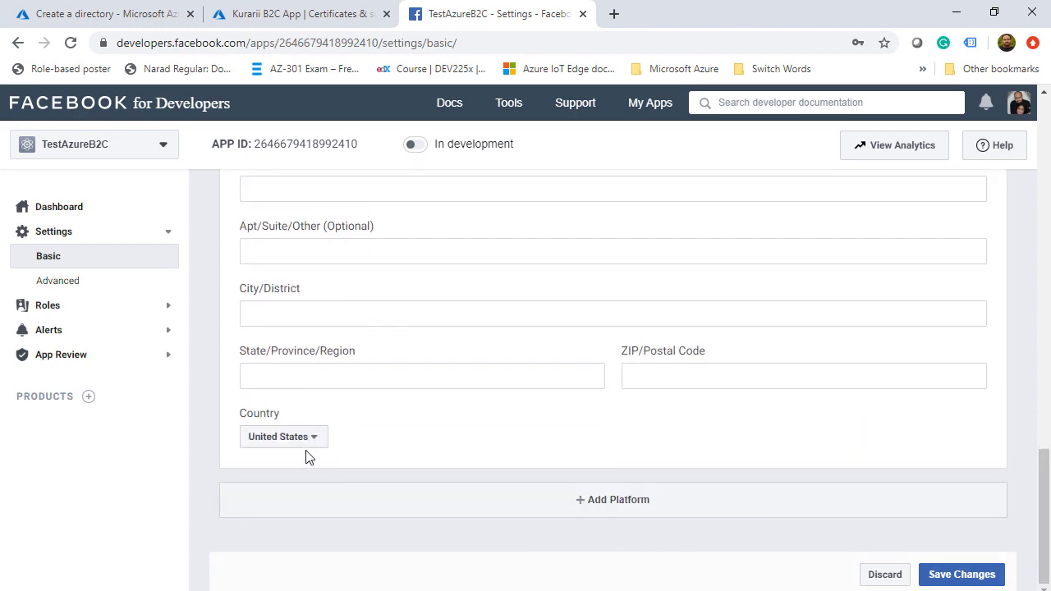
click(615, 508)
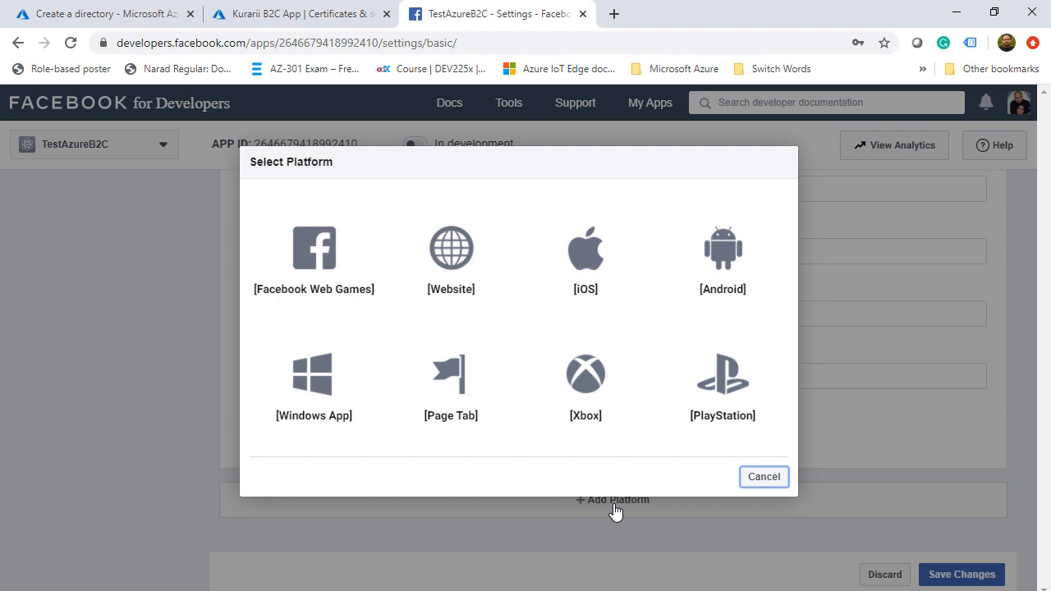
click(452, 246)
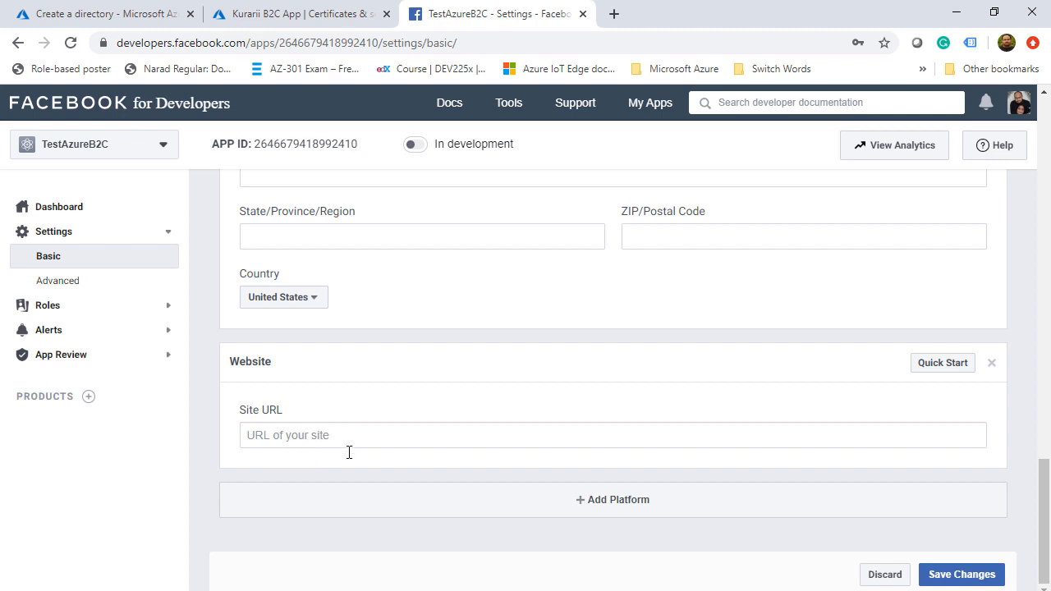
key(alt+Tab)
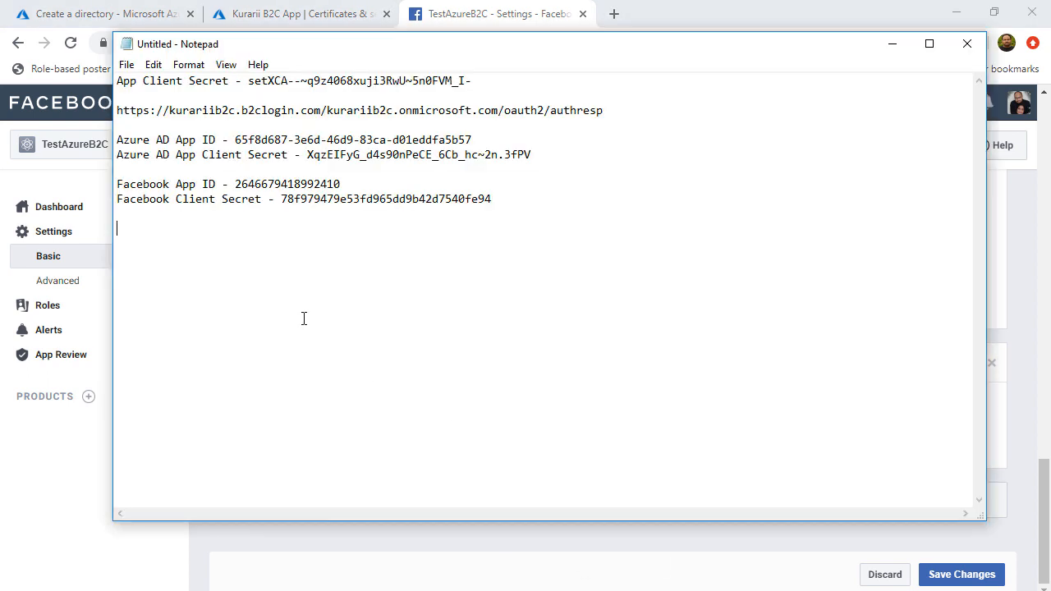
drag(117, 110, 322, 110)
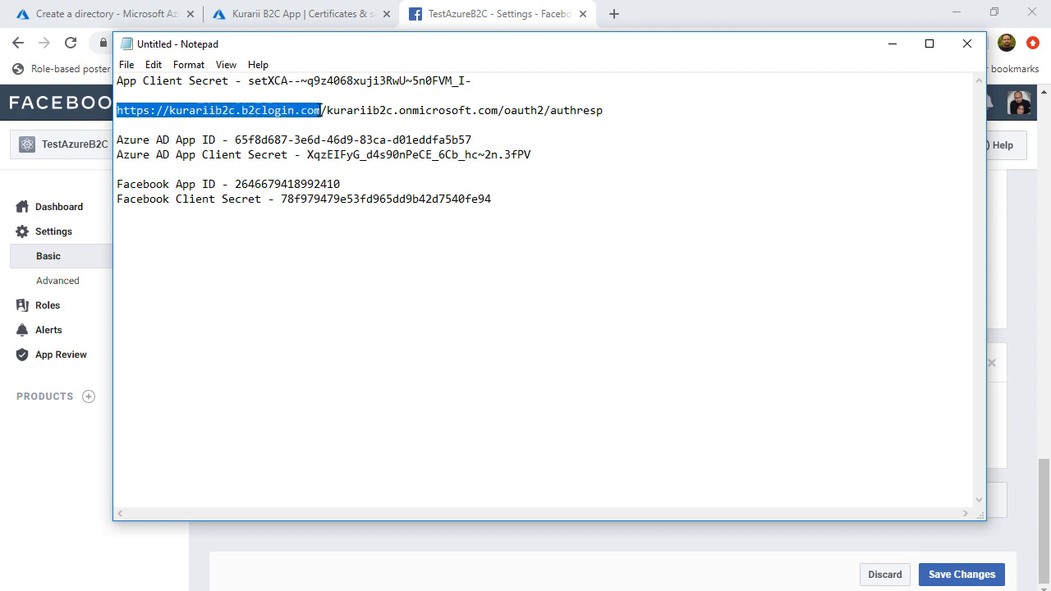
right_click(319, 110)
click(384, 164)
click(674, 18)
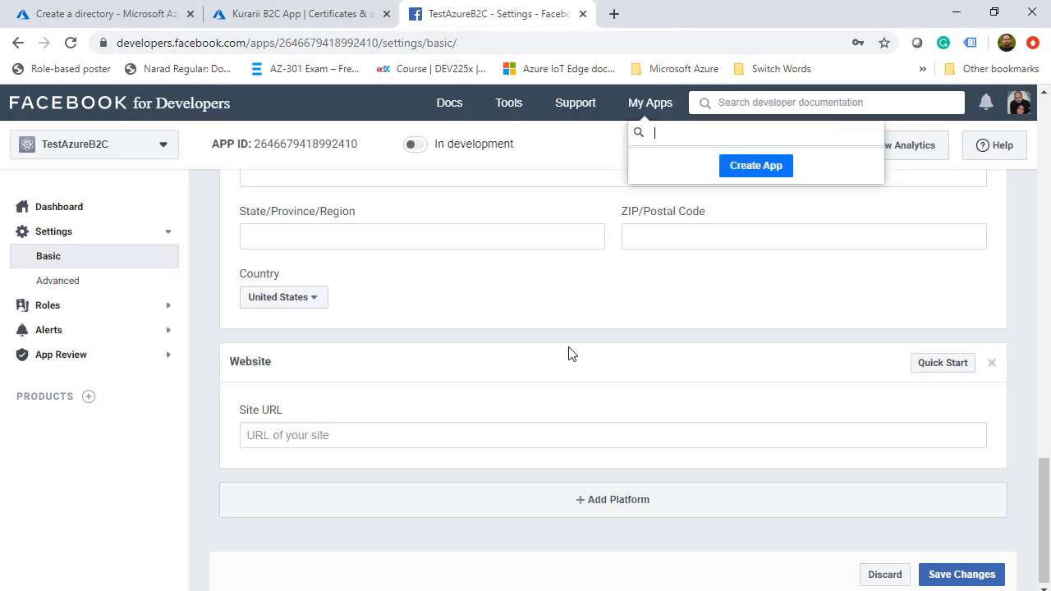
click(363, 431)
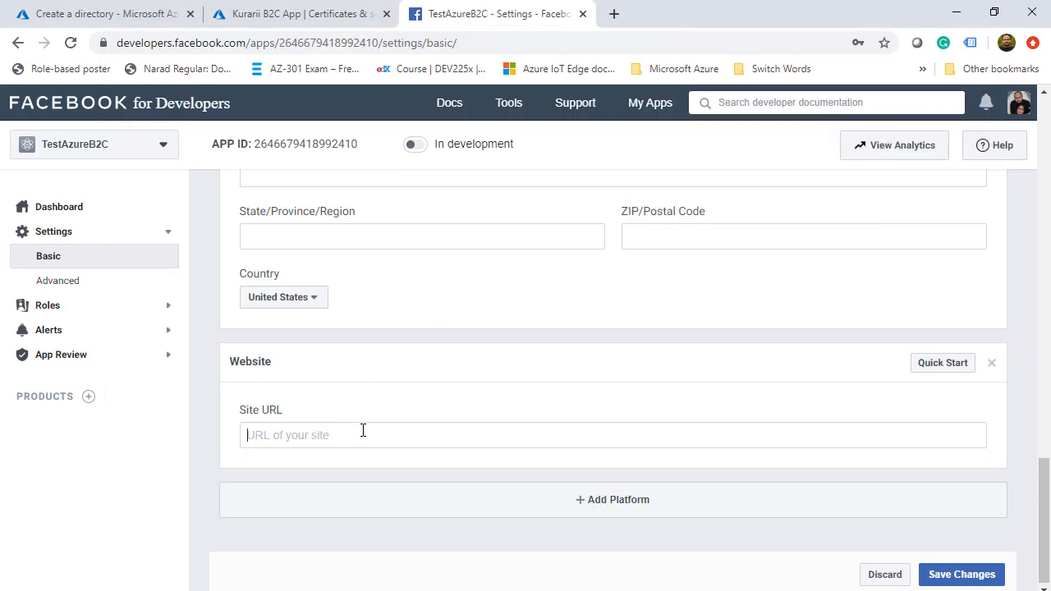
right_click(362, 432)
click(399, 299)
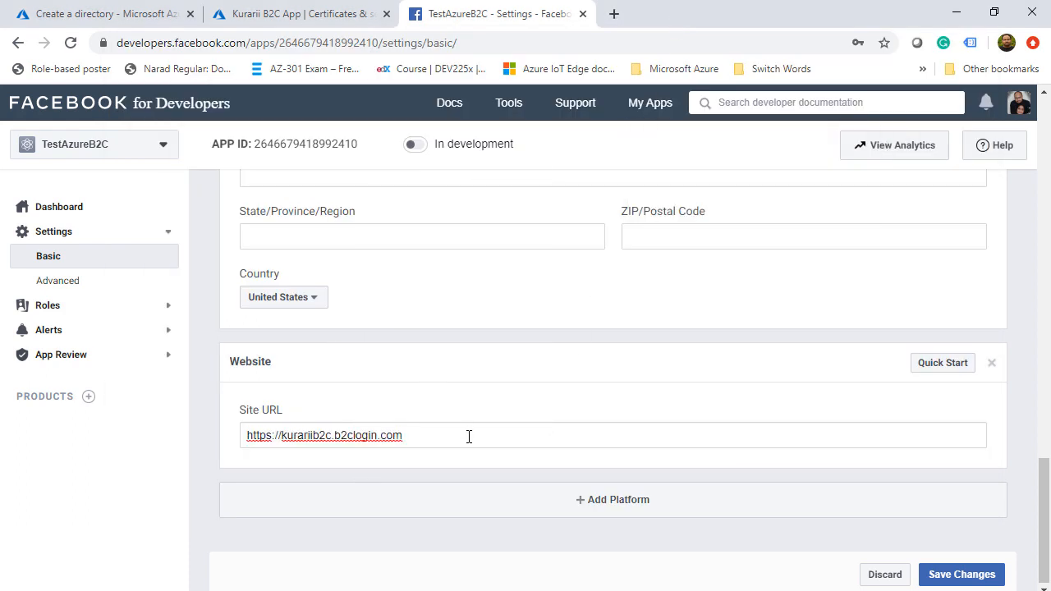
click(936, 575)
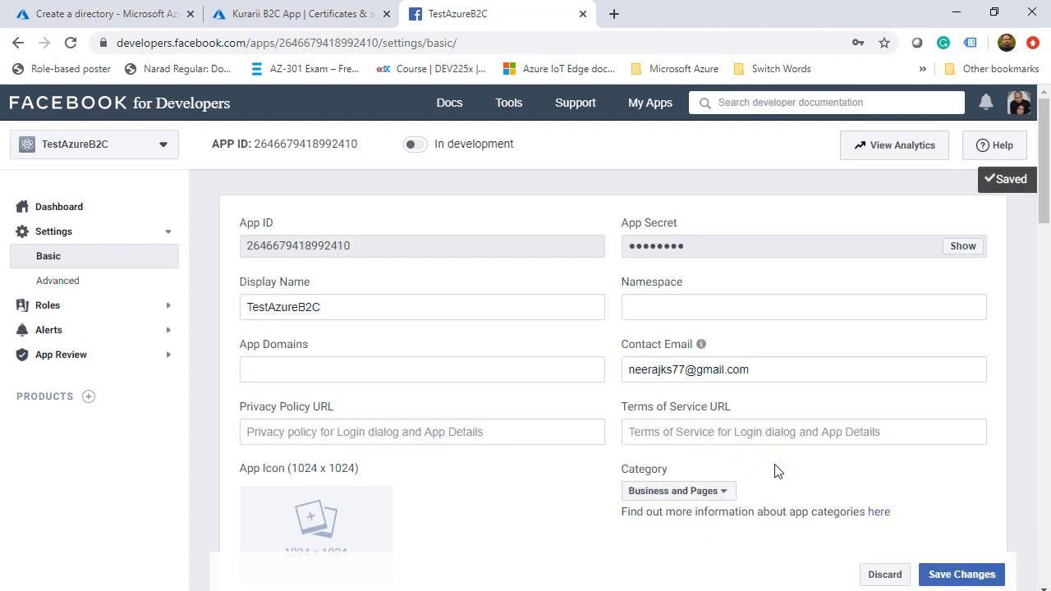
Add the Facebook Login product to the TestAzureB2C app and open its settings.
click(90, 399)
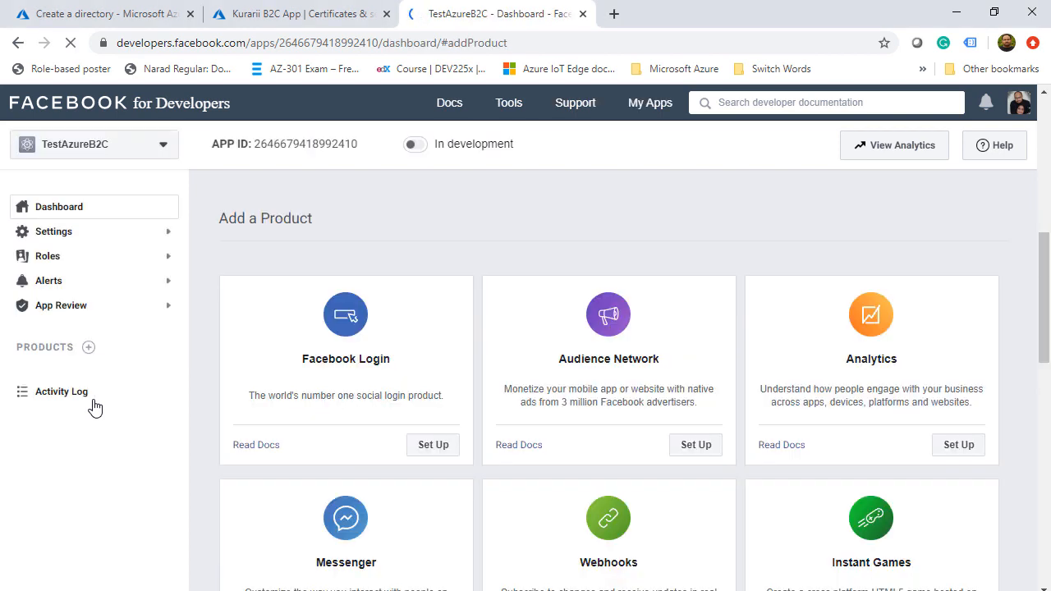
click(435, 447)
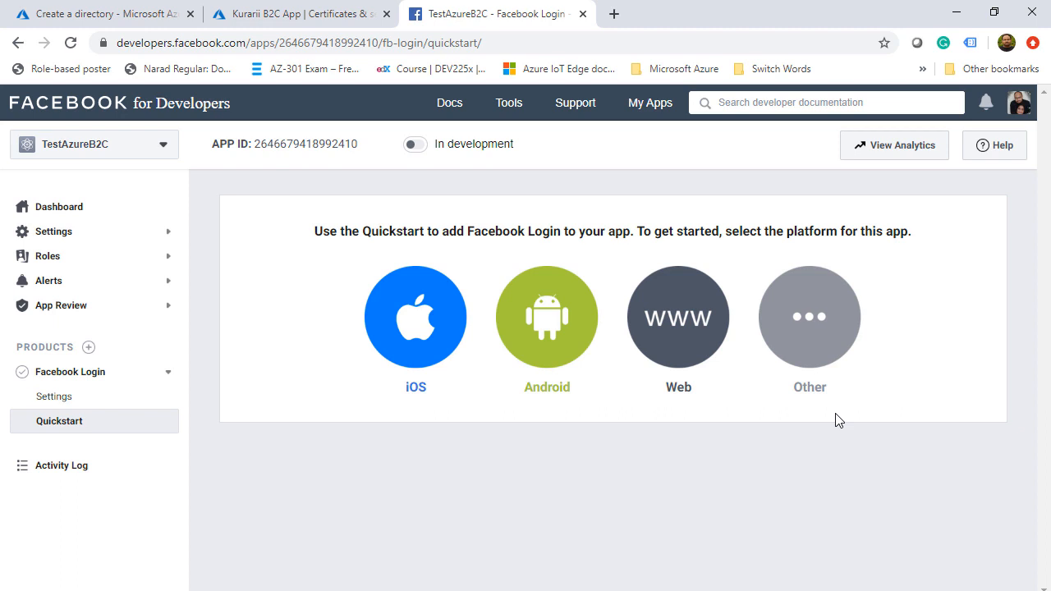
click(64, 399)
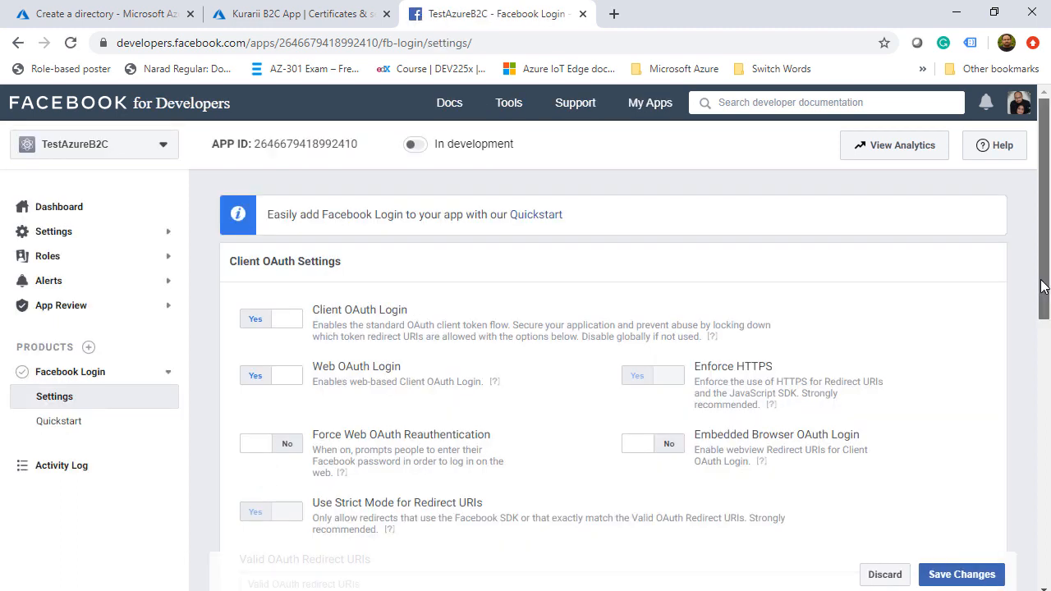
drag(1043, 285, 1043, 360)
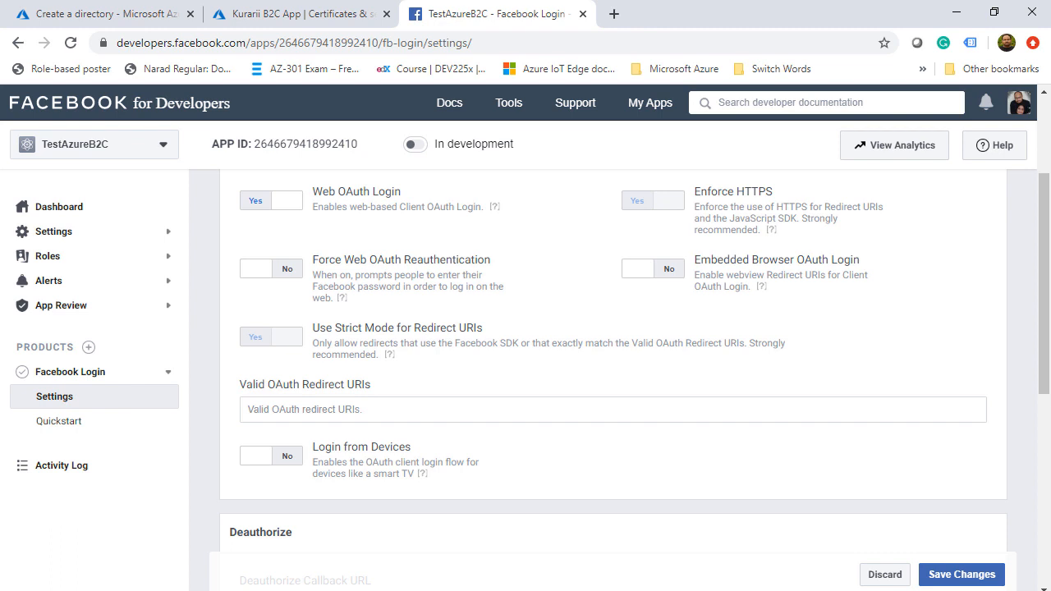
click(683, 588)
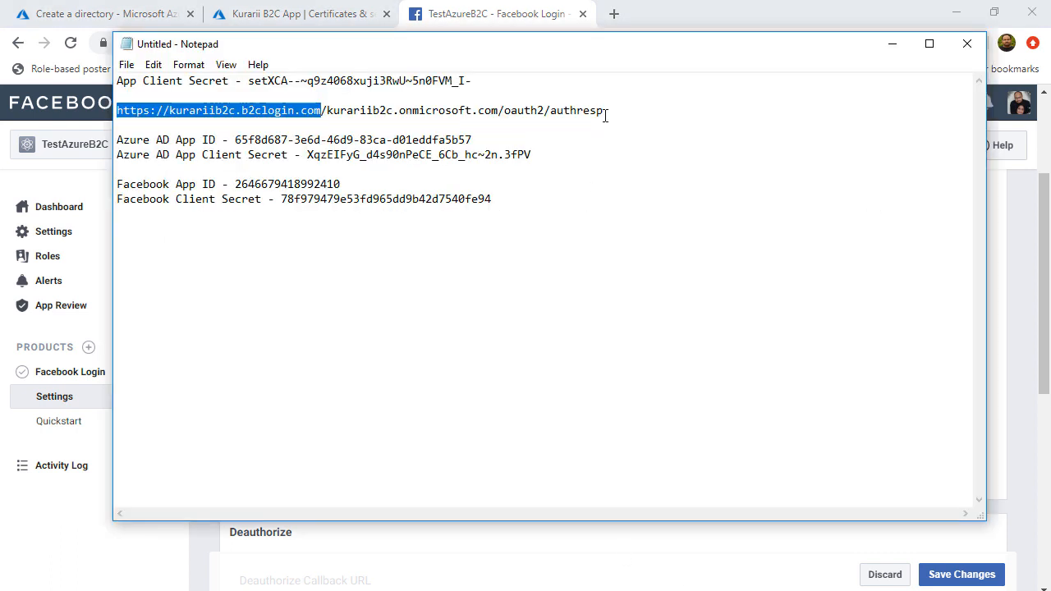
drag(605, 112, 121, 115)
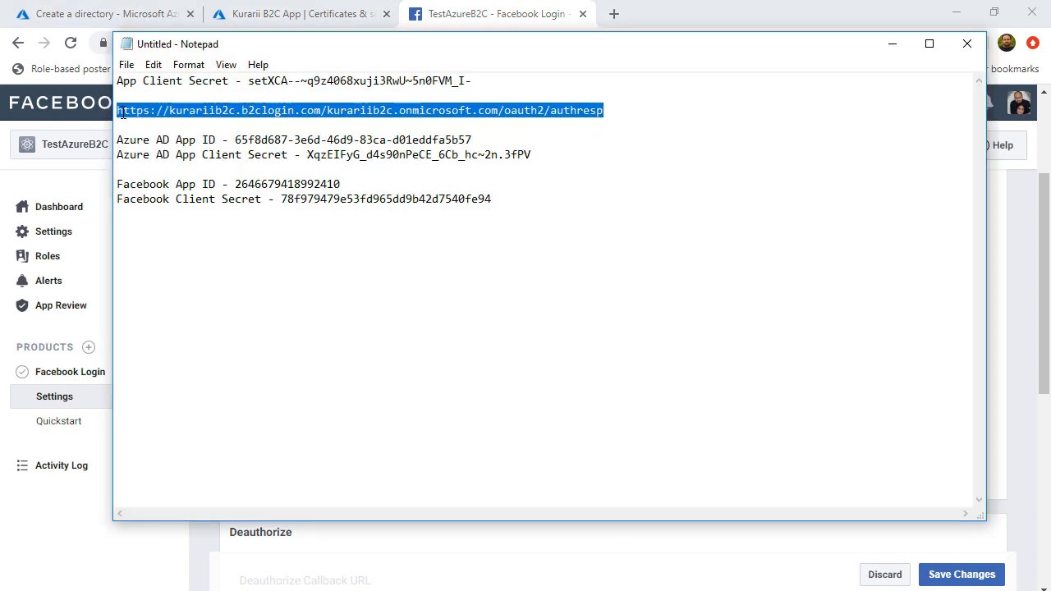
right_click(121, 115)
click(172, 167)
click(666, 26)
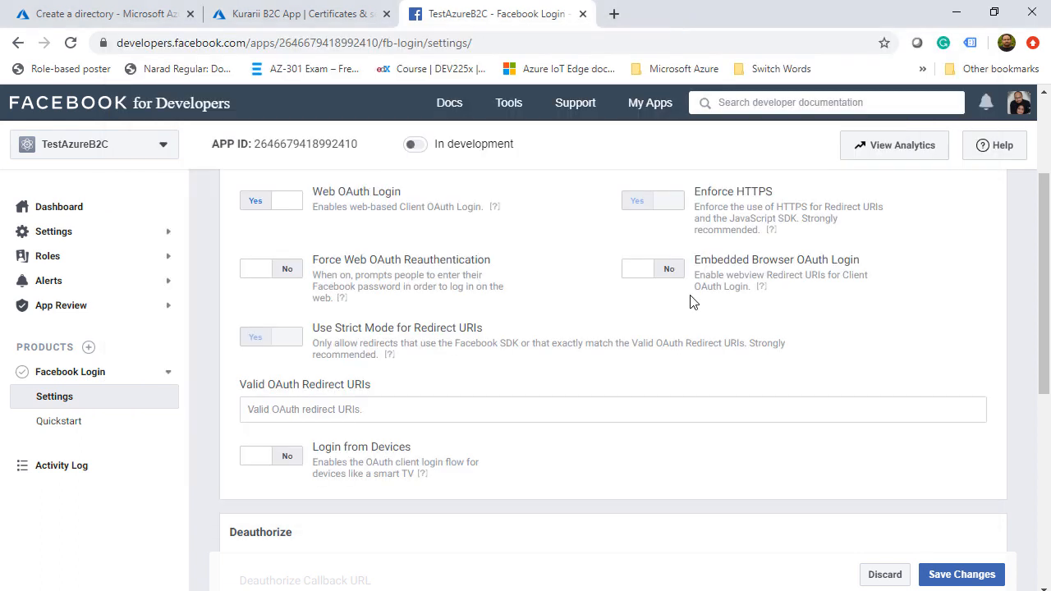
right_click(456, 407)
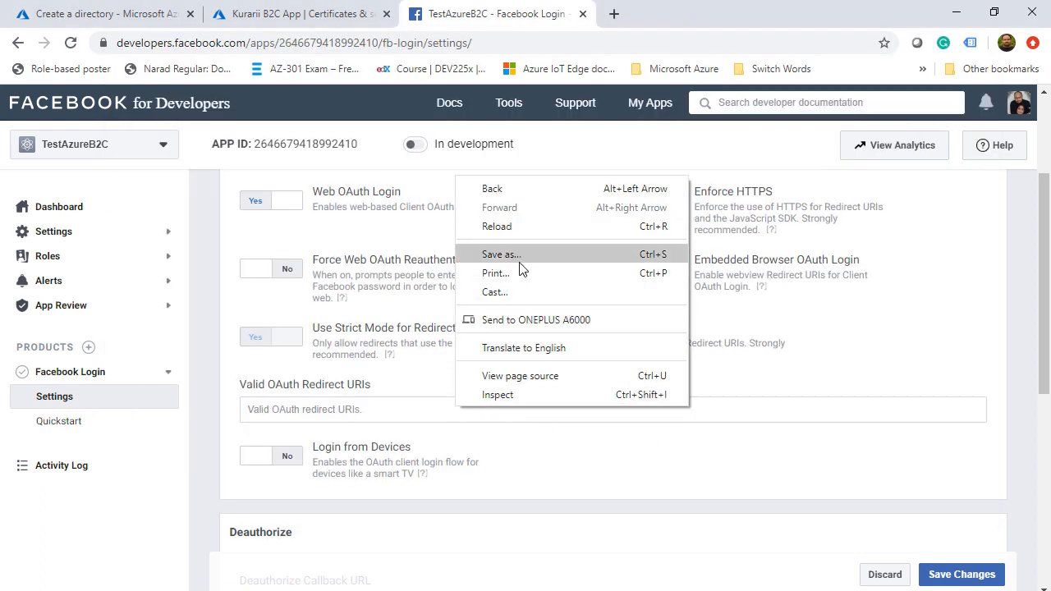
click(327, 412)
right_click(354, 410)
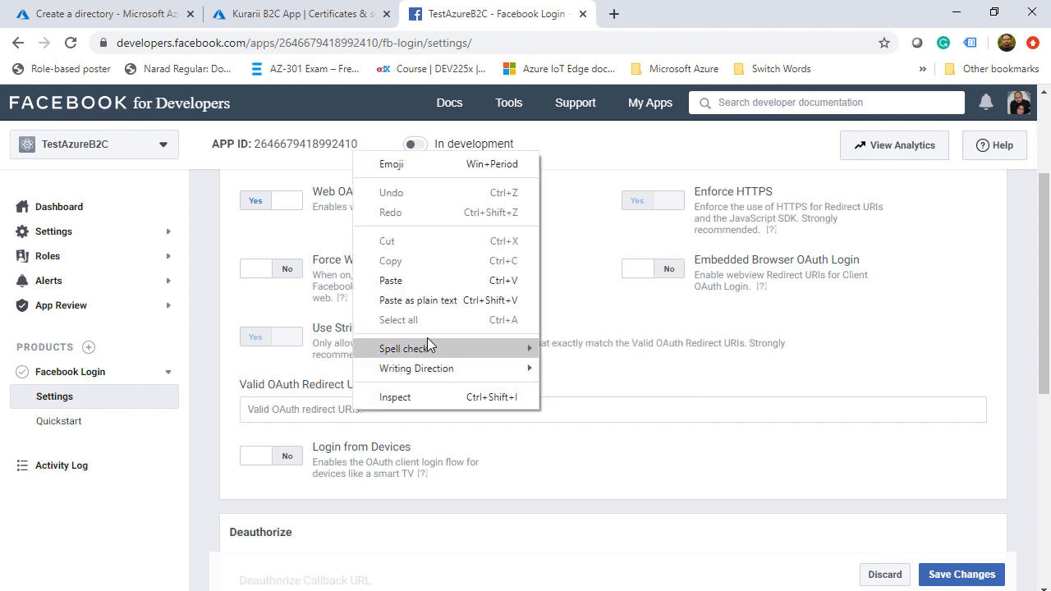
click(394, 280)
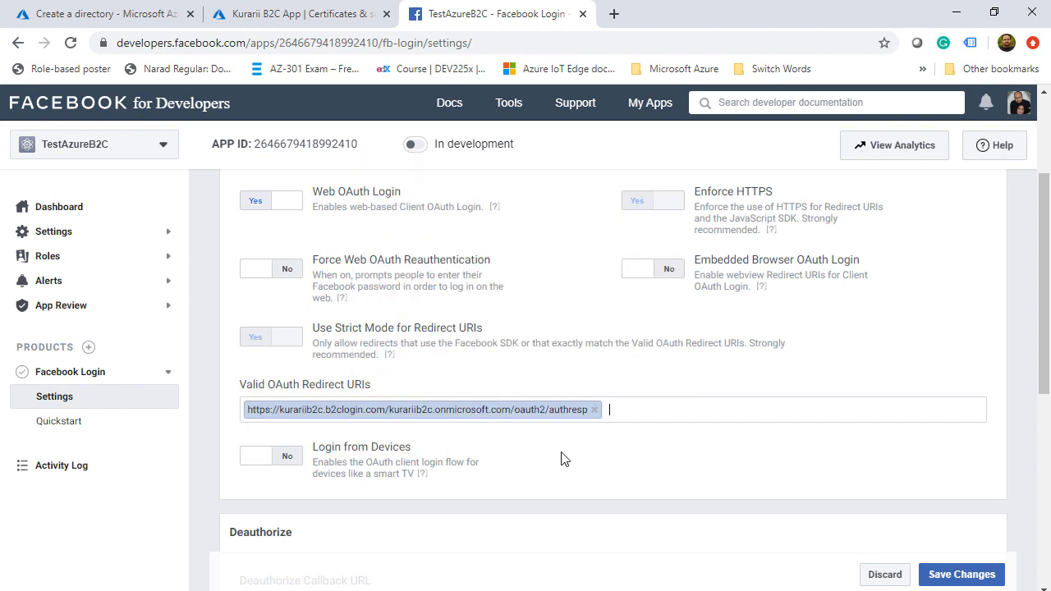
click(944, 575)
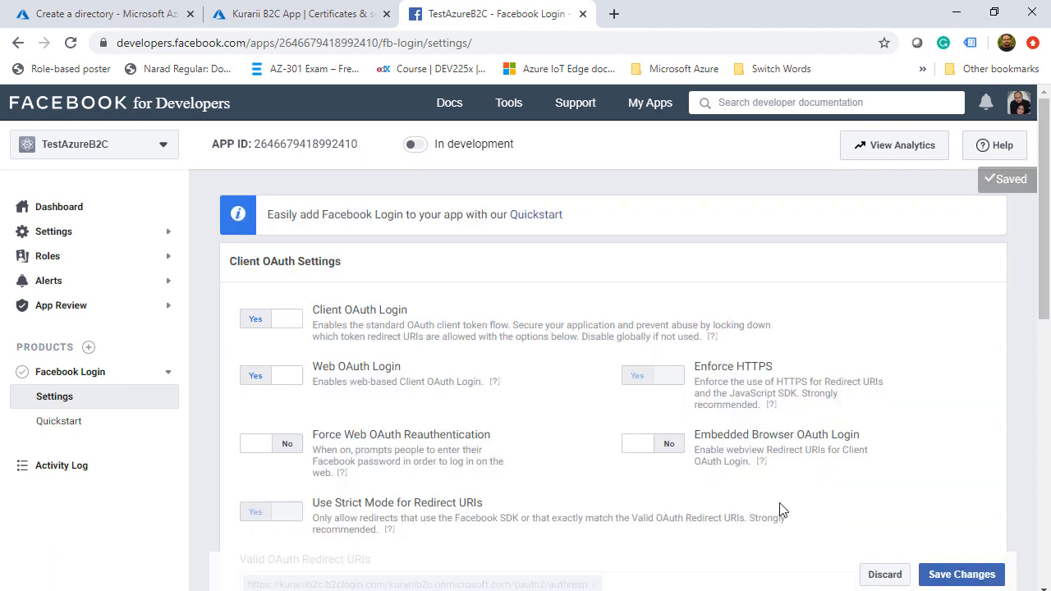
click(416, 145)
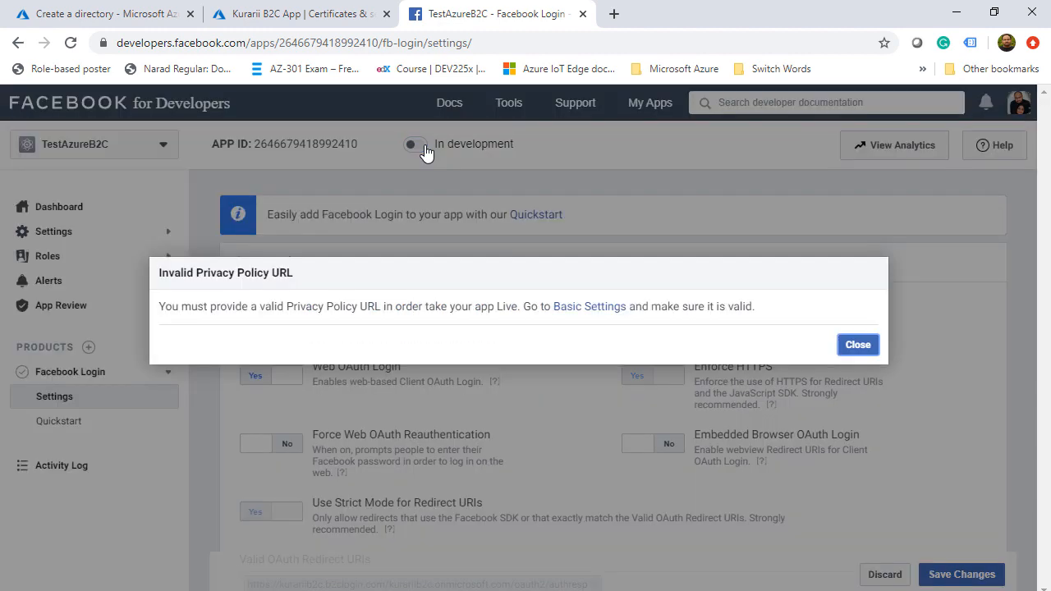
click(584, 308)
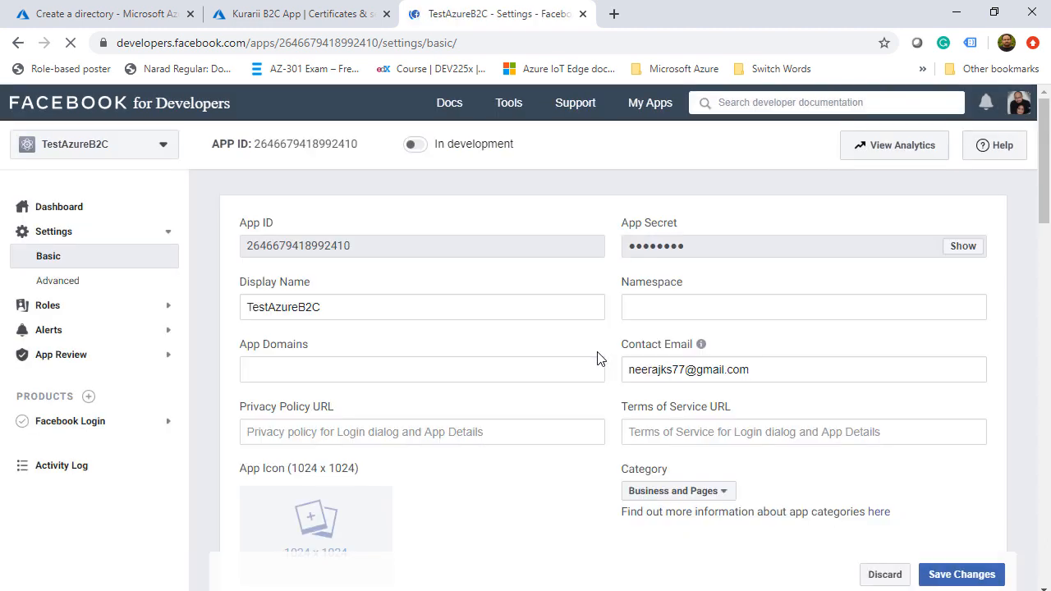
text(h)
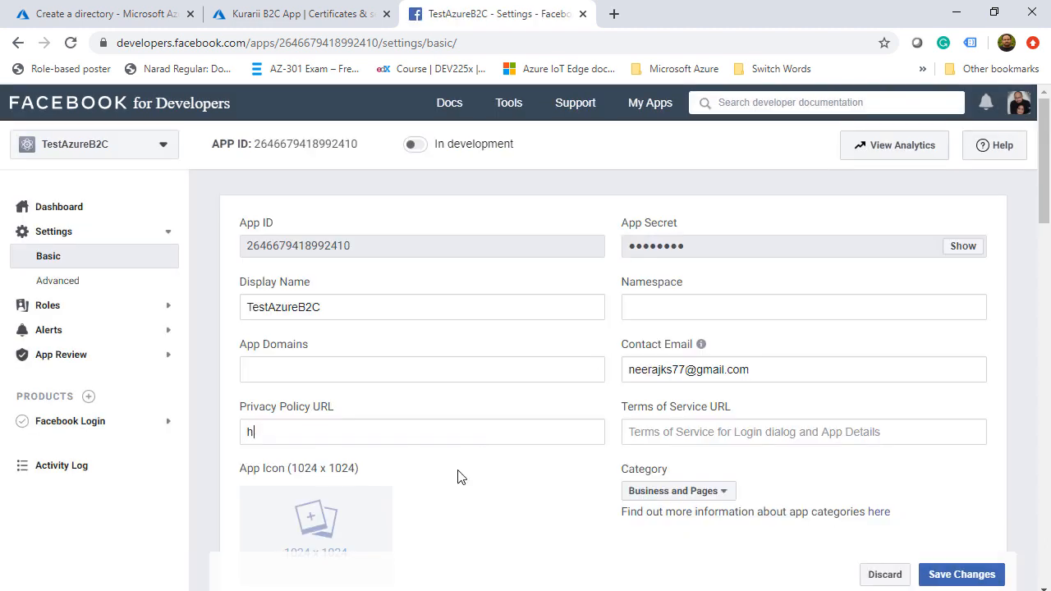
text(ttp://www.kurarii.com)
click(944, 572)
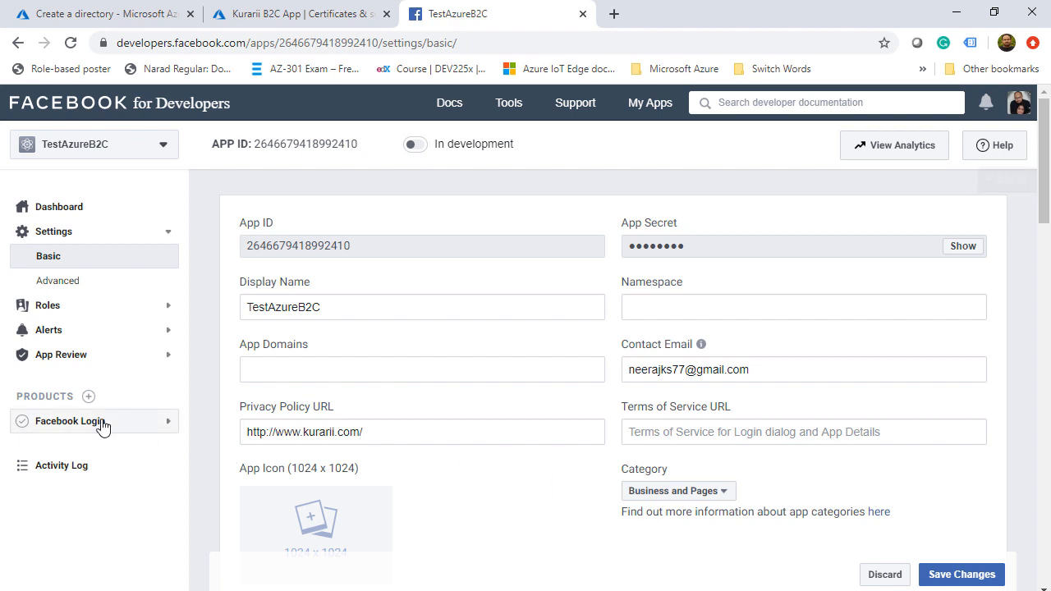
click(417, 145)
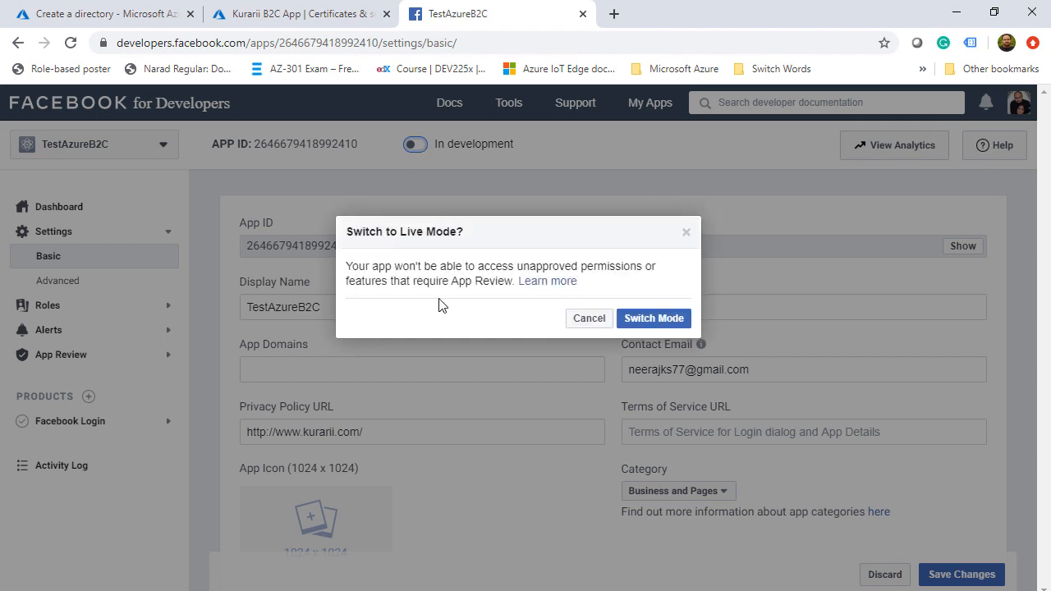
click(662, 322)
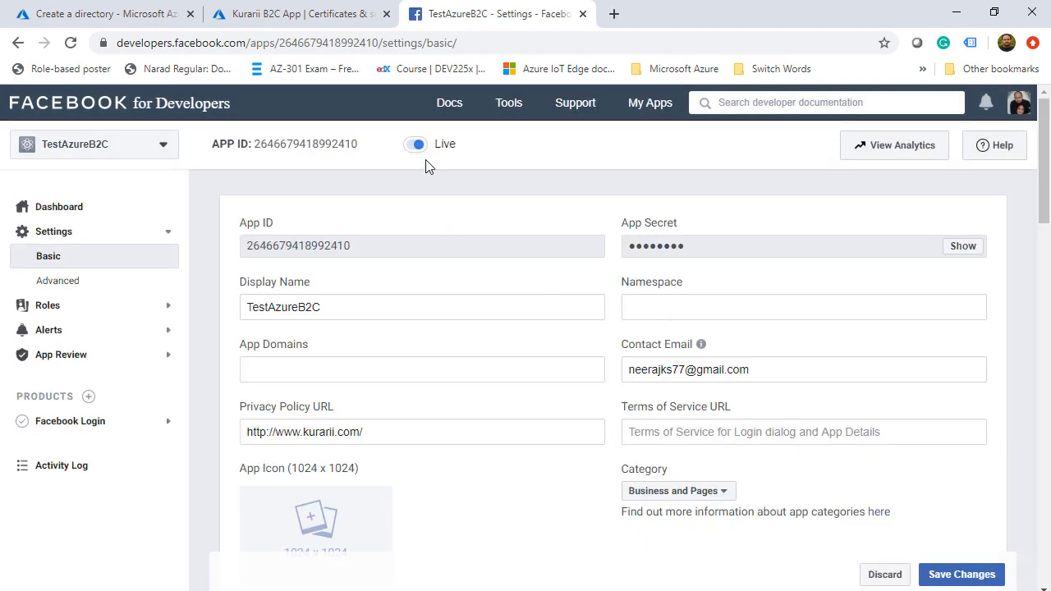
Return to the Azure portal and switch to the KurariiB2C directory.
click(316, 17)
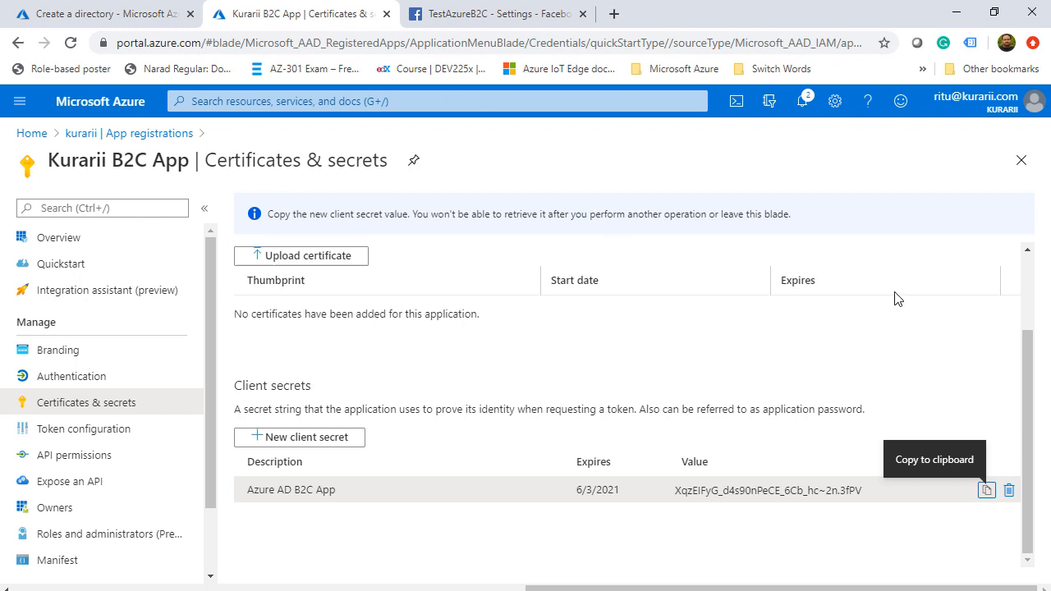
click(983, 110)
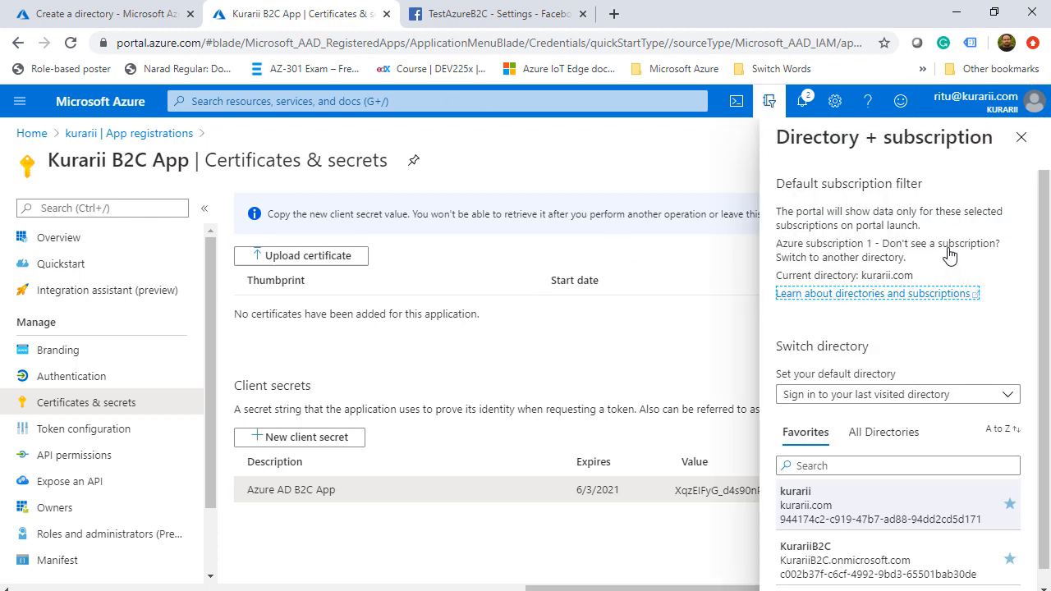
scroll(903, 410, down, 1)
click(850, 552)
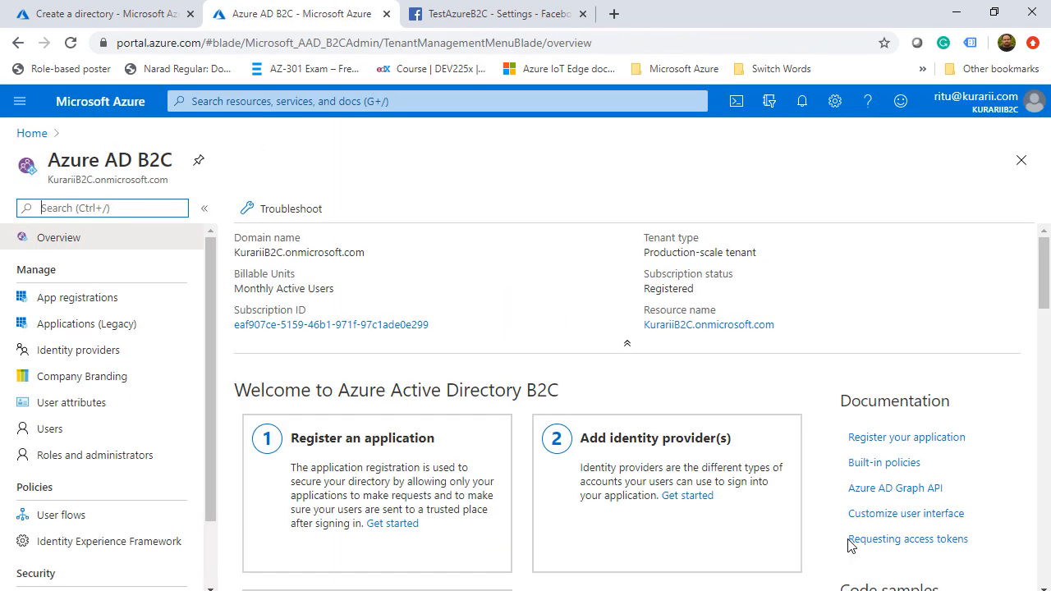
Start a new OpenID Connect identity provider in Azure AD B2C and name it "KurariiB2C AD".
click(99, 362)
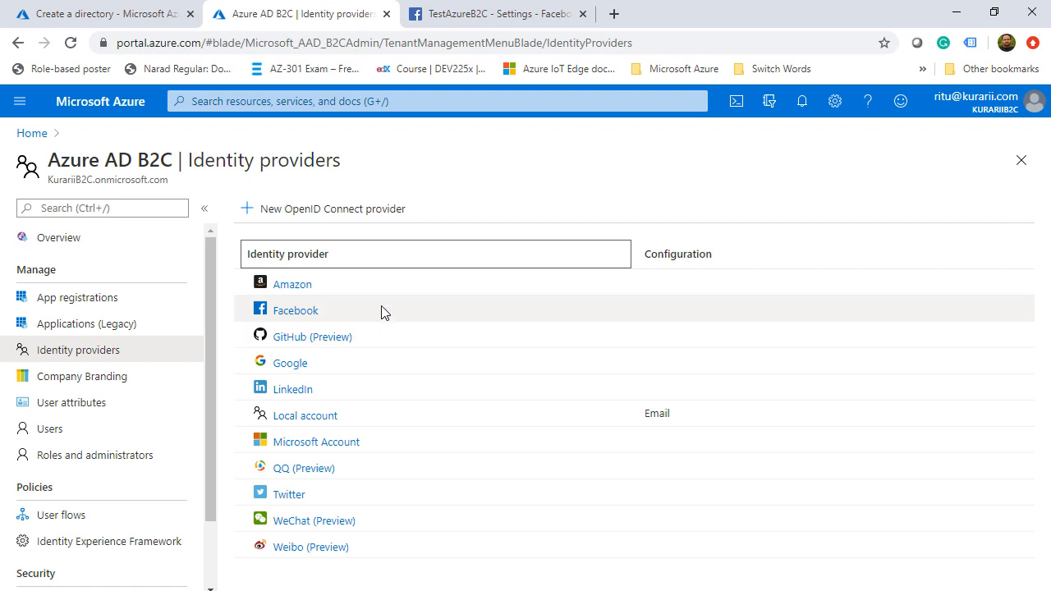
click(300, 220)
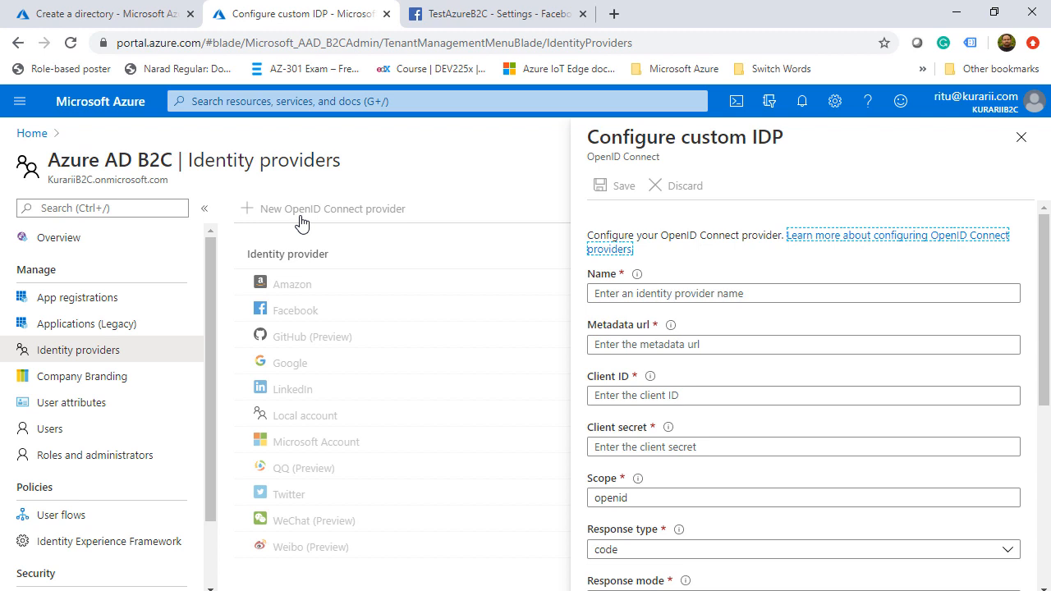
click(609, 294)
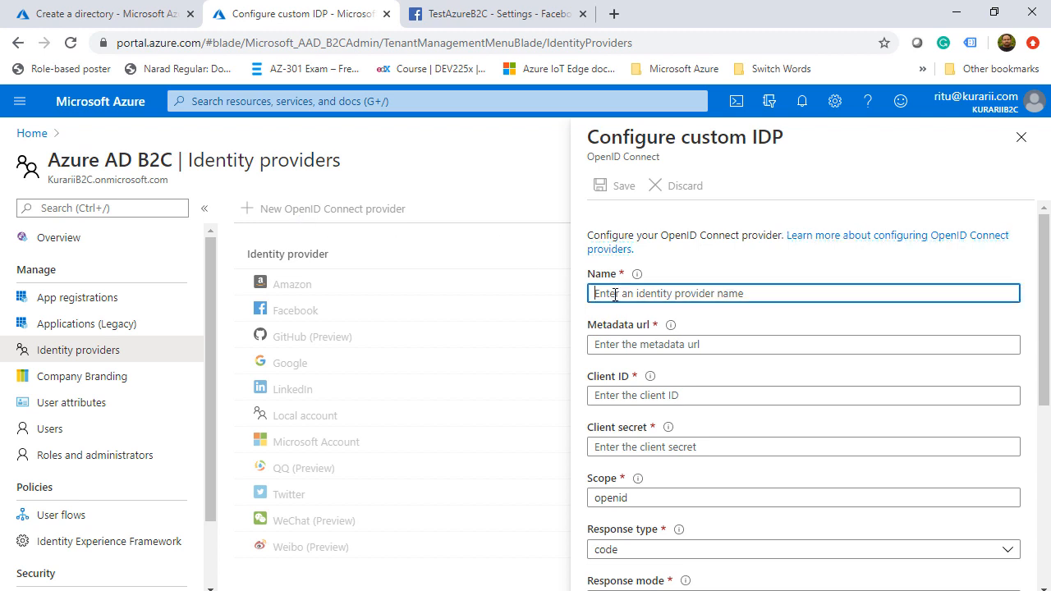
text(Kurarii)
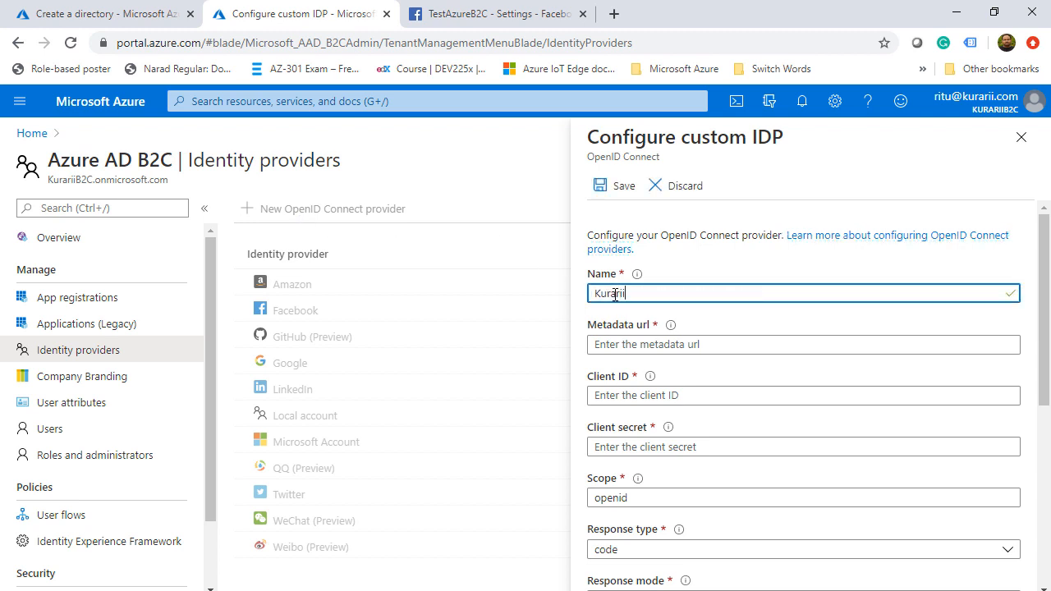
text(B2C AD)
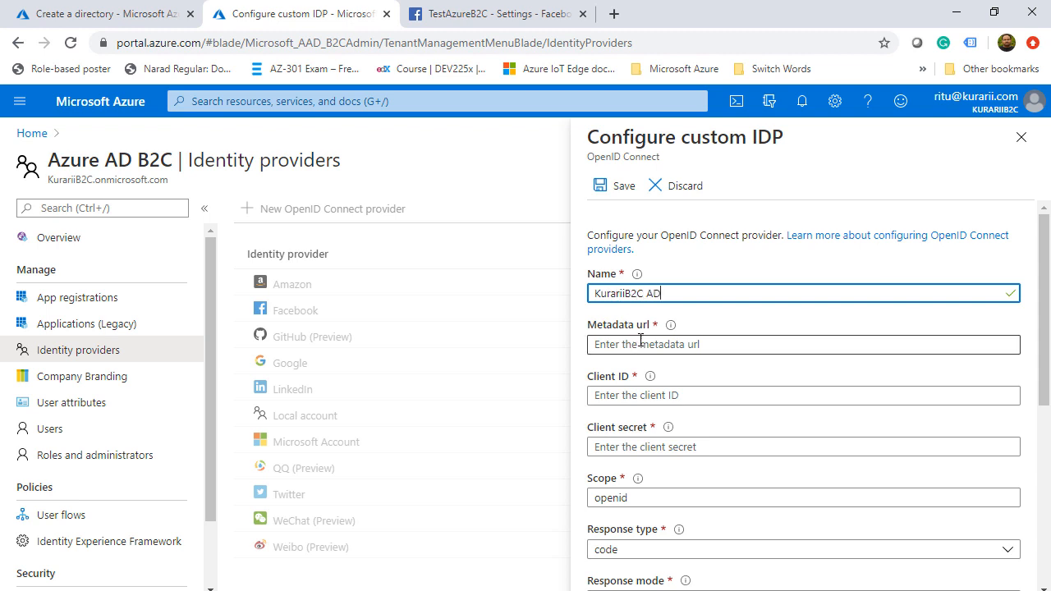
click(721, 345)
text(https)
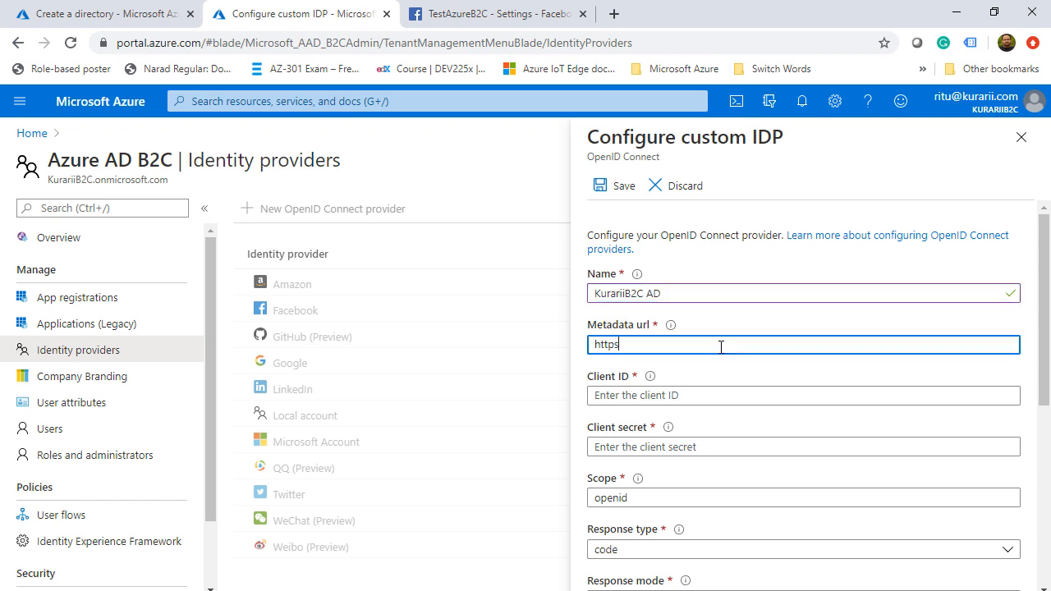
text(://login.micc)
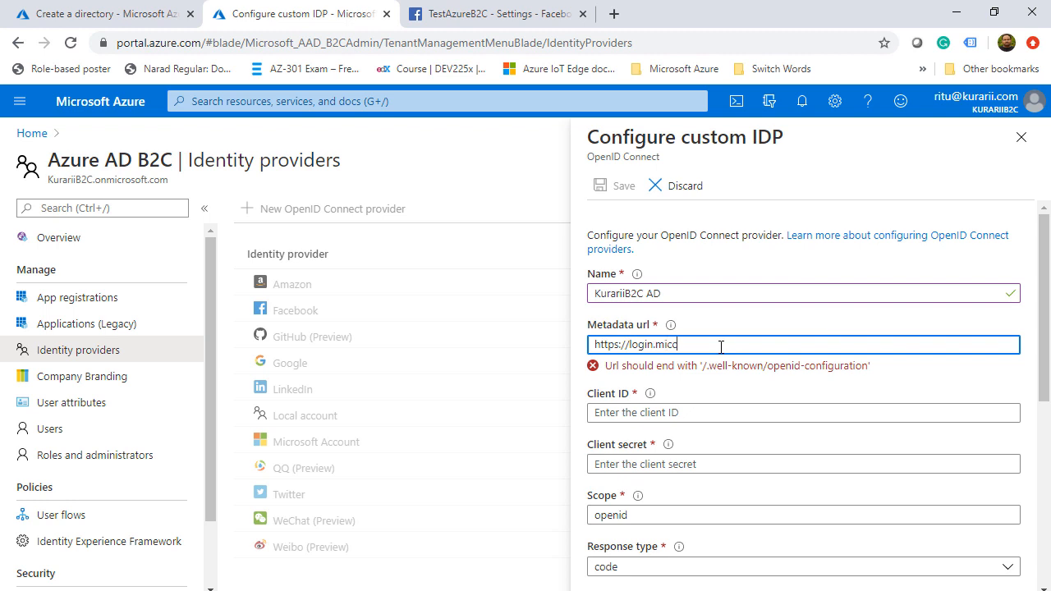
text(rosoftonline.com/kurarii.)
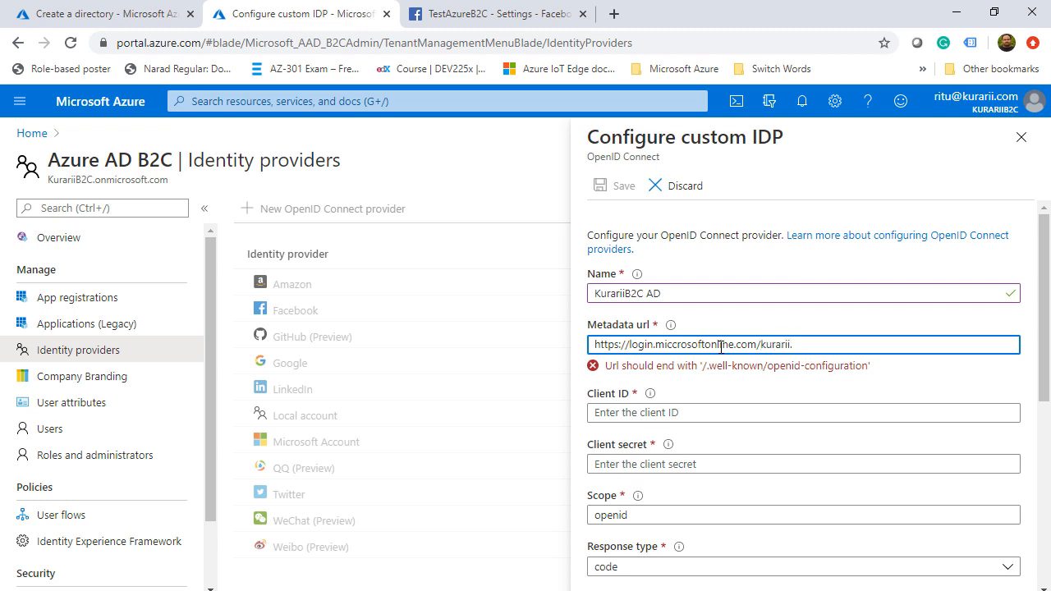
text(onmicrosoft.com/.well-)
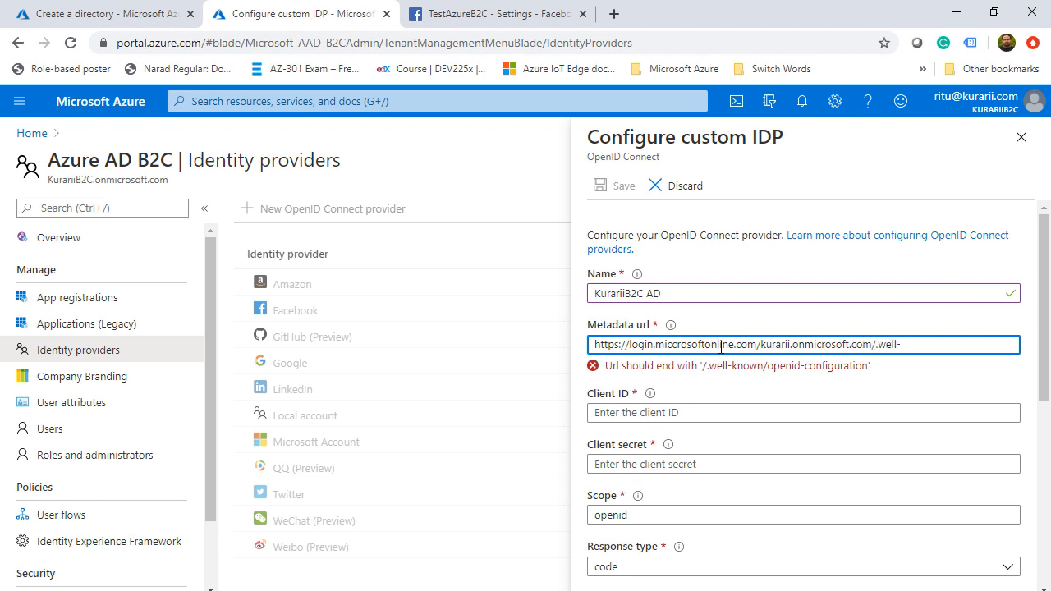
text(known/openid-configuration)
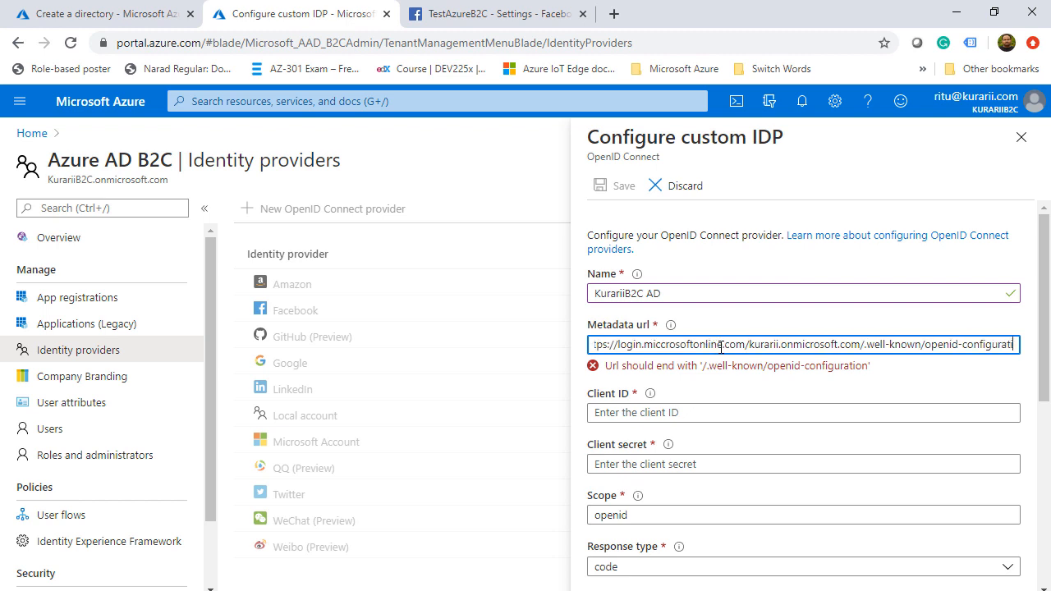
key(Tab)
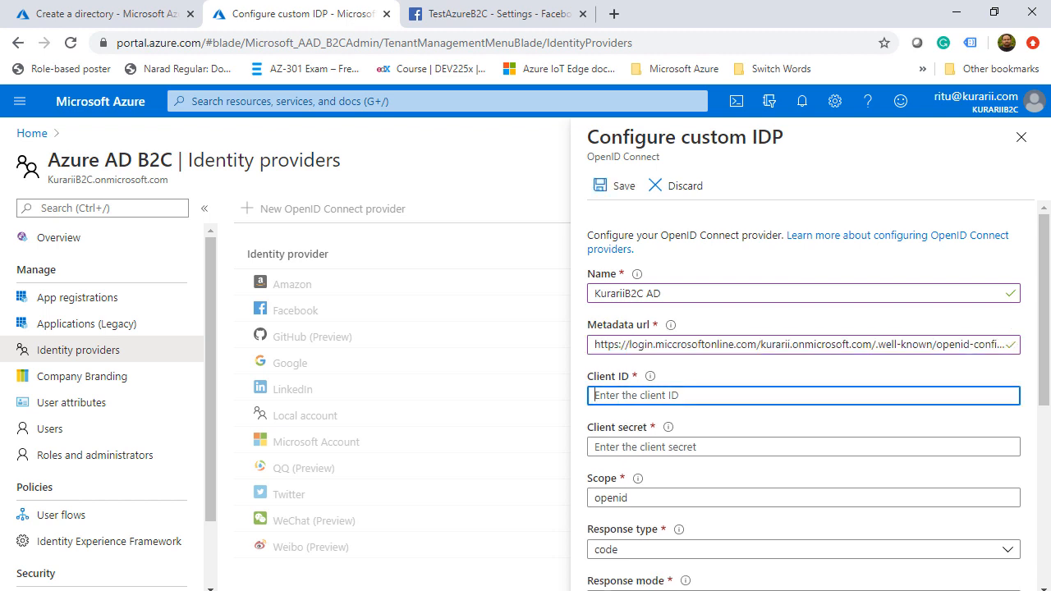
Copy the Azure AD App ID from Notepad into the provider's Client ID.
key(alt+Tab)
drag(235, 139, 475, 140)
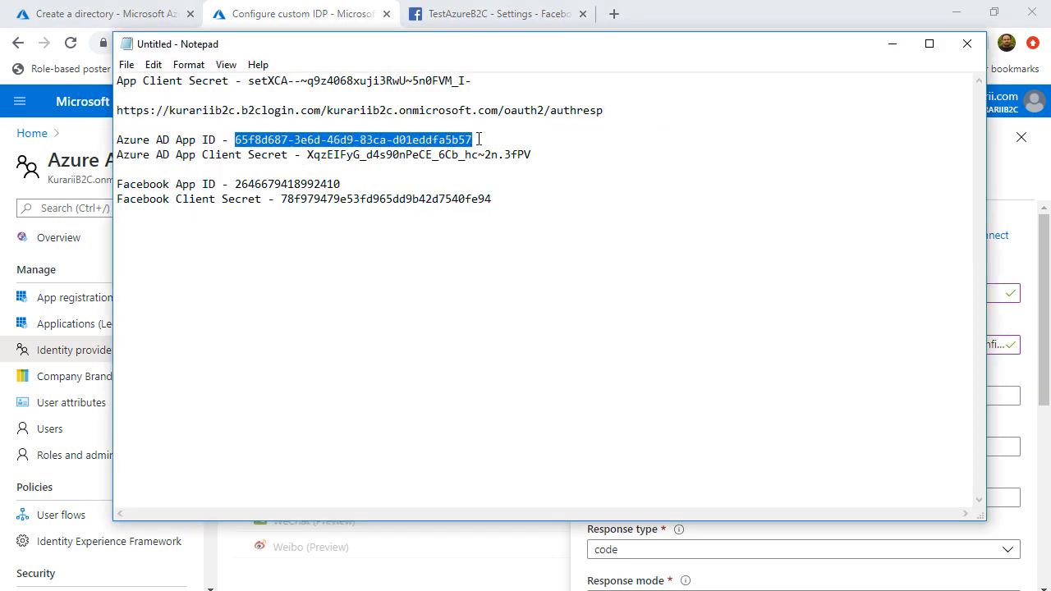
key(ctrl+c)
key(alt+Tab)
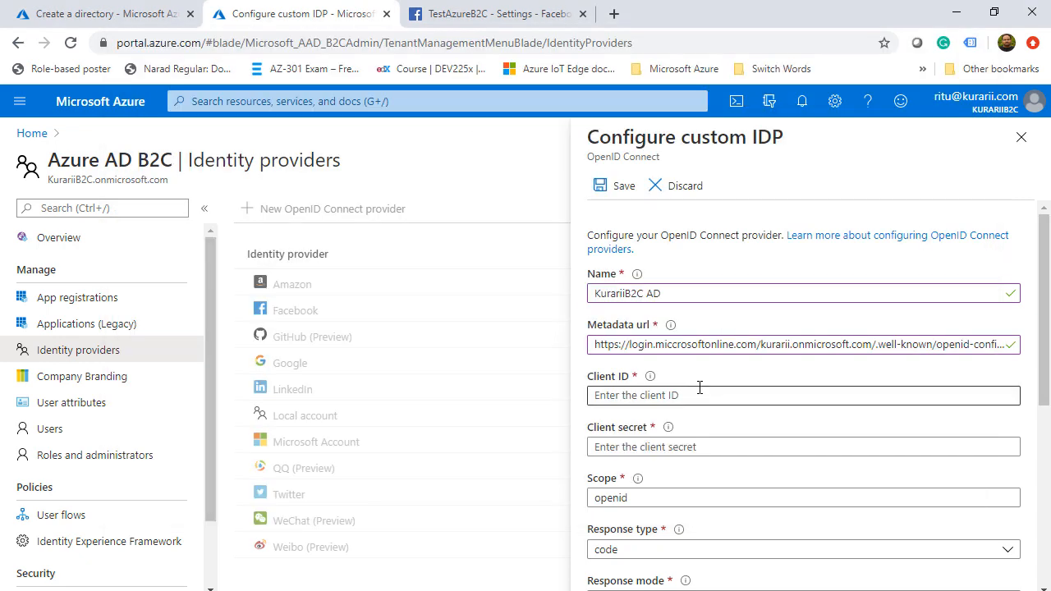
key(ctrl+v)
Copy the Azure AD App Client Secret from Notepad into the provider's Client secret.
key(alt+Tab)
drag(307, 155, 542, 156)
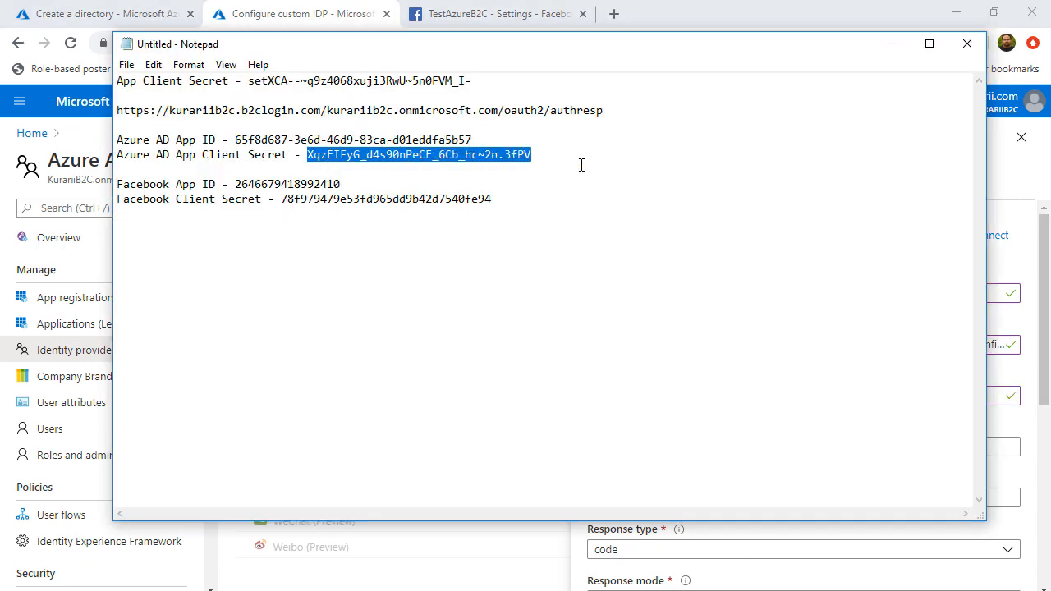
key(ctrl+c)
key(alt+Tab)
click(649, 447)
key(ctrl+v)
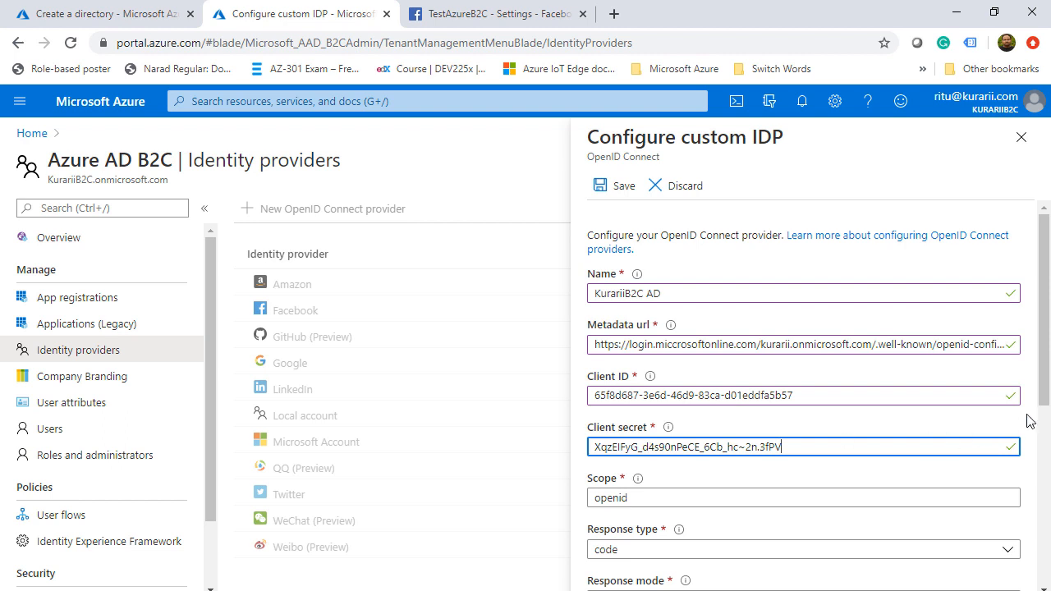
Map the OpenID Connect provider's User ID claim to "oid" and its Display name claim to "name".
drag(1042, 386, 1039, 497)
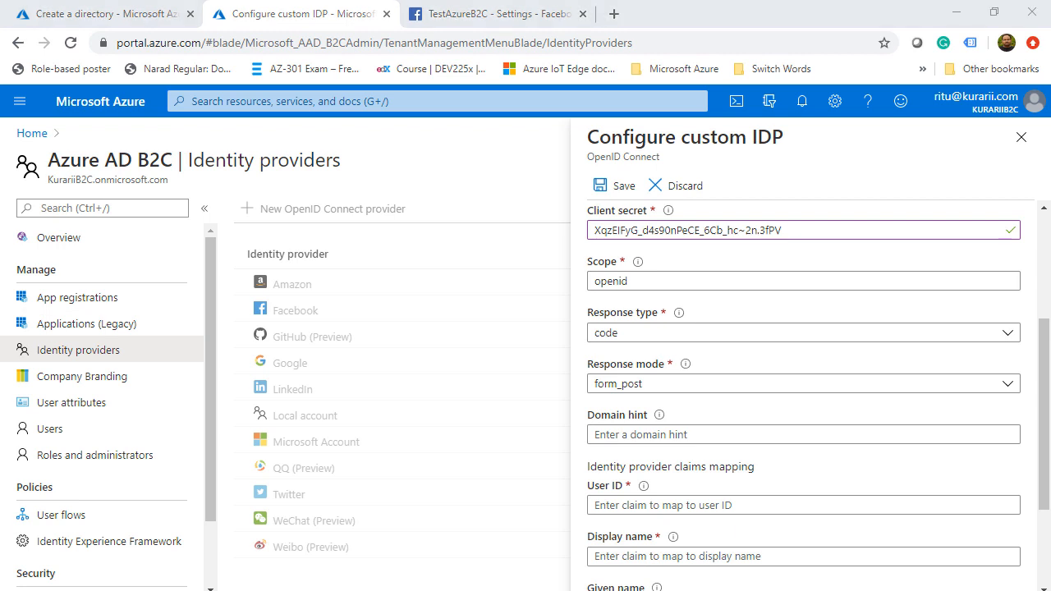
scroll(1047, 550, down, 2)
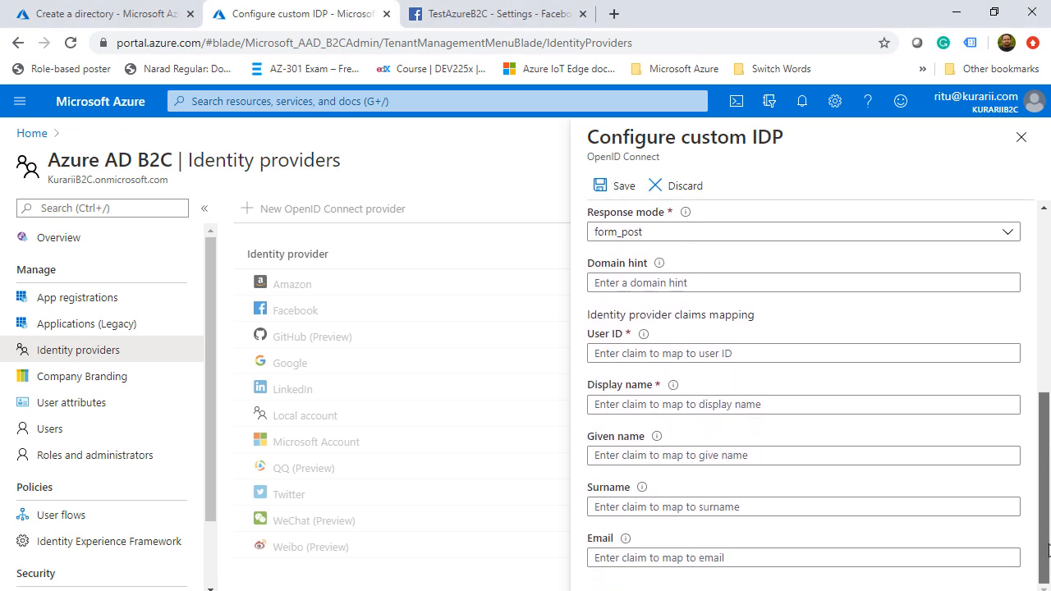
click(669, 354)
text(oid)
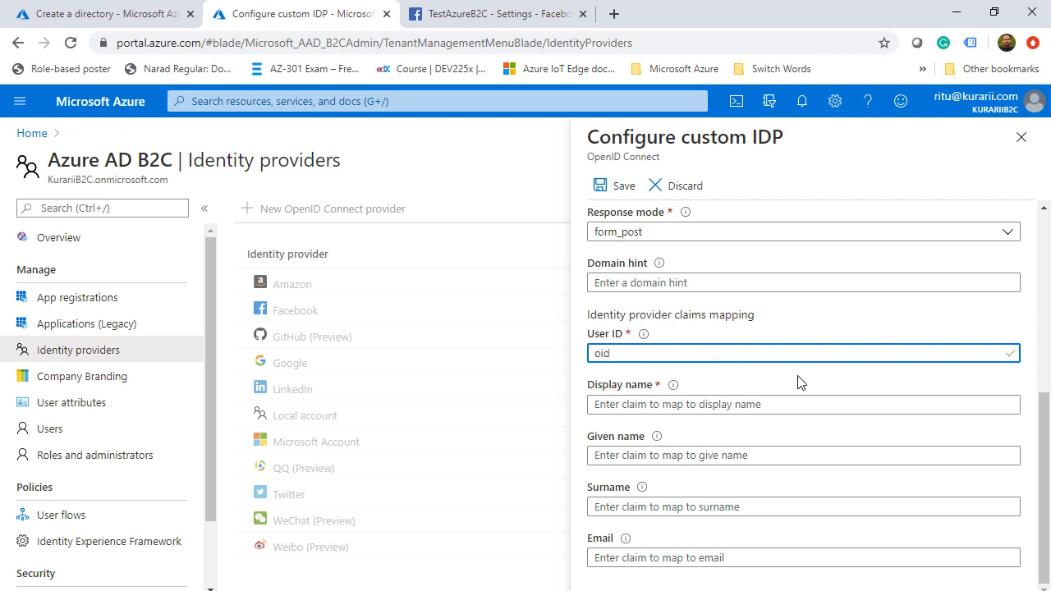
key(Tab)
text(name)
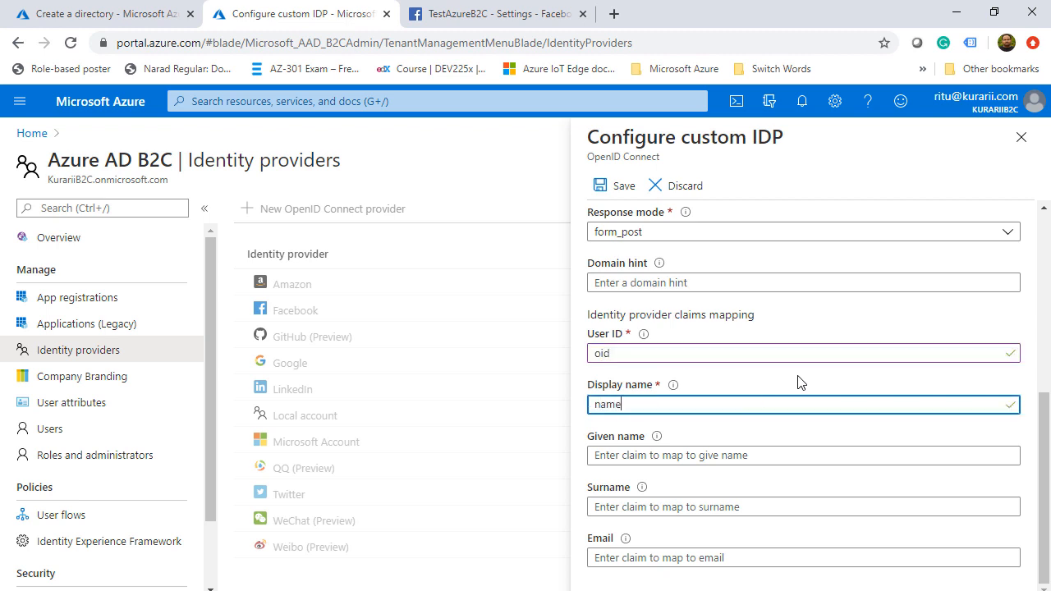
Map Given name to "given_name", Surname to "family_name" and Email to "unique_name", and try to save the provider.
key(Tab)
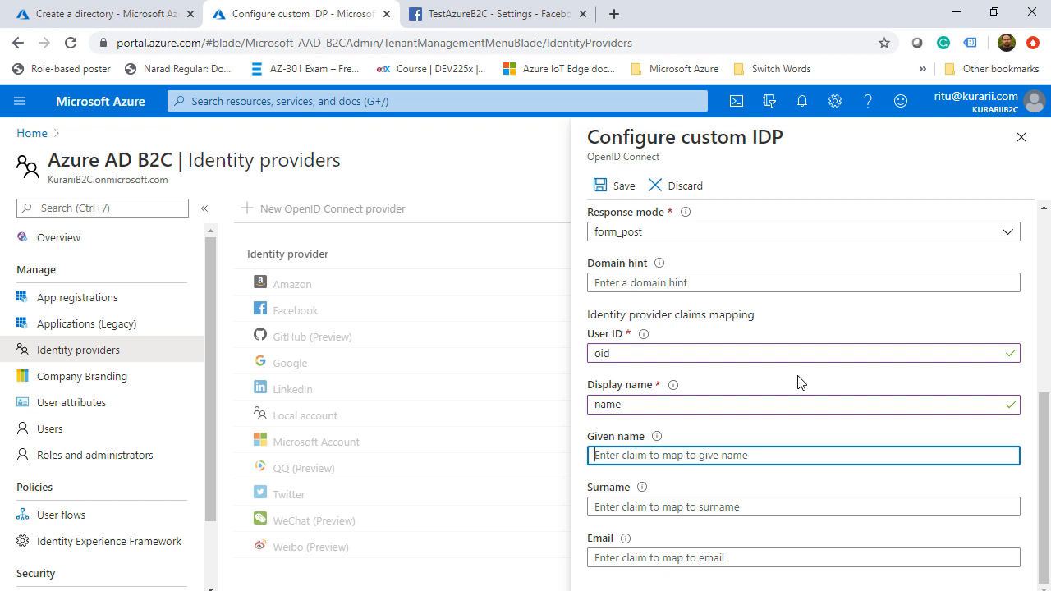
text(given_)
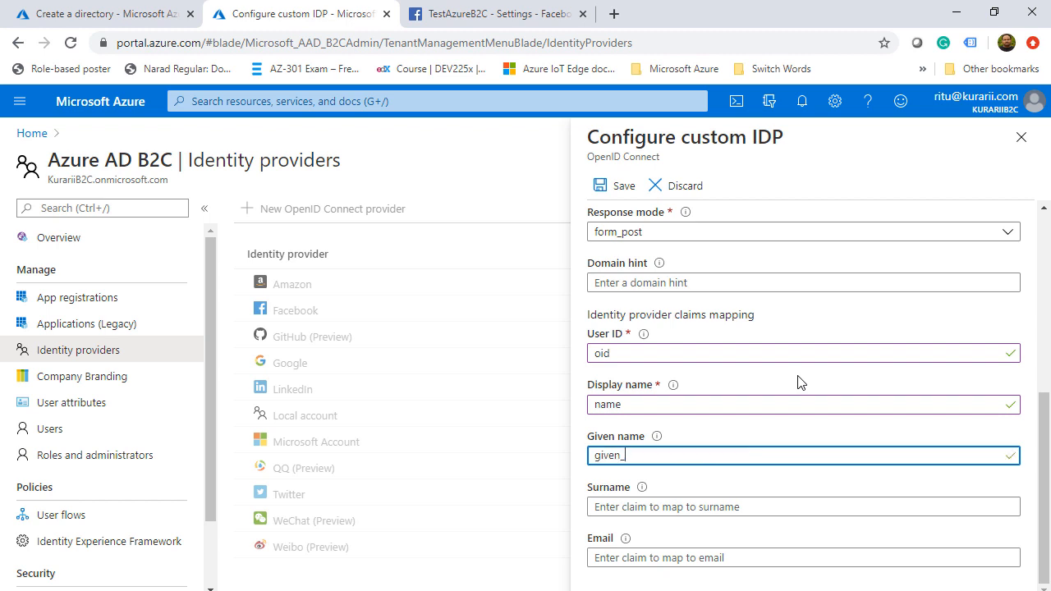
text(name)
key(Tab)
text(family_name)
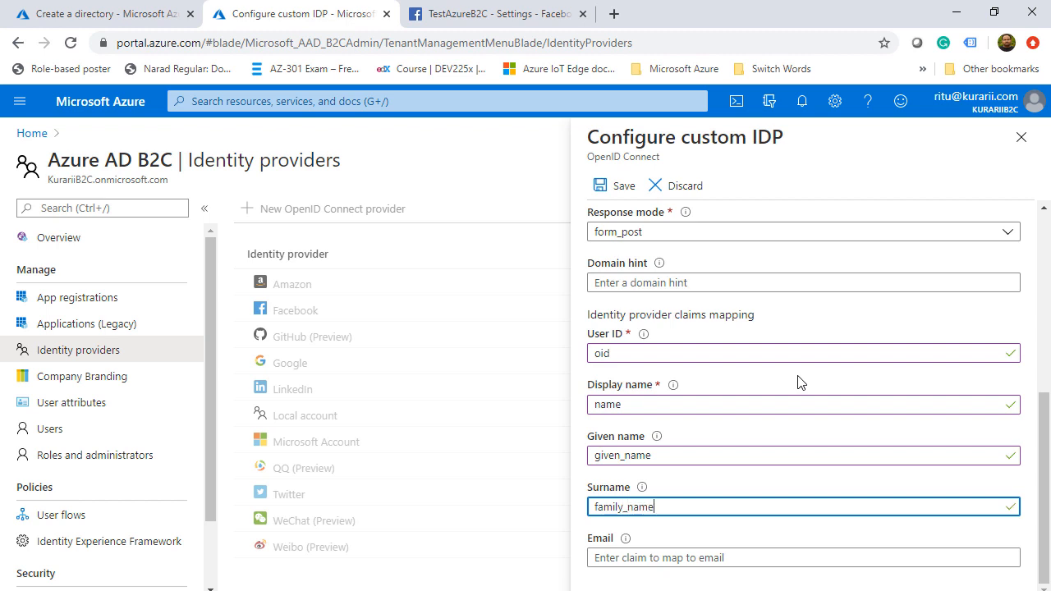
key(Tab)
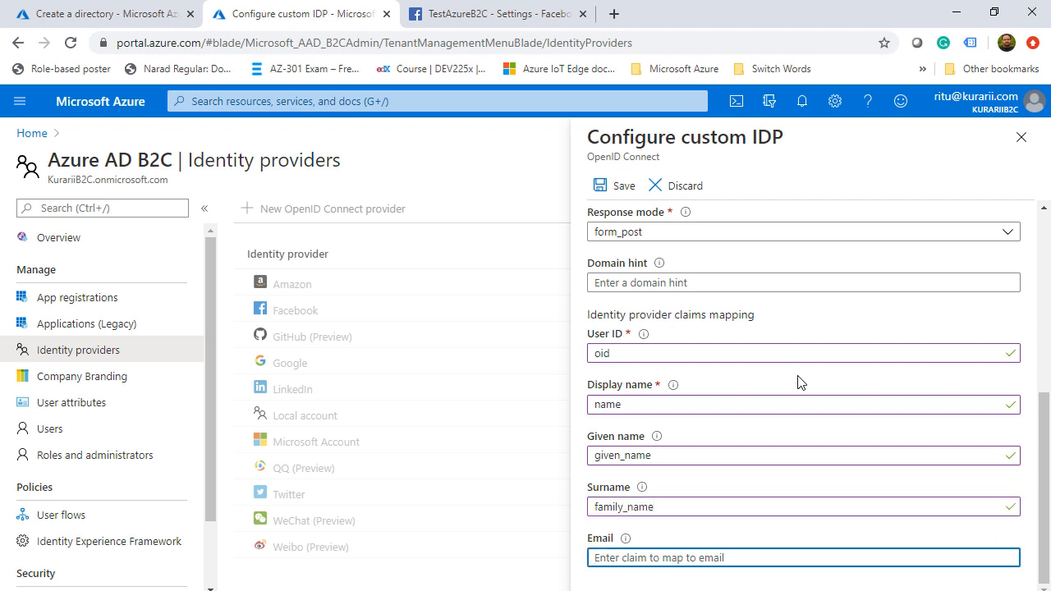
text(unique_name)
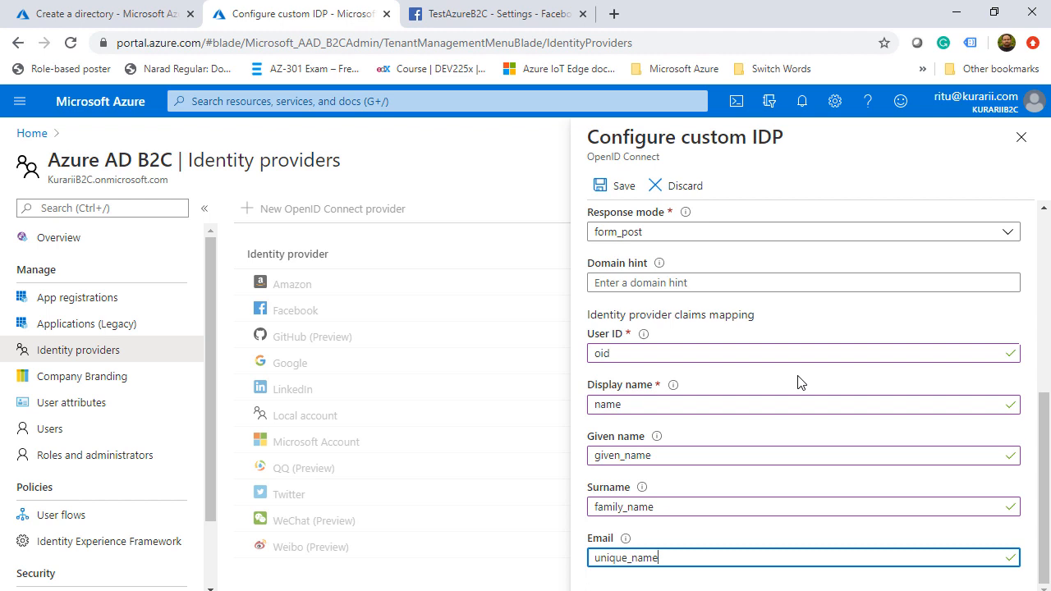
click(621, 186)
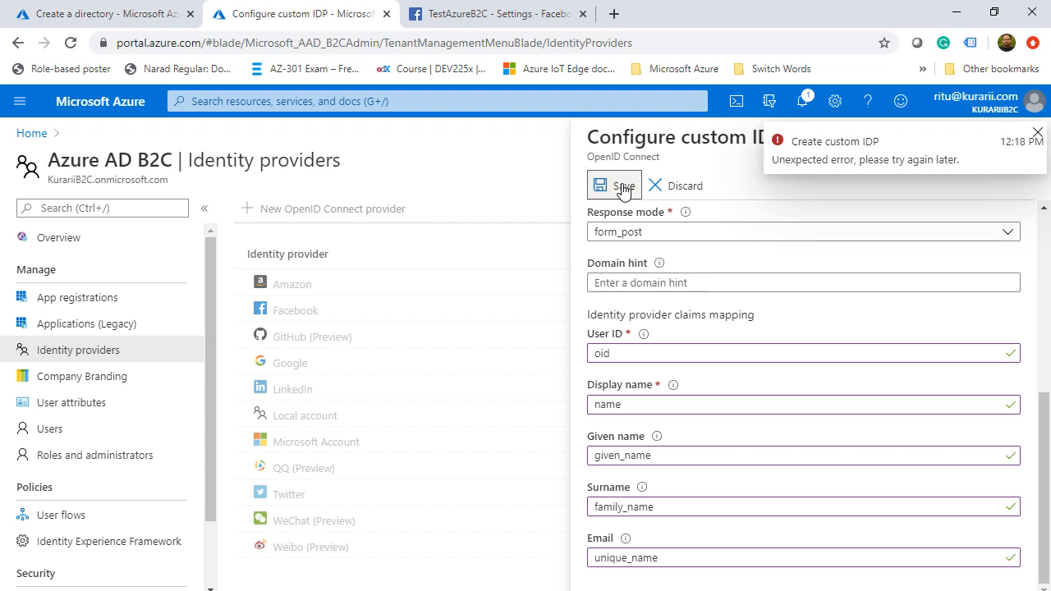
Correct the domain in the provider's metadata URL to login.microsoftonline.com and save the provider.
drag(1048, 556, 1049, 364)
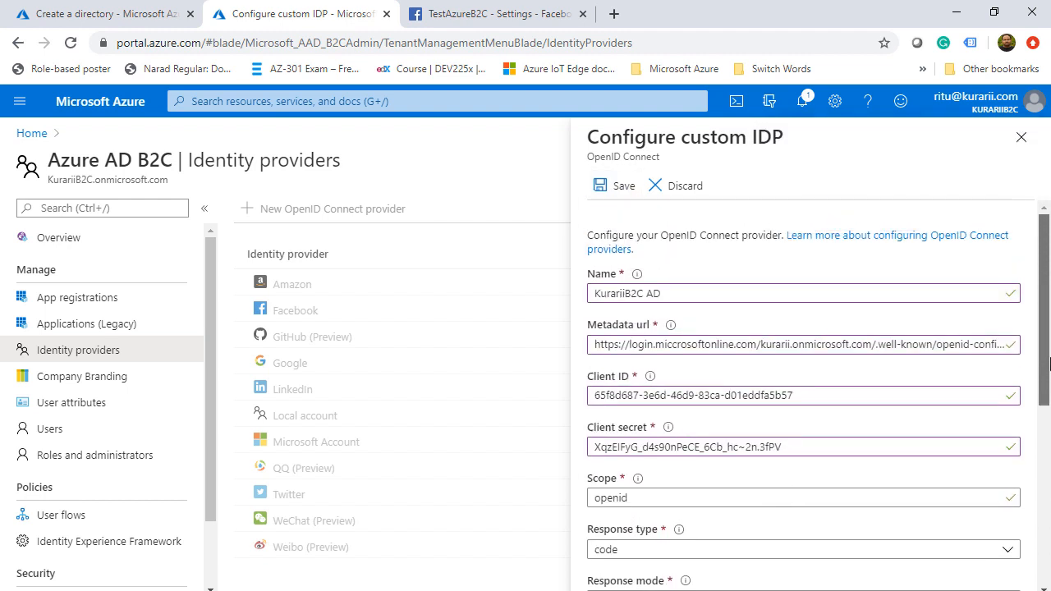
click(675, 337)
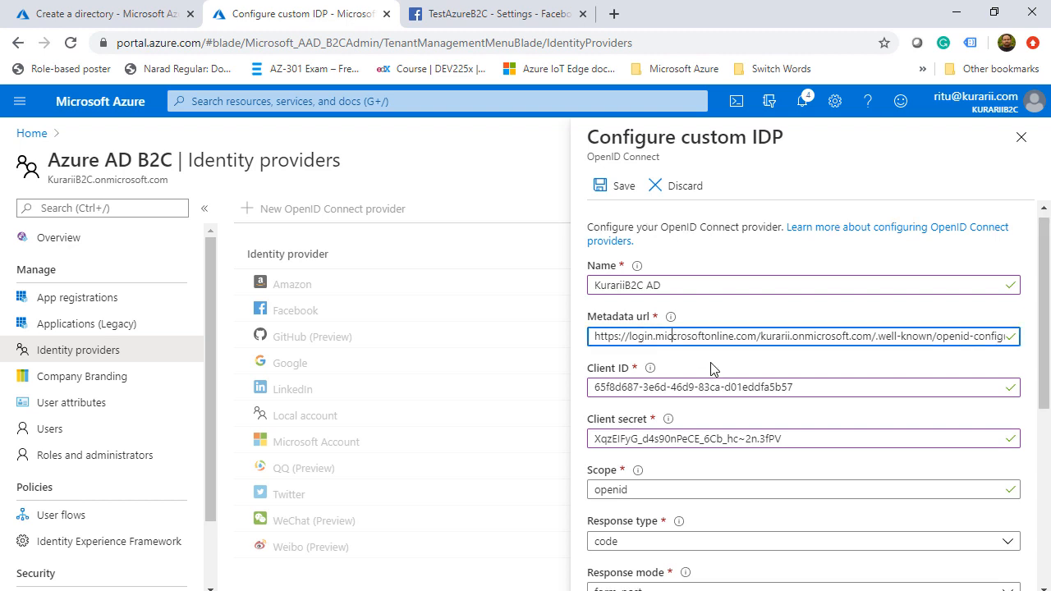
key(BackSpace)
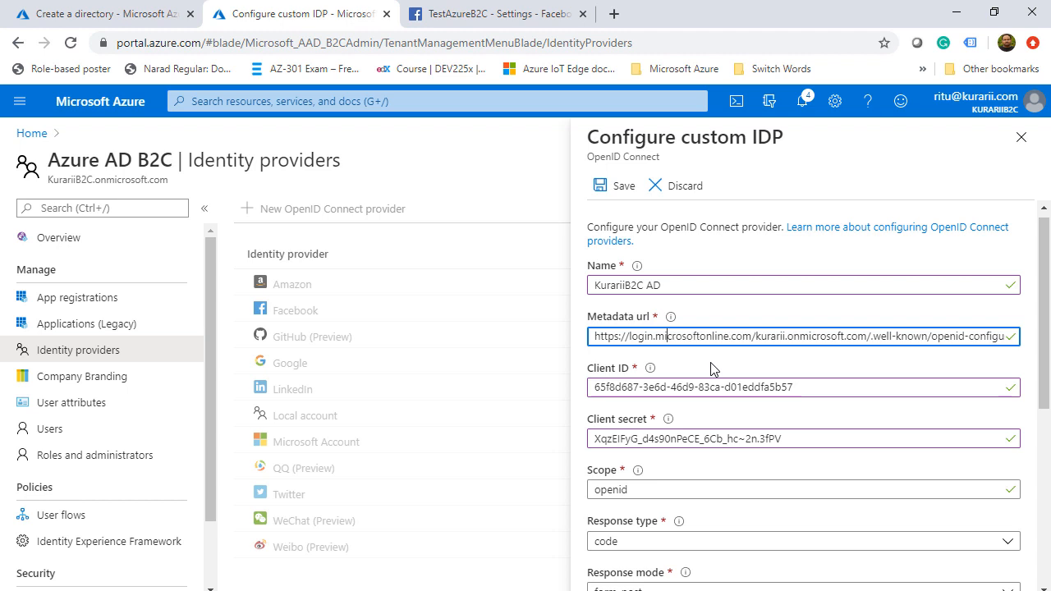
click(619, 187)
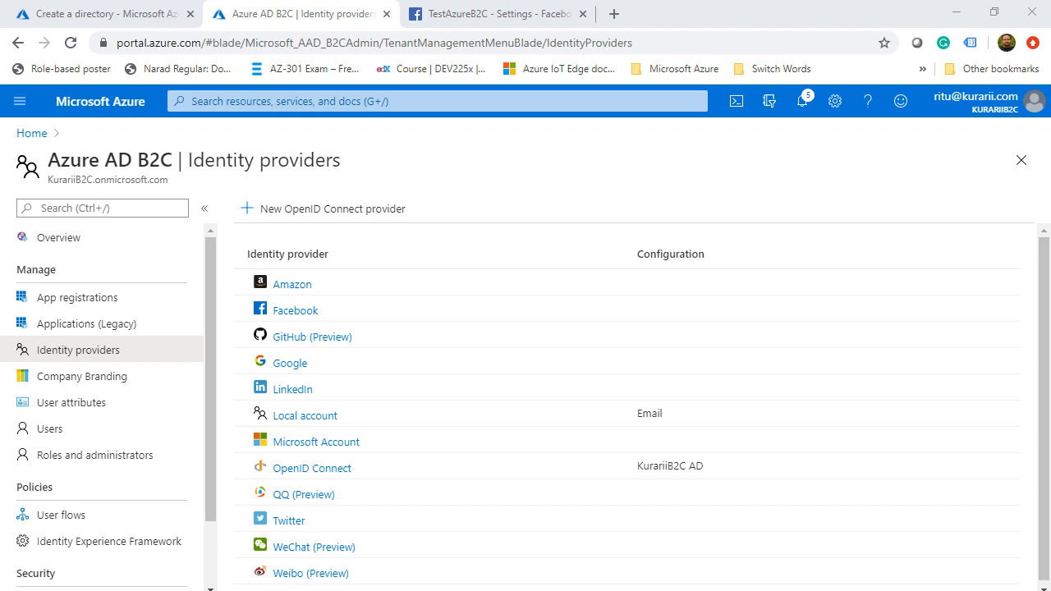
Open the Facebook identity provider's configuration and name it "FacebookID".
click(297, 316)
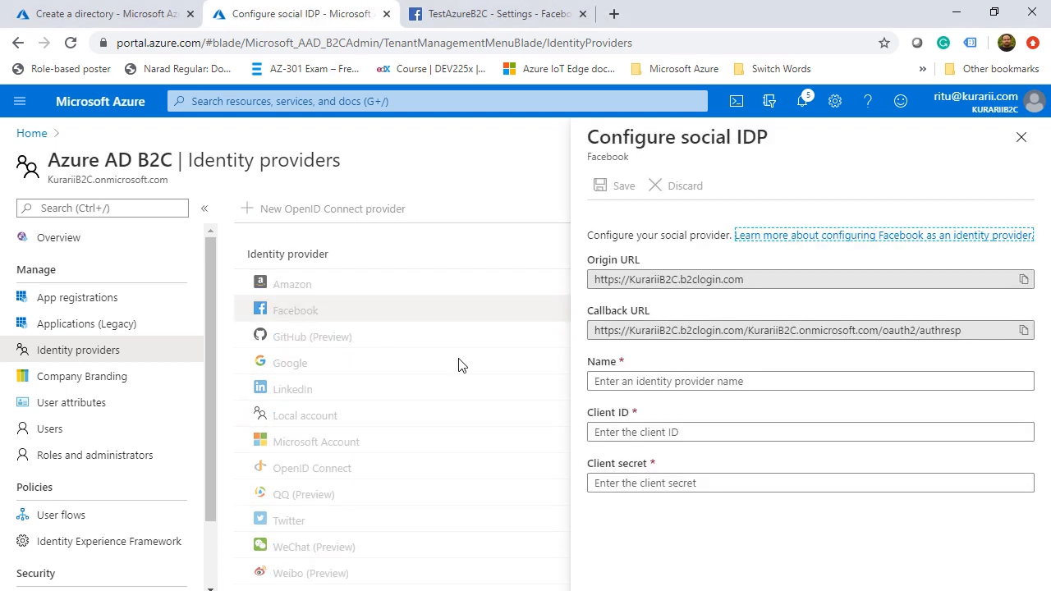
click(603, 383)
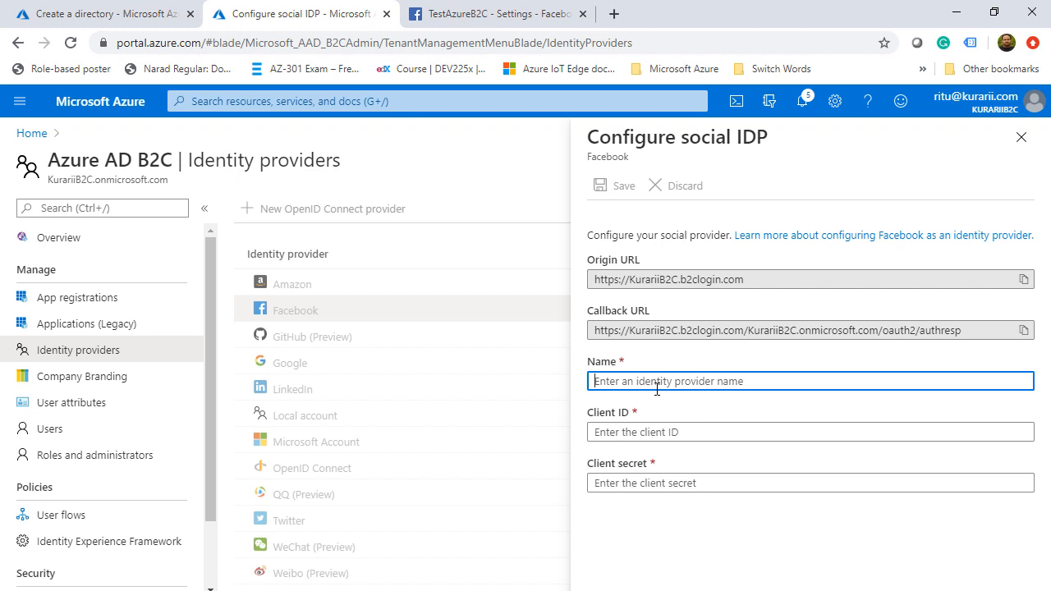
text(FacebookID)
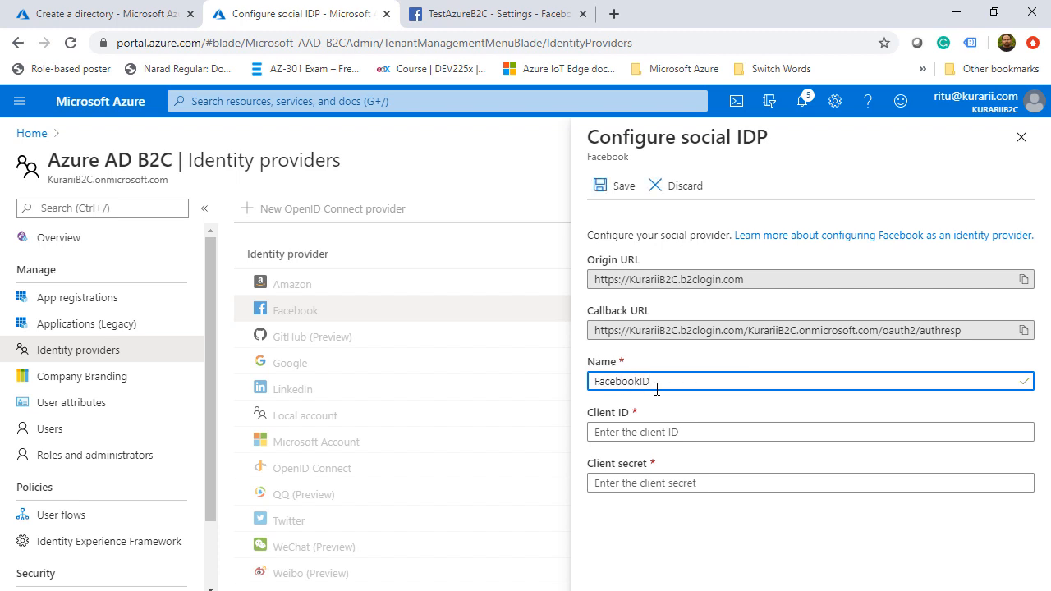
Copy the Facebook App ID from Notepad into the Facebook provider's Client ID.
key(alt+Tab)
drag(341, 183, 235, 184)
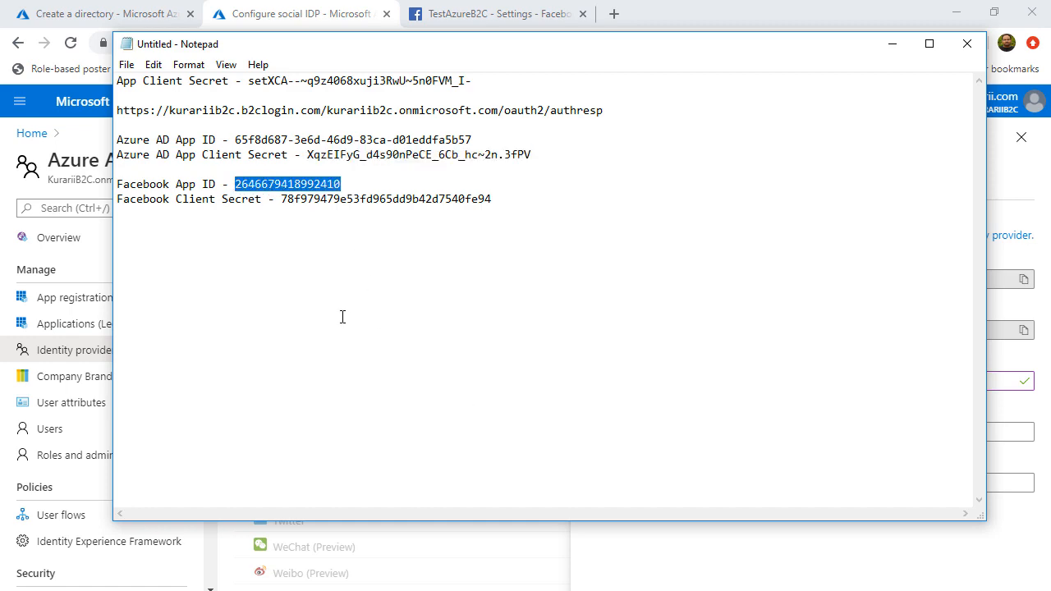
key(ctrl+c)
click(1018, 433)
key(ctrl+v)
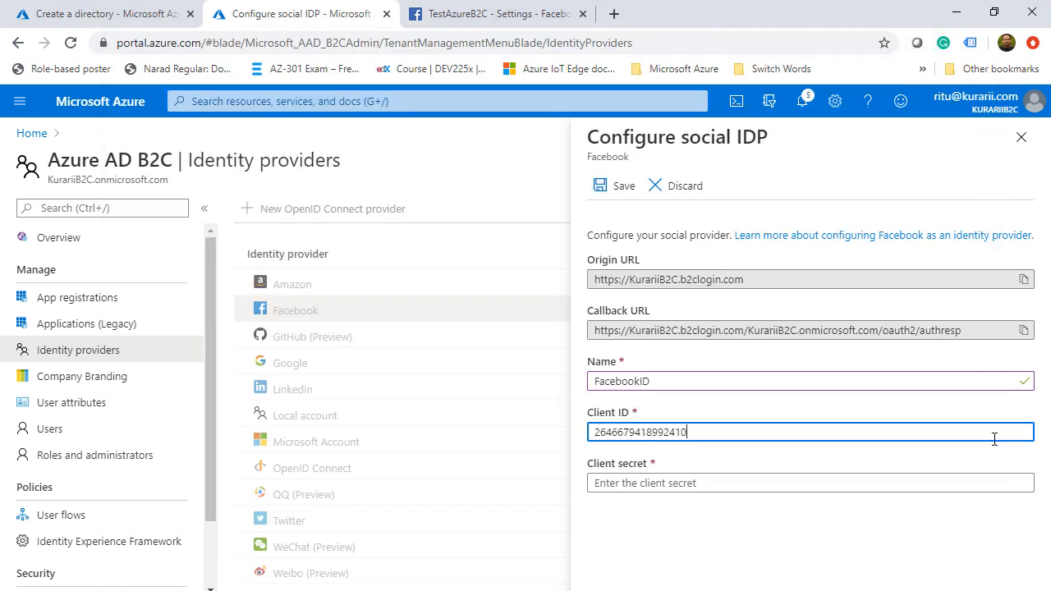
Copy the Facebook Client Secret from Notepad into the provider's Client secret and save the Facebook provider.
key(alt+Tab)
drag(498, 200, 283, 201)
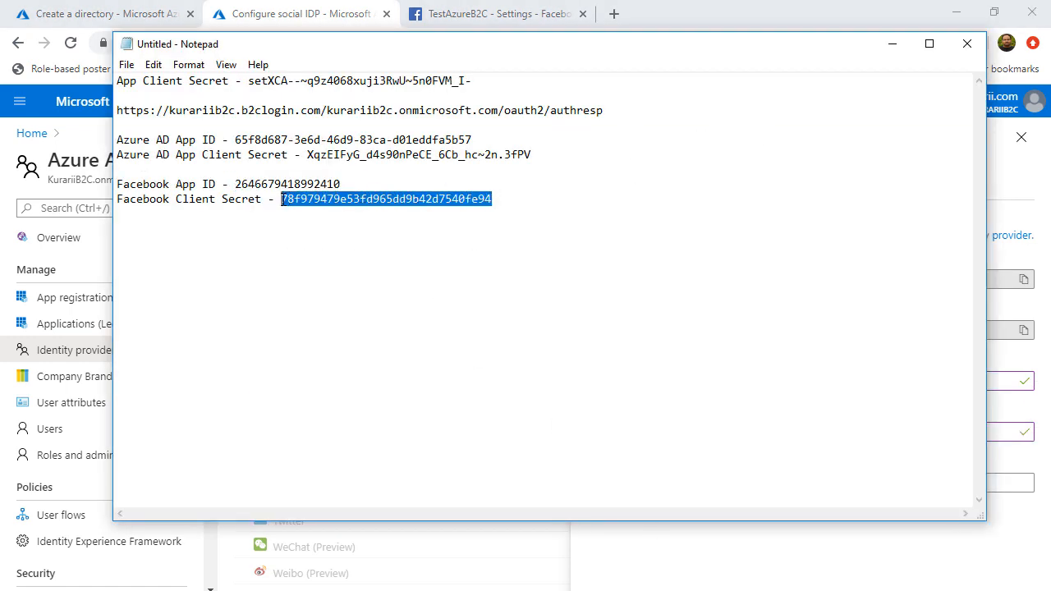
key(ctrl+c)
click(1013, 484)
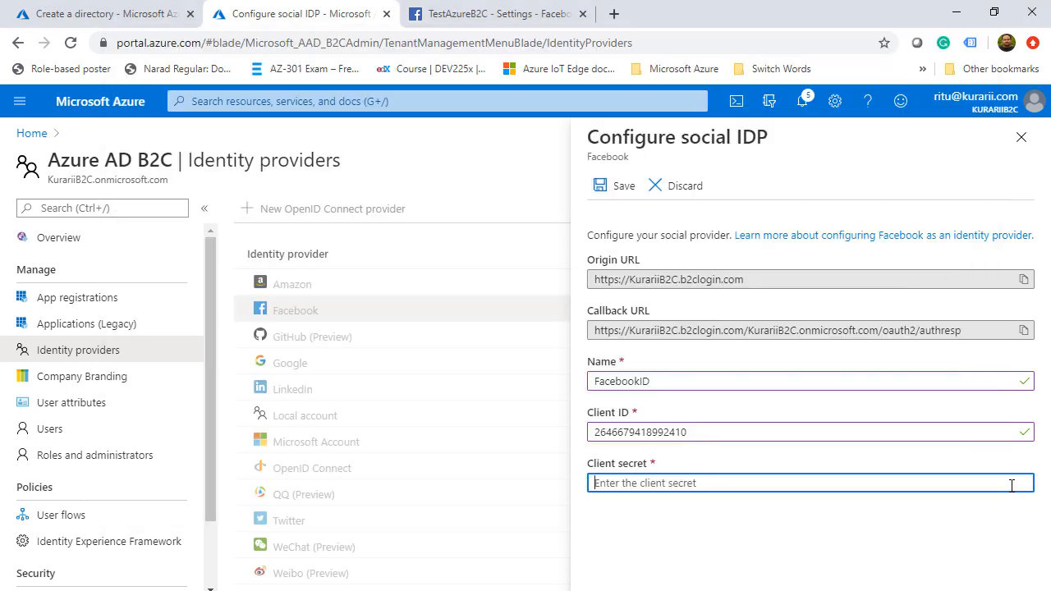
key(ctrl+v)
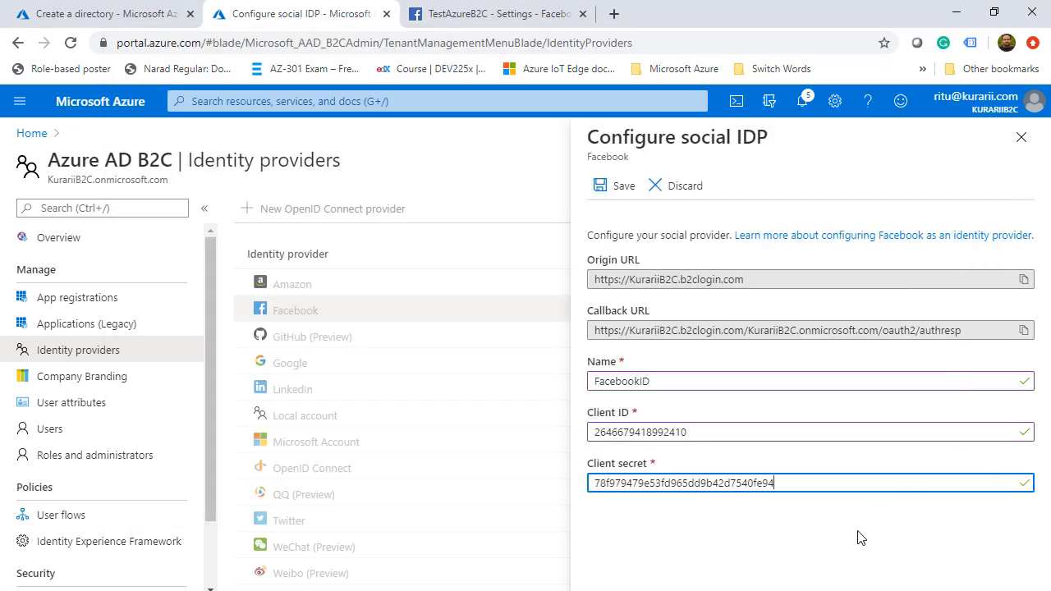
click(602, 187)
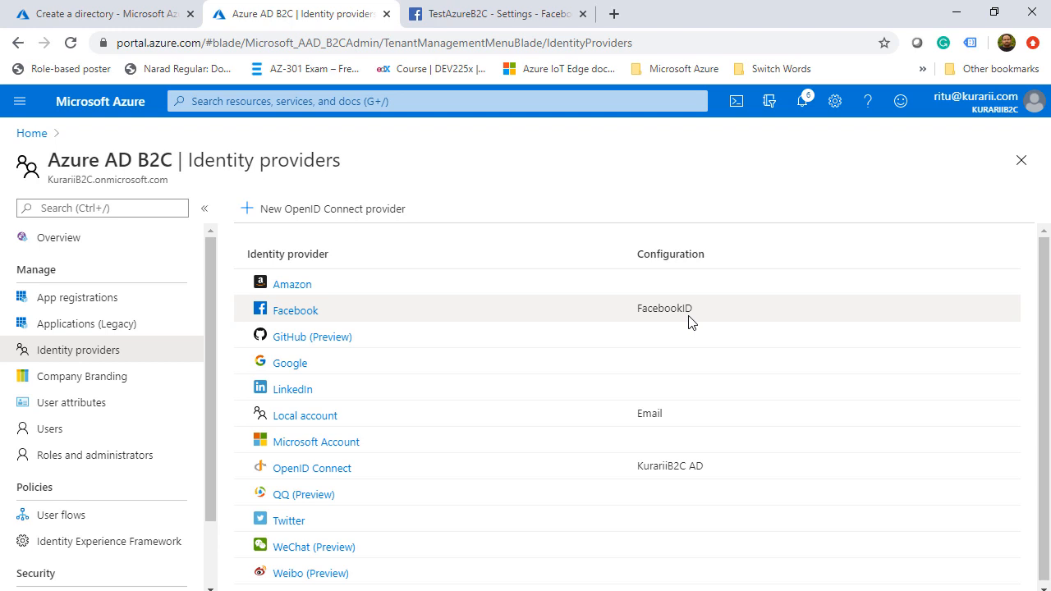
Enable OpenID Connect and Facebook as identity providers for the B2C_1_signupandsignin user flow and save the change.
click(61, 523)
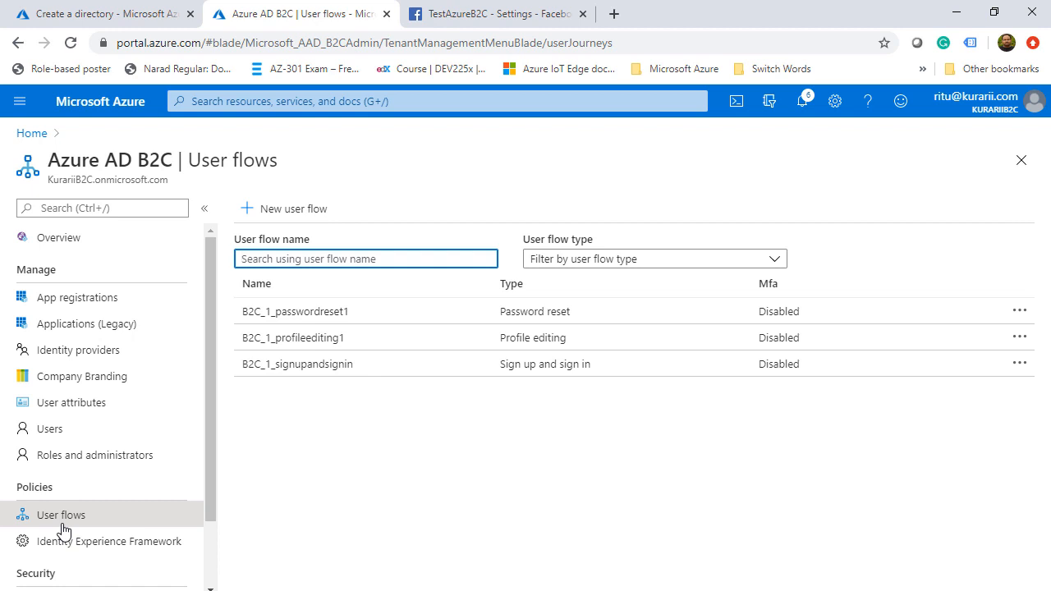
click(315, 369)
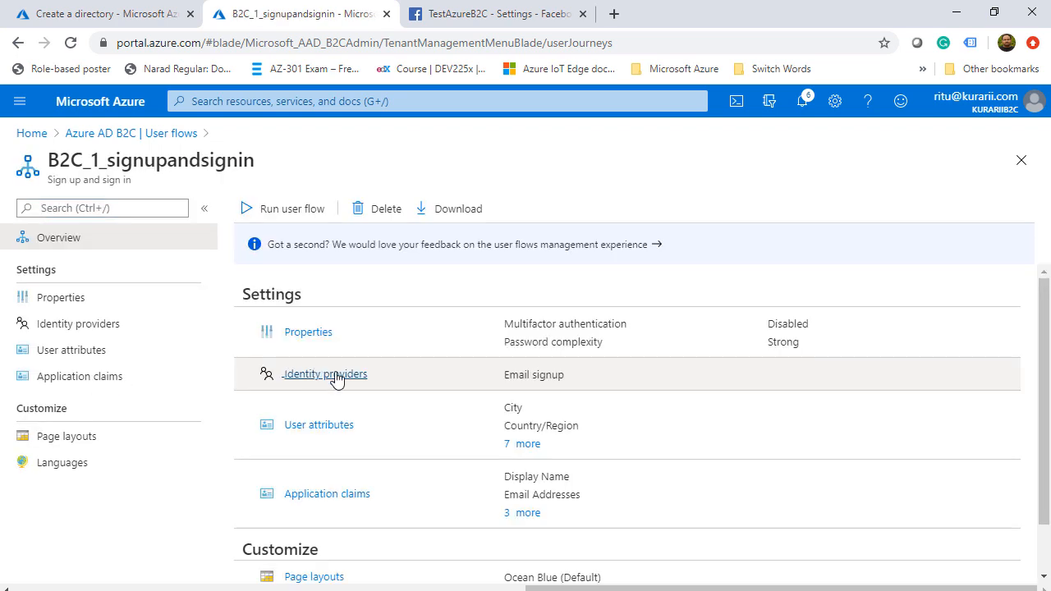
click(325, 375)
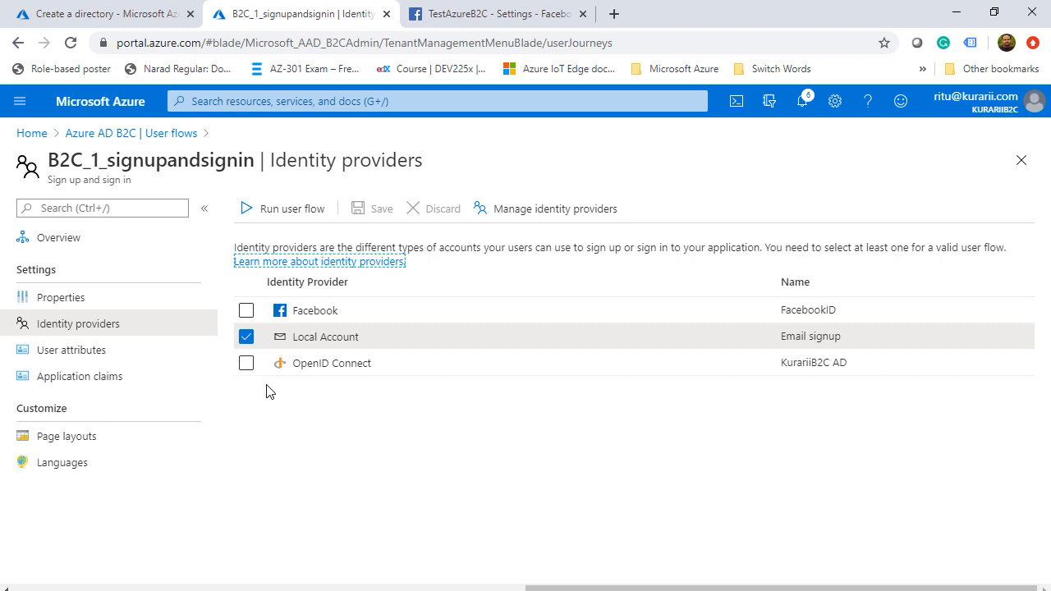
click(247, 362)
click(247, 310)
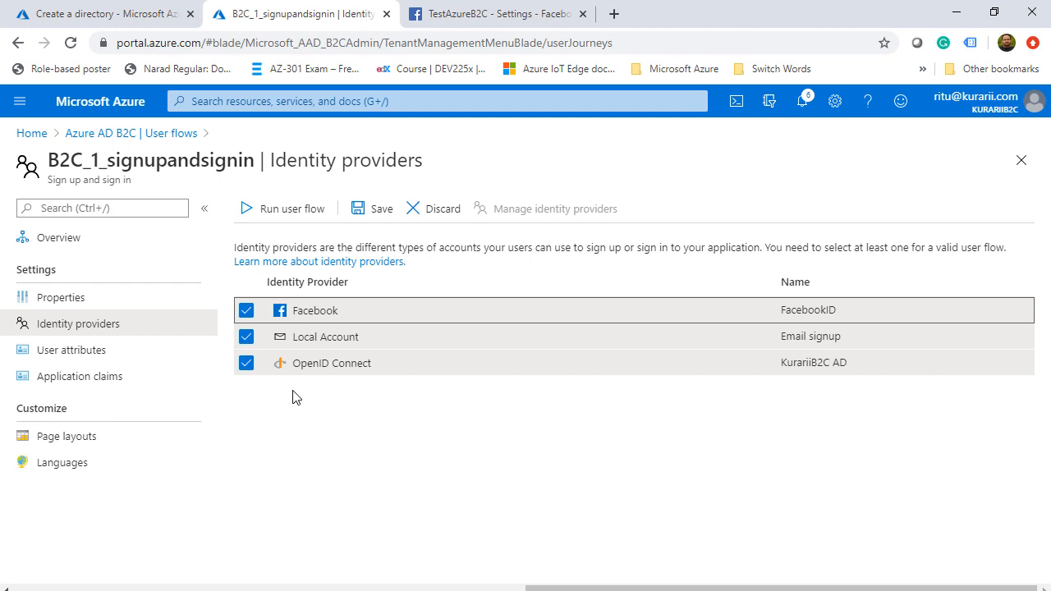
click(379, 209)
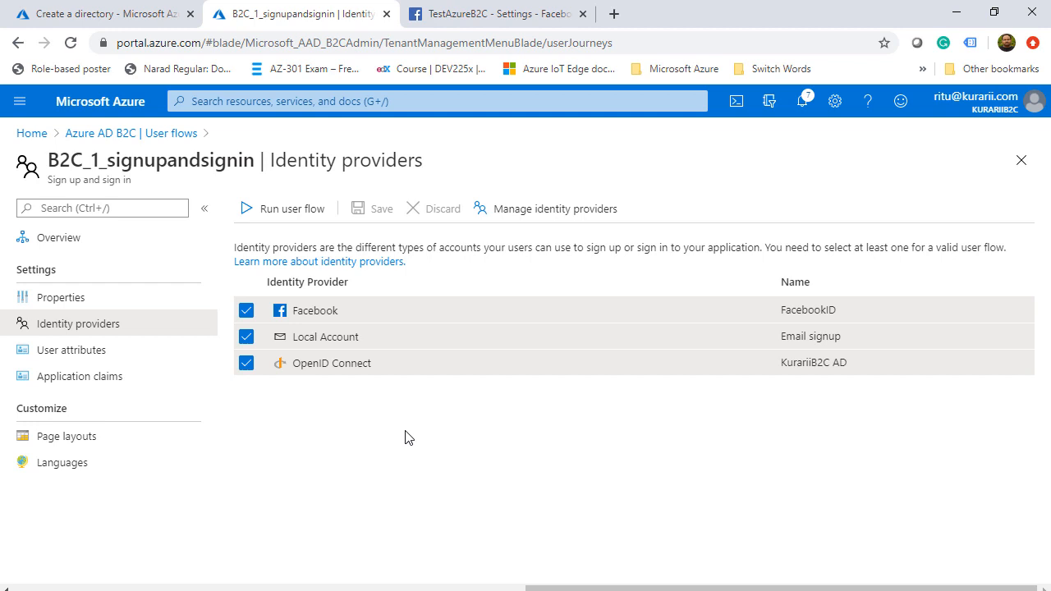
Run the sign-up and sign-in user flow and sign in through FacebookID, continuing with the existing Facebook account.
click(283, 210)
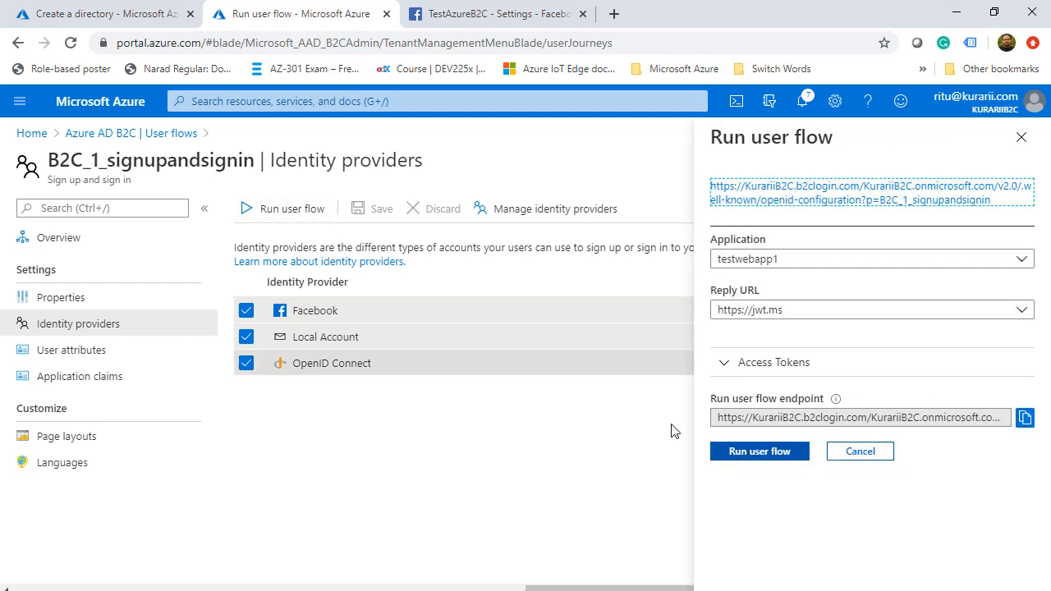
click(748, 453)
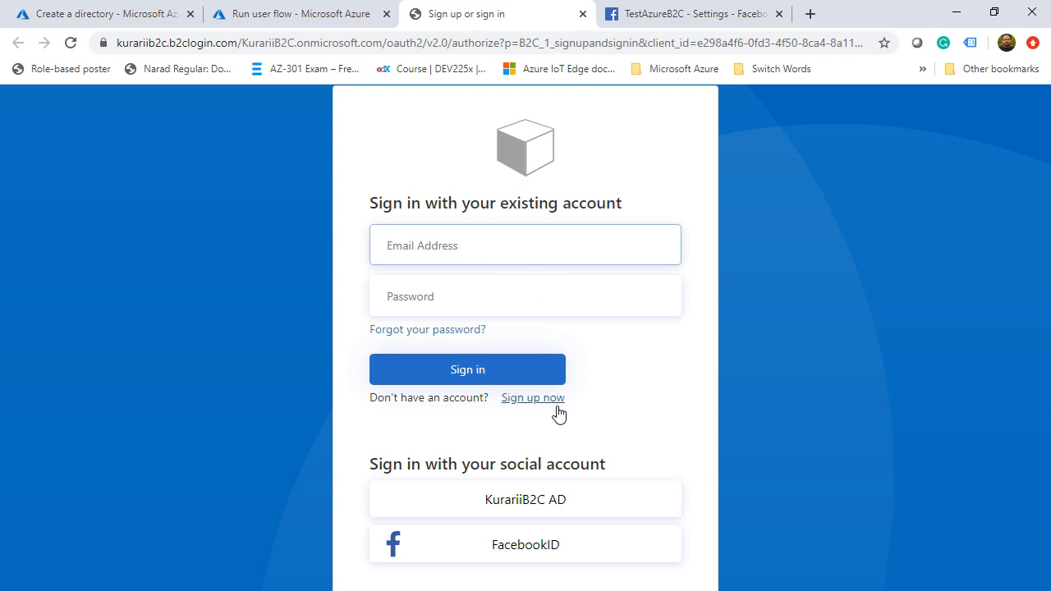
click(577, 548)
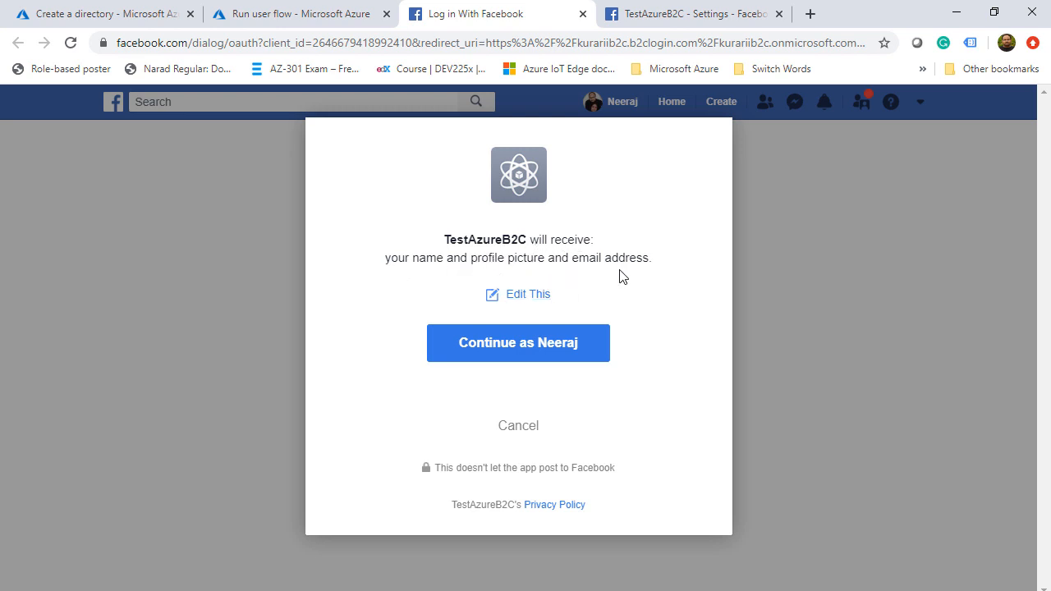
click(530, 346)
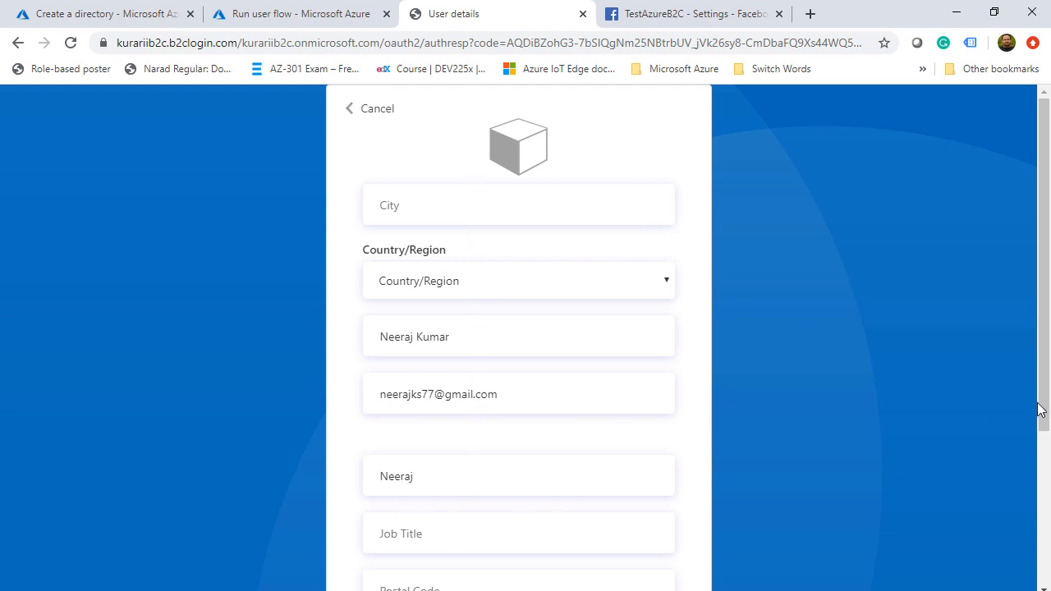
Set the Country/Region in the user details form to United States.
mouse_move(1042, 404)
mouse_down()
mouse_move(1037, 566)
mouse_move(1040, 389)
mouse_up()
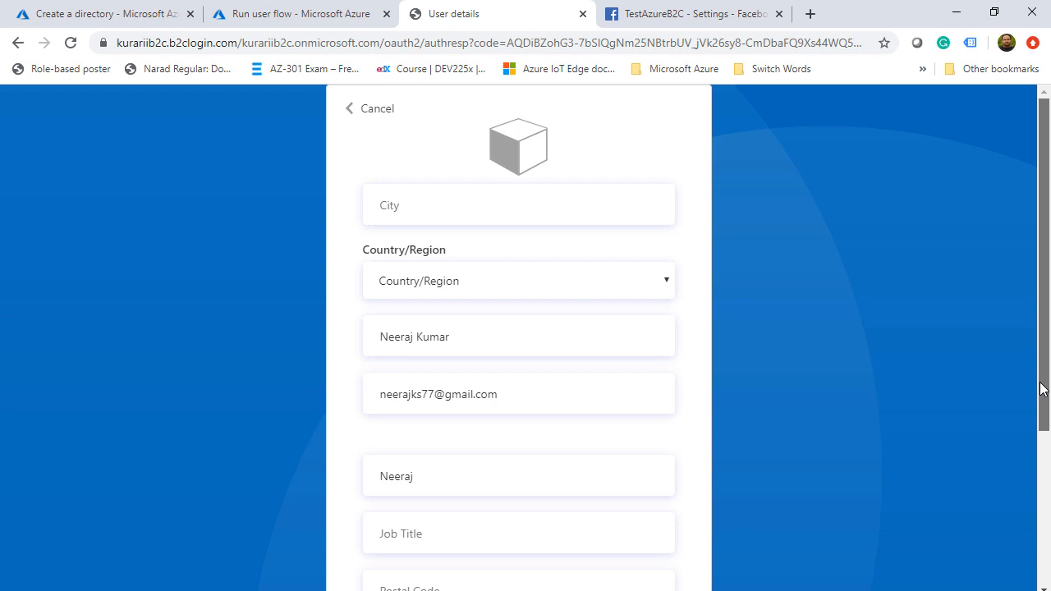
click(504, 293)
scroll(498, 363, down, 14)
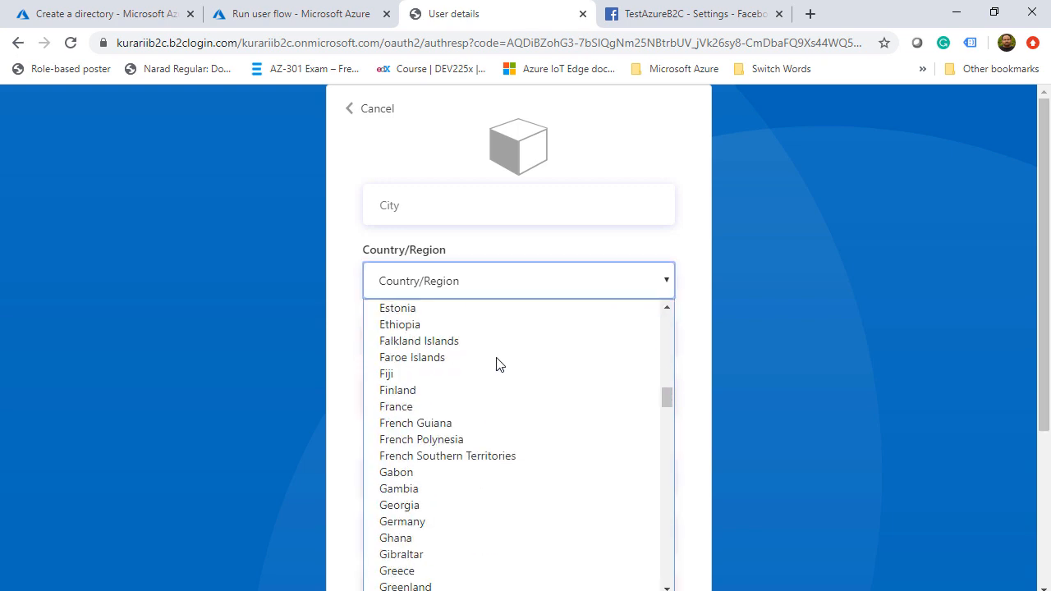
drag(1040, 402, 1046, 380)
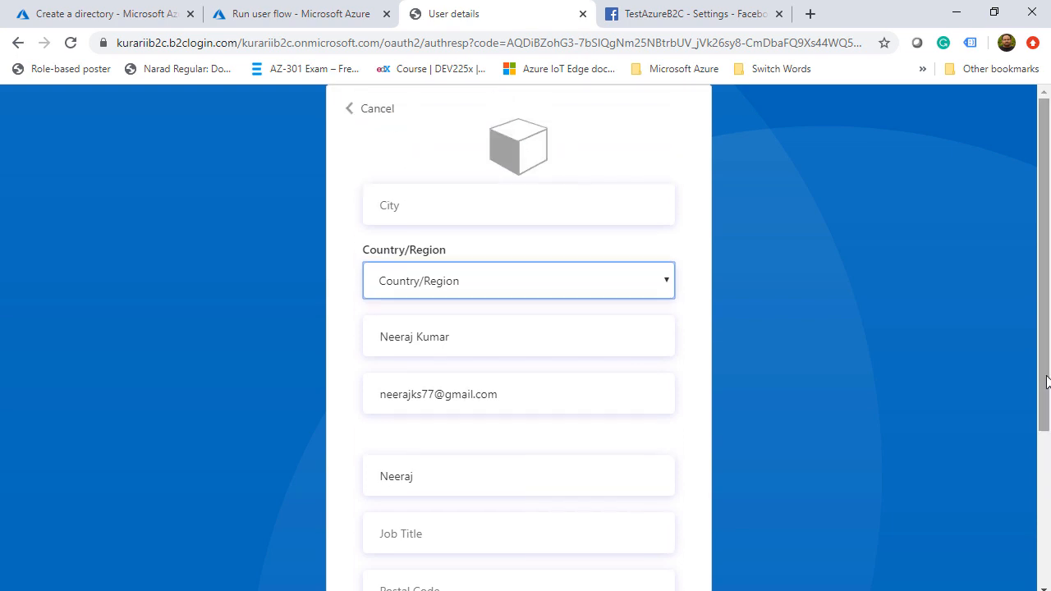
click(548, 279)
text(uni)
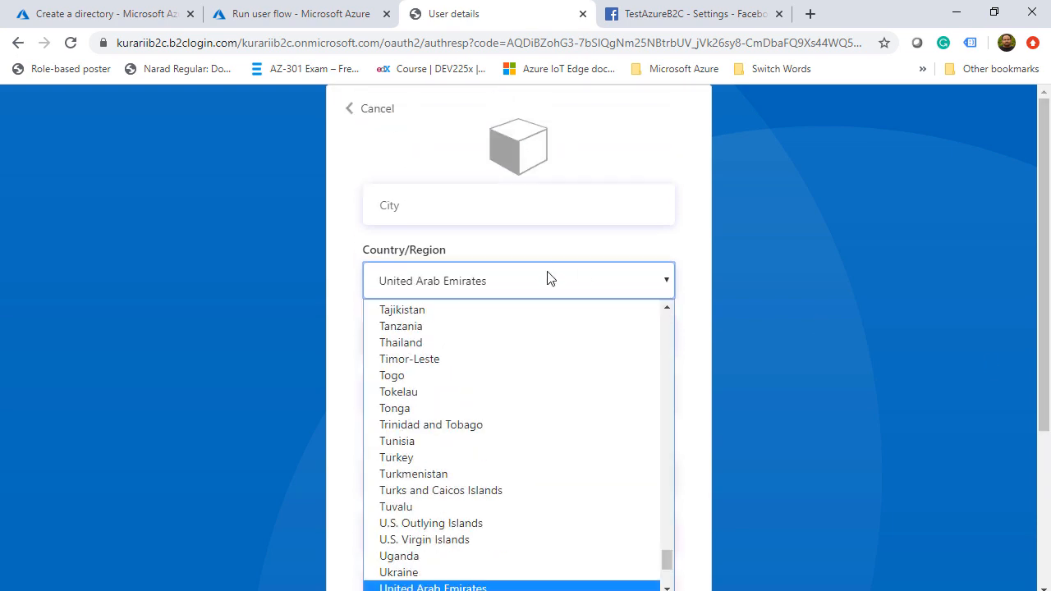
scroll(534, 534, down, 1)
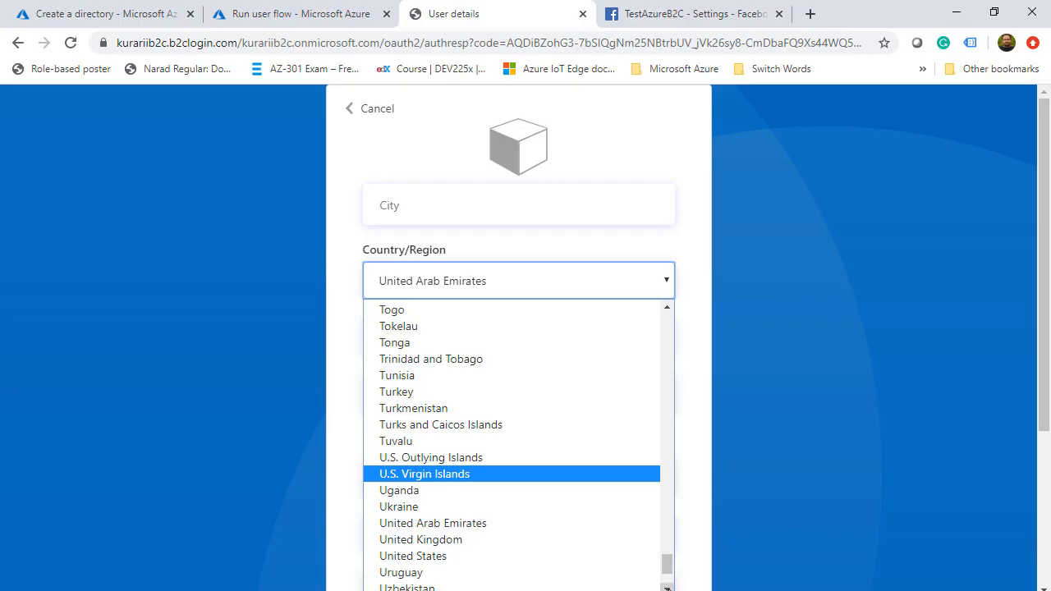
click(521, 559)
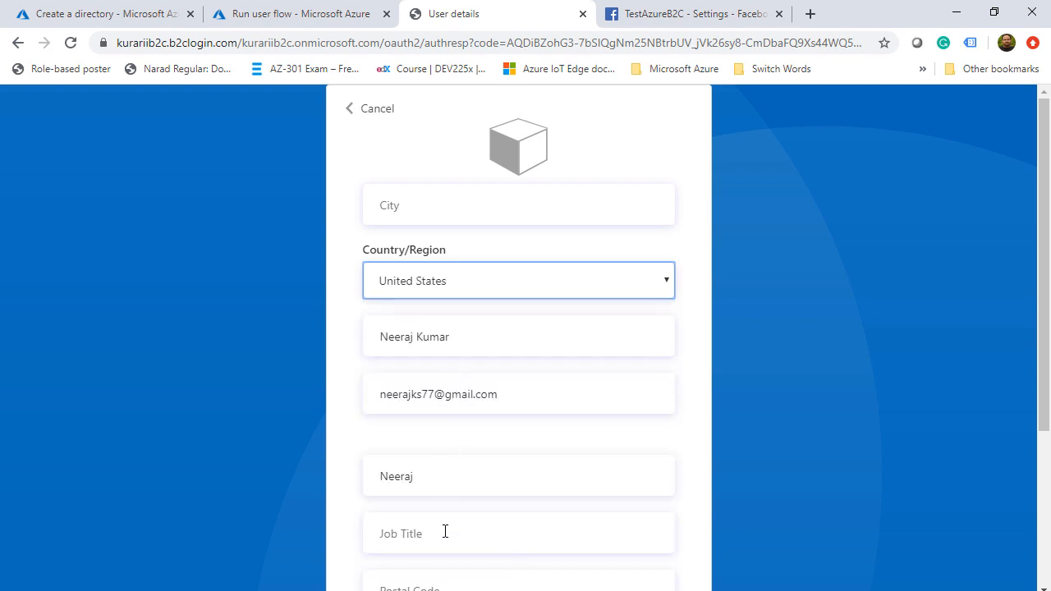
Enter the job title starting with EA and fill in the postal code, state and street address.
scroll(1046, 424, down, 3)
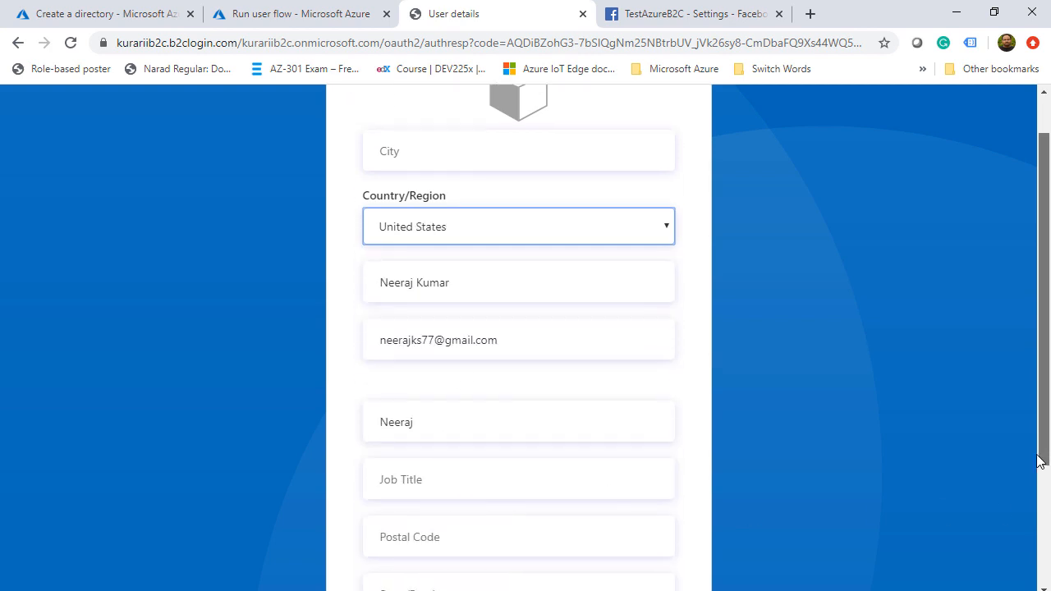
click(534, 411)
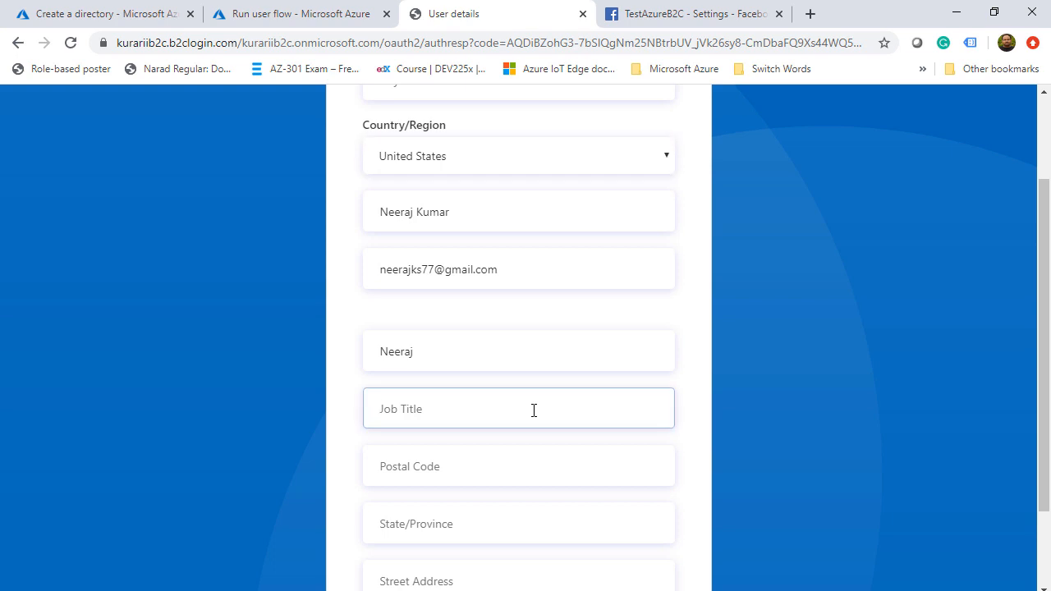
text(EA)
key(Tab)
text(77)
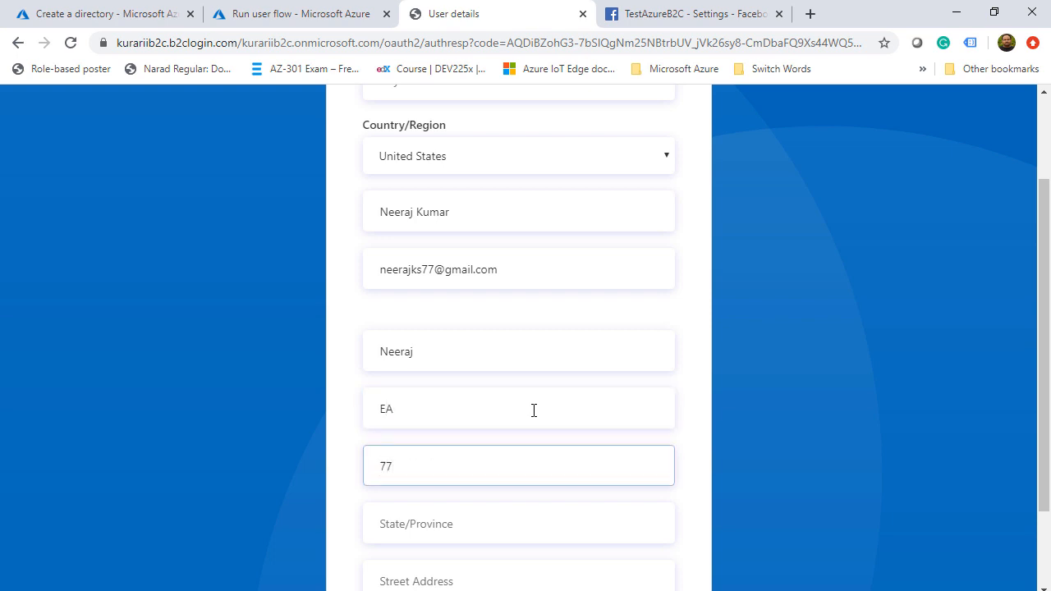
text(012)
key(Tab)
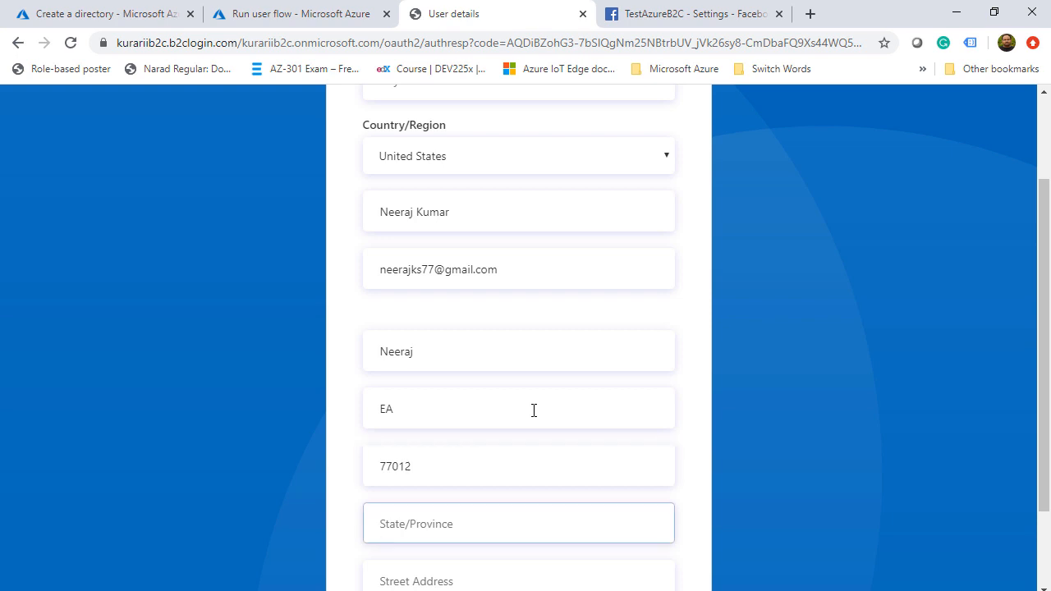
text(TX)
click(558, 570)
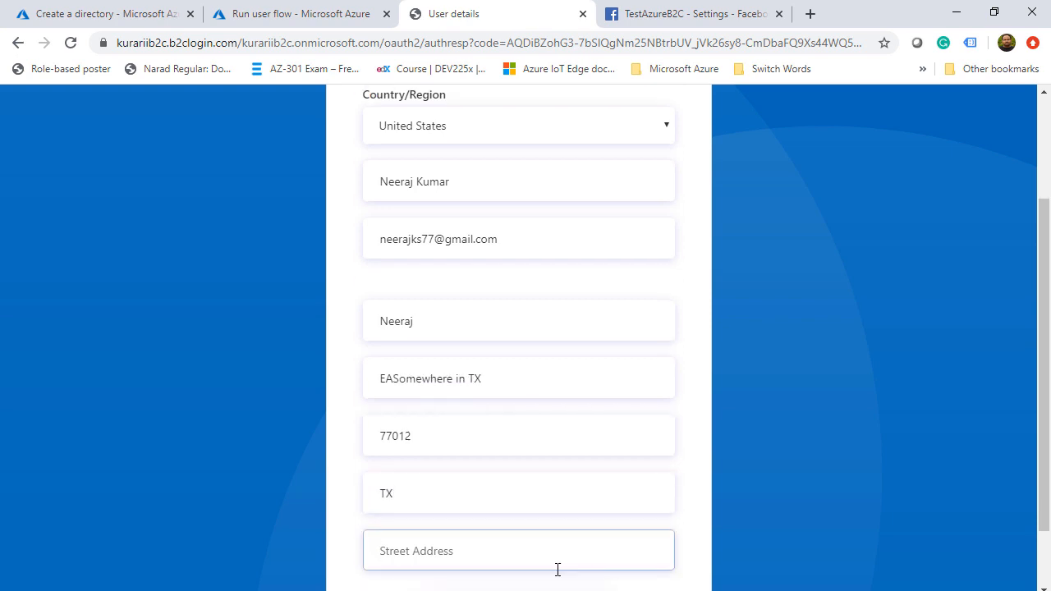
text(westheimer)
Fill in the city and submit the completed user details to finish the Facebook sign-up.
scroll(493, 328, up, 2)
click(452, 208)
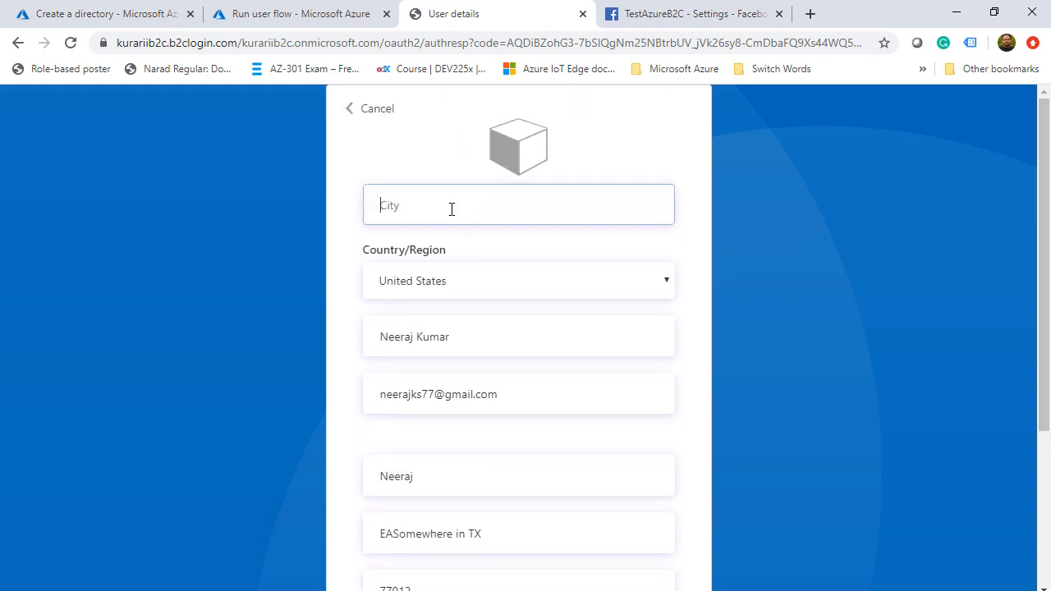
text(Houston)
scroll(451, 208, down, 3)
click(517, 546)
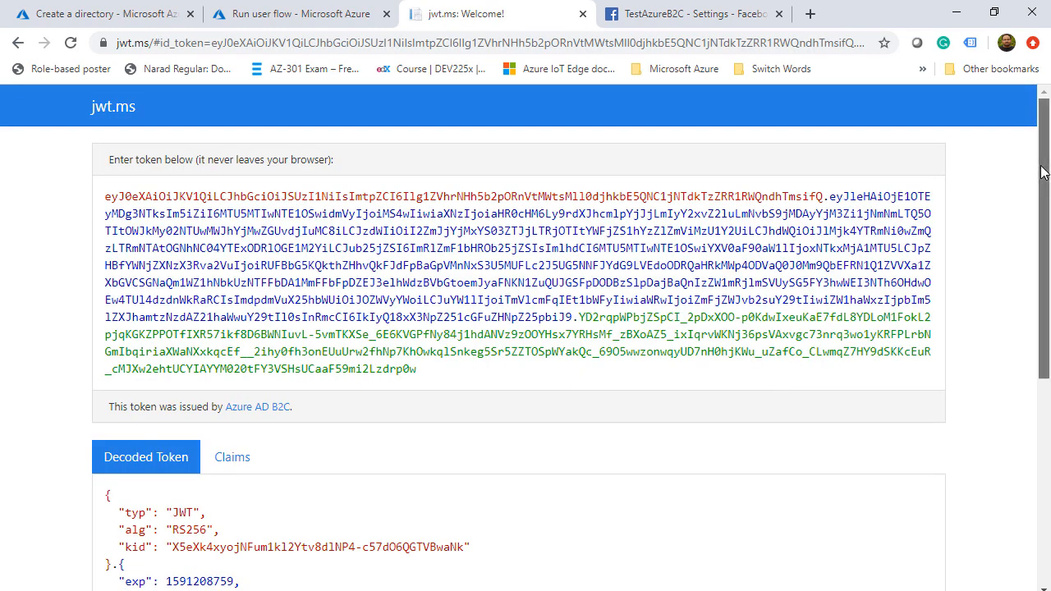
Examine the idp claim in the decoded token on jwt.ms and close the token page.
drag(1045, 177, 1047, 381)
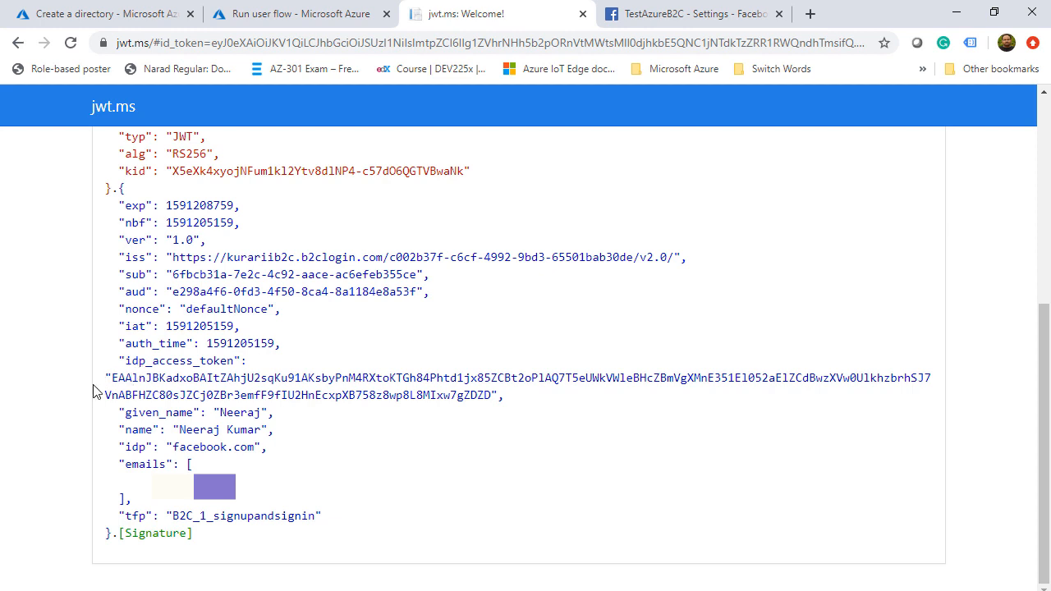
drag(127, 447, 258, 448)
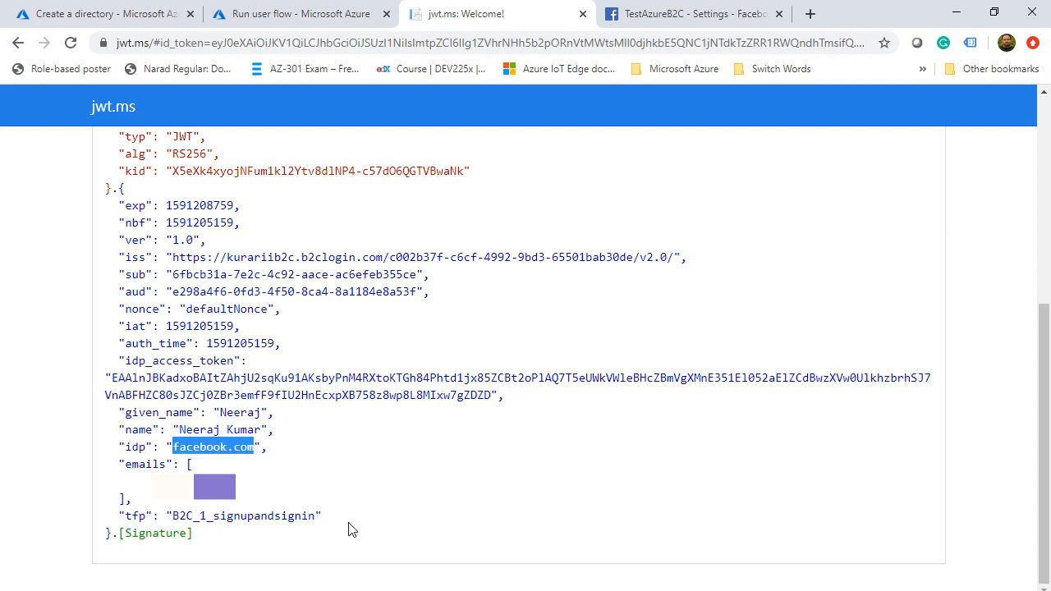
key(ctrl+w)
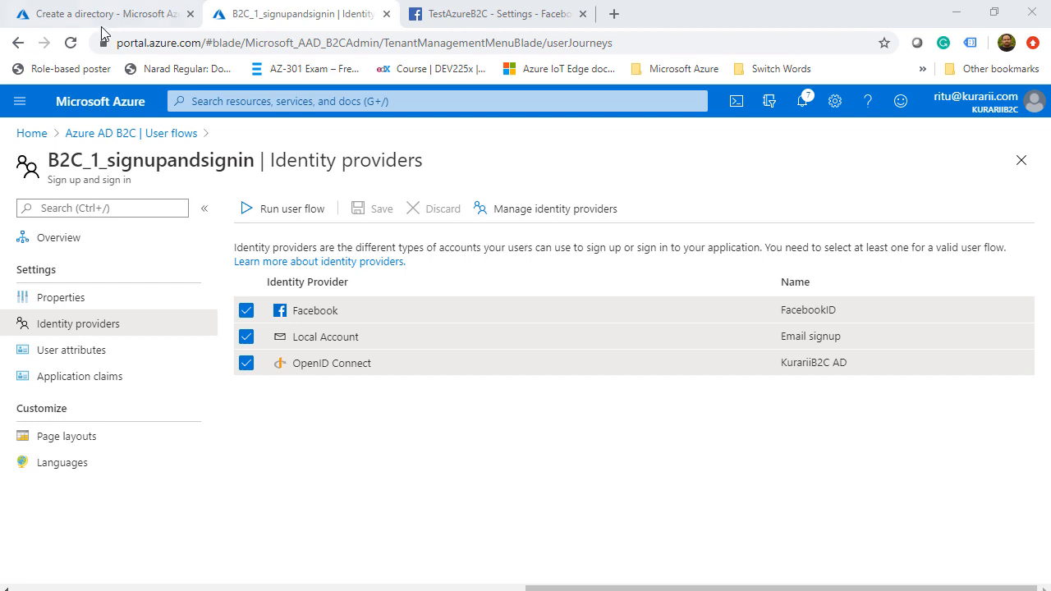
Run the B2C_1_signupandsignin user flow again for testwebapp1 and choose KurariiB2C AD as the sign-in provider.
click(298, 211)
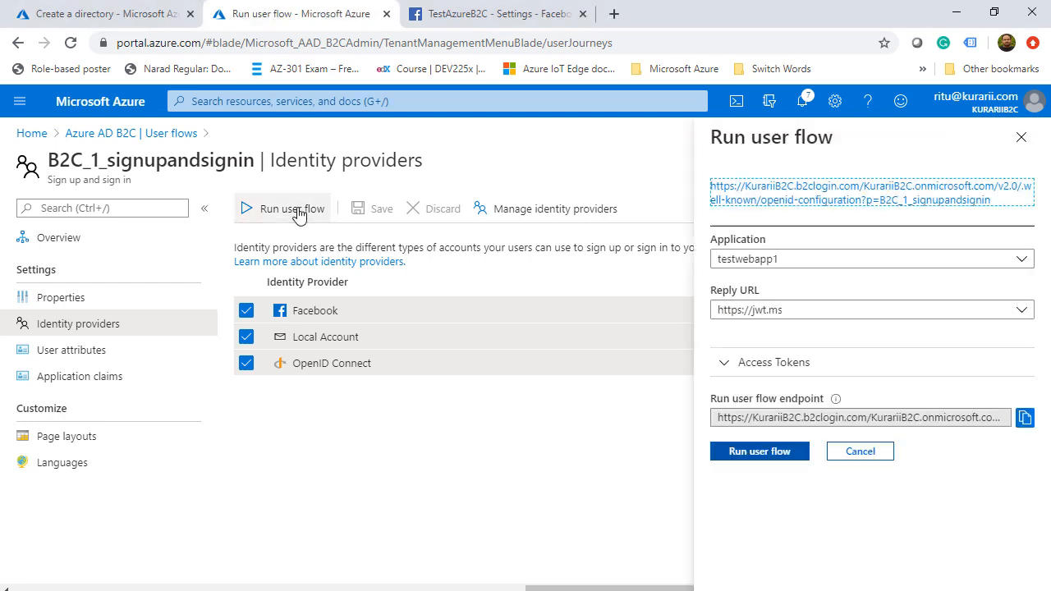
click(758, 456)
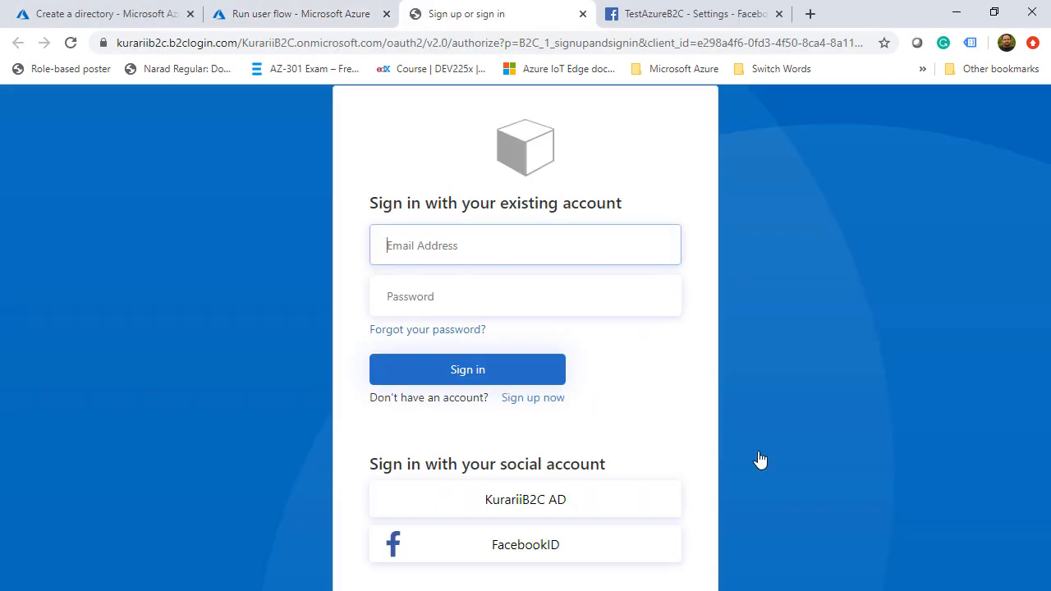
click(523, 508)
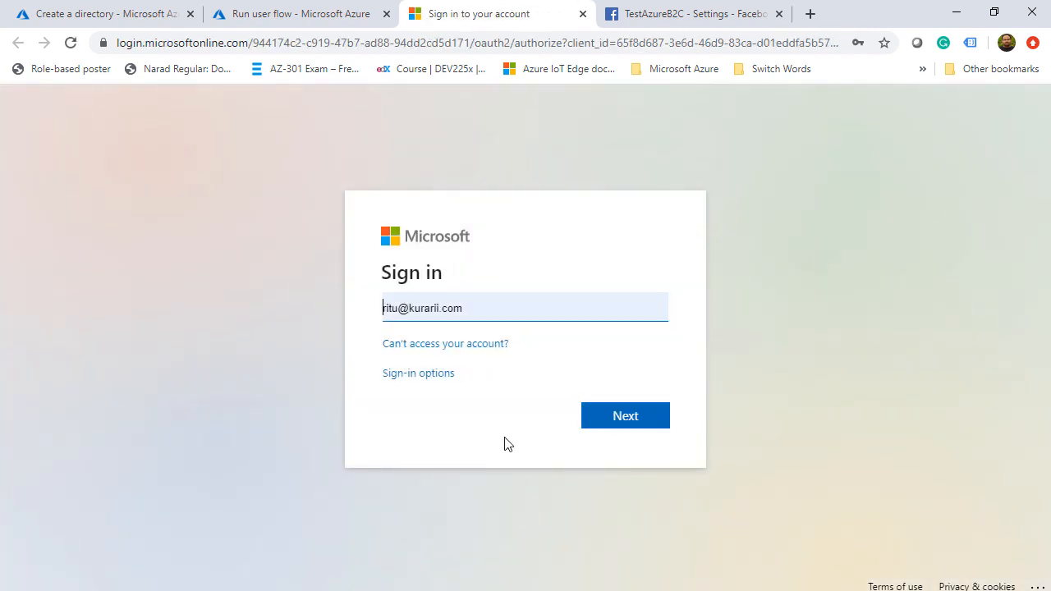
Sign in with the saved kurarii.com work account and its account password, skipping the request for additional security information.
click(493, 308)
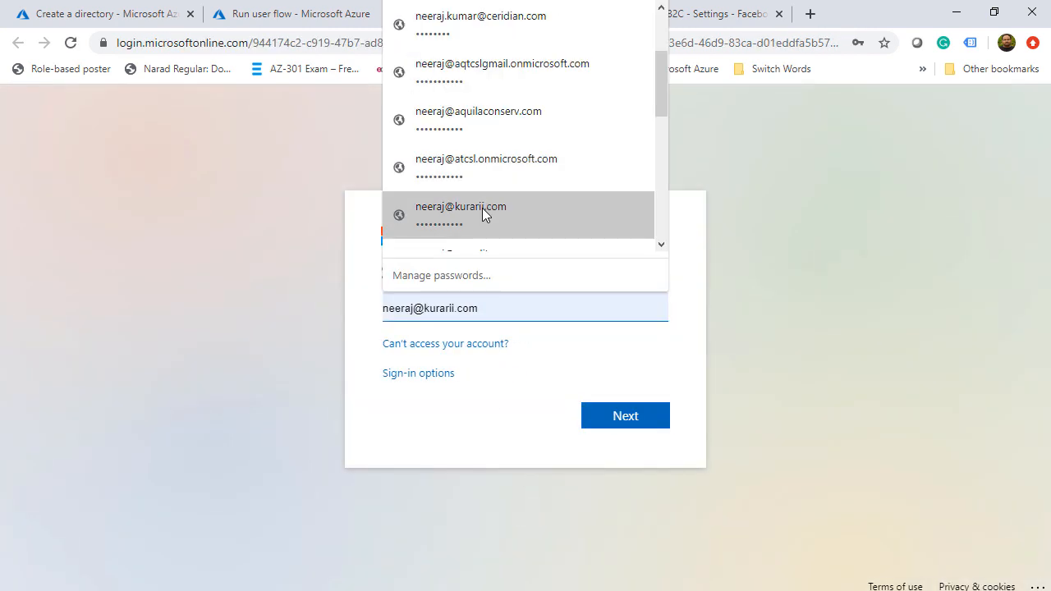
click(482, 212)
click(615, 416)
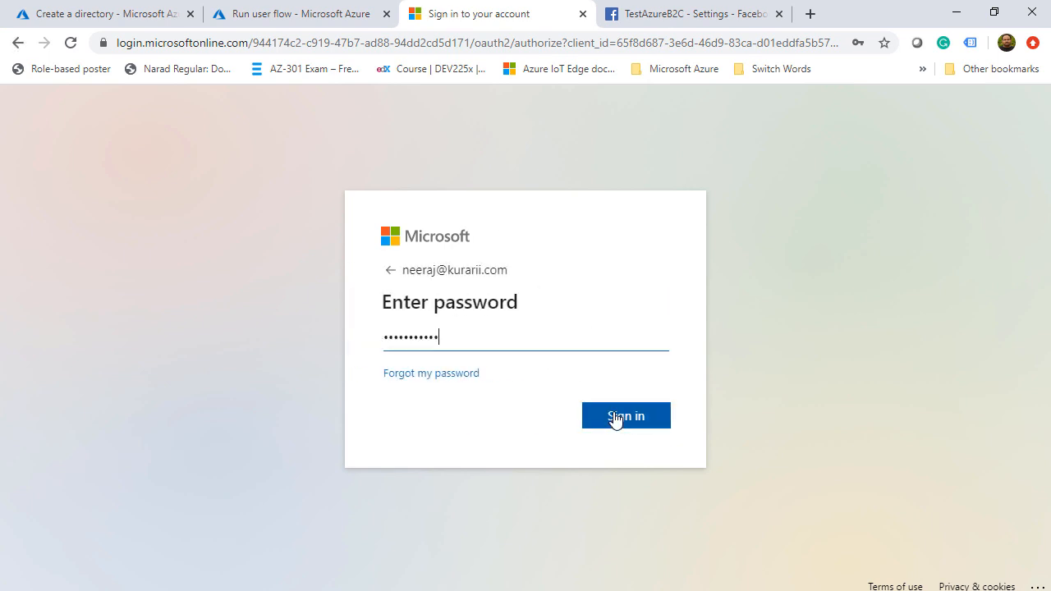
click(615, 416)
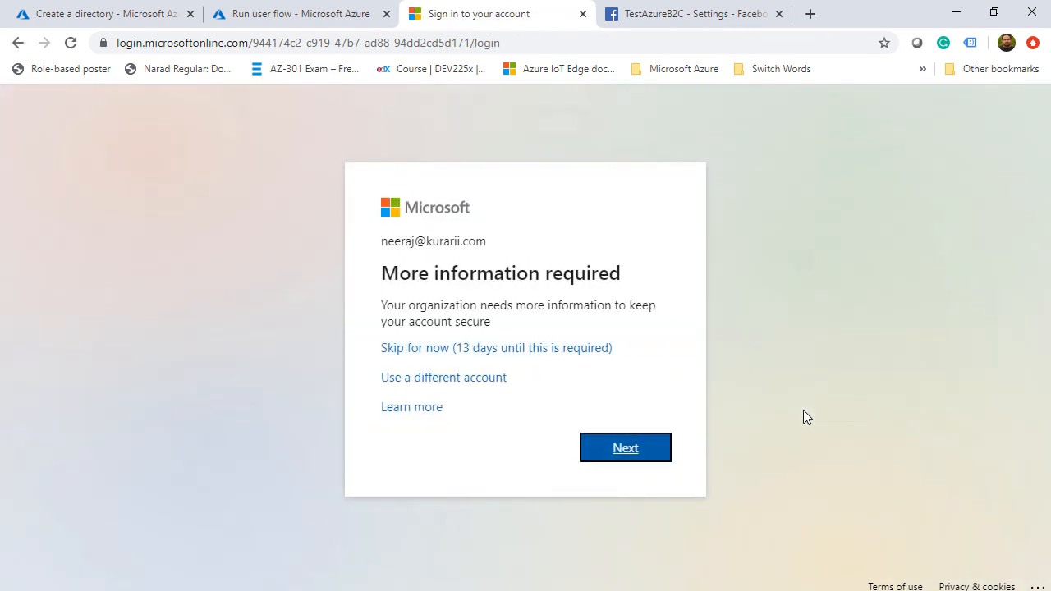
click(582, 350)
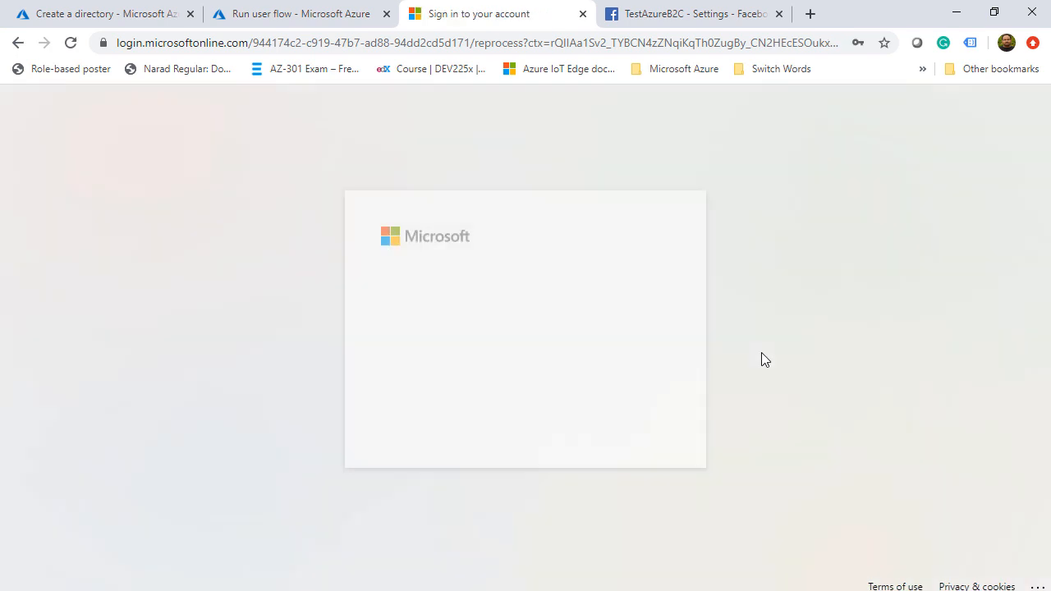
Repeat the sign-in with the same account e-mail and password, and accept the permissions requested by Kurarii B2C App.
click(639, 418)
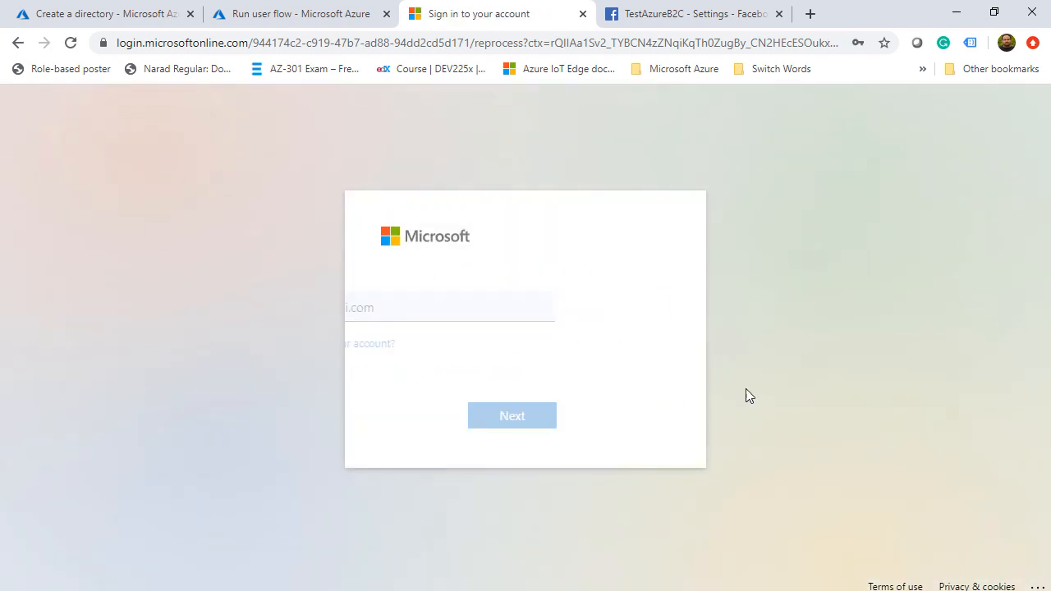
click(654, 417)
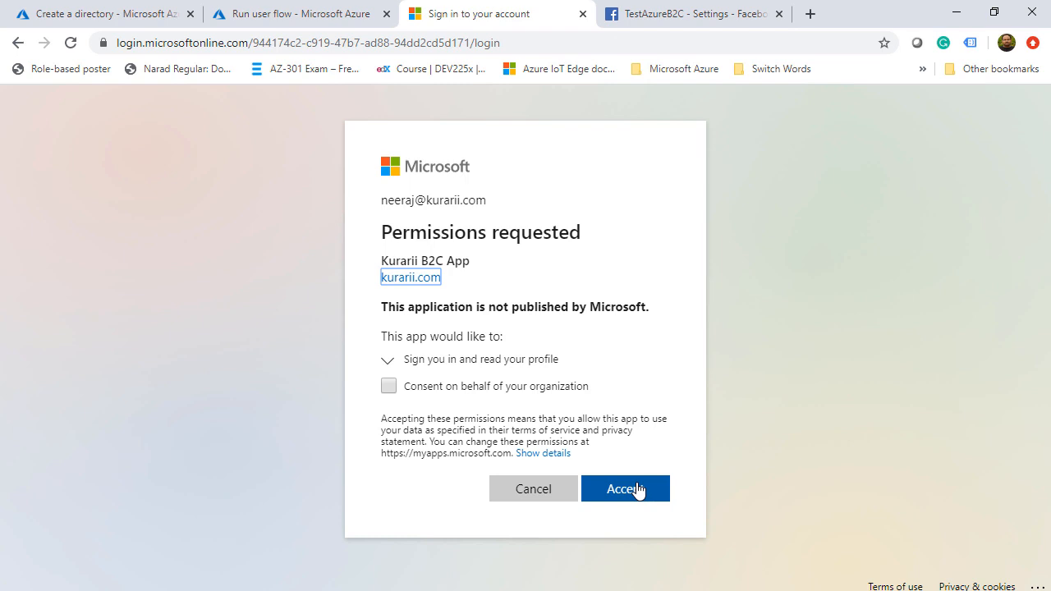
click(637, 489)
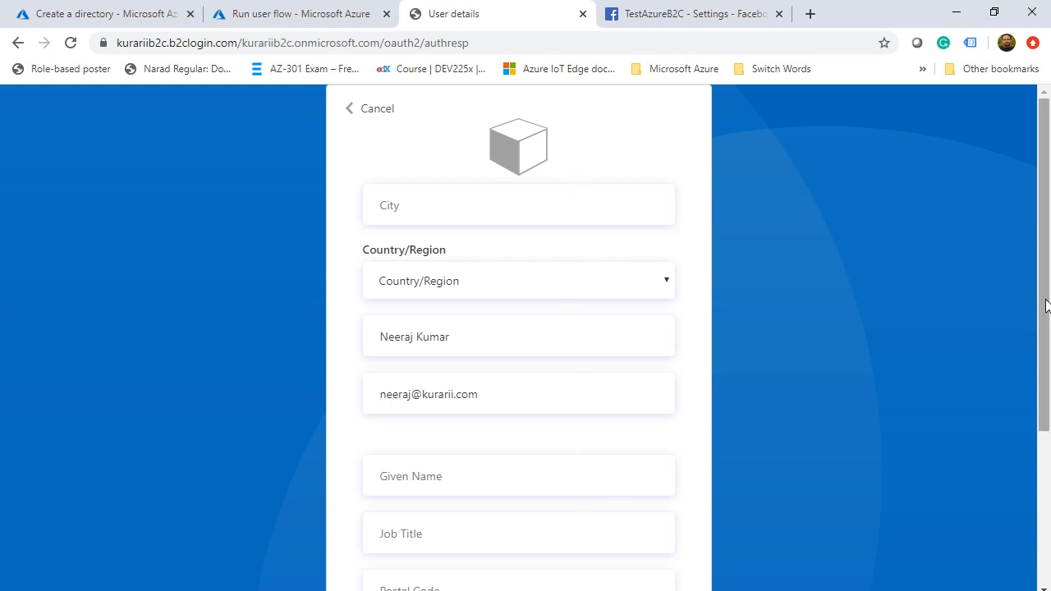
Check the user details form for the Azure AD account, close it without submitting, and cancel the user flow run.
mouse_move(1043, 298)
mouse_down()
mouse_move(1042, 485)
mouse_move(1047, 279)
mouse_up()
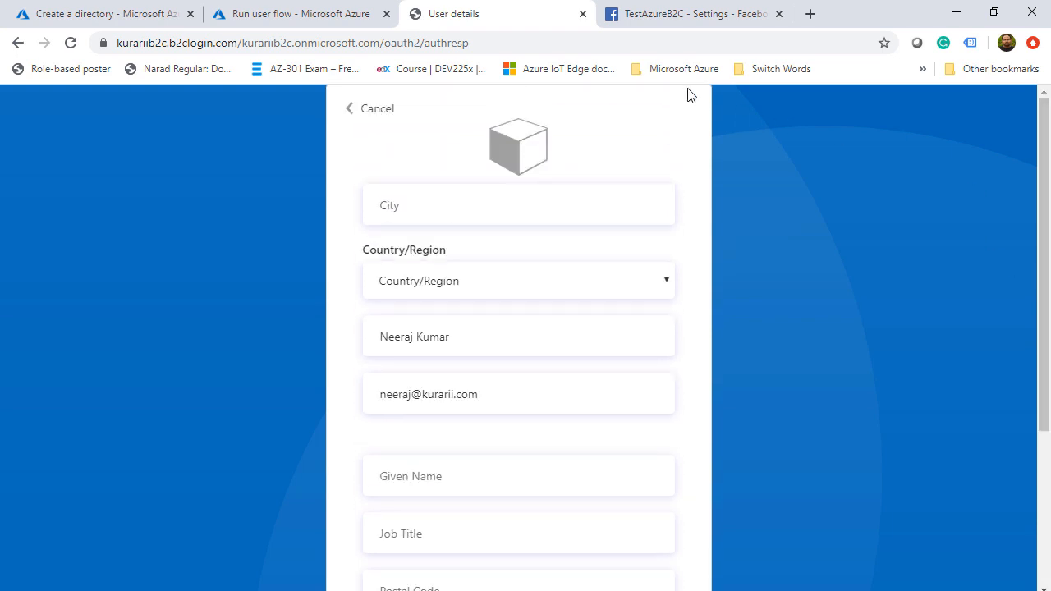
click(583, 14)
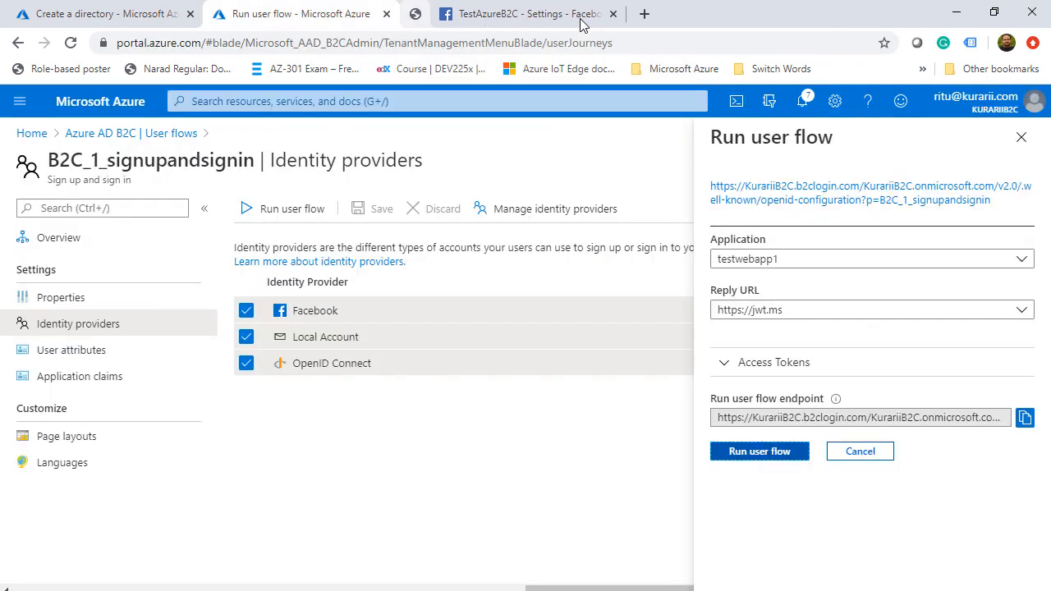
click(861, 453)
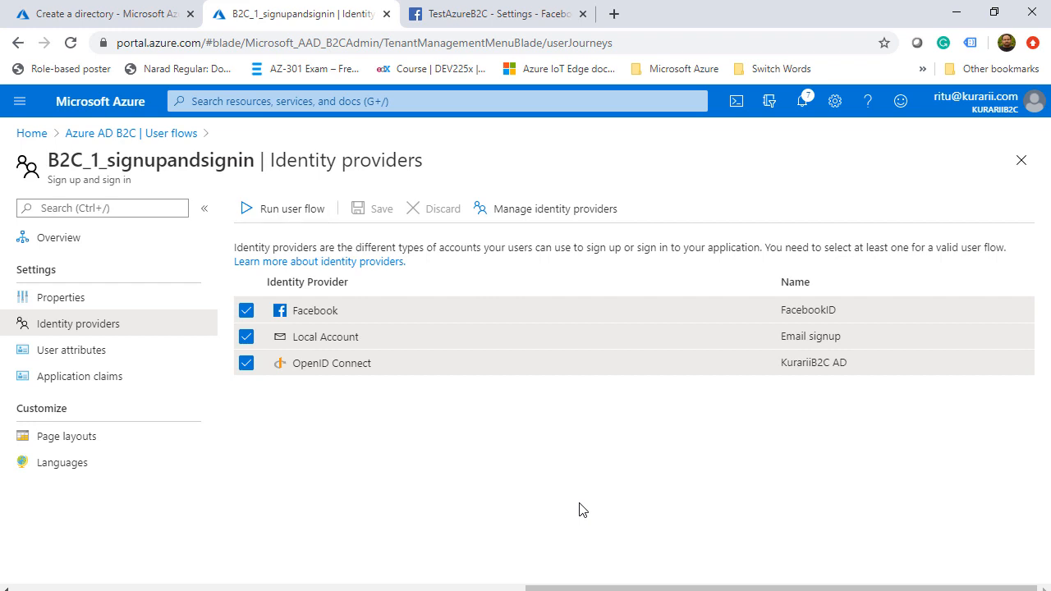